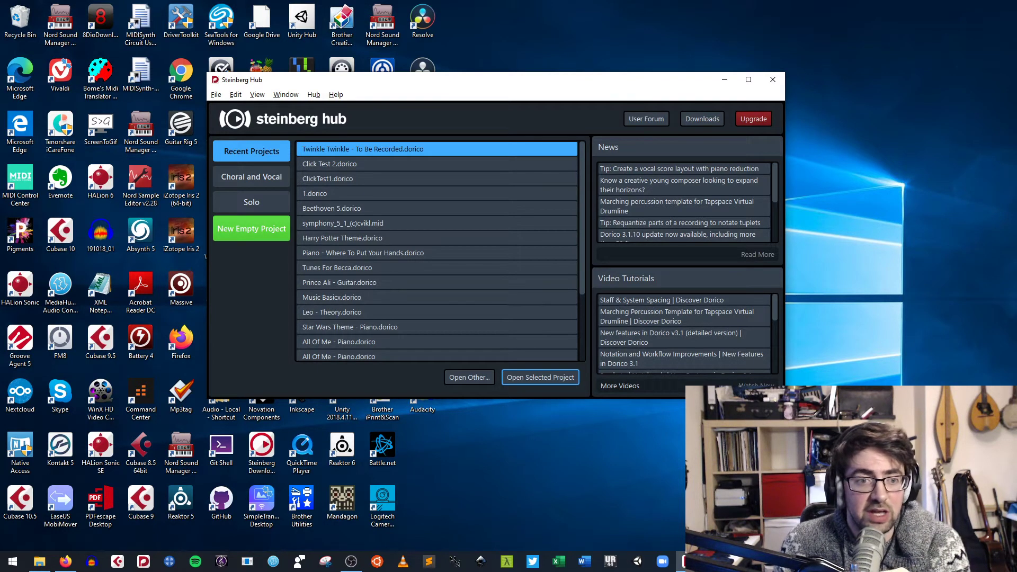
- Create a new empty project, add a solo player with the unpitched percussion instrument Drum Set (Basic), and switch to Write mode
{"action": "left_click", "coordinate": [251, 229]}
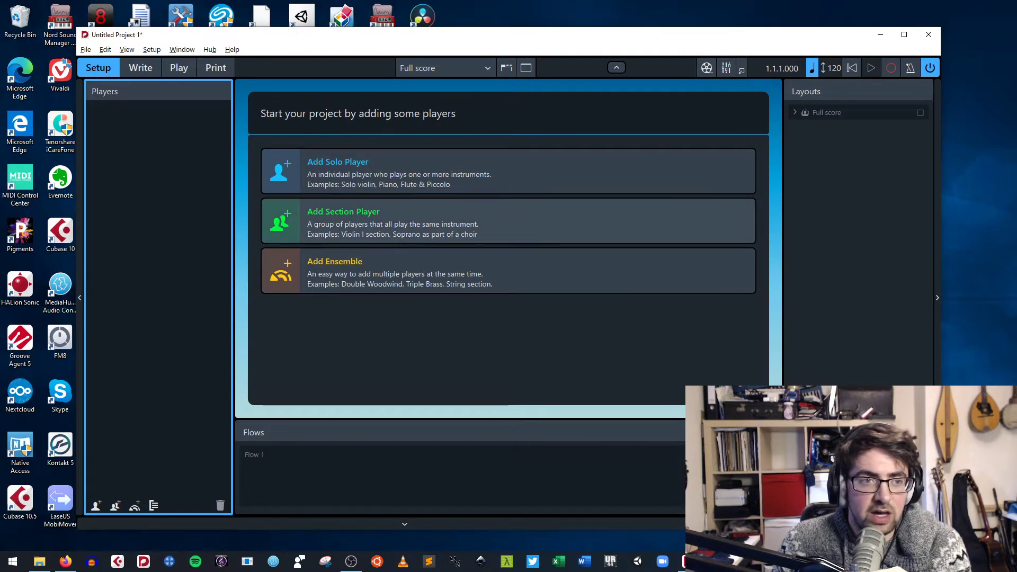
{"action": "left_click", "coordinate": [905, 35]}
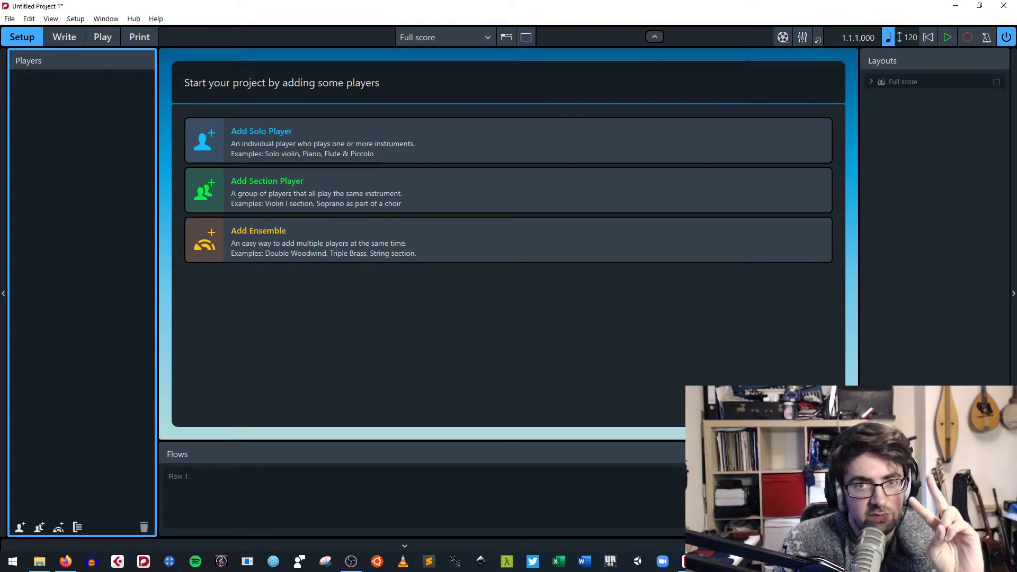
{"action": "left_click", "coordinate": [19, 527]}
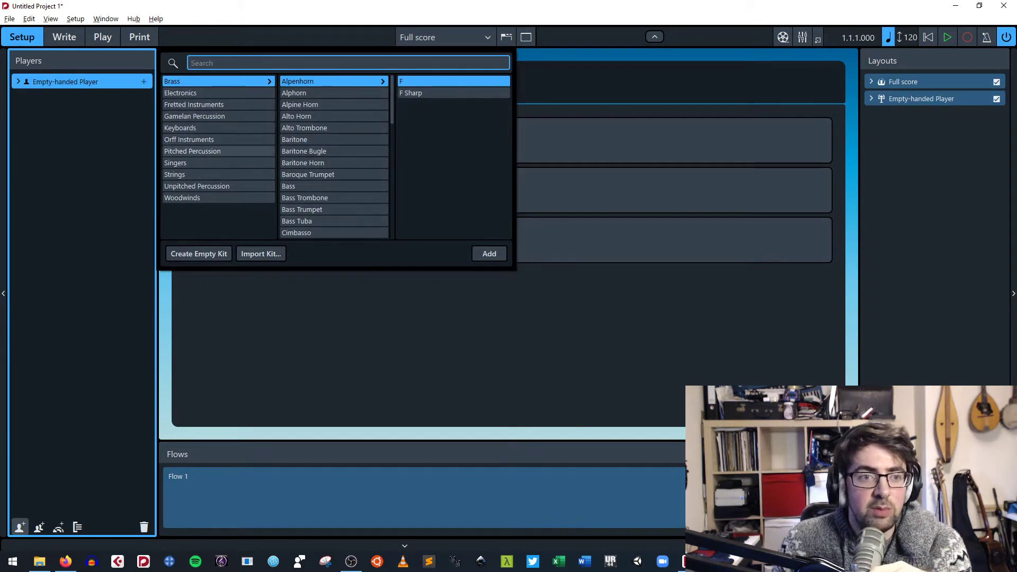
{"action": "left_click", "coordinate": [196, 186]}
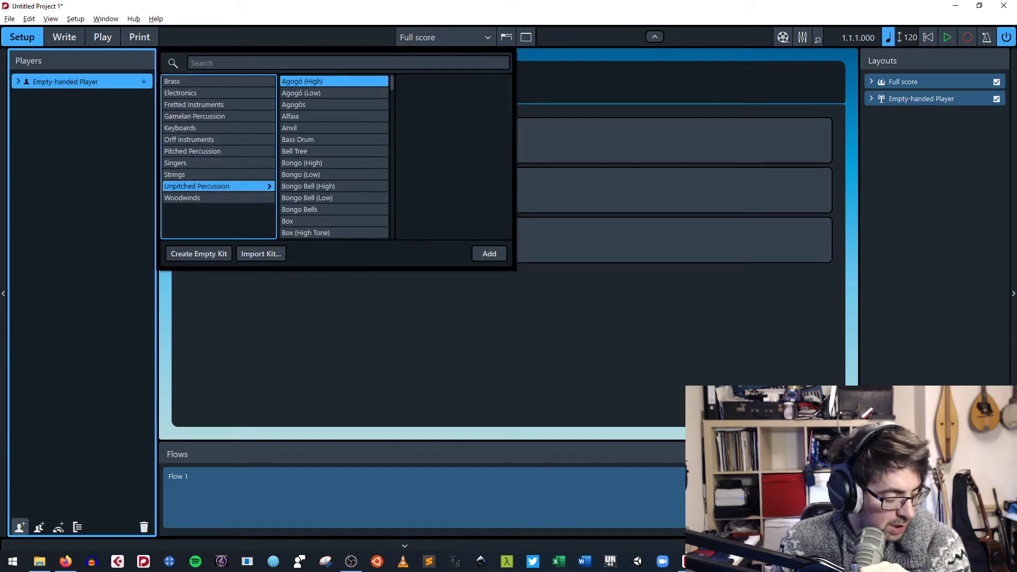
{"action": "scroll", "coordinate": [333, 127], "scroll_direction": "down", "scroll_amount": 6}
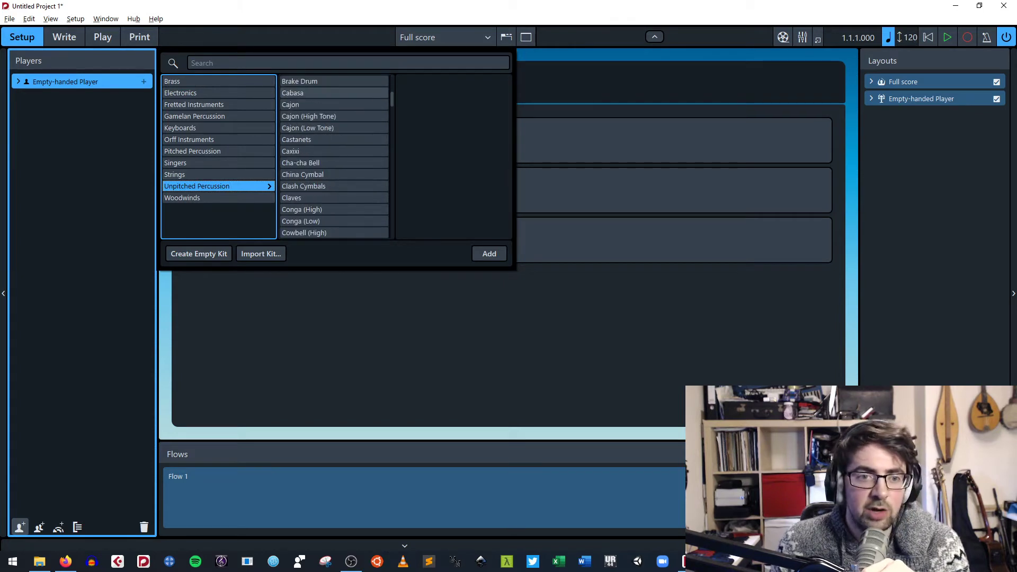
{"action": "scroll", "coordinate": [334, 159], "scroll_direction": "down", "scroll_amount": 3}
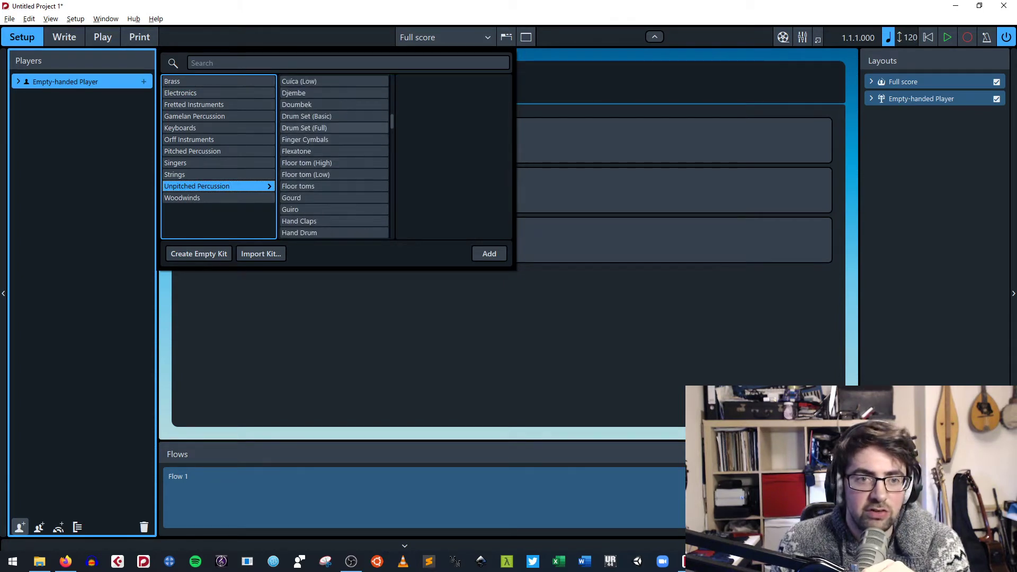
{"action": "left_click", "coordinate": [318, 116]}
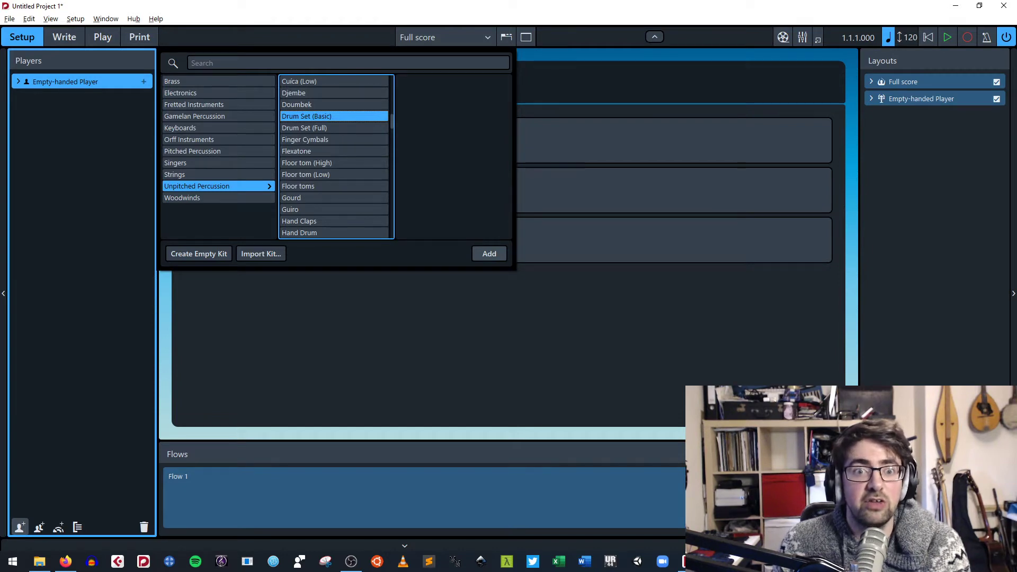
{"action": "left_click", "coordinate": [489, 254]}
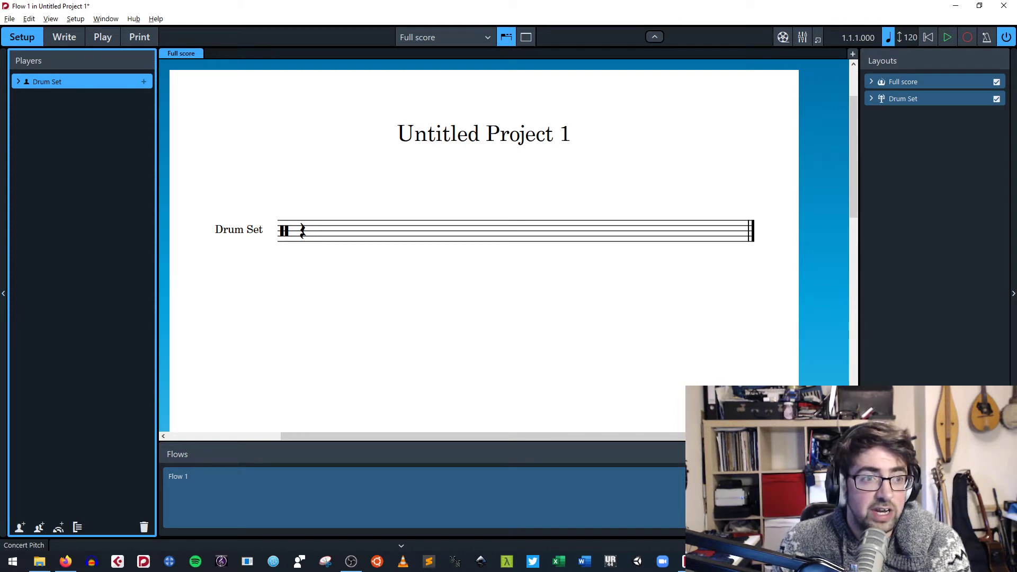
{"action": "left_click", "coordinate": [64, 37]}
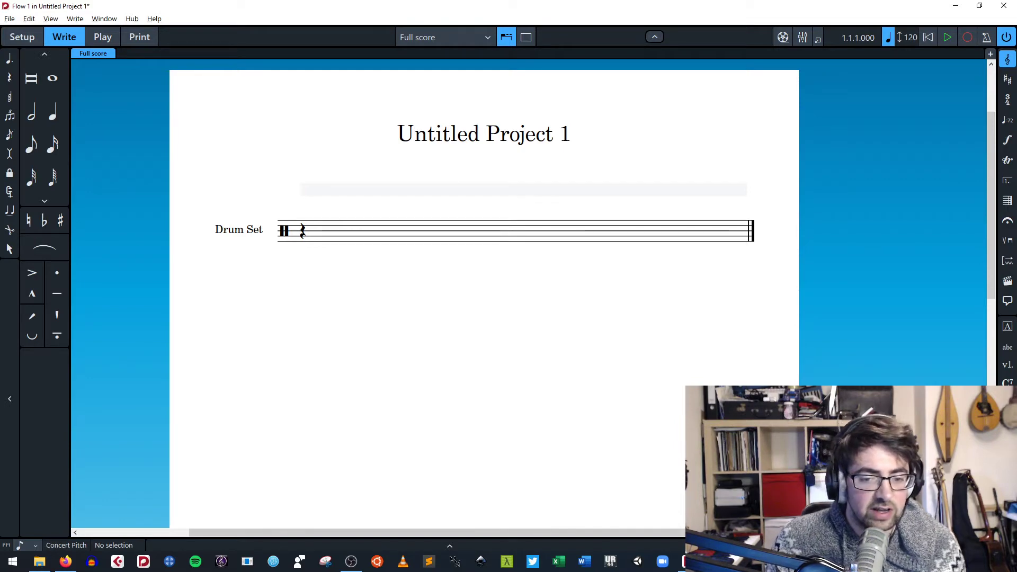
- Open the Twinkle, Twinkle, Little Star score PDF from the Click Track Demo folder inside OneDrive's _materials for streaming folder
{"action": "left_click", "coordinate": [40, 561]}
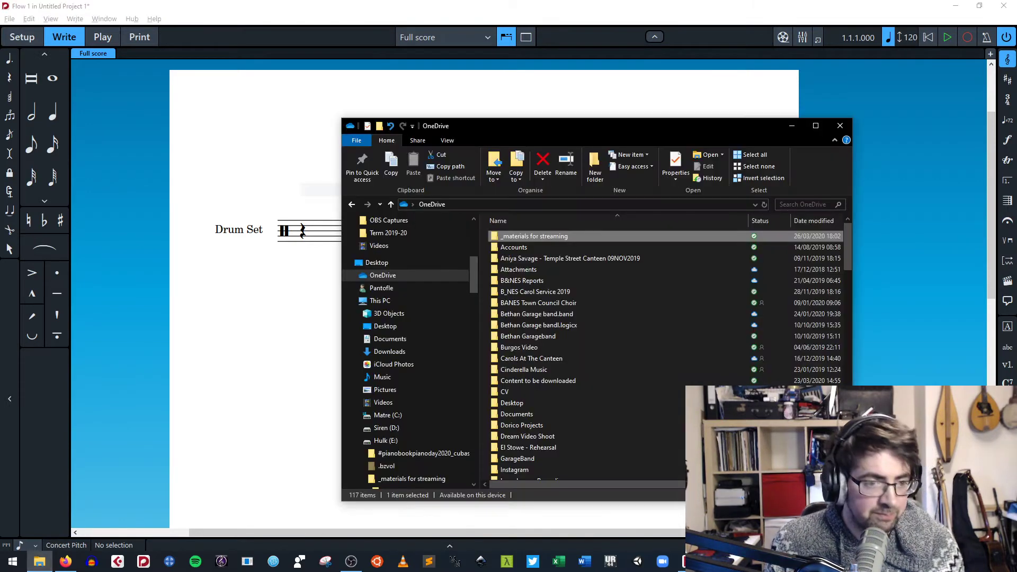
{"action": "left_click", "coordinate": [383, 275]}
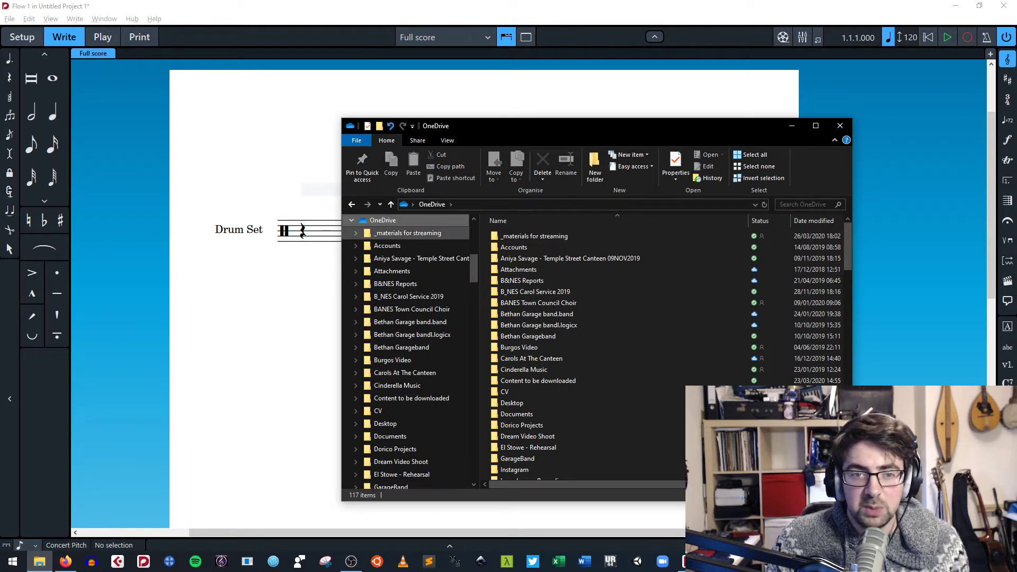
{"action": "left_click", "coordinate": [407, 233]}
{"action": "double_click", "coordinate": [521, 236]}
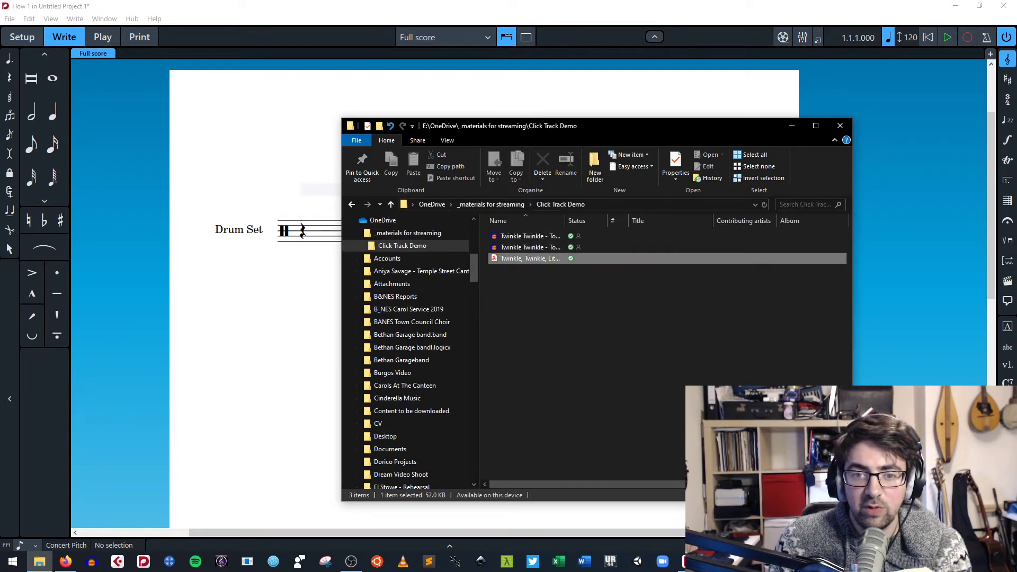
{"action": "double_click", "coordinate": [530, 259]}
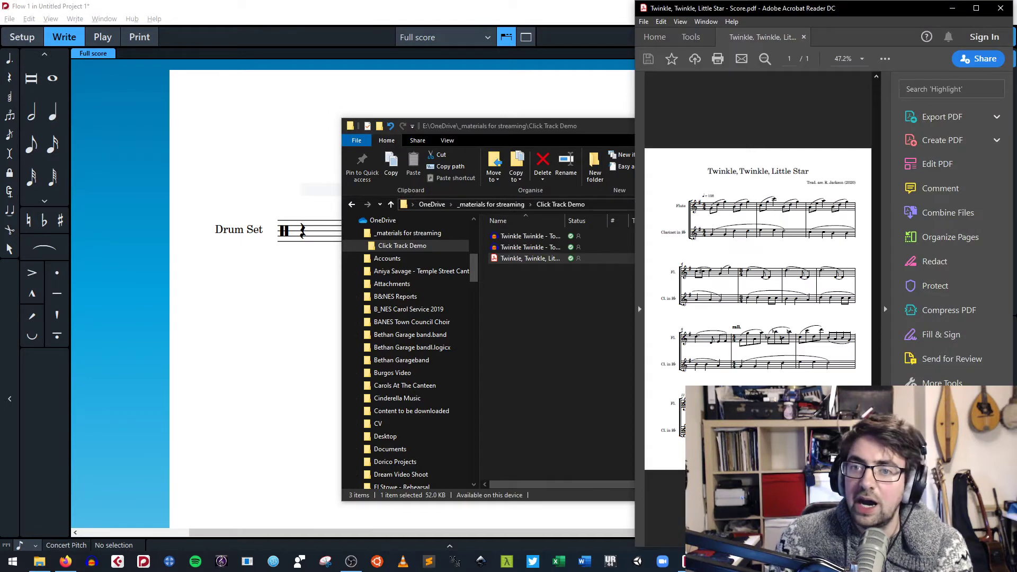
- Examine the whole page of the Twinkle, Twinkle, Little Star score for its tempo, time signature changes and rall. markings
{"action": "left_click", "coordinate": [977, 7]}
{"action": "left_click", "coordinate": [891, 309]}
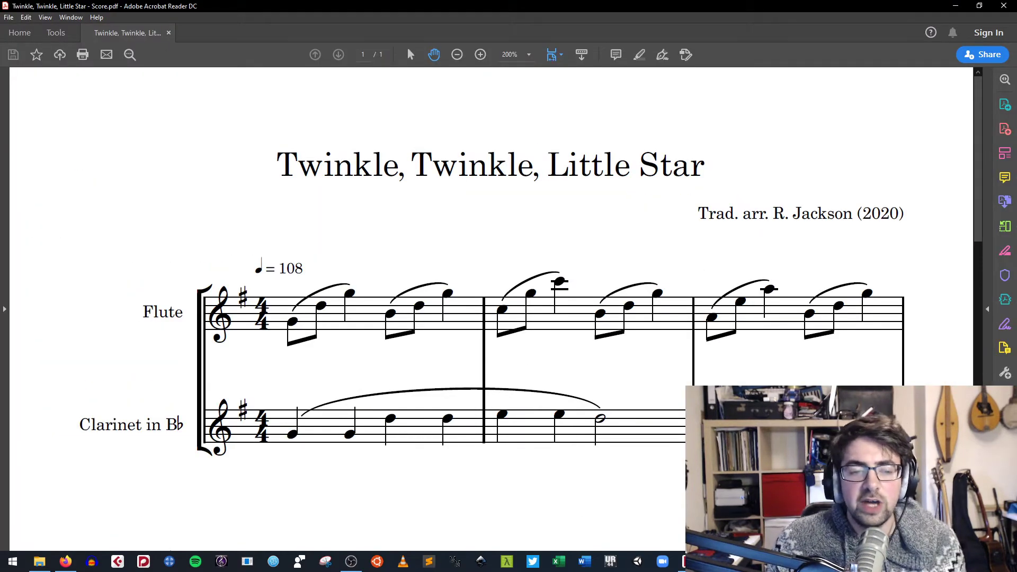
{"action": "key", "text": "ctrl+1"}
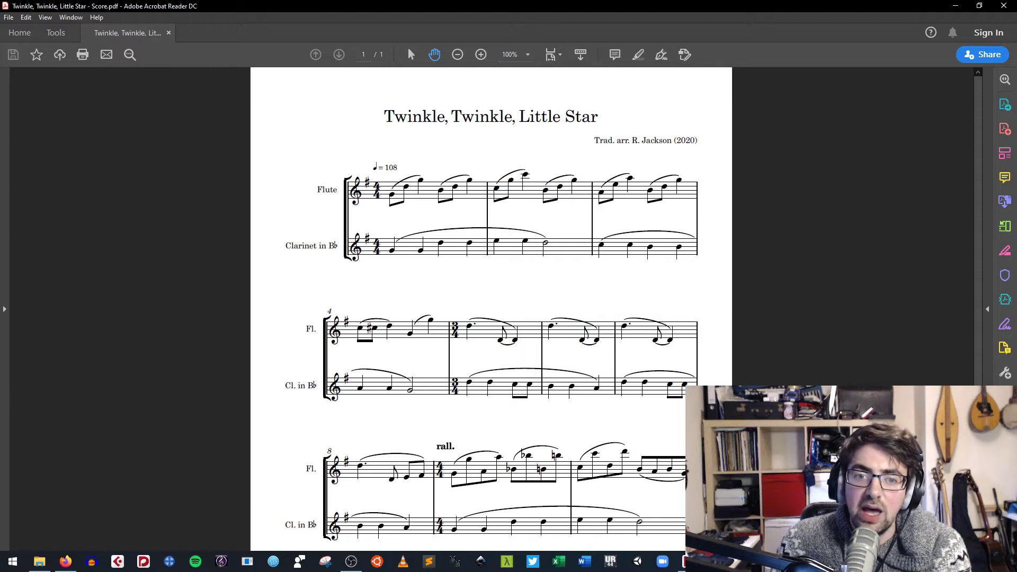
{"action": "scroll", "coordinate": [491, 307], "scroll_direction": "down", "scroll_amount": 3}
{"action": "key", "text": "ctrl+0"}
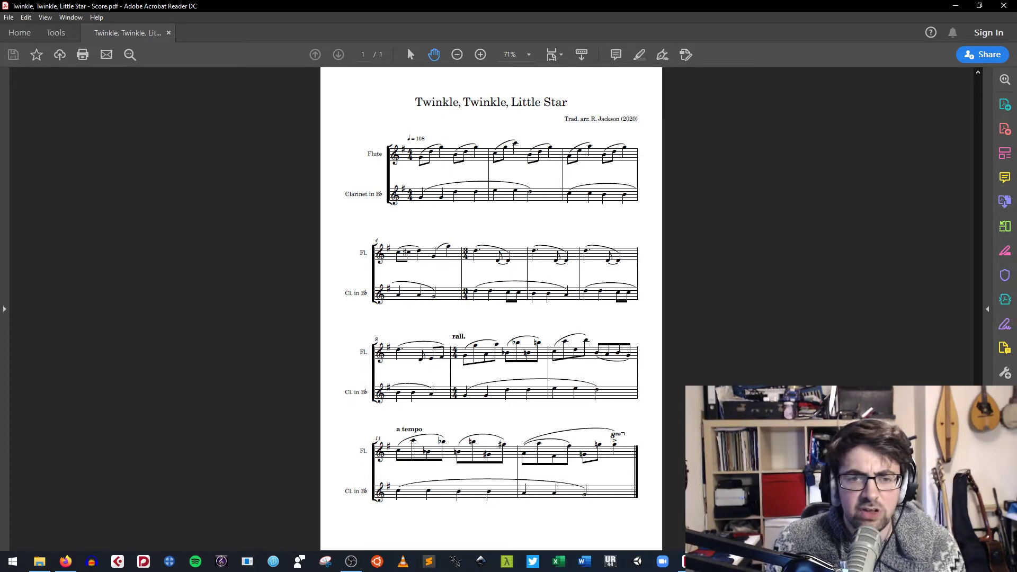
- Switch back to Dorico and add a 4/4 time signature at the start of the Drum Set staff
{"action": "key", "text": "alt+Tab"}
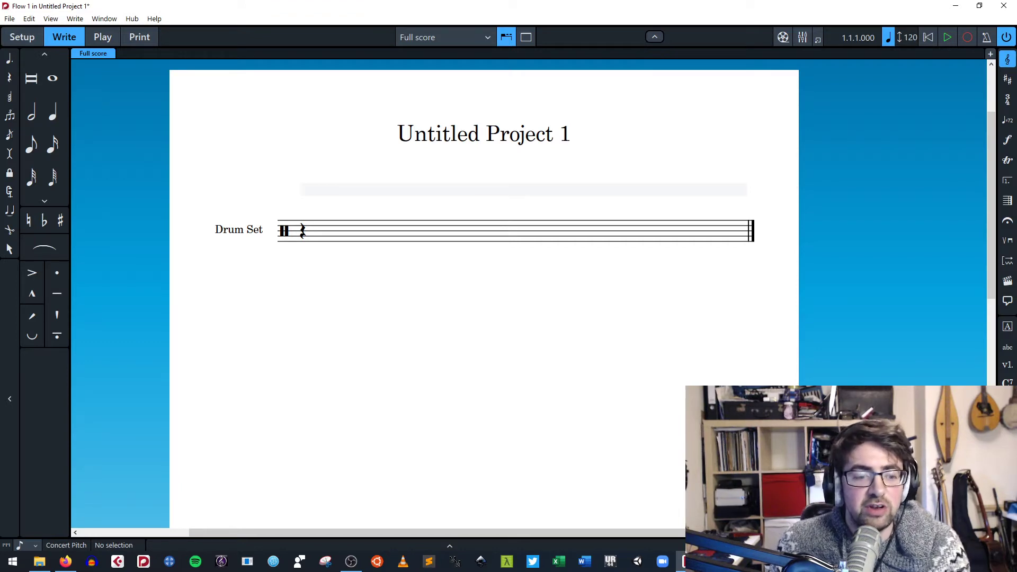
{"action": "left_click", "coordinate": [303, 231]}
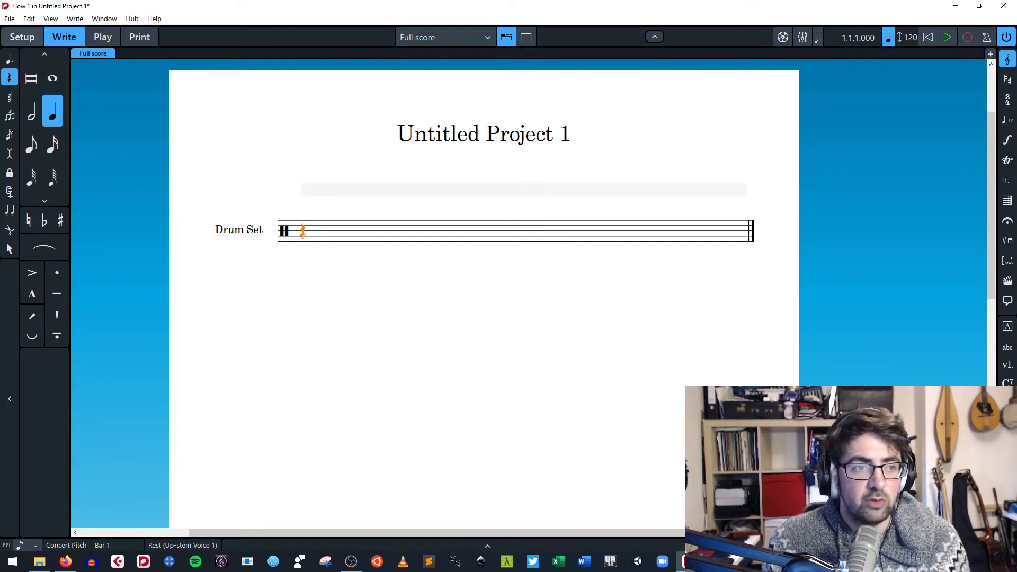
{"action": "key", "text": "ctrl+1"}
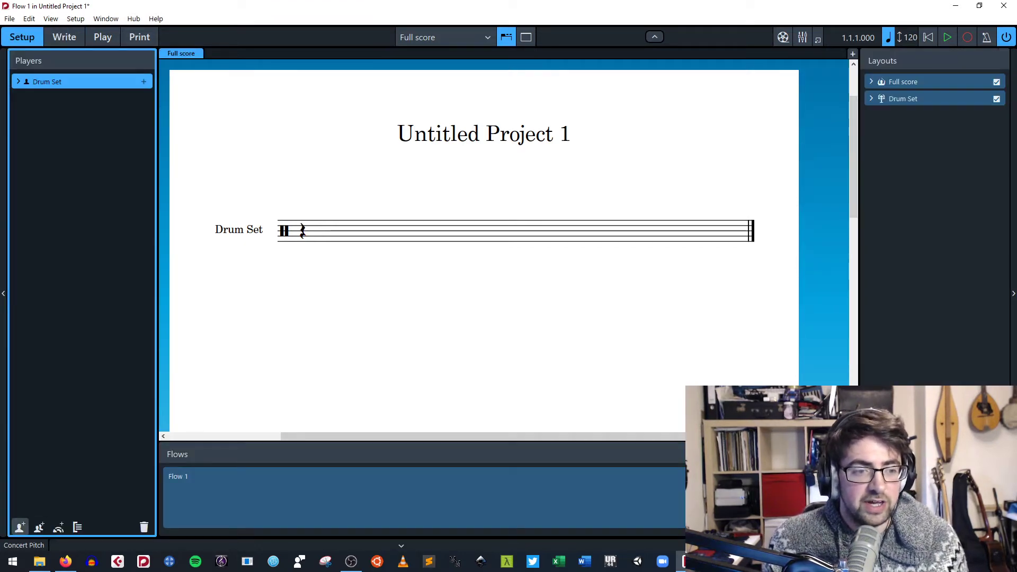
{"action": "key", "text": "ctrl+2"}
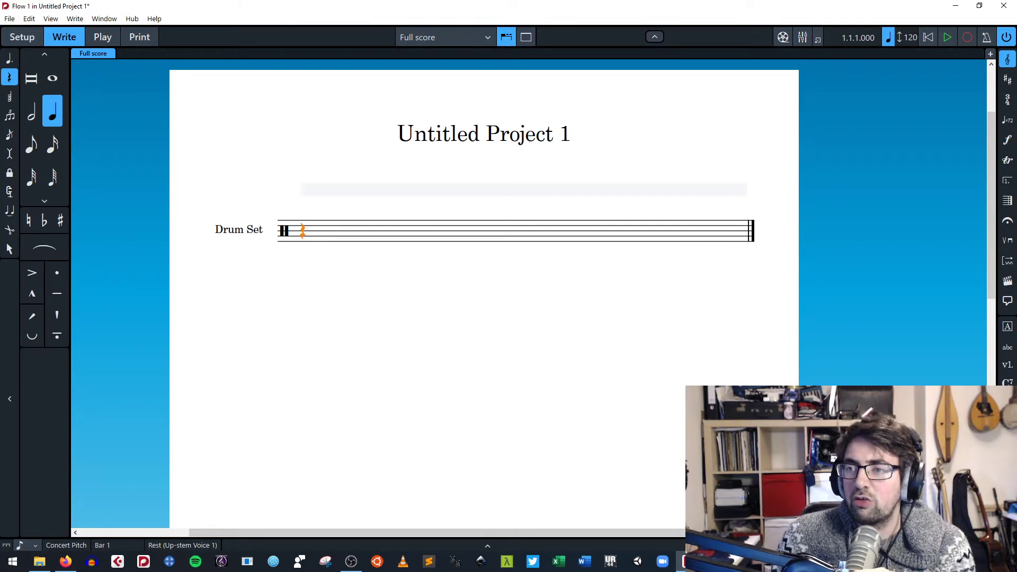
{"action": "left_click", "coordinate": [1008, 99]}
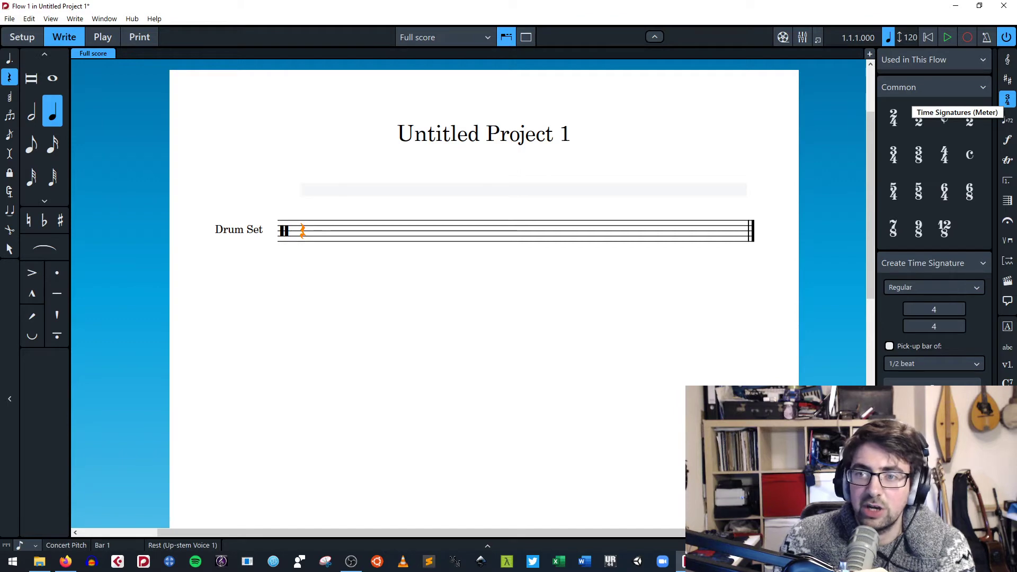
{"action": "left_click", "coordinate": [944, 154]}
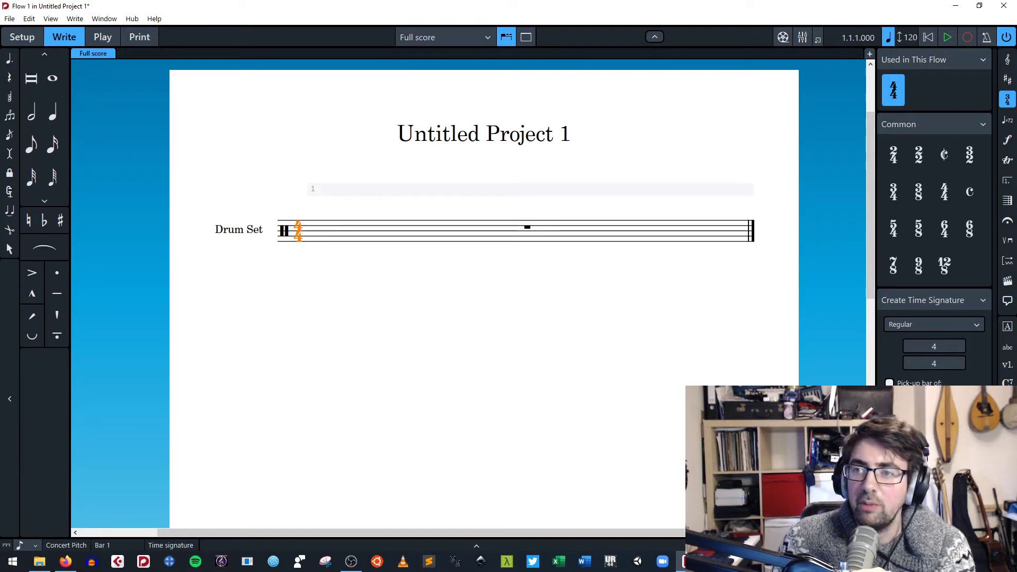
- Create a quarter note = 108 metronome mark at the beginning of the Drum Set staff
{"action": "left_click", "coordinate": [1008, 59]}
{"action": "left_click", "coordinate": [1008, 100]}
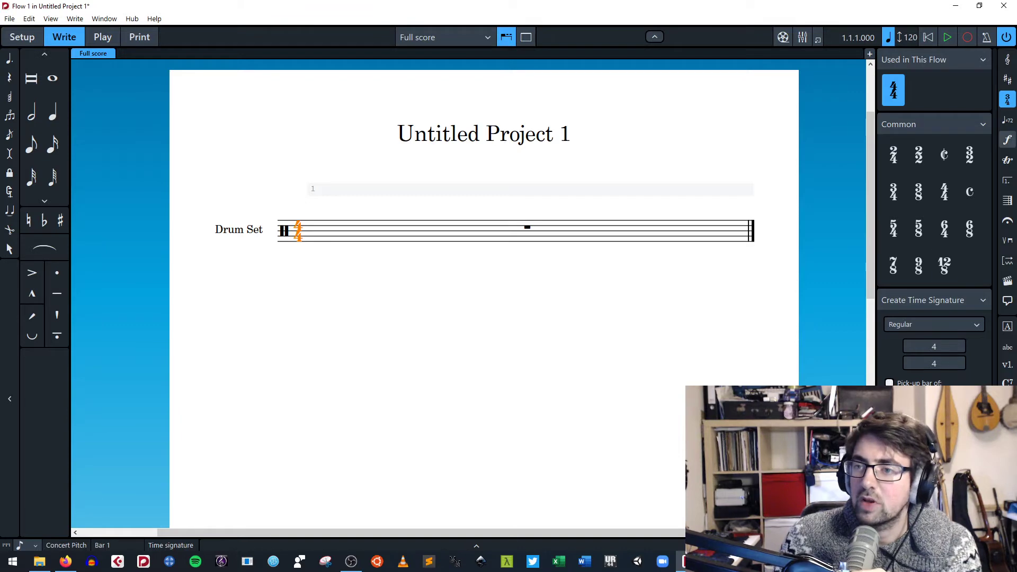
{"action": "left_click", "coordinate": [1008, 120]}
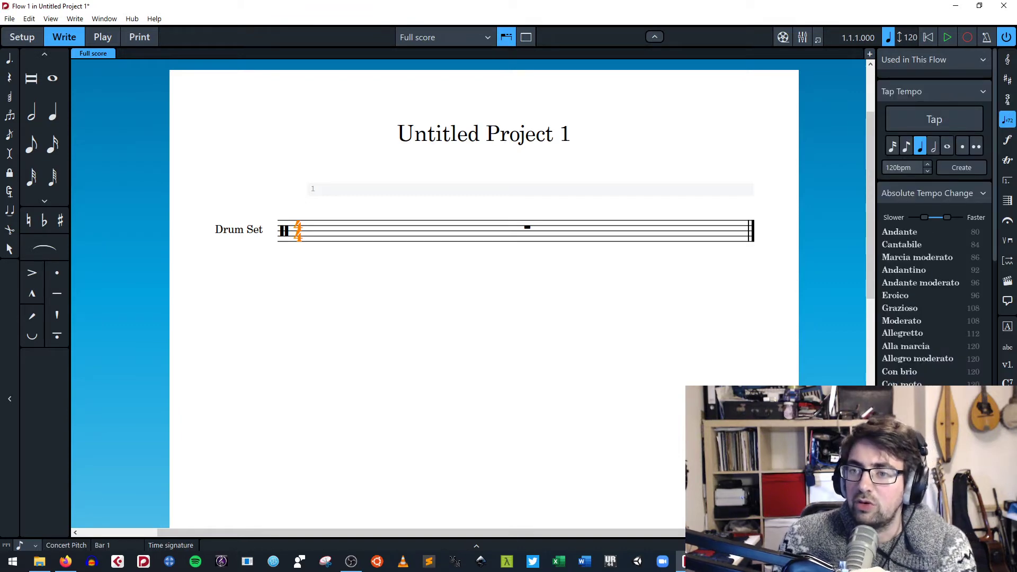
{"action": "double_click", "coordinate": [899, 167]}
{"action": "type", "text": "108"}
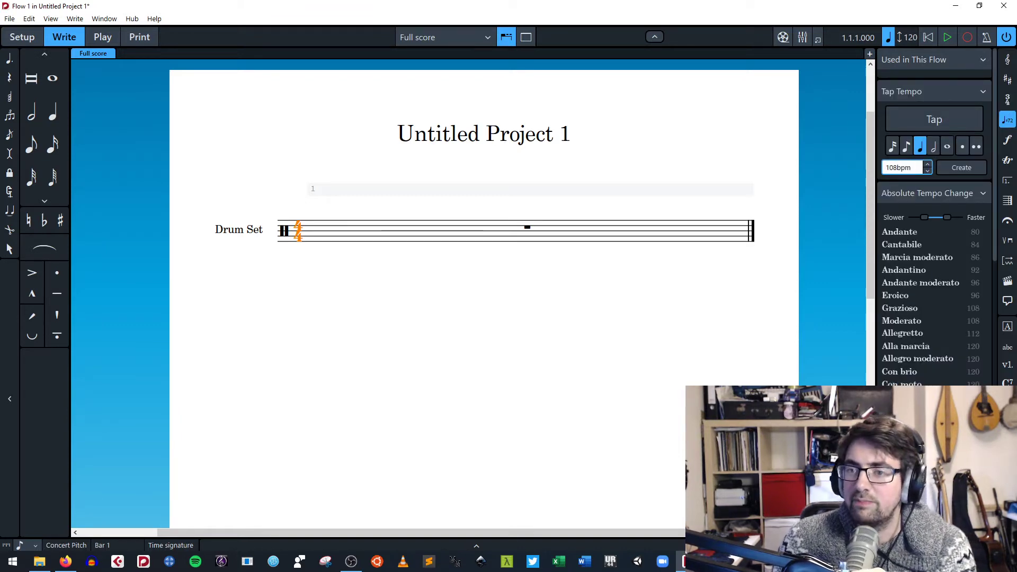
{"action": "key", "text": "Return"}
{"action": "left_click", "coordinate": [962, 168]}
- Try measuring a tempo by beating a steady pulse with the Tap Tempo function
{"action": "left_click", "coordinate": [935, 129]}
{"action": "left_click", "coordinate": [935, 129]}
{"action": "left_click", "coordinate": [934, 129]}
{"action": "left_click", "coordinate": [934, 129]}
{"action": "left_click", "coordinate": [934, 129]}
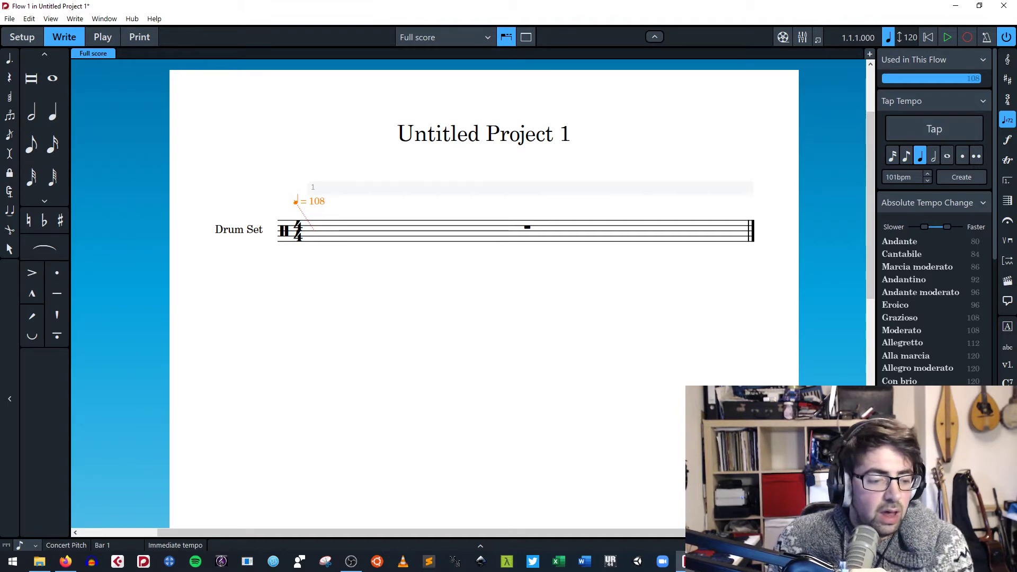
- Insert a primary bar number change on the first bar so that it is numbered 0
{"action": "left_click", "coordinate": [528, 227]}
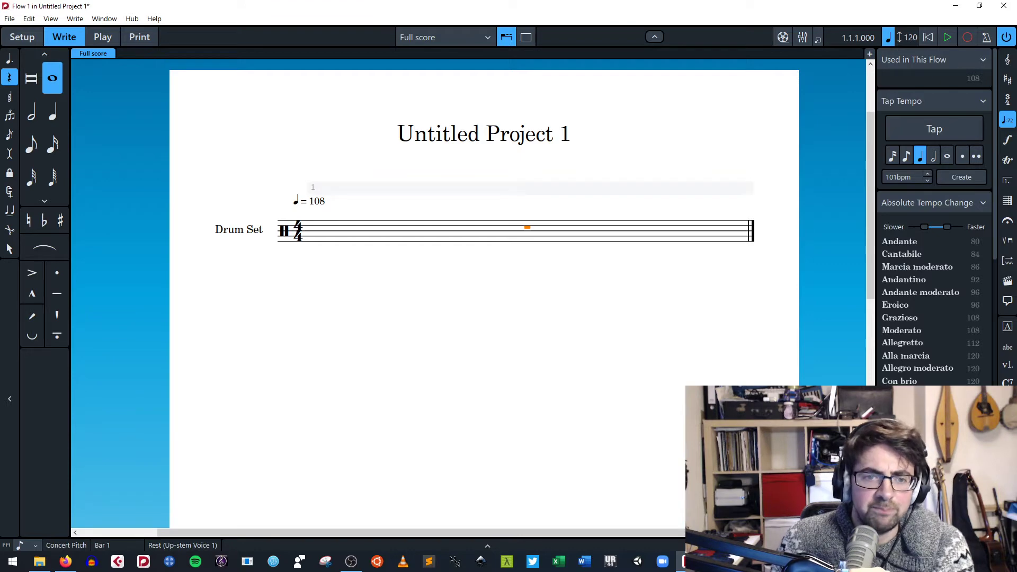
{"action": "right_click", "coordinate": [440, 234]}
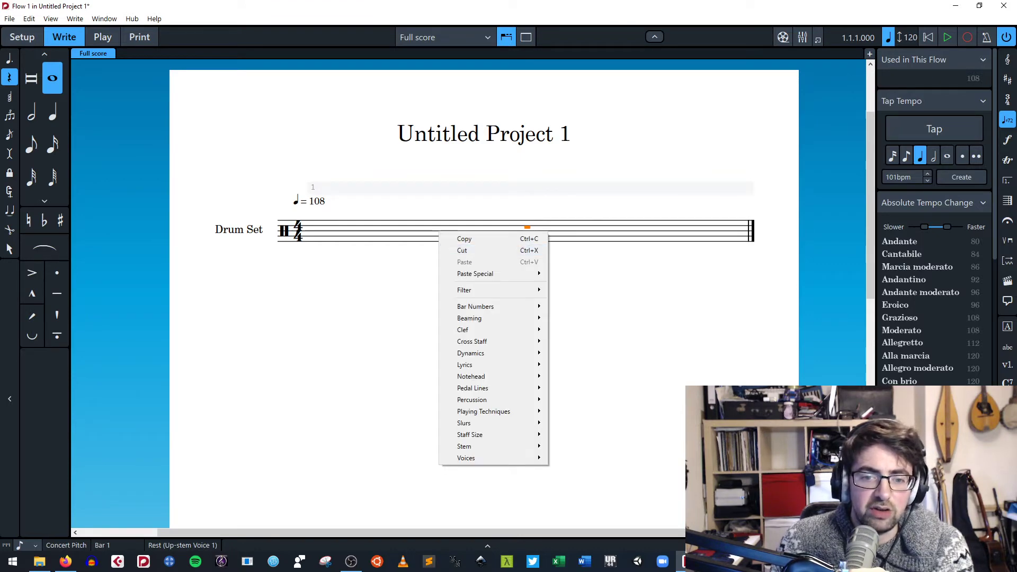
{"action": "mouse_move", "coordinate": [475, 306]}
{"action": "left_click", "coordinate": [598, 306]}
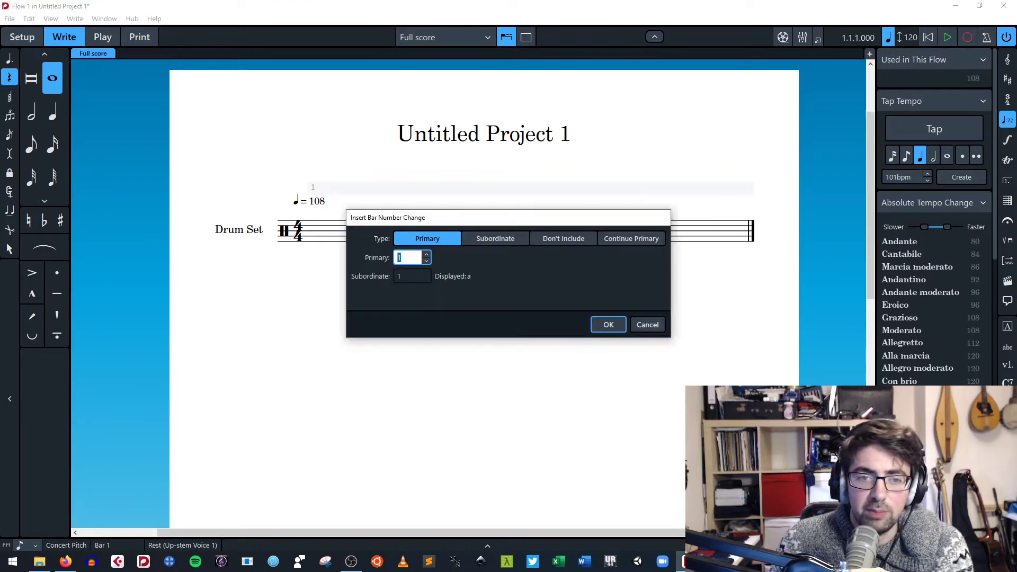
{"action": "key", "text": "Return"}
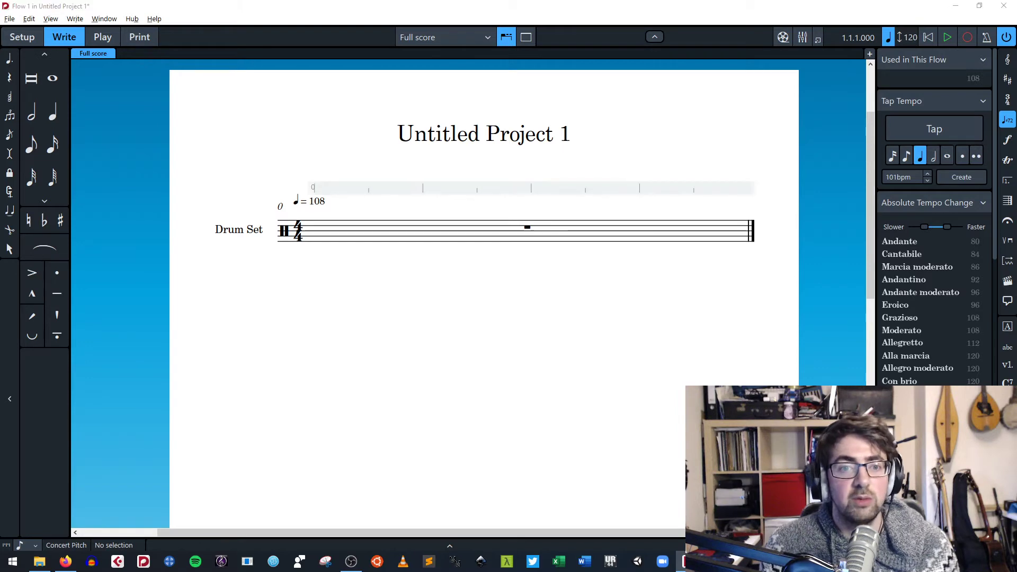
- Enter a quarter-note kick drum on beat 1 and quarter-note hi-hats on beats 2, 3 and 4 of bar 0
{"action": "key", "text": "alt+Tab"}
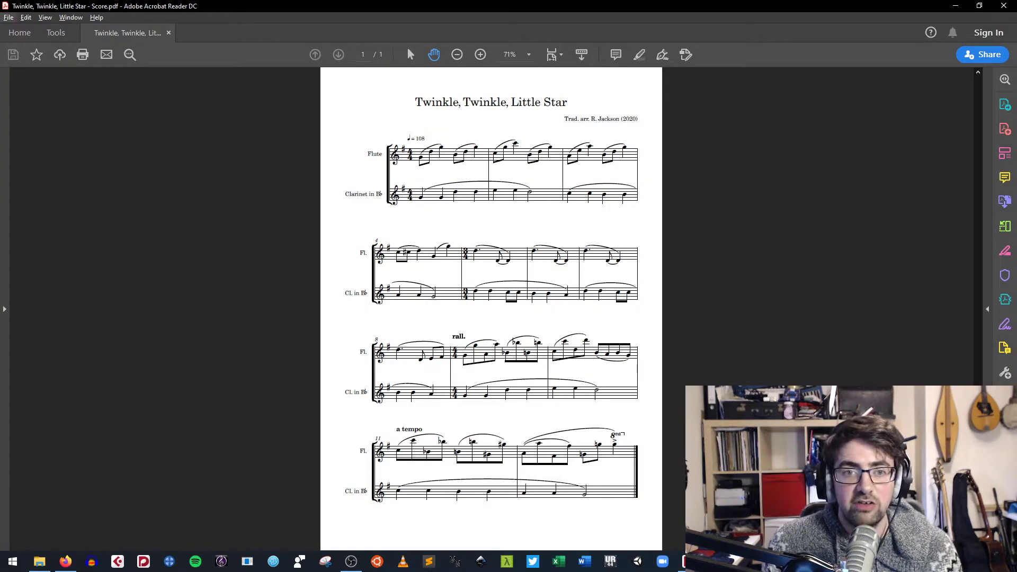
{"action": "key", "text": "alt+Tab"}
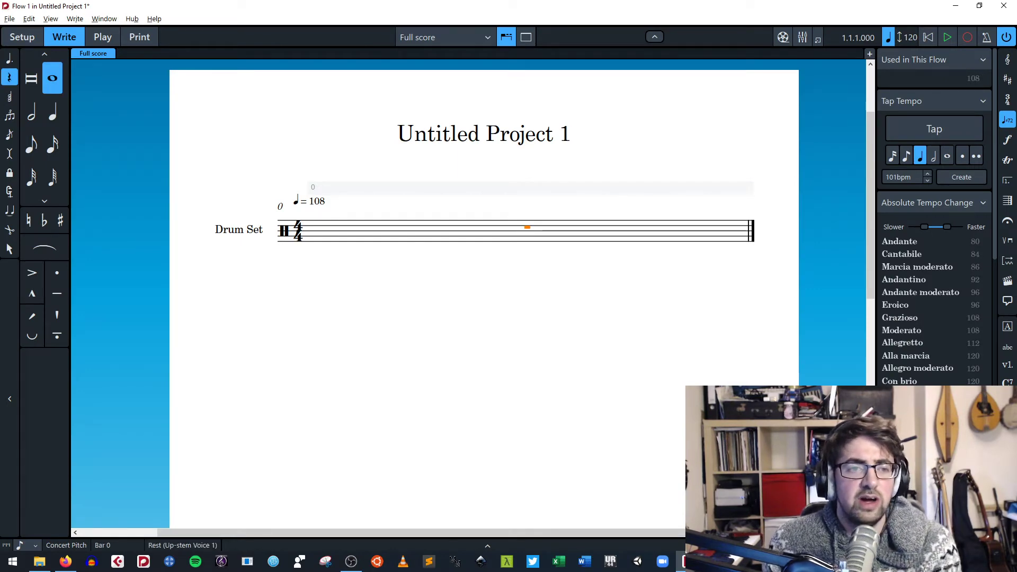
{"action": "left_click", "coordinate": [52, 112]}
{"action": "left_click", "coordinate": [53, 112]}
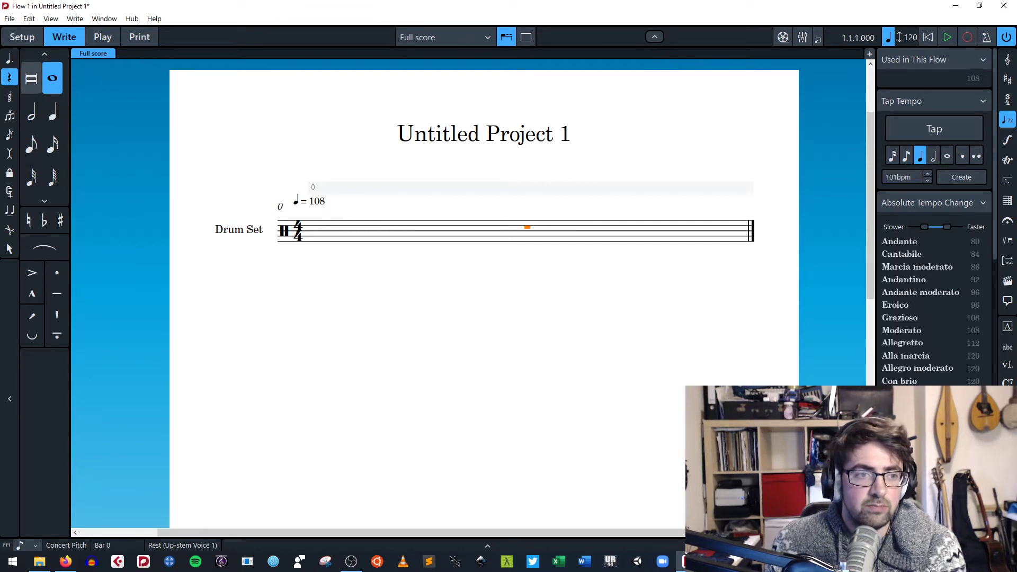
{"action": "key", "text": "shift+n"}
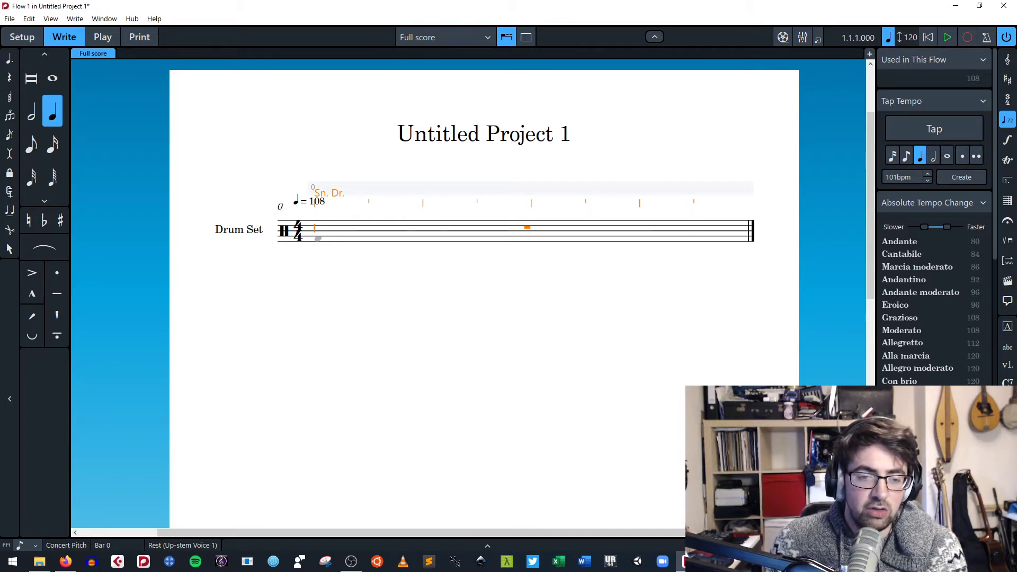
{"action": "left_click", "coordinate": [318, 238]}
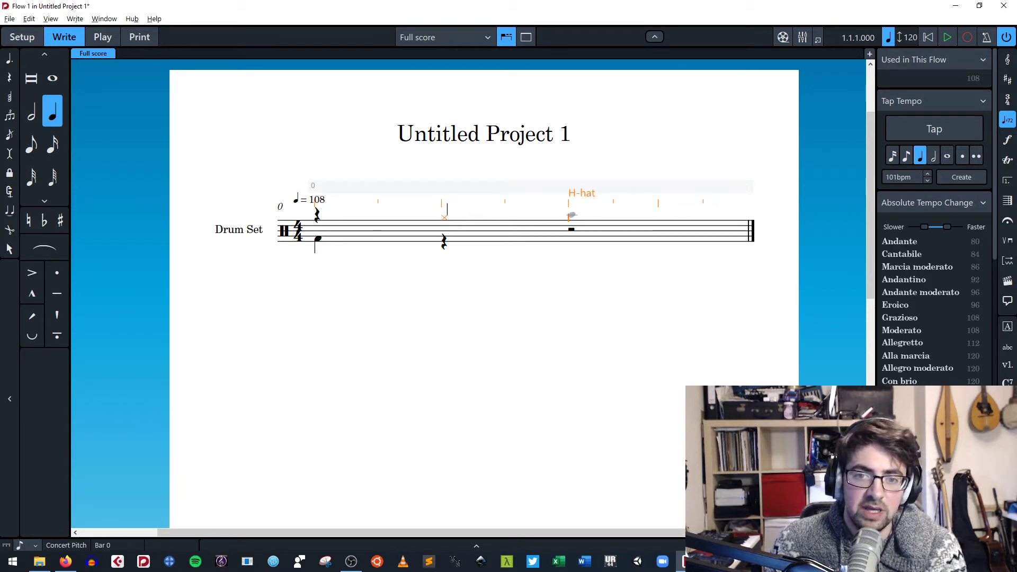
{"action": "left_click", "coordinate": [571, 214]}
{"action": "left_click", "coordinate": [642, 215]}
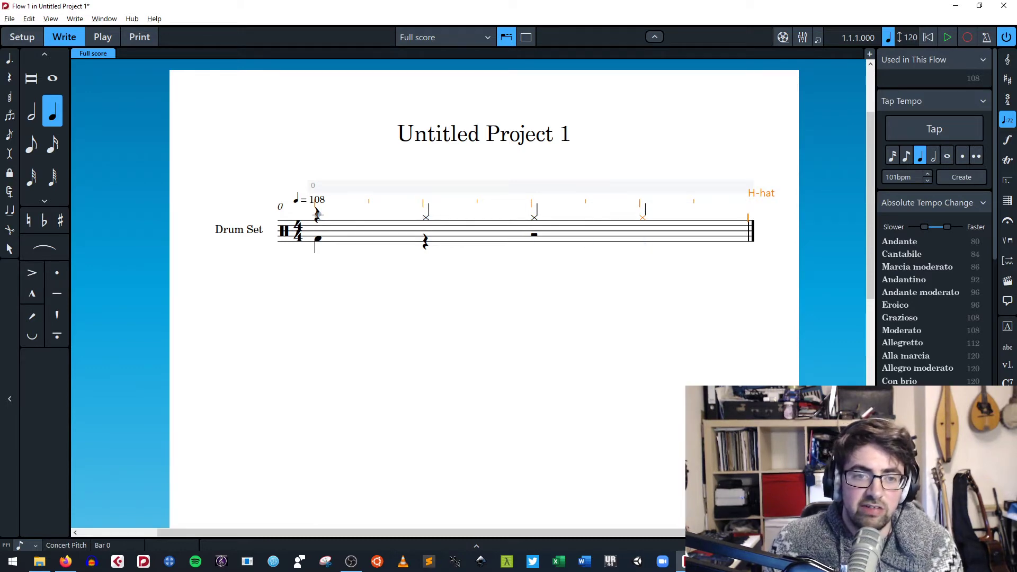
{"action": "scroll", "coordinate": [318, 215], "scroll_direction": "up", "scroll_amount": 7}
{"action": "scroll", "coordinate": [318, 215], "scroll_direction": "right", "scroll_amount": 3}
{"action": "scroll", "coordinate": [318, 215], "scroll_direction": "left", "scroll_amount": 3}
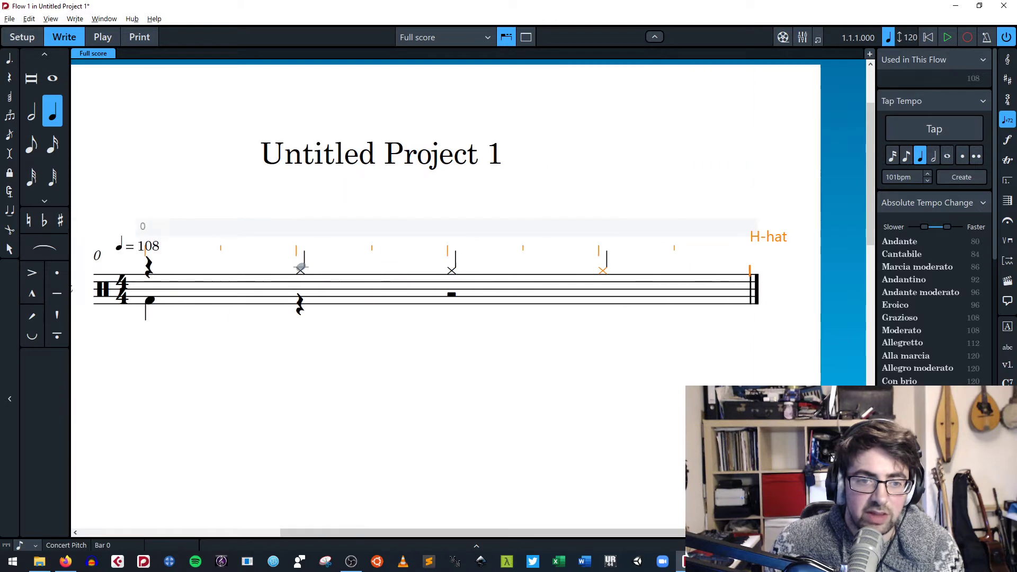
{"action": "scroll", "coordinate": [300, 266], "scroll_direction": "left", "scroll_amount": 3}
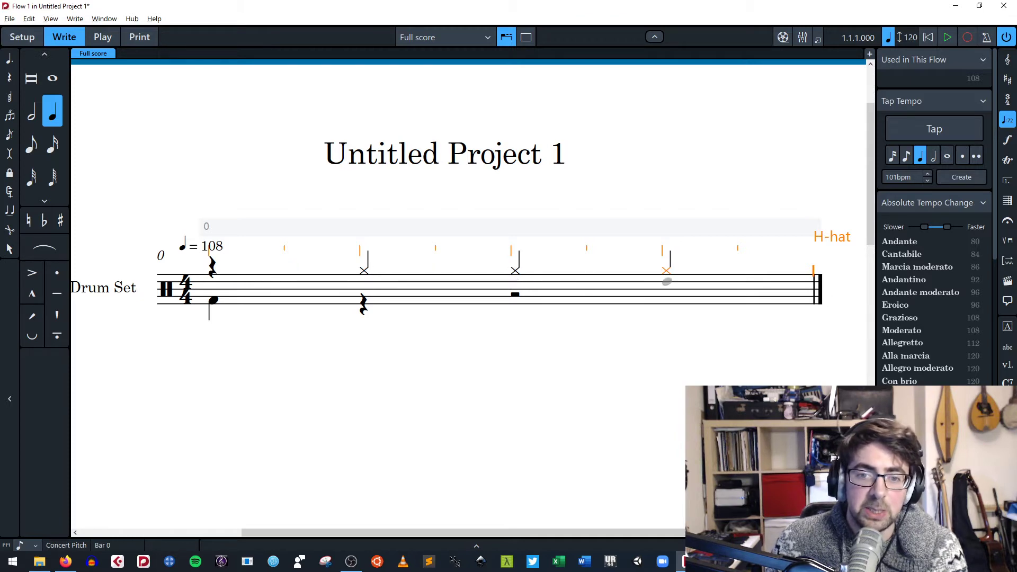
{"action": "key", "text": "Escape"}
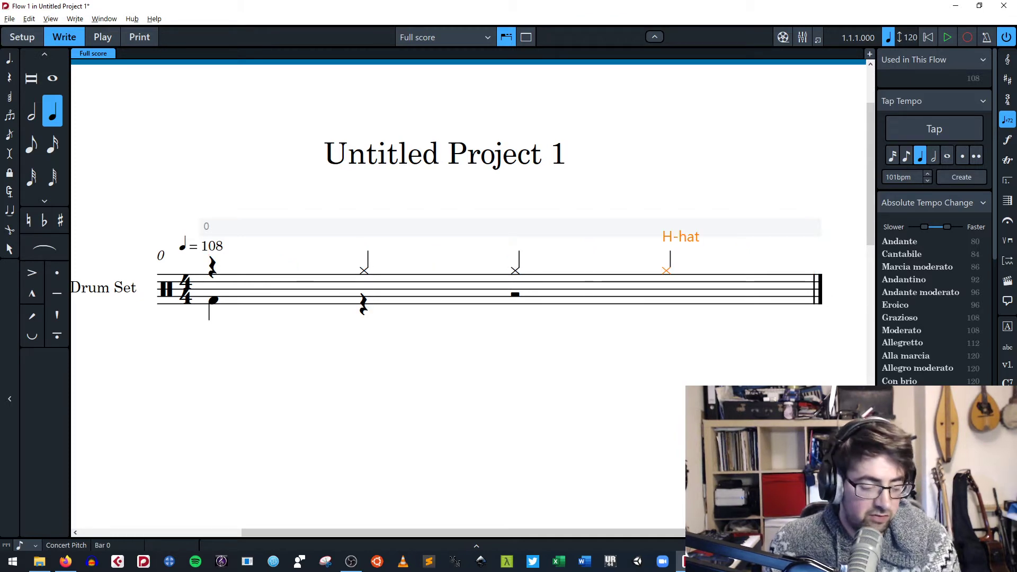
- Set the rhythmic grid resolution to a quarter note
{"action": "left_click", "coordinate": [29, 545]}
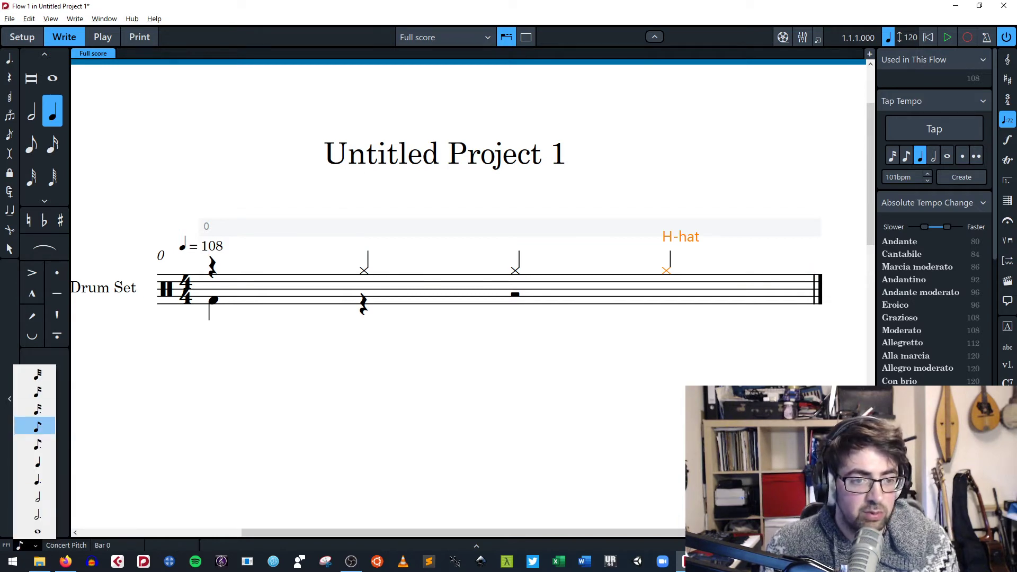
{"action": "key", "text": "Down"}
{"action": "key", "text": "Down"}
{"action": "key", "text": "Return"}
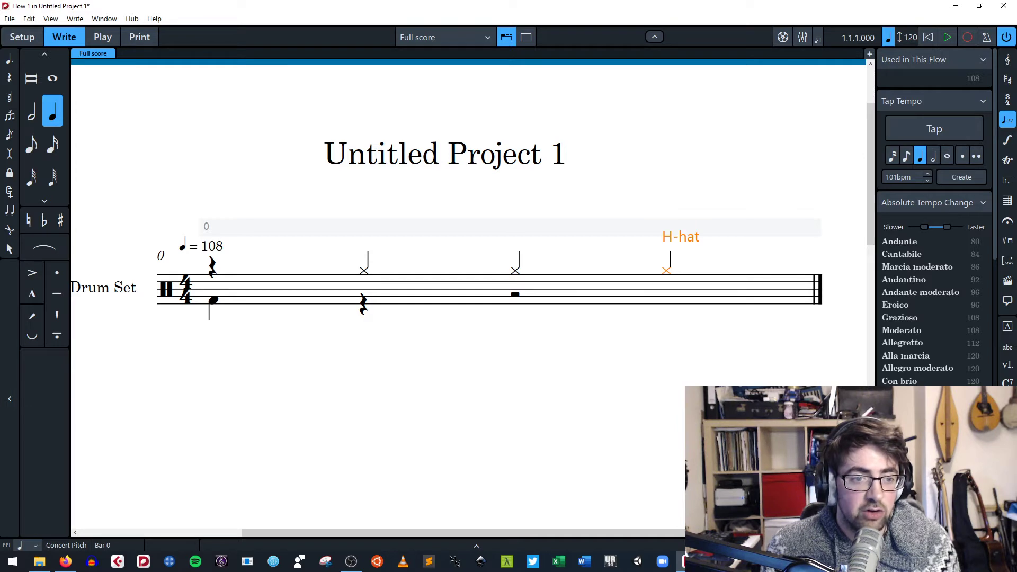
- Try a finer rhythmic grid resolution with the kick drum note selected and restore the quarter-note resolution
{"action": "double_click", "coordinate": [213, 301]}
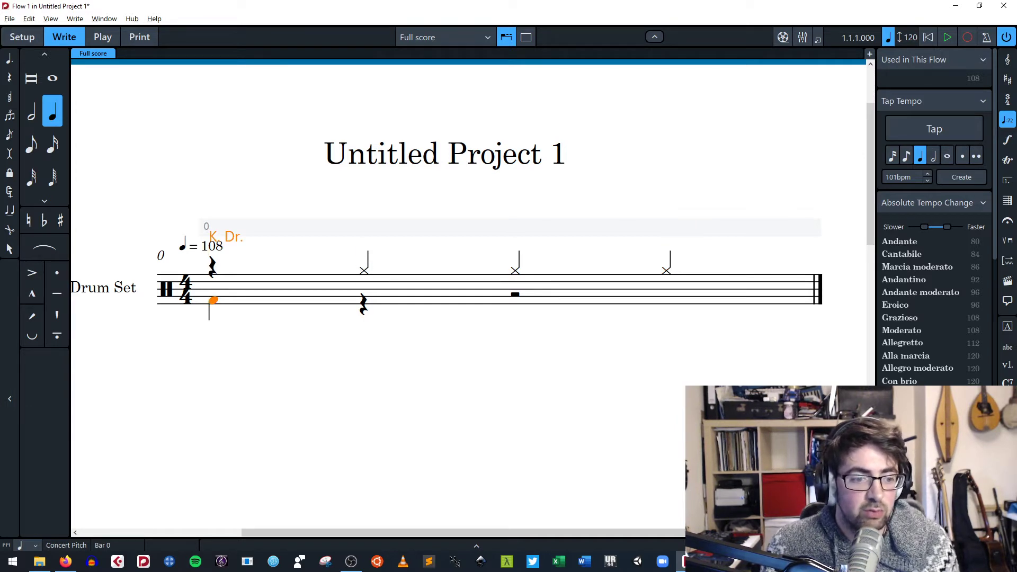
{"action": "left_click", "coordinate": [28, 546]}
{"action": "key", "text": "Up"}
{"action": "key", "text": "Up"}
{"action": "key", "text": "Up"}
{"action": "key", "text": "Up"}
{"action": "key", "text": "Return"}
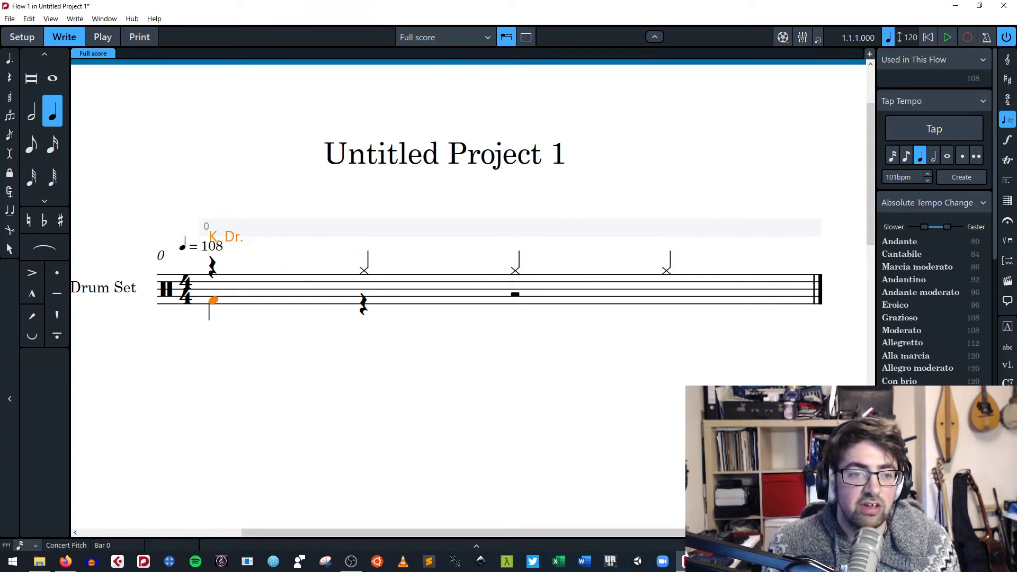
{"action": "left_click", "coordinate": [28, 546]}
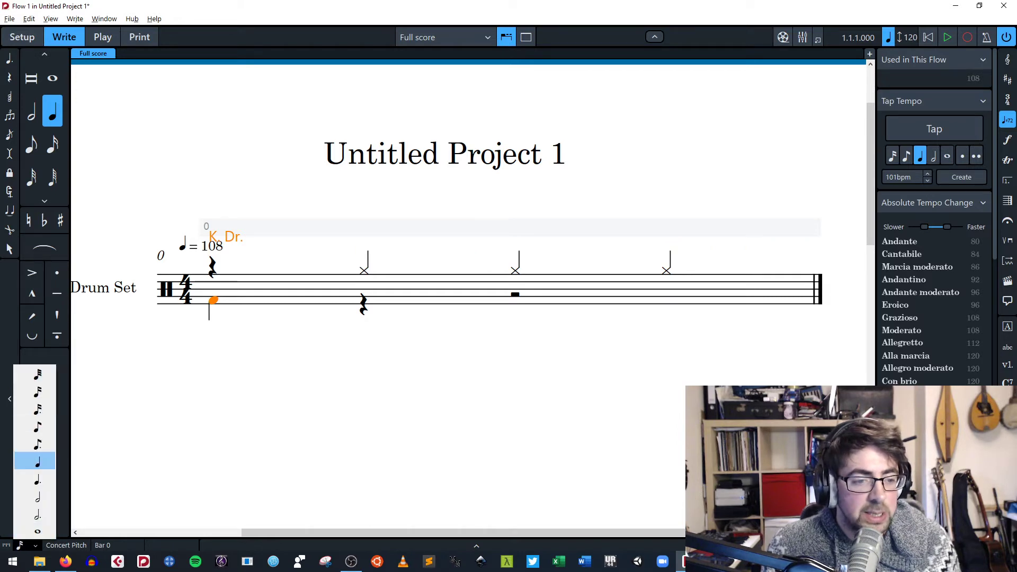
{"action": "left_click", "coordinate": [33, 461]}
- Change the project title to "Click Track Making" in Project Info
{"action": "scroll", "coordinate": [371, 292], "scroll_direction": "right", "scroll_amount": 3}
{"action": "key", "text": "x"}
{"action": "key", "text": "x"}
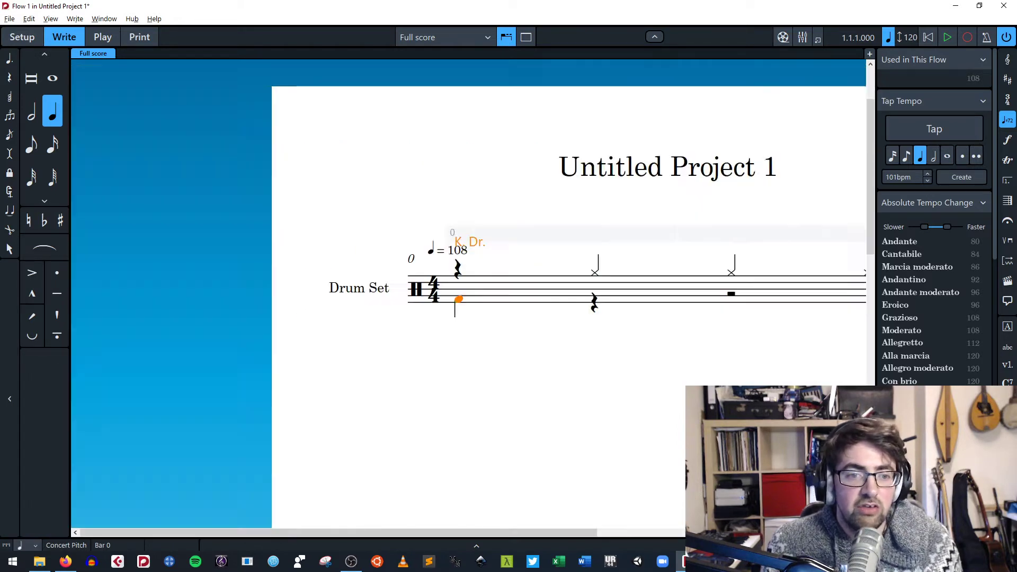
{"action": "scroll", "coordinate": [371, 291], "scroll_direction": "right", "scroll_amount": 1}
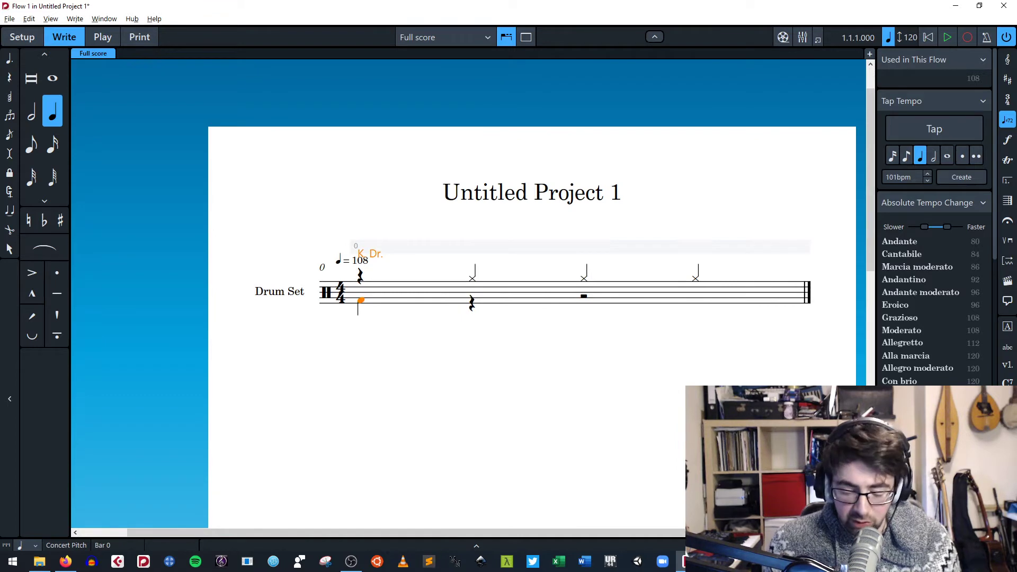
{"action": "key", "text": "ctrl+i"}
{"action": "key", "text": "ctrl+a"}
{"action": "type", "text": "Click"}
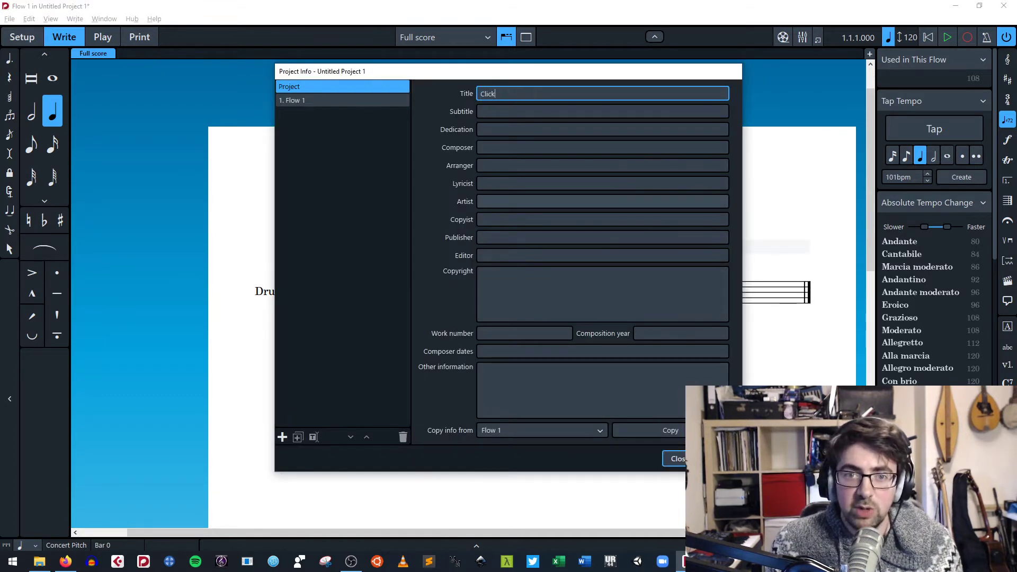
{"action": "type", "text": " Track Making"}
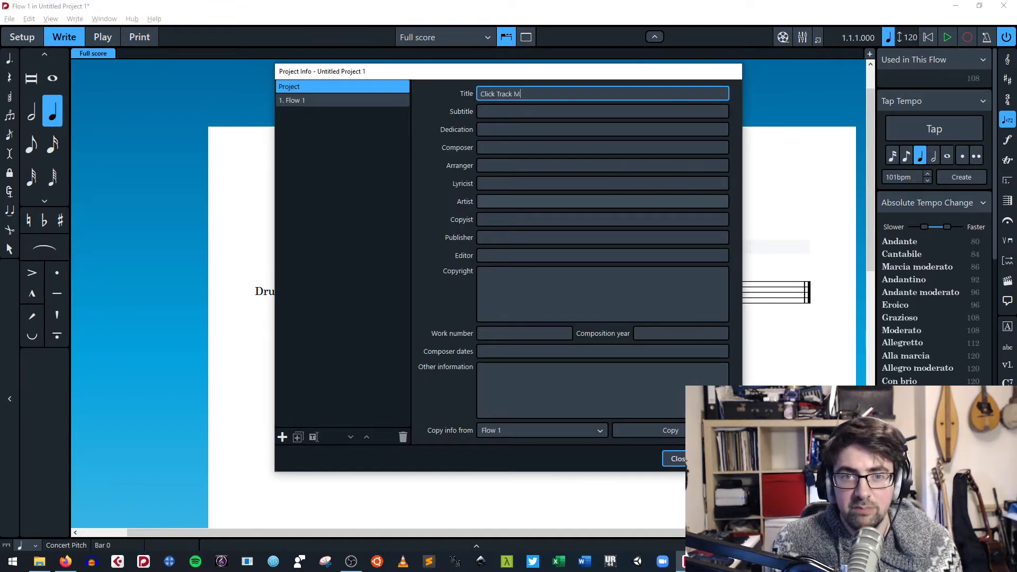
{"action": "key", "text": "Tab"}
{"action": "left_click", "coordinate": [679, 459]}
{"action": "scroll", "coordinate": [469, 297], "scroll_direction": "right", "scroll_amount": 2}
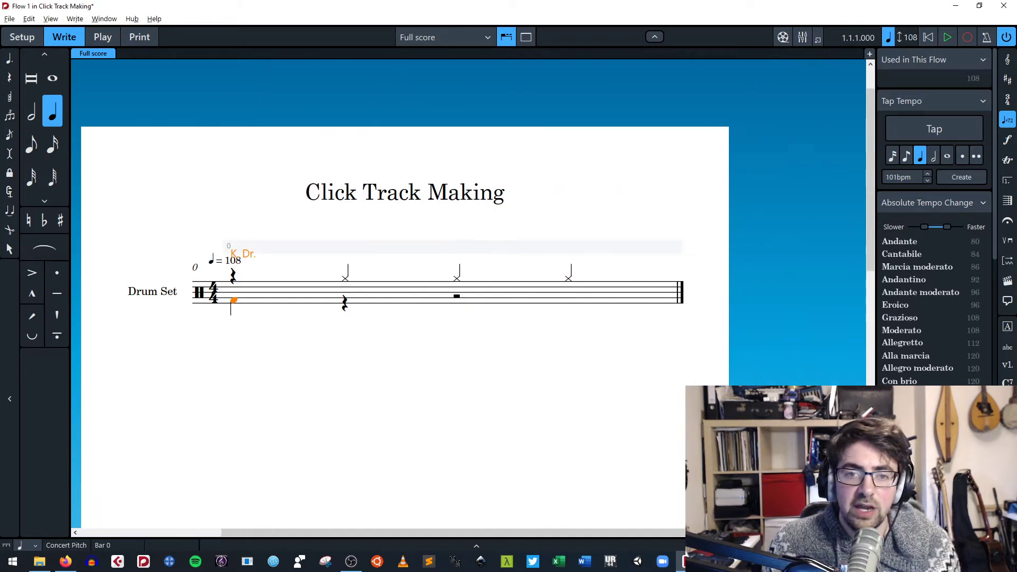
{"action": "scroll", "coordinate": [469, 297], "scroll_direction": "left", "scroll_amount": 1}
{"action": "key", "text": "Escape"}
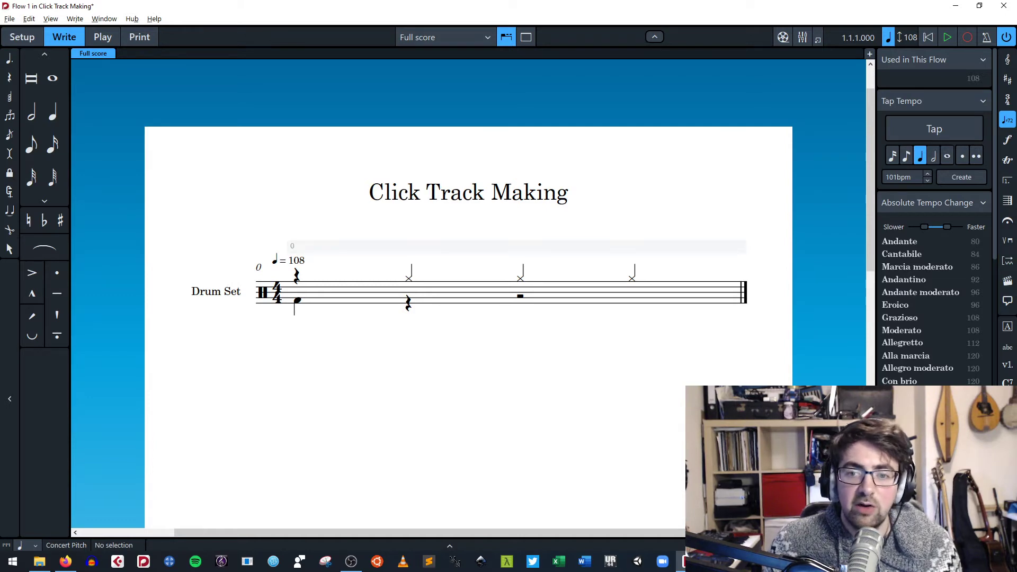
- Insert 13 bars at the final barline of the Drum Set staff
{"action": "left_click", "coordinate": [745, 293]}
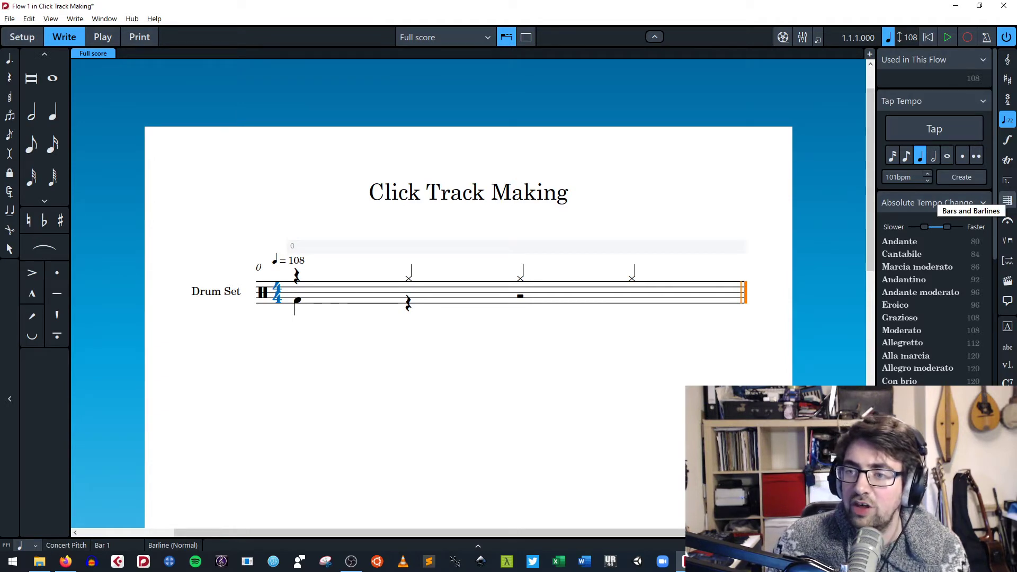
{"action": "left_click", "coordinate": [1008, 200]}
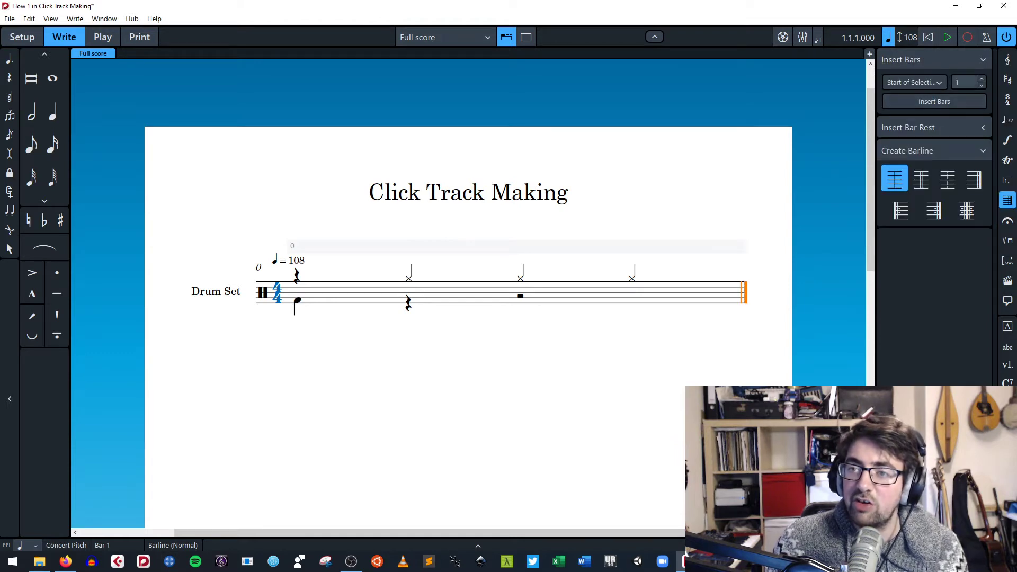
{"action": "left_click", "coordinate": [964, 83]}
{"action": "type", "text": "2"}
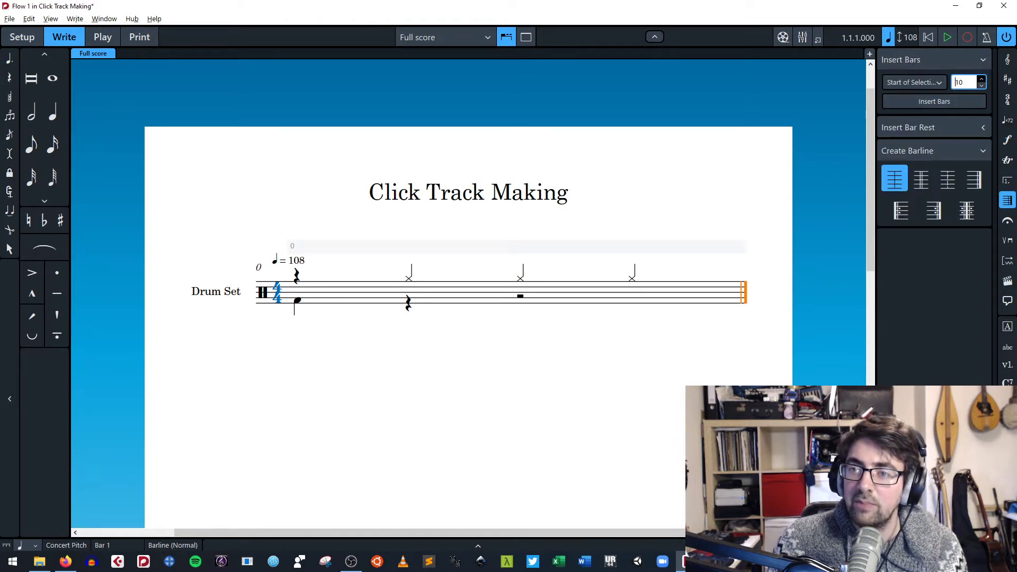
{"action": "left_click", "coordinate": [982, 79]}
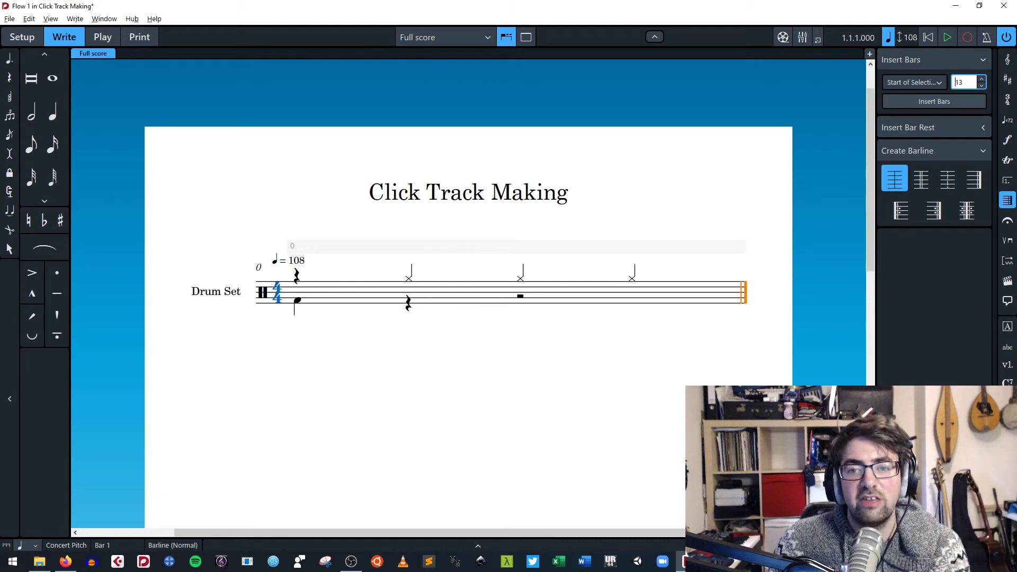
{"action": "key", "text": "Return"}
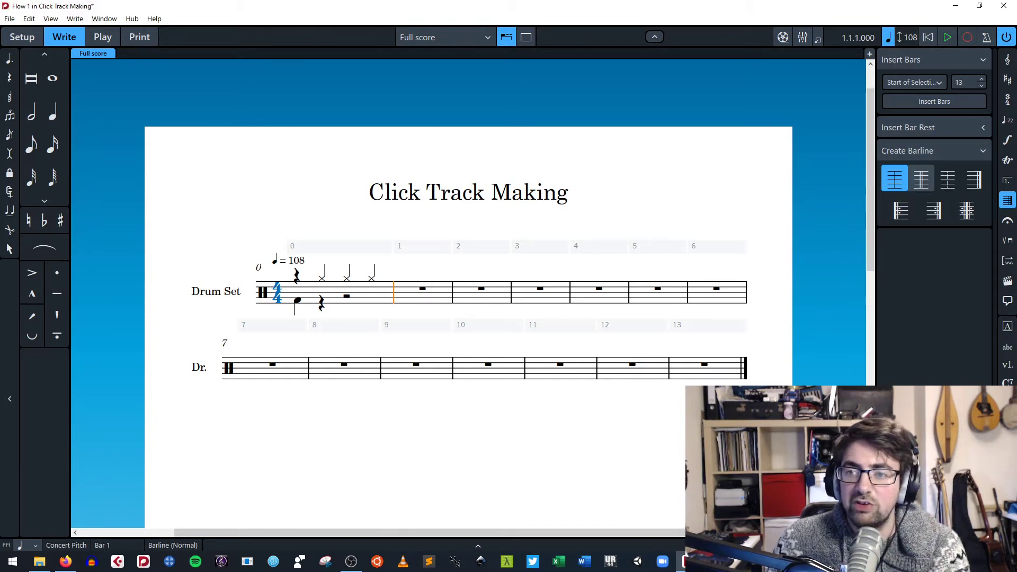
- Create double barlines at the start of bar 1 and at the start of bar 13
{"action": "left_click", "coordinate": [921, 179]}
{"action": "left_click", "coordinate": [422, 289]}
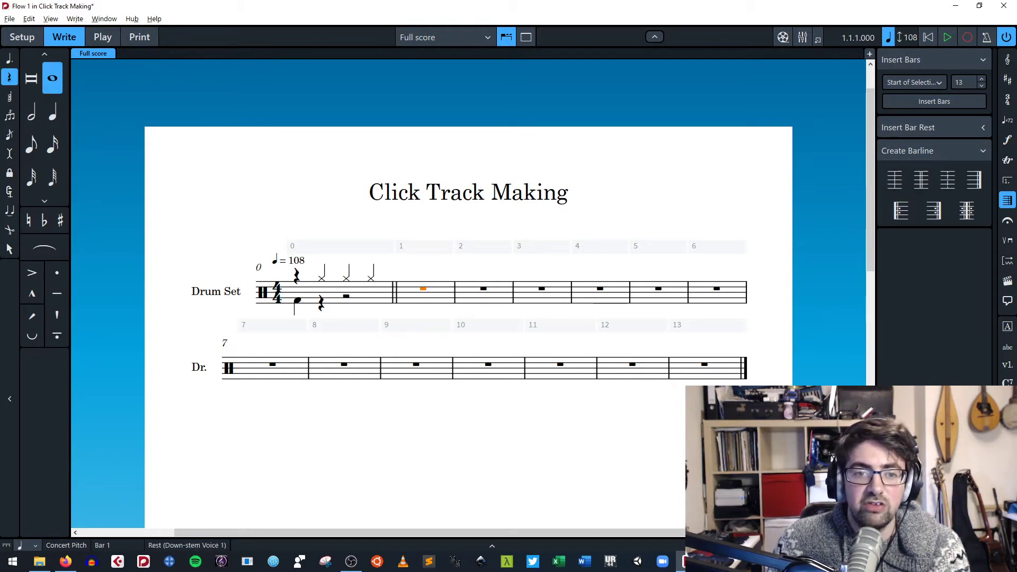
{"action": "left_click_drag", "start_coordinate": [392, 267], "coordinate": [406, 315]}
{"action": "left_click", "coordinate": [423, 290]}
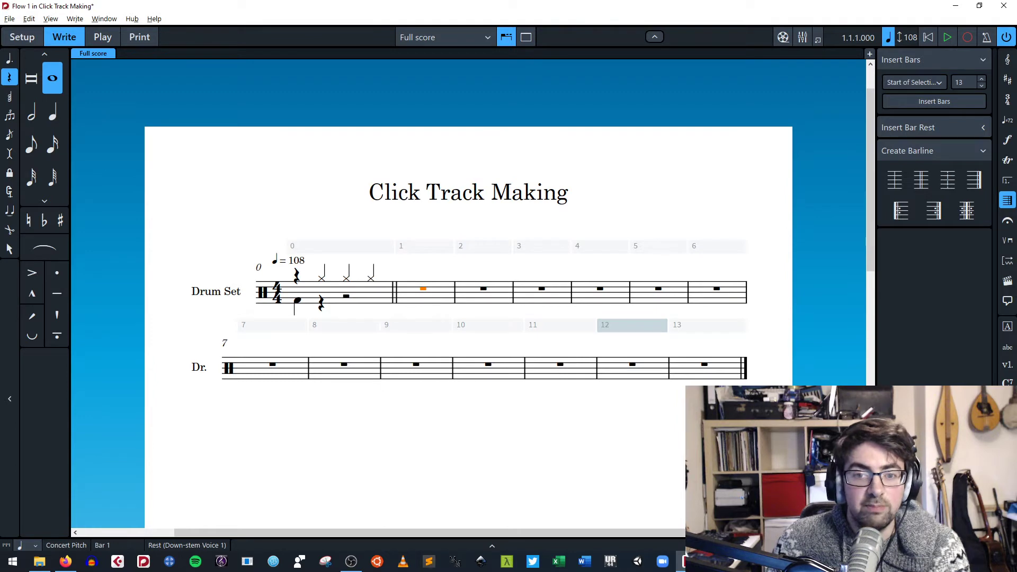
{"action": "left_click", "coordinate": [669, 368]}
{"action": "left_click", "coordinate": [921, 179]}
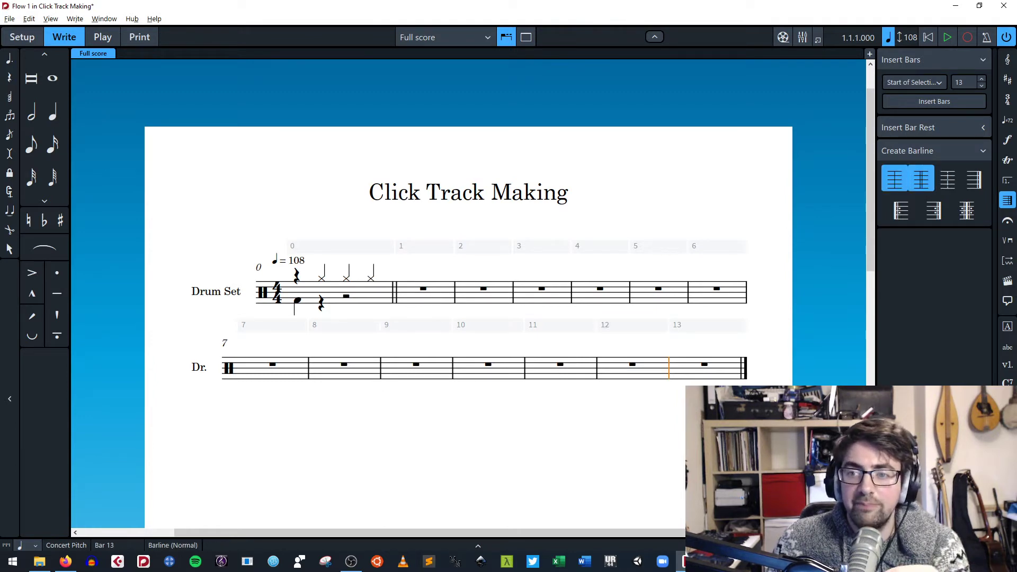
{"action": "key", "text": "Escape"}
{"action": "left_click_drag", "start_coordinate": [678, 346], "coordinate": [707, 366]}
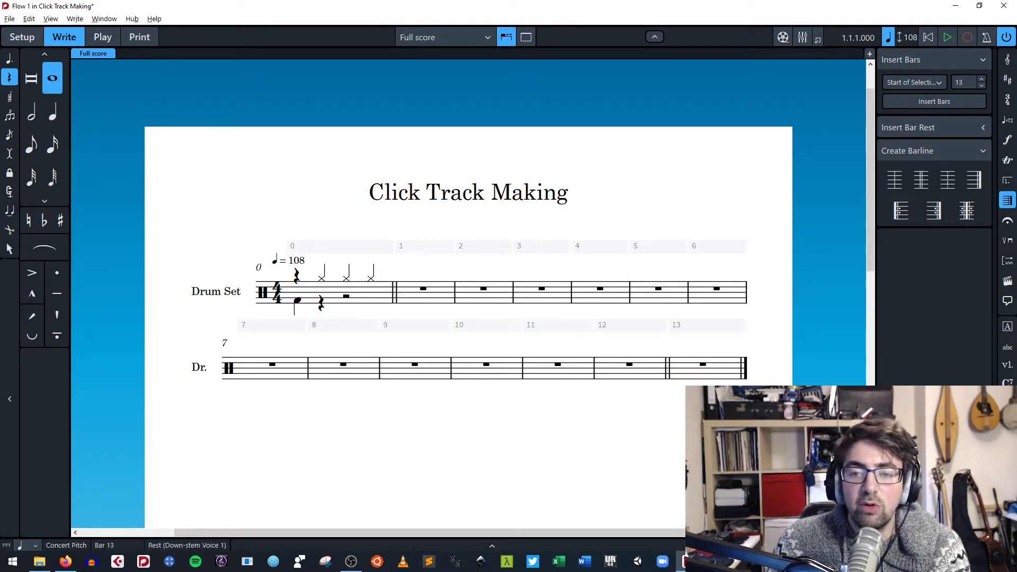
- Select the contents of bar 0, check the Twinkle, Twinkle, Little Star score in Acrobat Reader, and return to Dorico
{"action": "left_click", "coordinate": [382, 293]}
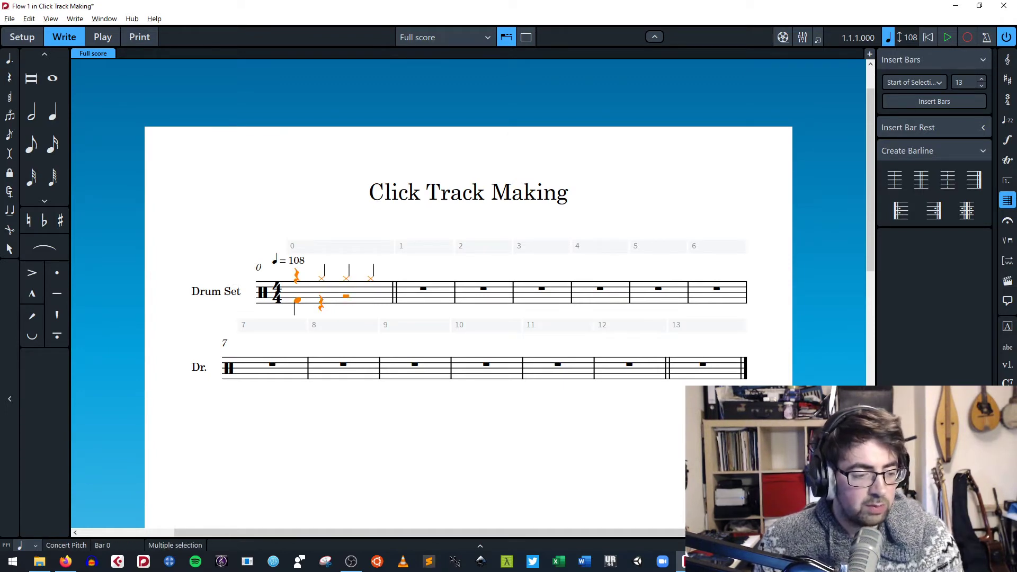
{"action": "key", "text": "alt+Tab"}
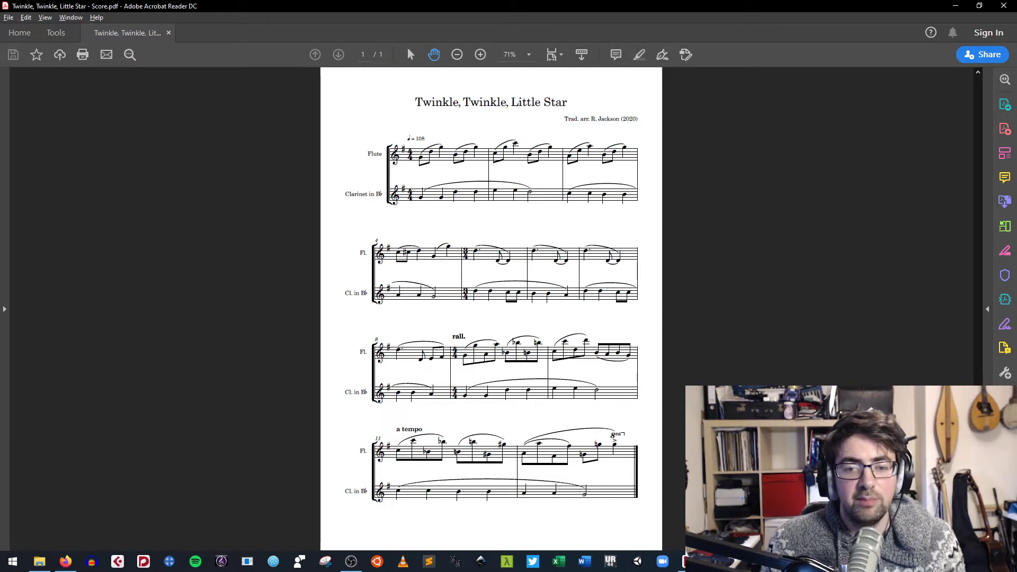
{"action": "key", "text": "alt+Tab"}
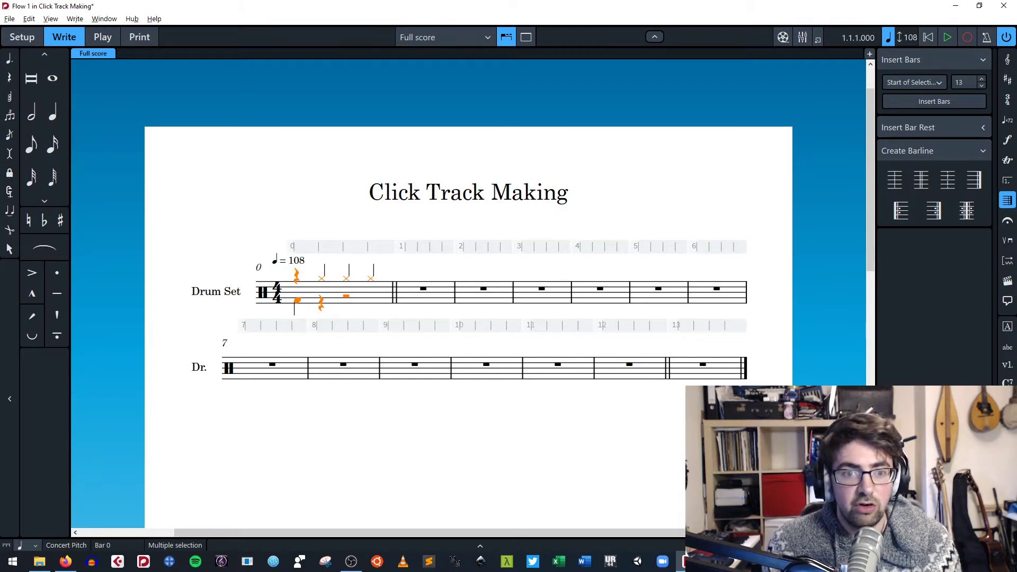
- In galley view, create a 3/4 time signature at bar 5 and a 4/4 time signature at bar 9
{"action": "left_click", "coordinate": [395, 293]}
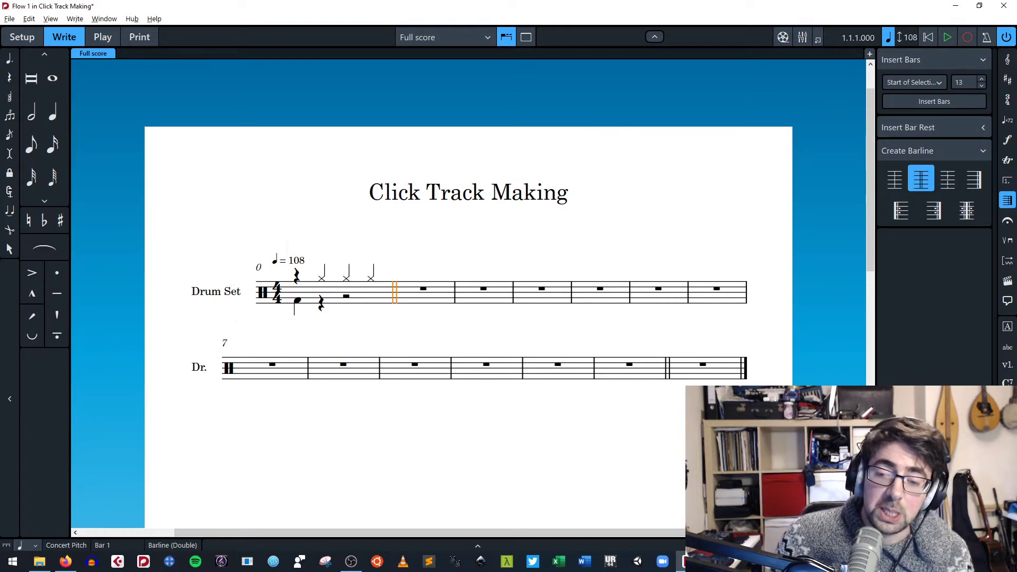
{"action": "key", "text": "ctrl+alt+2"}
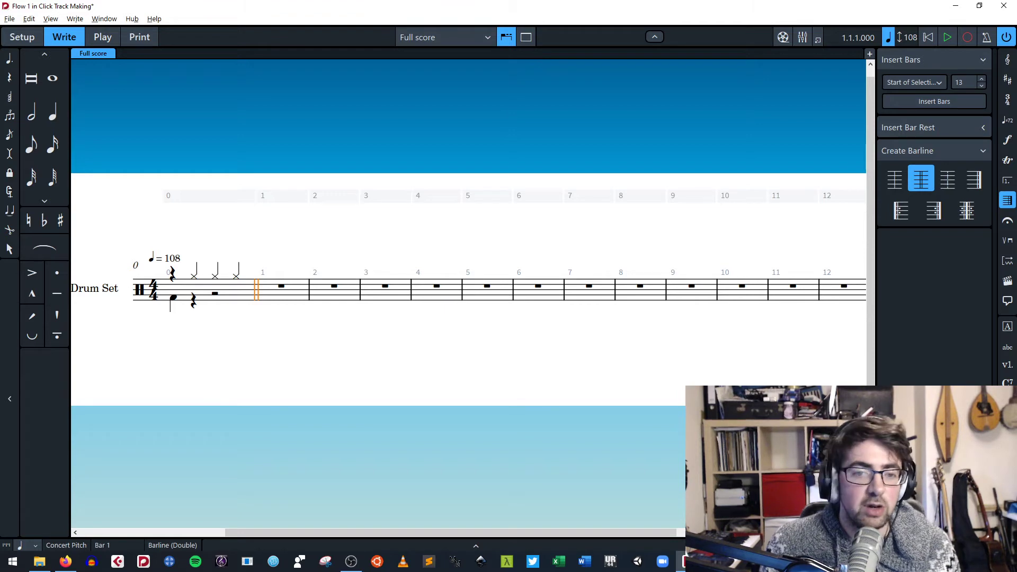
{"action": "left_click", "coordinate": [462, 290]}
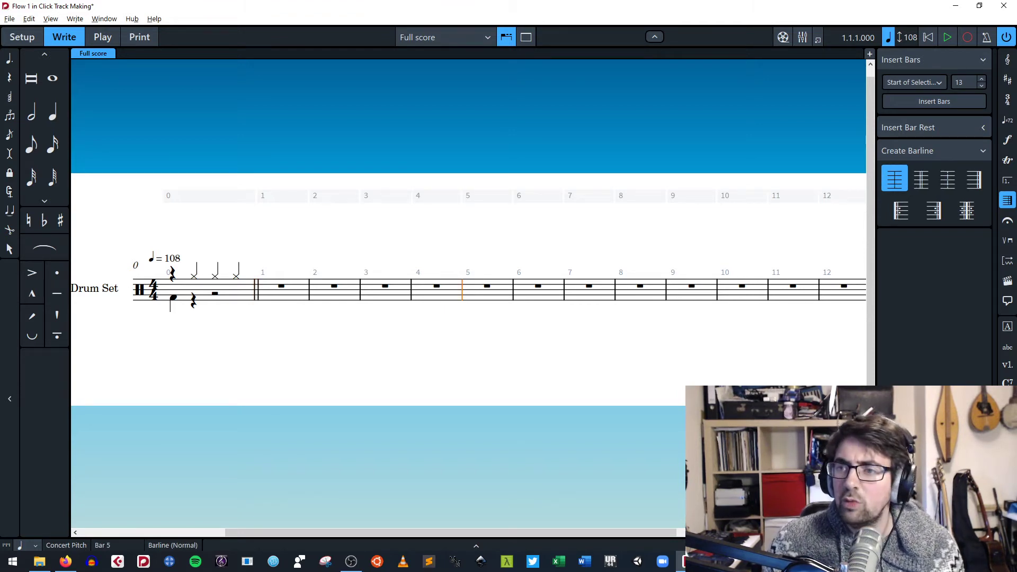
{"action": "left_click", "coordinate": [1007, 99]}
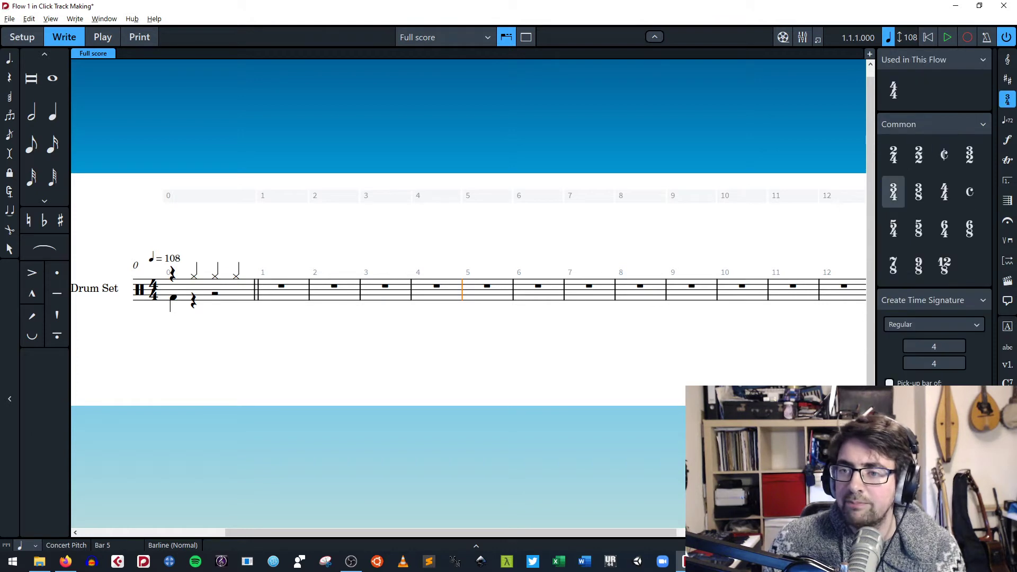
{"action": "left_click", "coordinate": [893, 192]}
{"action": "scroll", "coordinate": [468, 290], "scroll_direction": "right", "scroll_amount": 2}
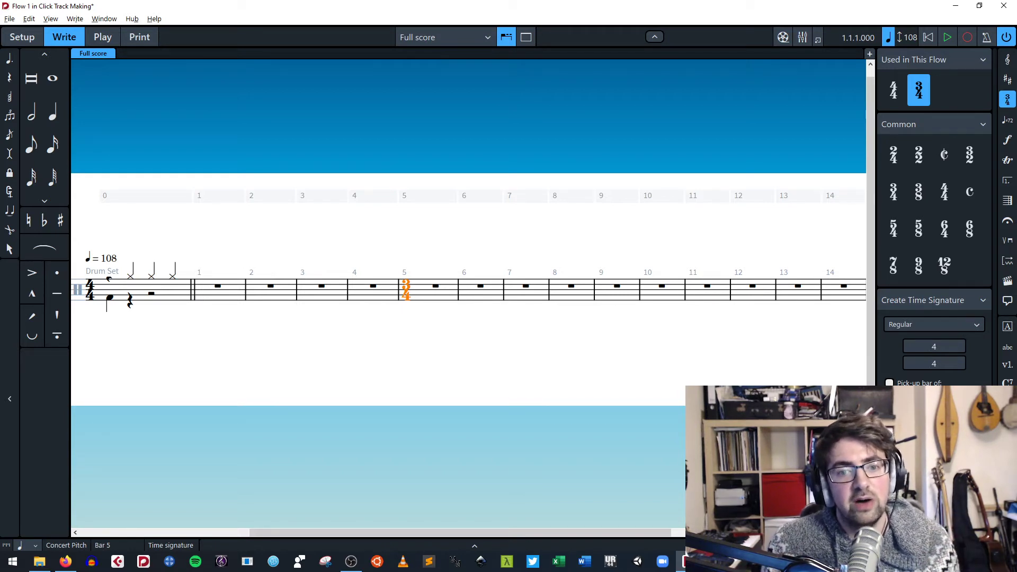
{"action": "left_click", "coordinate": [595, 290]}
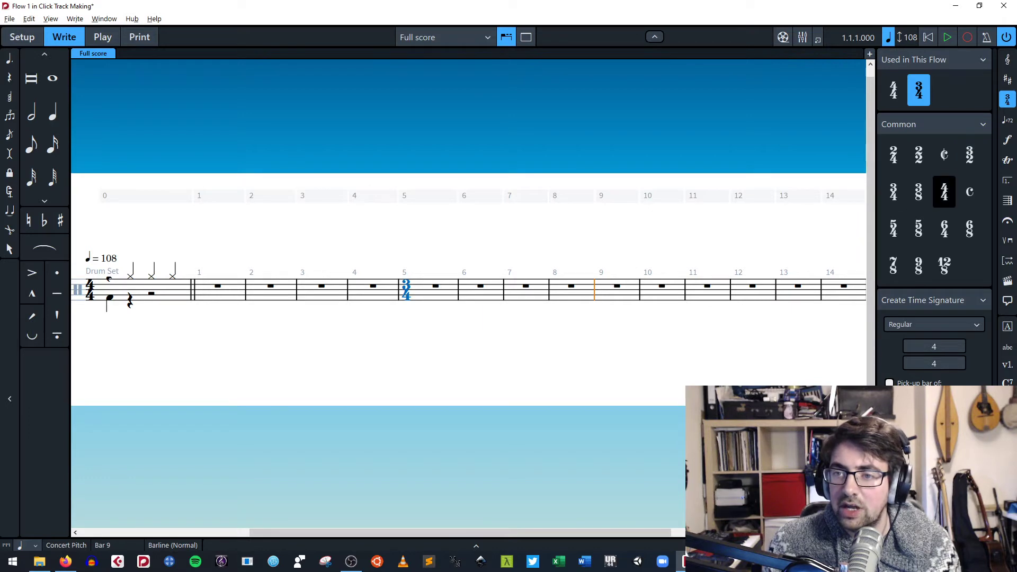
{"action": "left_click", "coordinate": [944, 191]}
- Add a "rall." gradual tempo change spanning bars 9 and 10
{"action": "left_click", "coordinate": [634, 286]}
{"action": "scroll", "coordinate": [634, 286], "scroll_direction": "right", "scroll_amount": 2}
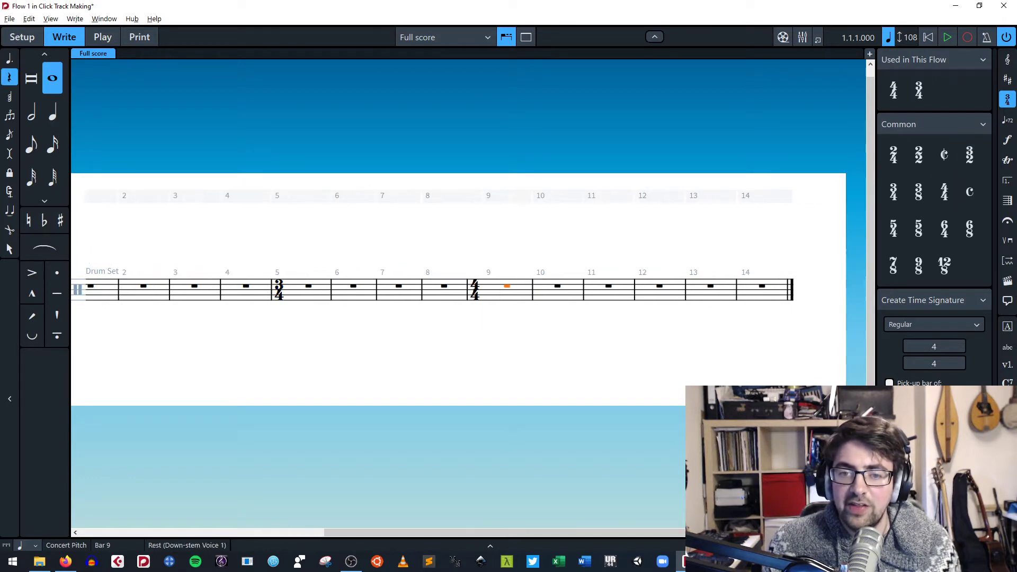
{"action": "key", "text": "shift+Right"}
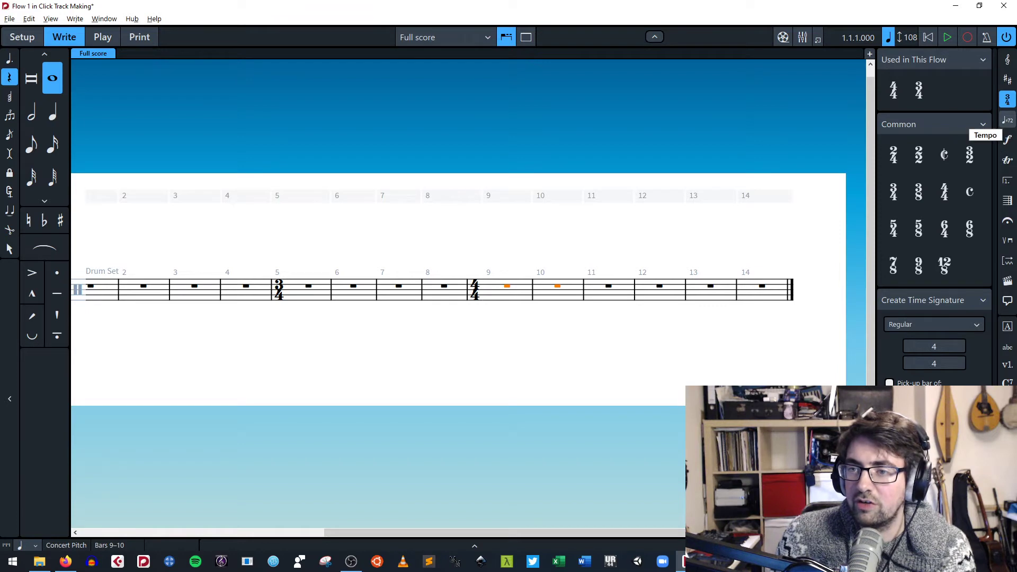
{"action": "left_click", "coordinate": [1008, 120]}
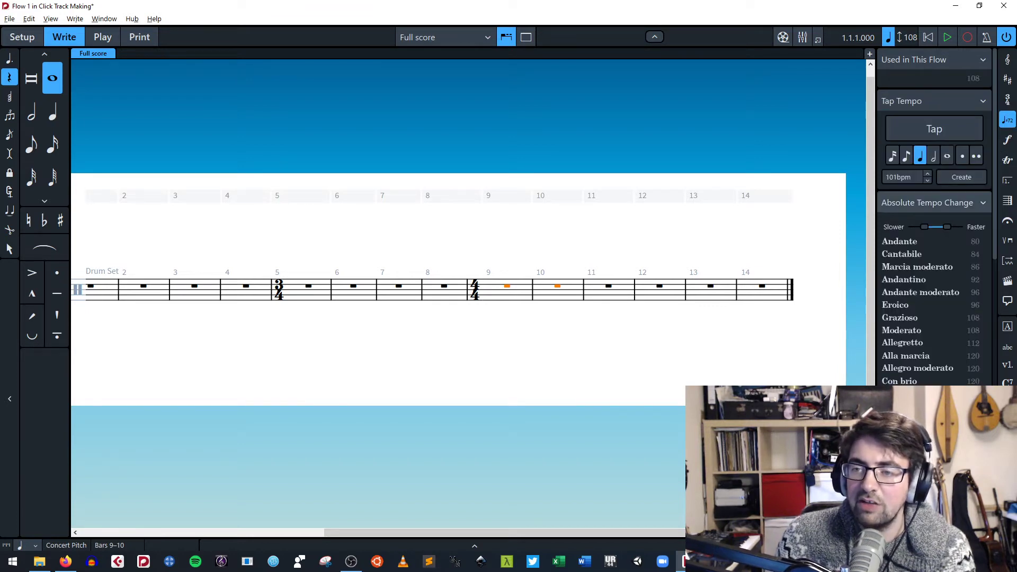
{"action": "left_click", "coordinate": [983, 203]}
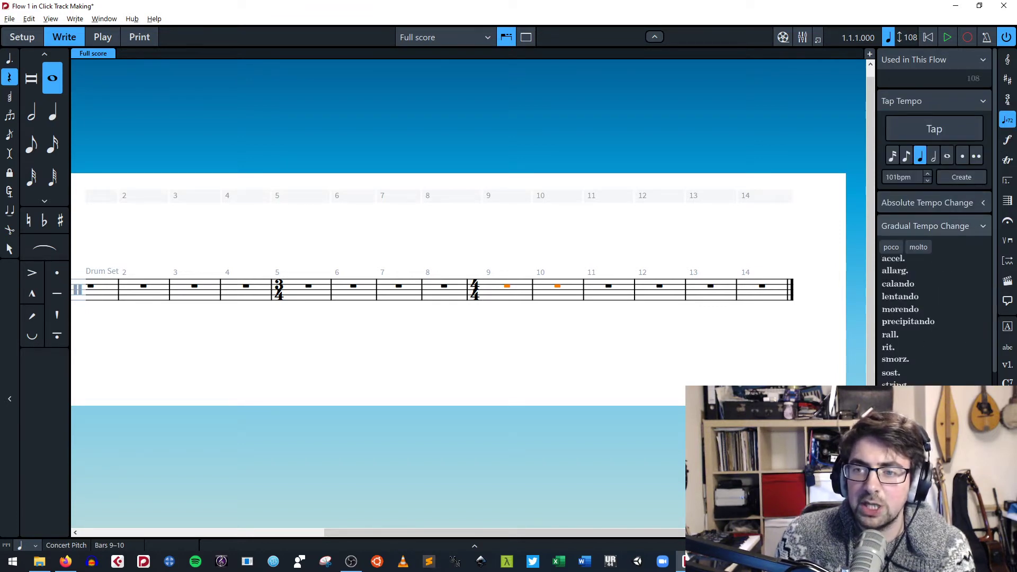
{"action": "left_click", "coordinate": [896, 335]}
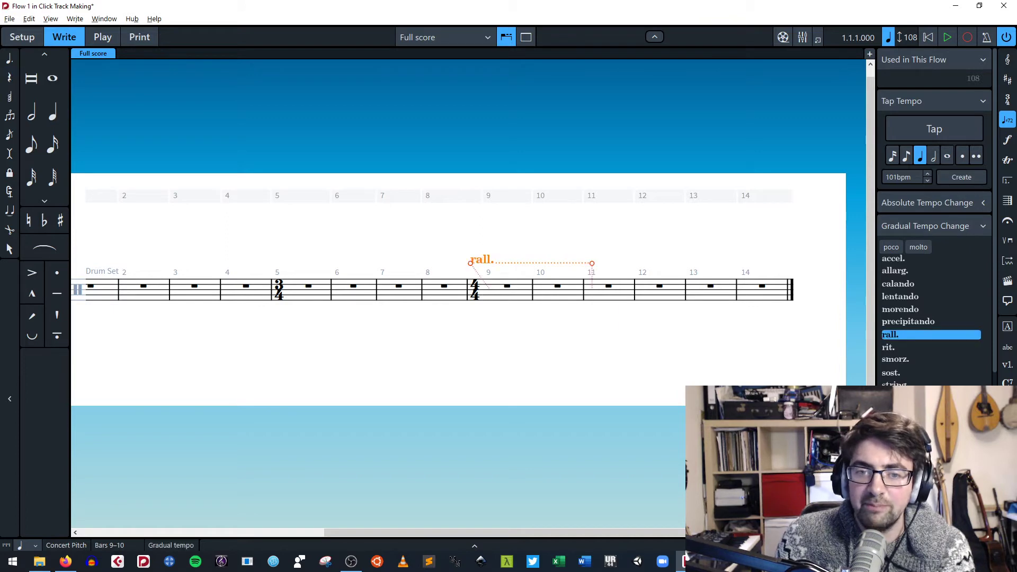
- Add an "a tempo" tempo reset at bar 11
{"action": "left_click", "coordinate": [609, 286]}
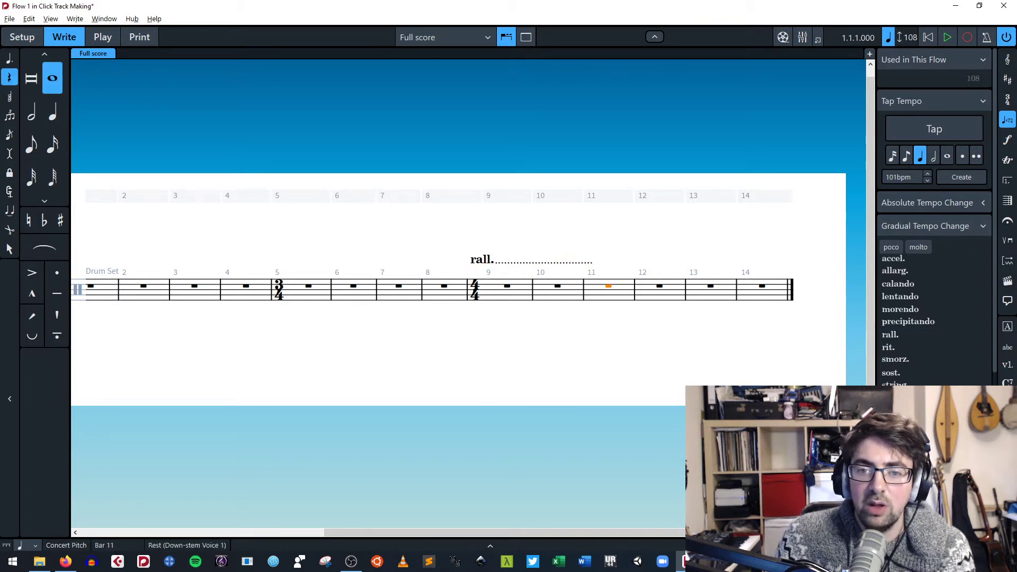
{"action": "scroll", "coordinate": [922, 402], "scroll_direction": "down", "scroll_amount": 3}
{"action": "scroll", "coordinate": [930, 344], "scroll_direction": "down", "scroll_amount": 2}
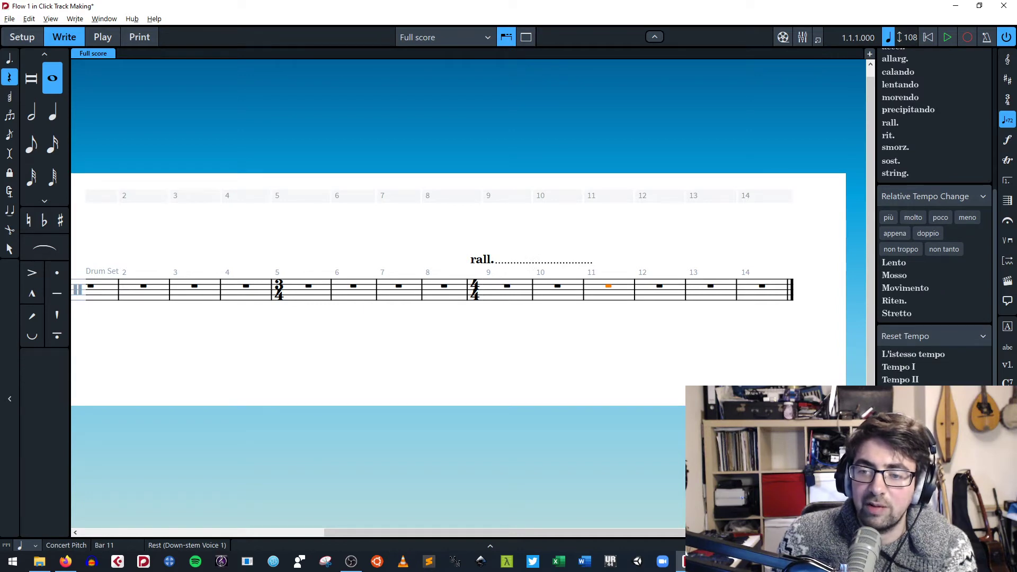
{"action": "left_click", "coordinate": [896, 393]}
{"action": "key", "text": "Escape"}
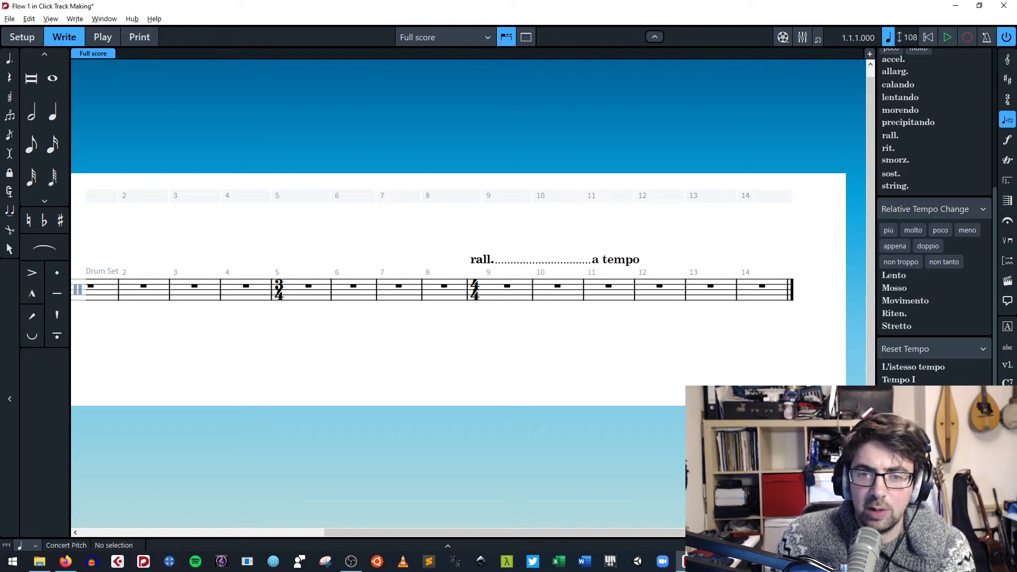
- Create a double barline at the start of bar 13 and delete the surplus bar 14
{"action": "left_click", "coordinate": [686, 291]}
{"action": "left_click", "coordinate": [1007, 201]}
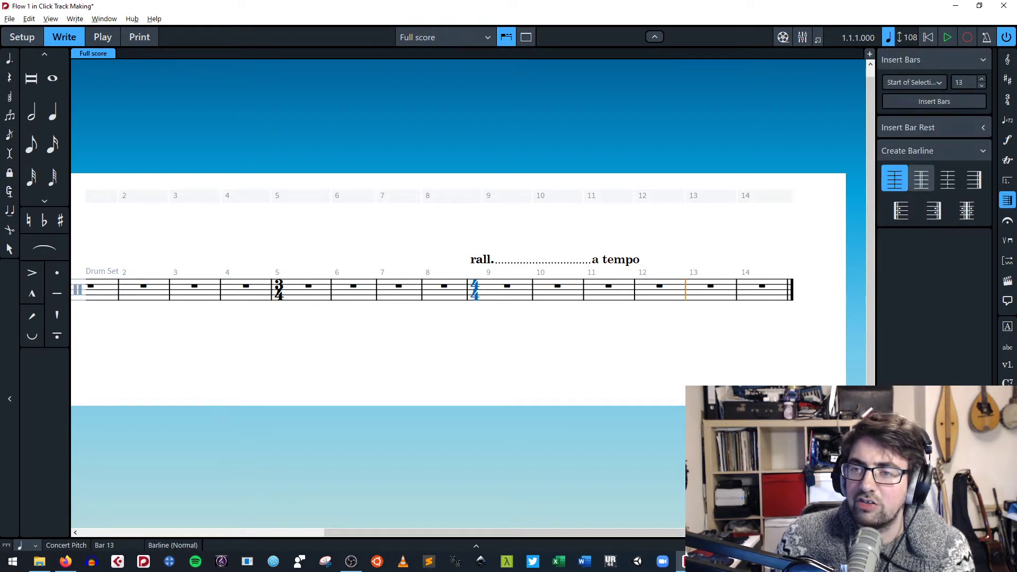
{"action": "left_click", "coordinate": [922, 179]}
{"action": "left_click", "coordinate": [779, 196]}
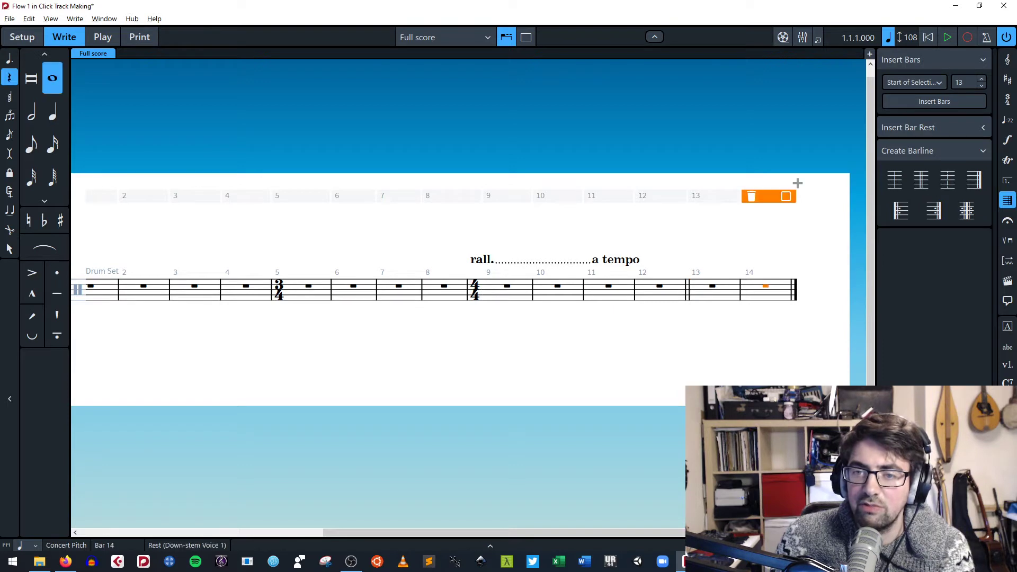
{"action": "left_click", "coordinate": [752, 196]}
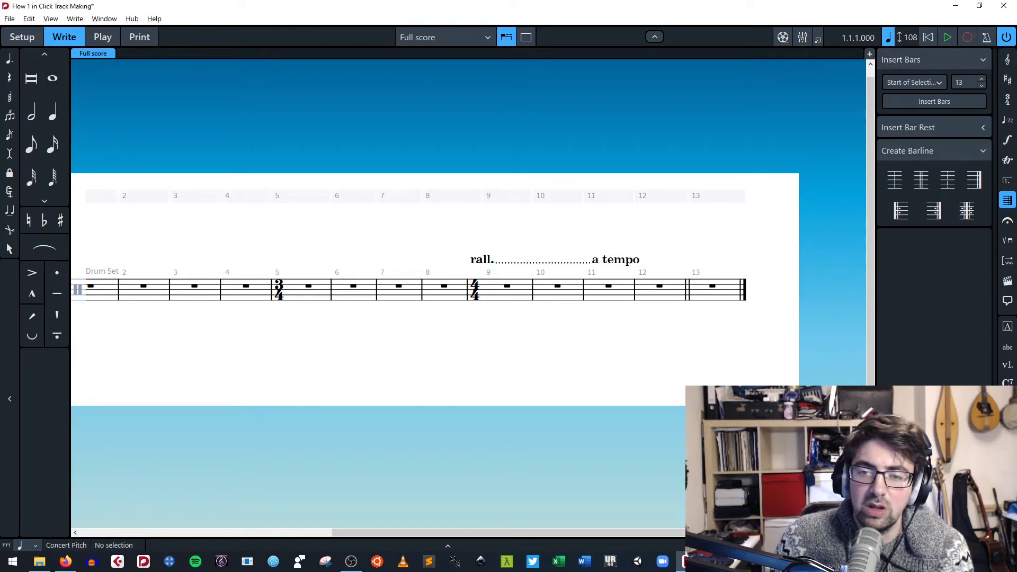
- Play back the count-in pattern in bar 0 and repeat it through bars 1 to 4
{"action": "scroll", "coordinate": [469, 293], "scroll_direction": "left", "scroll_amount": 5}
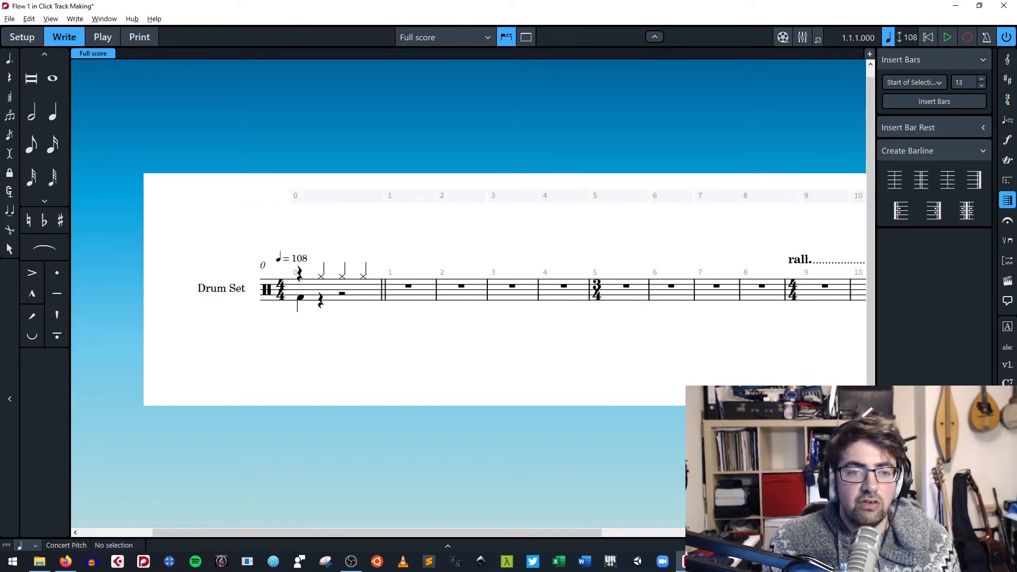
{"action": "left_click", "coordinate": [331, 289]}
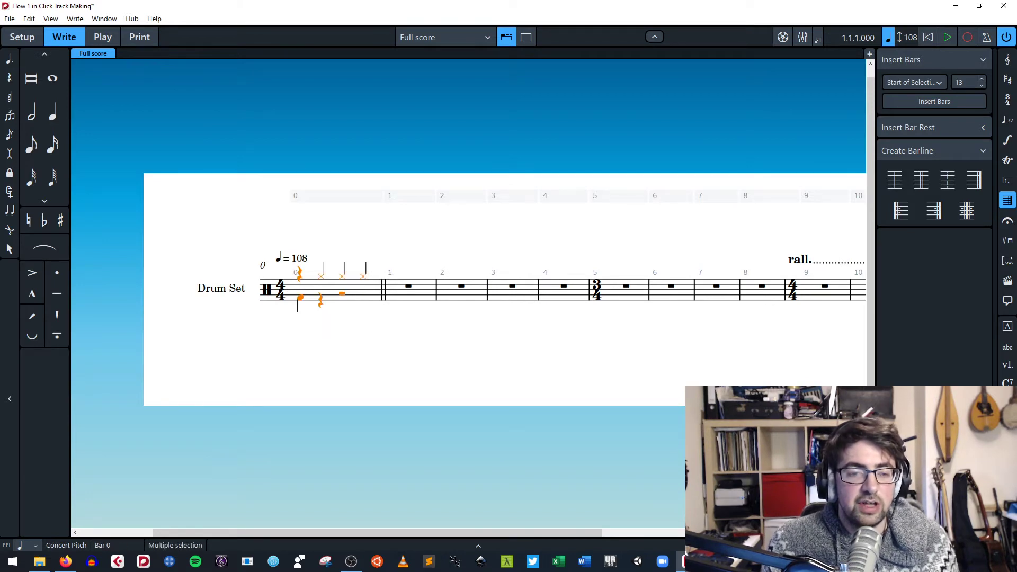
{"action": "key", "text": "space"}
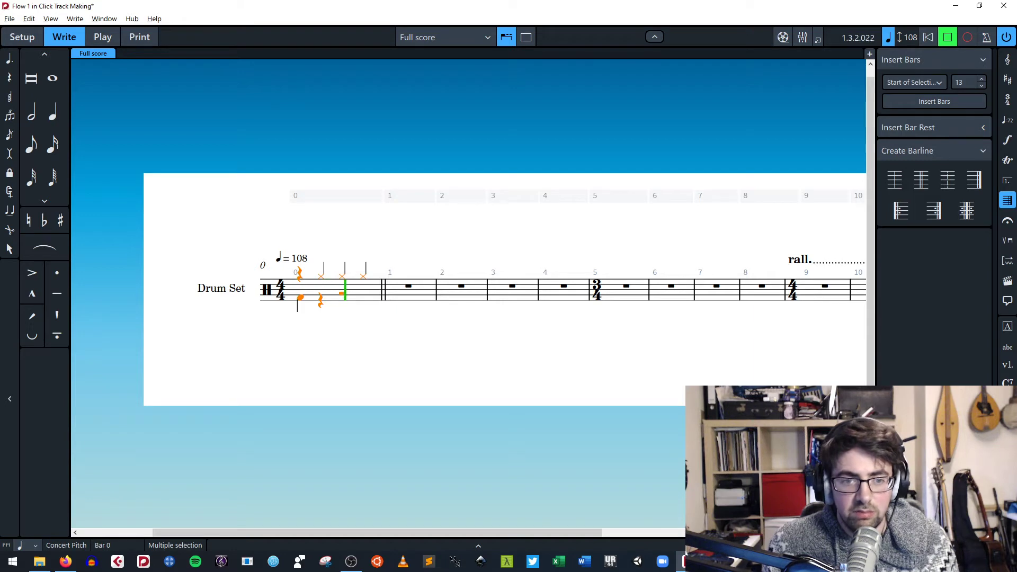
{"action": "key", "text": "space"}
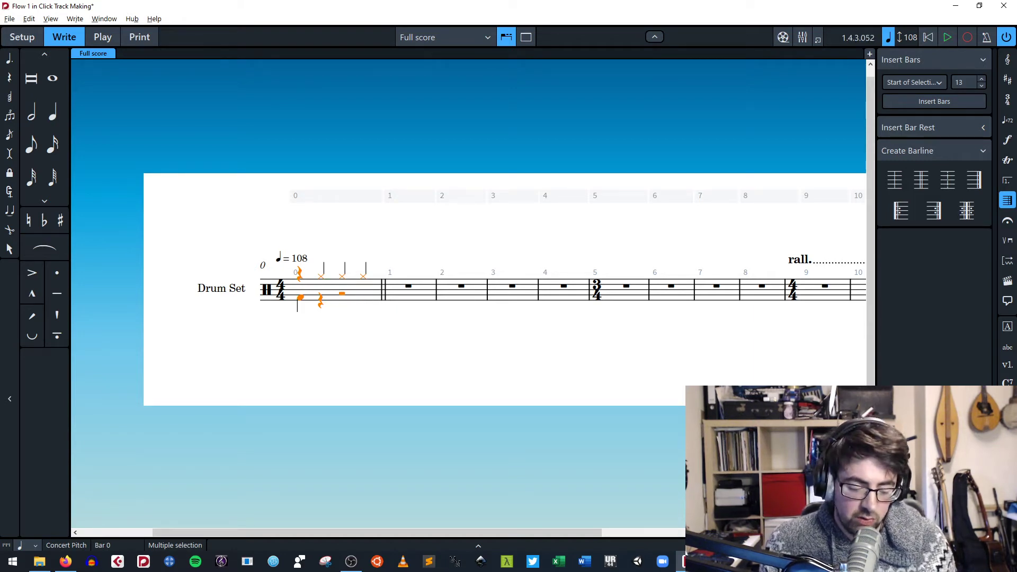
{"action": "key", "text": "r"}
{"action": "key", "text": "r"}
{"action": "key", "text": "r"}
{"action": "key", "text": "r"}
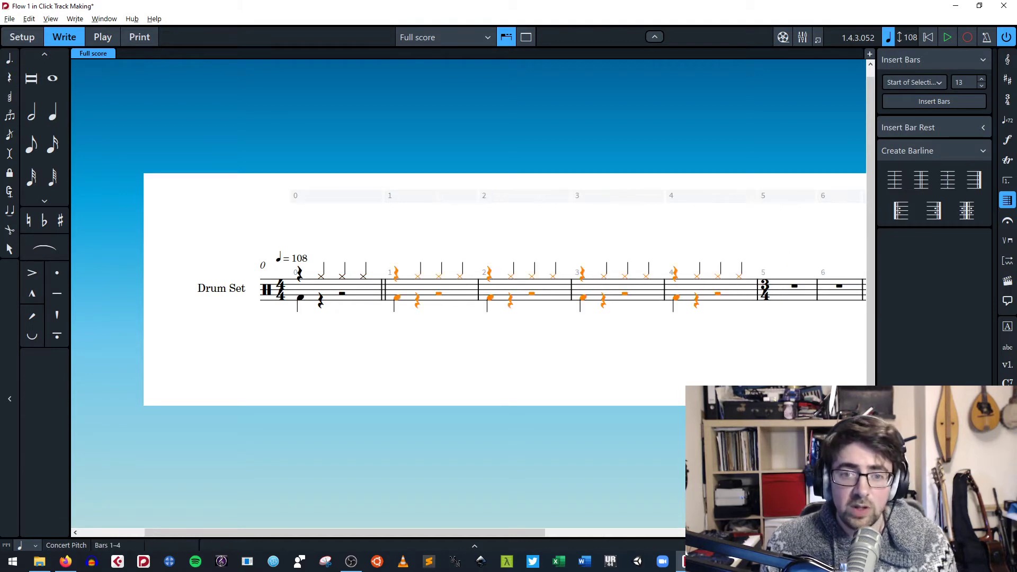
- Fill bars 5 to 8 with a three-beat click: the low drum note on beat 1 and cross-headed notes on beats 2 and 3
{"action": "scroll", "coordinate": [469, 292], "scroll_direction": "right", "scroll_amount": 3}
{"action": "left_click", "coordinate": [555, 291]}
{"action": "left_click", "coordinate": [604, 287]}
{"action": "key", "text": "ctrl+v"}
{"action": "key", "text": "Escape"}
{"action": "left_click", "coordinate": [674, 291]}
{"action": "key", "text": "Delete"}
{"action": "left_click", "coordinate": [603, 289]}
{"action": "key", "text": "r"}
{"action": "key", "text": "r"}
{"action": "key", "text": "r"}
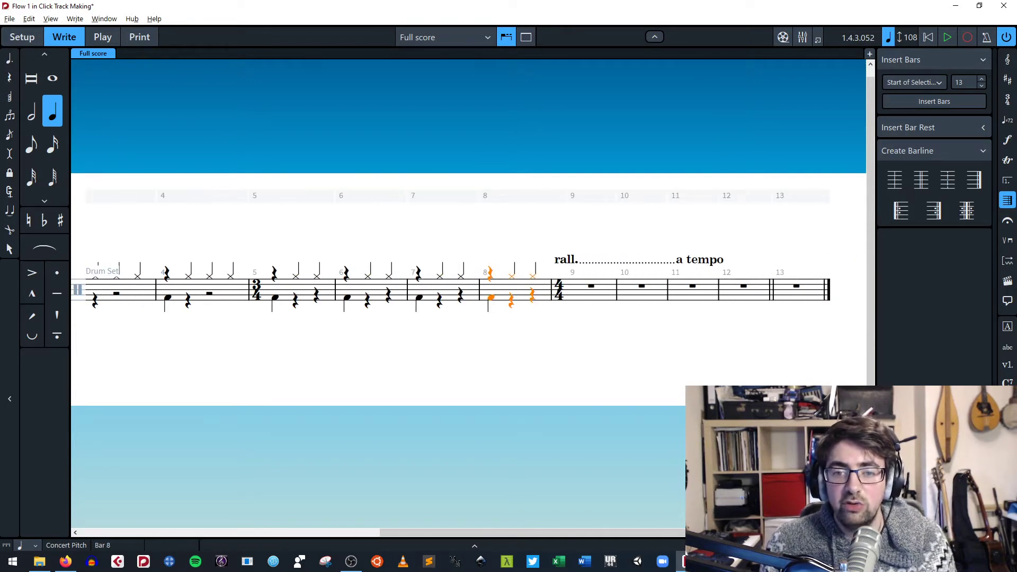
- Fill bars 9 to 12 with the four-beat click pattern used in the opening 4/4 bars
{"action": "key", "text": "r"}
{"action": "key", "text": "r"}
{"action": "key", "text": "r"}
{"action": "key", "text": "r"}
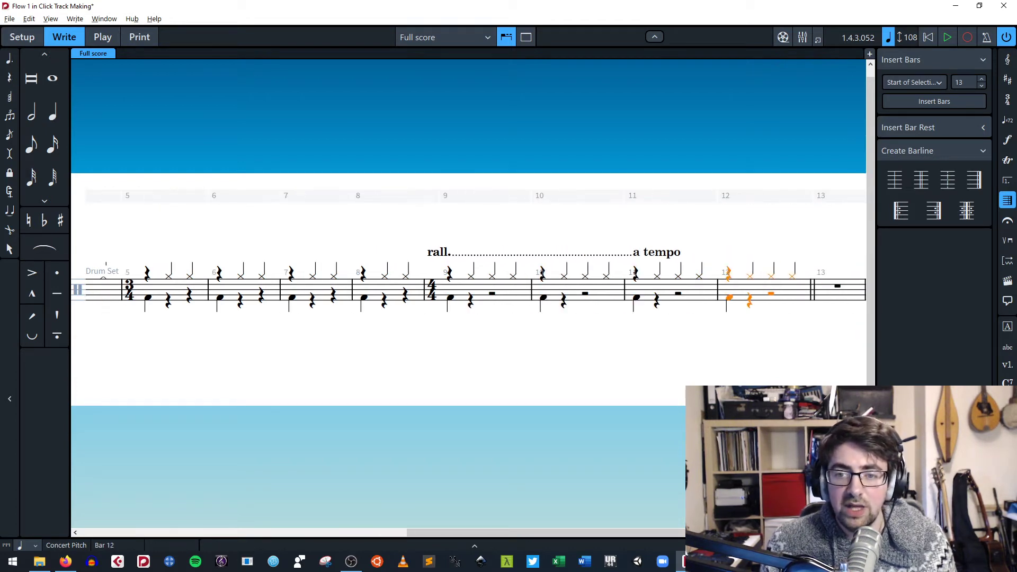
- Place a single low drum quarter note on beat 1 of bar 13
{"action": "key", "text": "shift+n"}
{"action": "left_click", "coordinate": [774, 287]}
{"action": "key", "text": "ctrl+v"}
{"action": "key", "text": "Escape"}
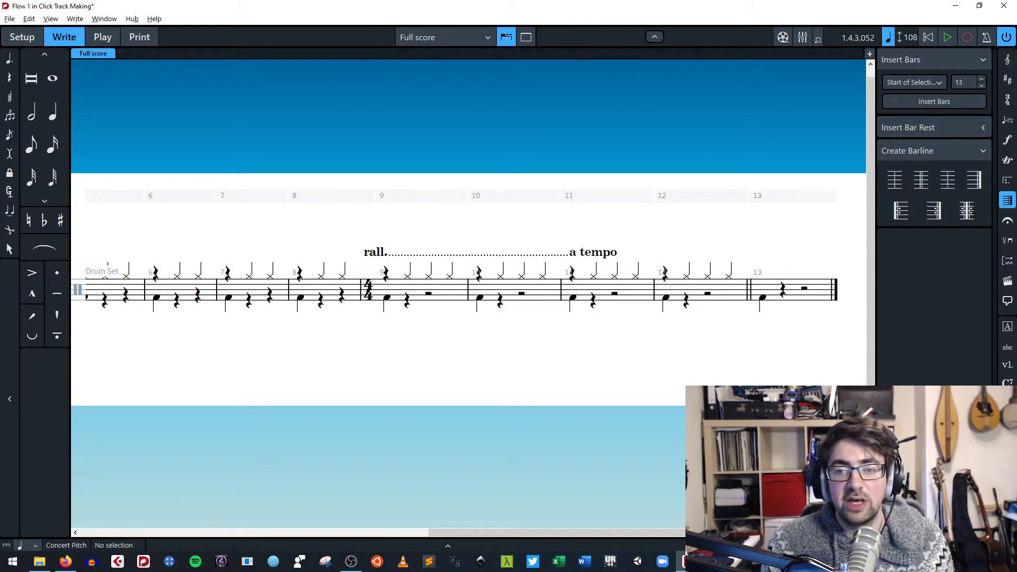
{"action": "key", "text": "Home"}
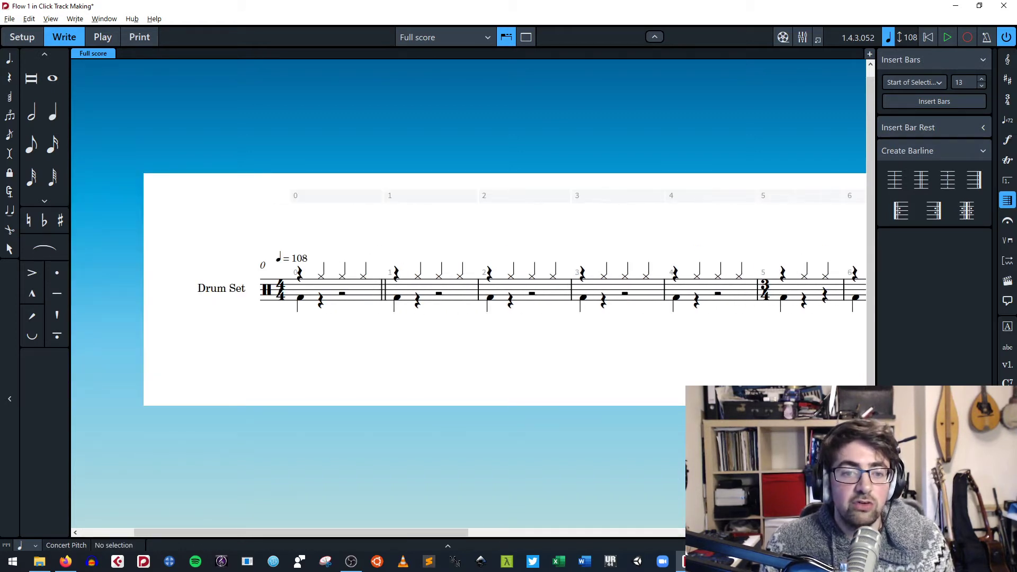
{"action": "left_click_drag", "start_coordinate": [249, 242], "coordinate": [365, 325]}
{"action": "key", "text": "Escape"}
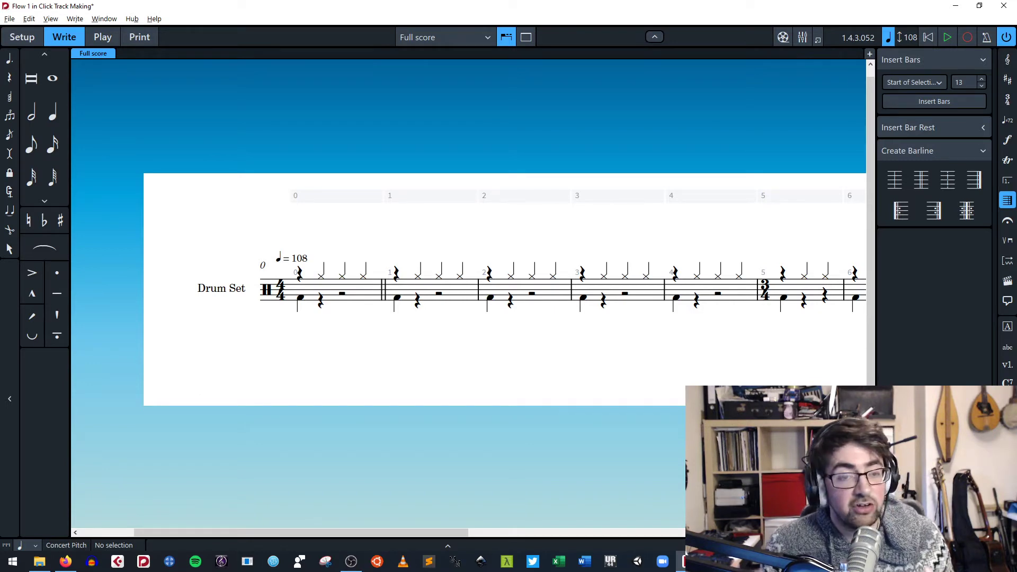
{"action": "left_click_drag", "start_coordinate": [385, 233], "coordinate": [475, 320]}
{"action": "key", "text": "Escape"}
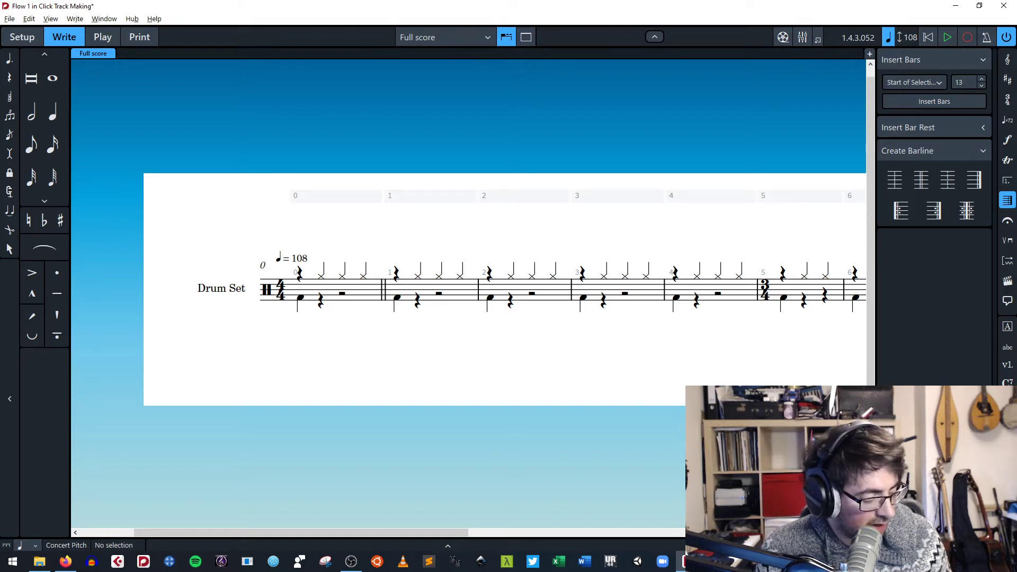
- Save the project in the Dorico Projects folder as "Click Track Streaming Example"
{"action": "key", "text": "ctrl+s"}
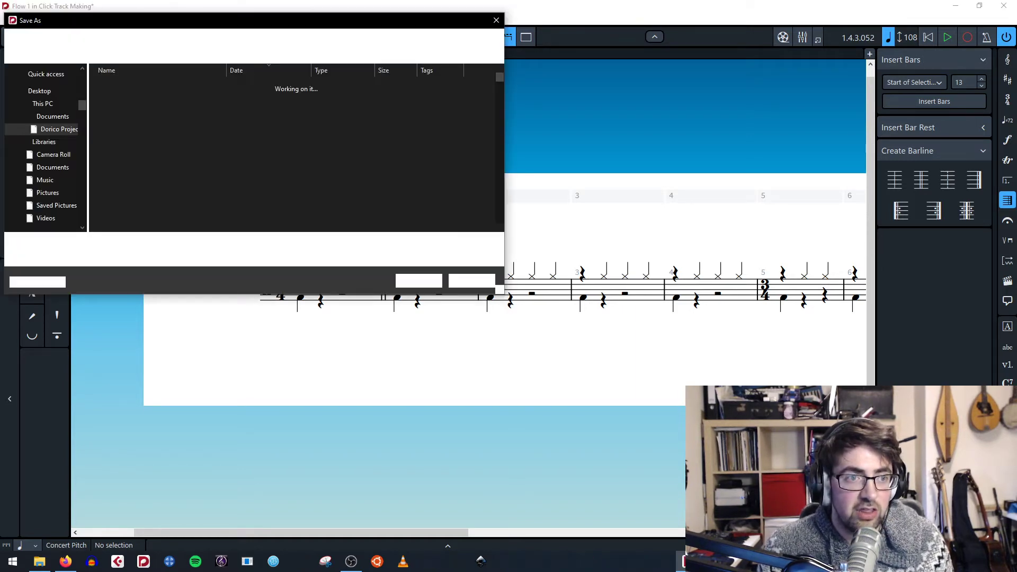
{"action": "type", "text": "Click Track"}
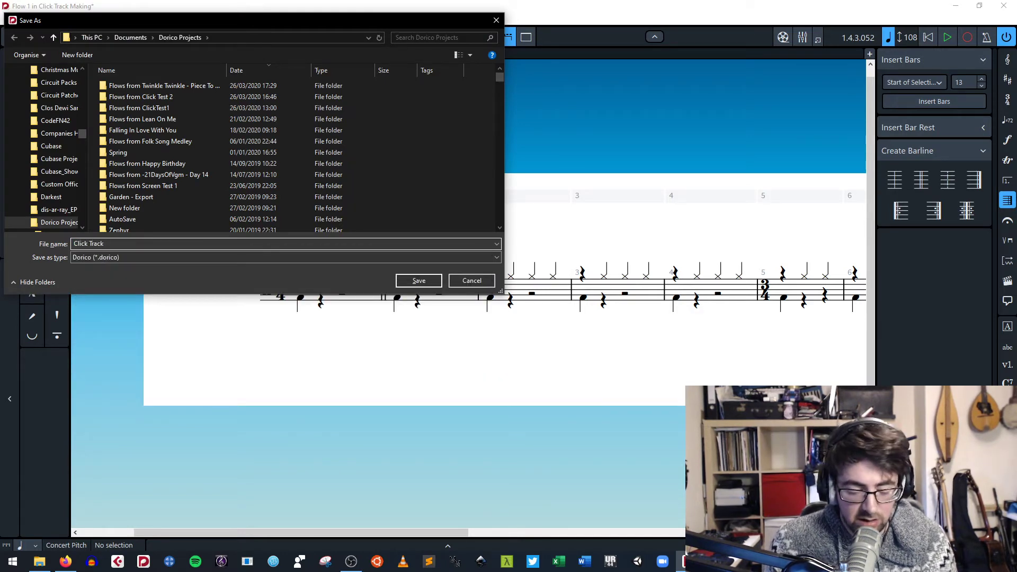
{"action": "type", "text": " Streaming Exam"}
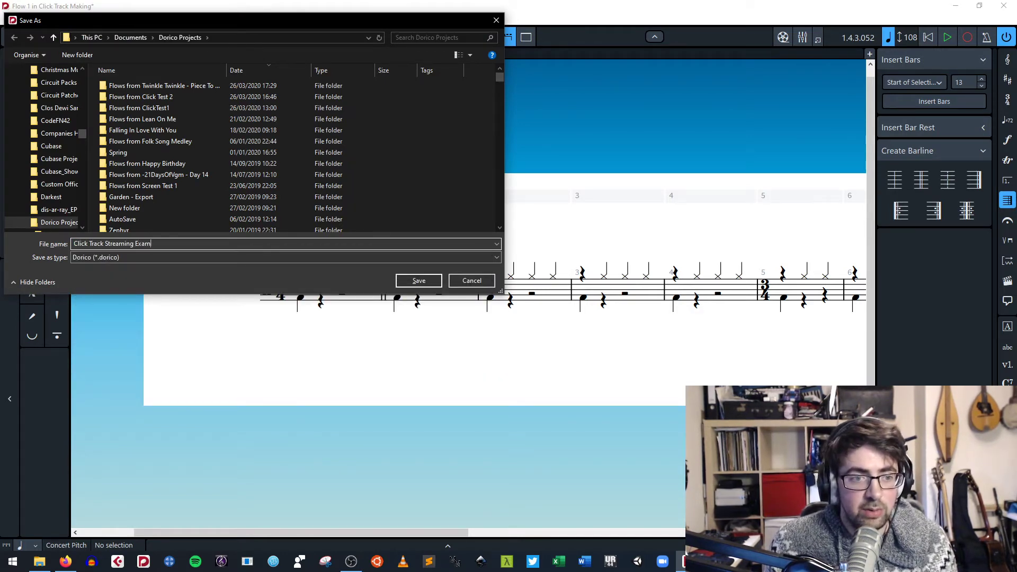
{"action": "key", "text": "Return"}
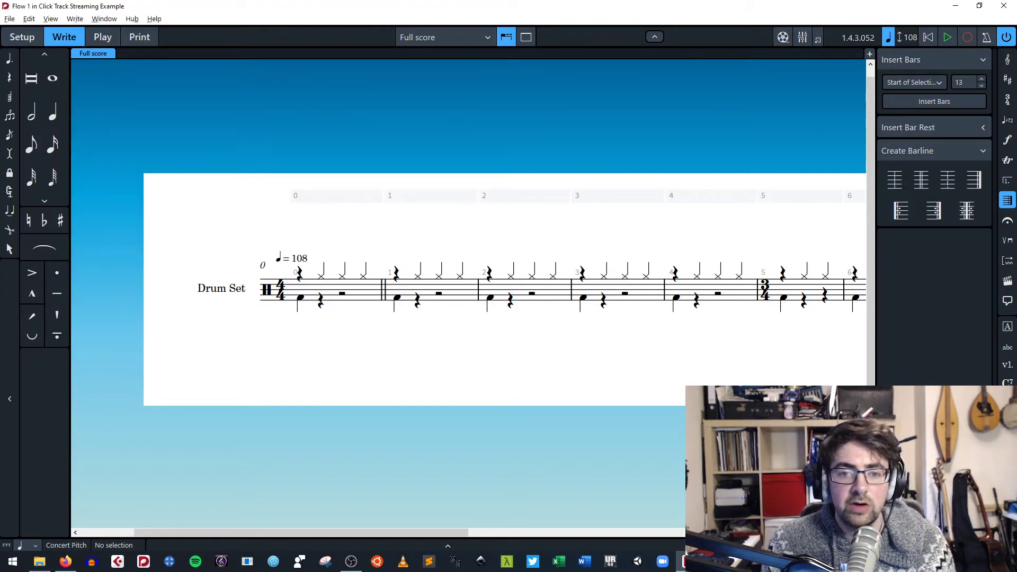
- Review the finished click track through bar 13, then play it from the count-in in bar 0
{"action": "scroll", "coordinate": [468, 290], "scroll_direction": "right", "scroll_amount": 11}
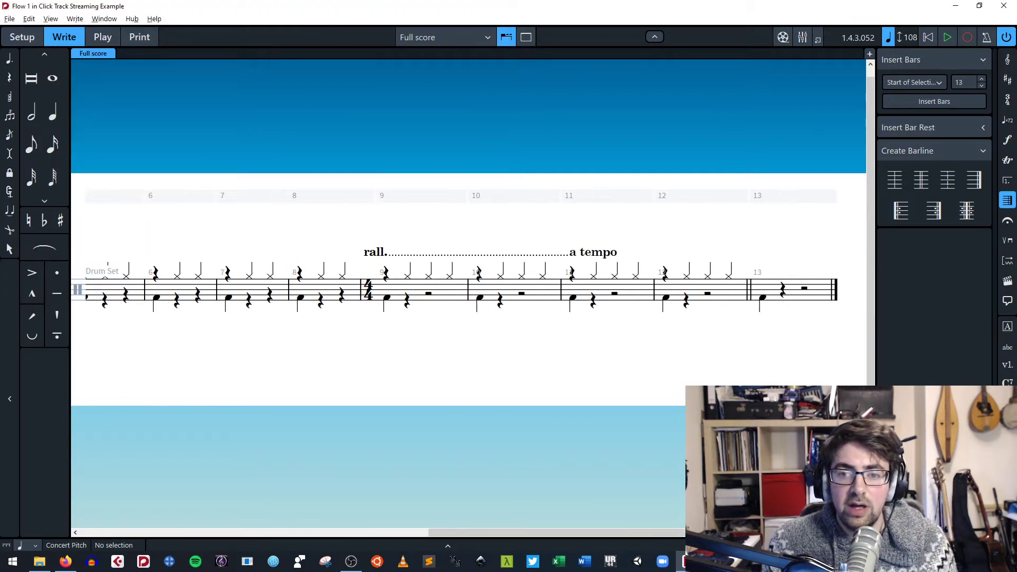
{"action": "scroll", "coordinate": [469, 289], "scroll_direction": "left", "scroll_amount": 11}
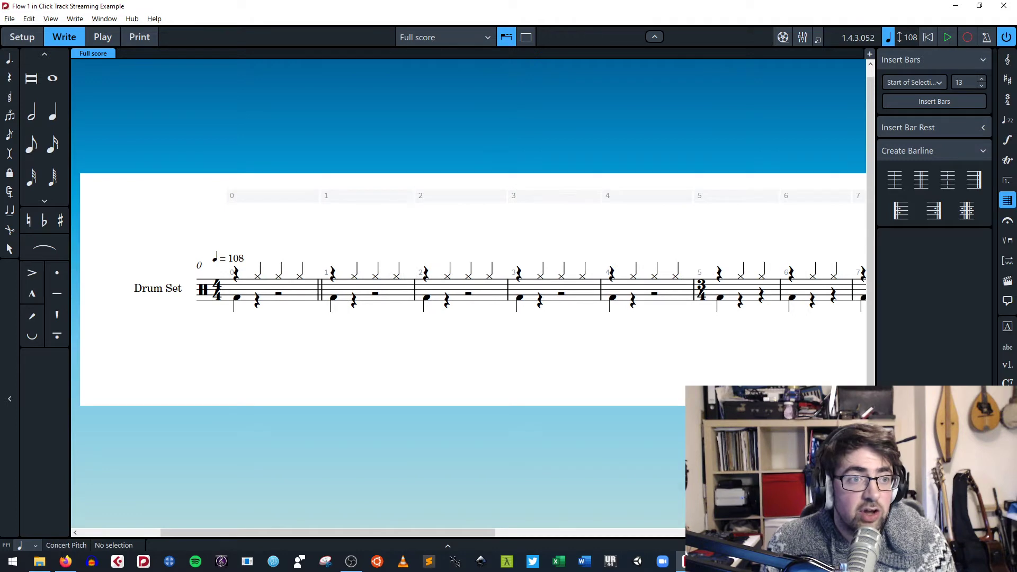
{"action": "key", "text": "ctrl+1"}
{"action": "key", "text": "ctrl+2"}
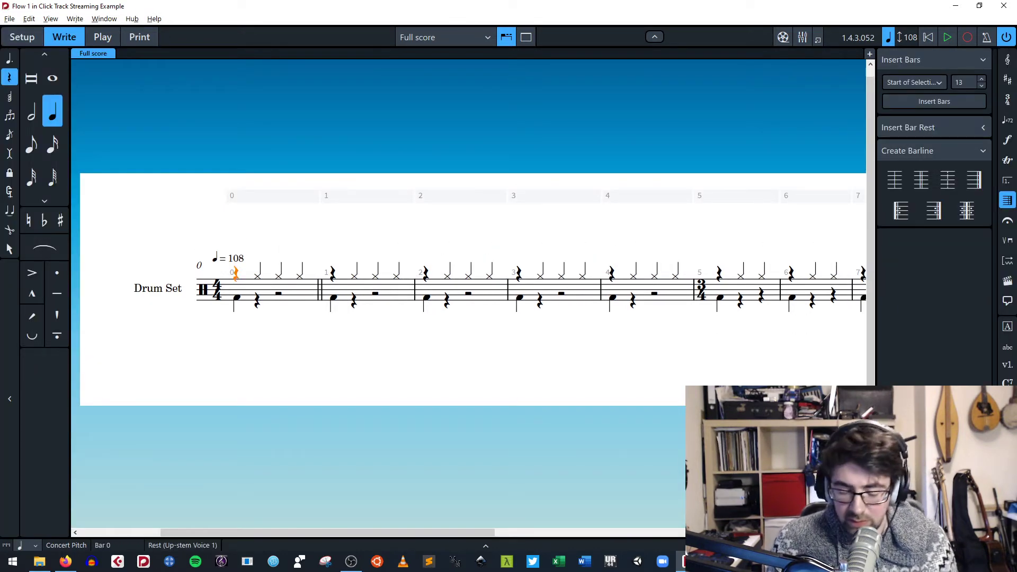
{"action": "key", "text": "p"}
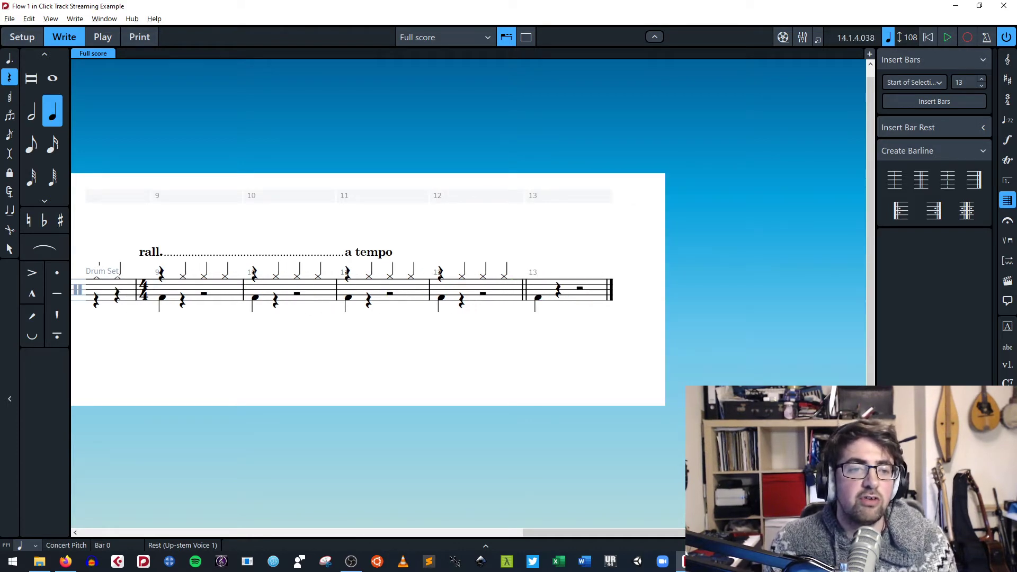
{"action": "scroll", "coordinate": [469, 291], "scroll_direction": "left", "scroll_amount": 10}
{"action": "scroll", "coordinate": [469, 291], "scroll_direction": "right", "scroll_amount": 2}
{"action": "left_click_drag", "start_coordinate": [353, 232], "coordinate": [660, 340]}
{"action": "key", "text": "Escape"}
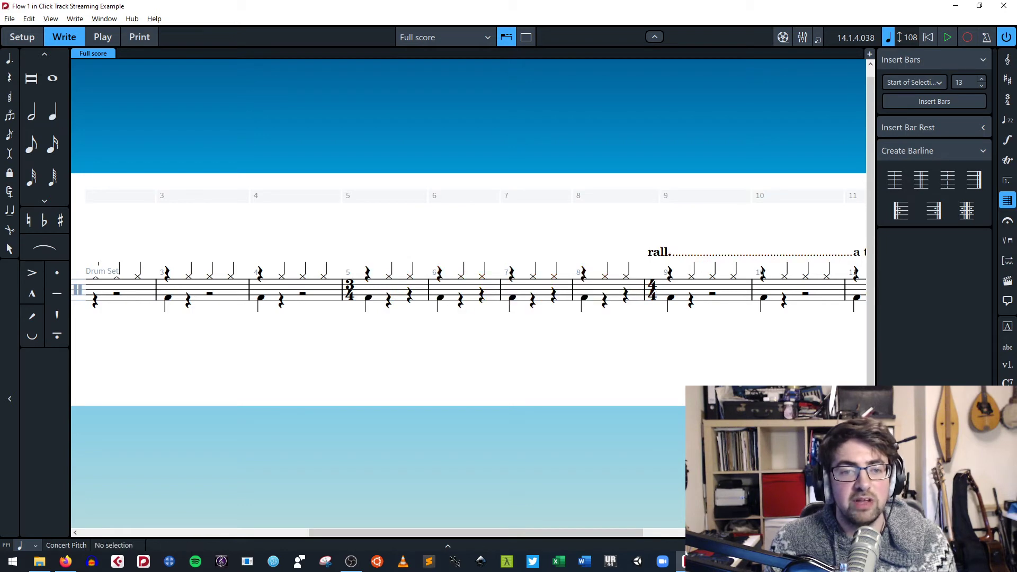
- Select the rall. marking at bar 9 and show its tempo properties
{"action": "scroll", "coordinate": [583, 318], "scroll_direction": "right", "scroll_amount": 2}
{"action": "left_click", "coordinate": [533, 252]}
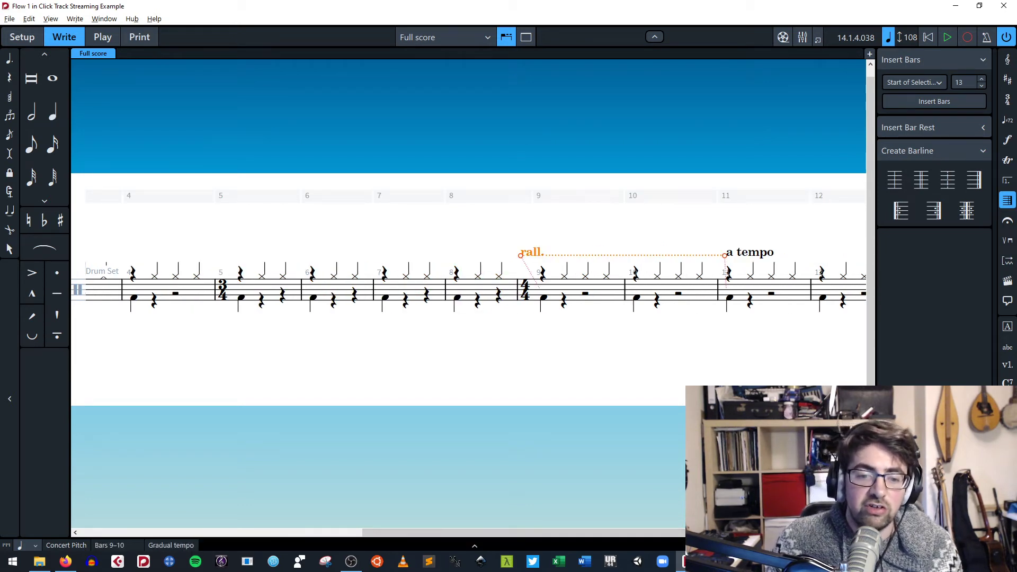
{"action": "left_click", "coordinate": [475, 546]}
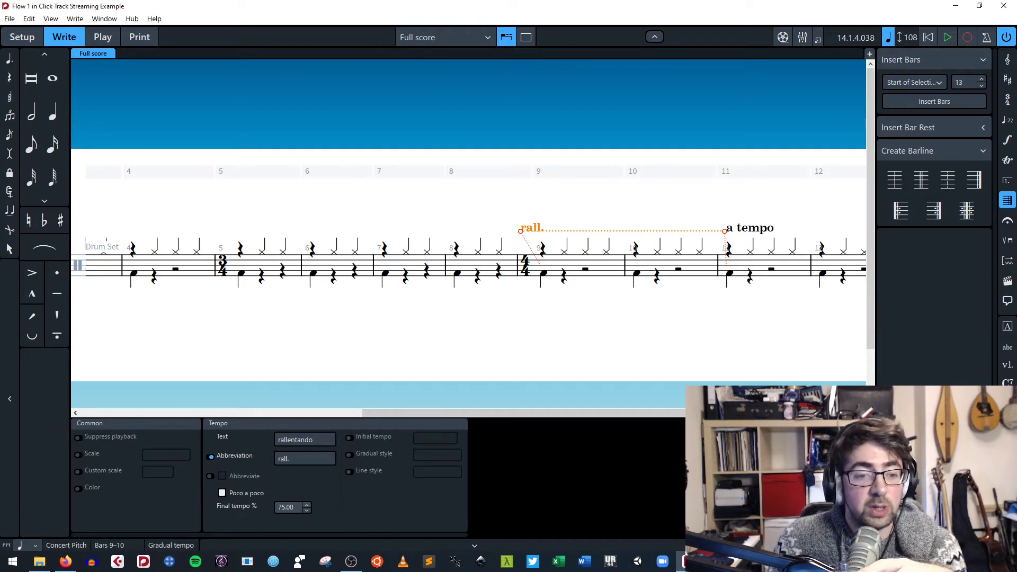
- Lower the final tempo of the rall. at bar 9 to 64% and start playback
{"action": "left_click", "coordinate": [307, 511]}
{"action": "key", "text": "Down"}
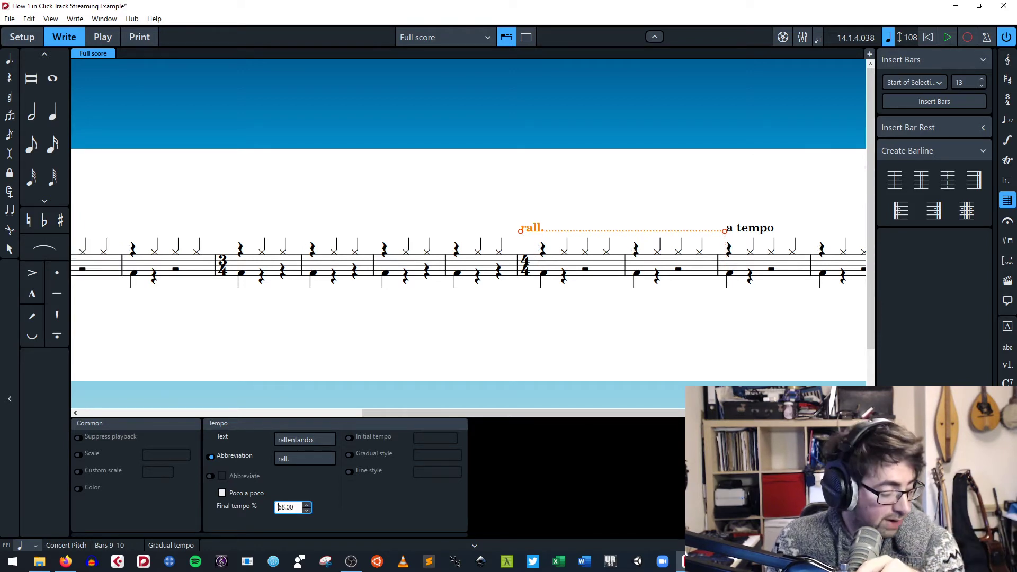
{"action": "key", "text": "Down"}
{"action": "key", "text": "Down"}
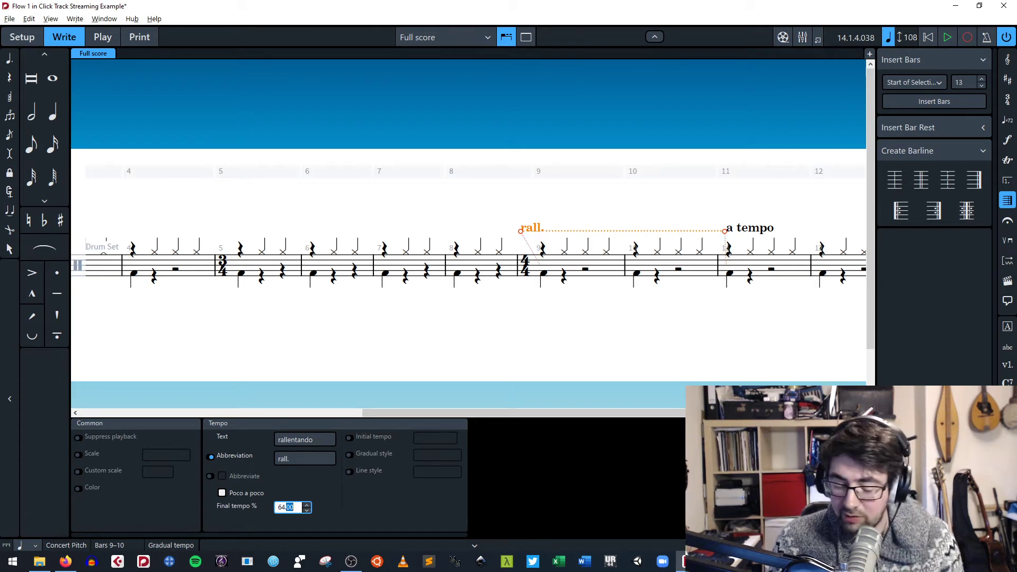
{"action": "left_click", "coordinate": [140, 37]}
{"action": "key", "text": "space"}
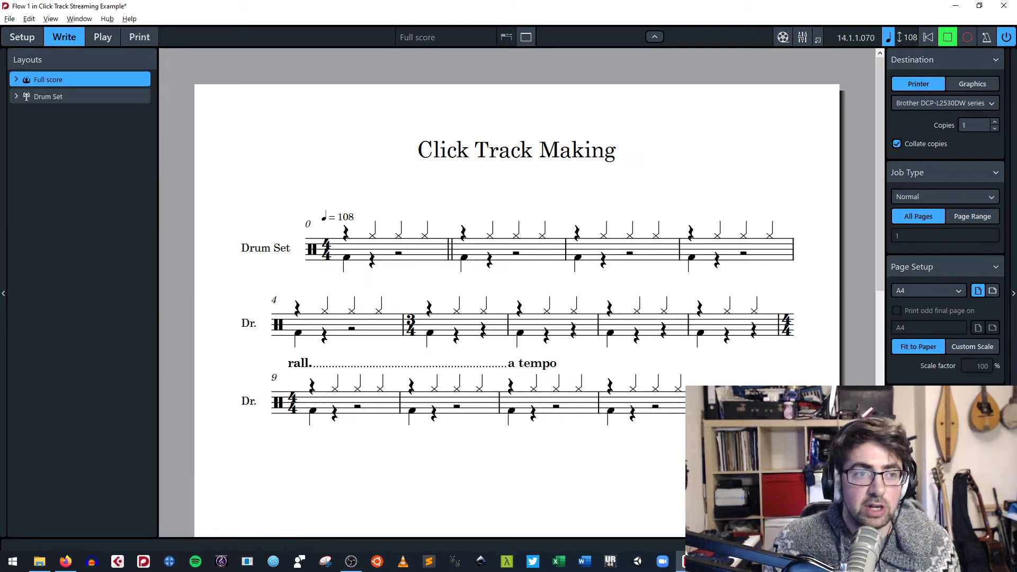
{"action": "left_click", "coordinate": [64, 37]}
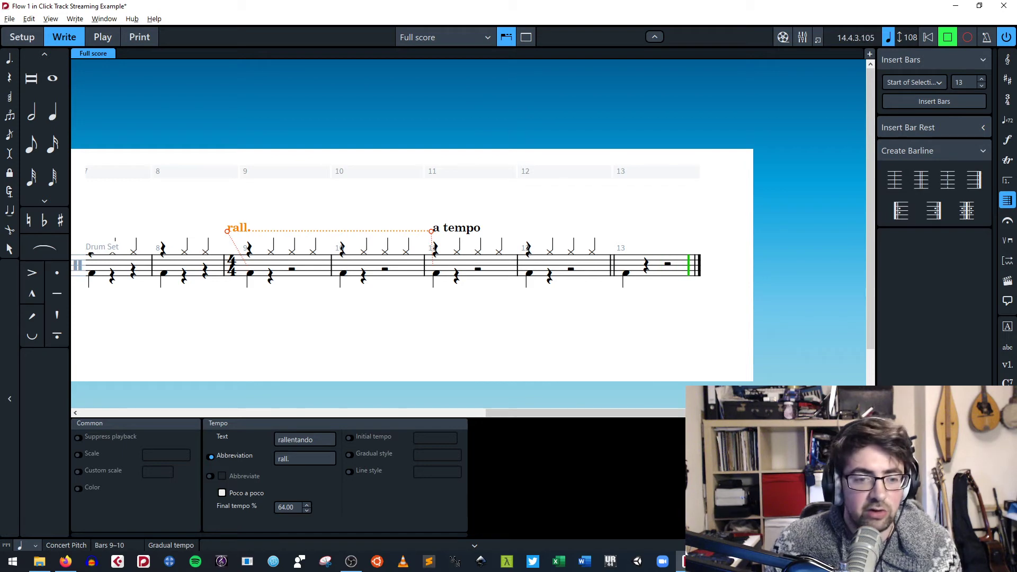
- Set the final tempo of the rall. at bar 9 to 50% and save the project
{"action": "left_click", "coordinate": [286, 507]}
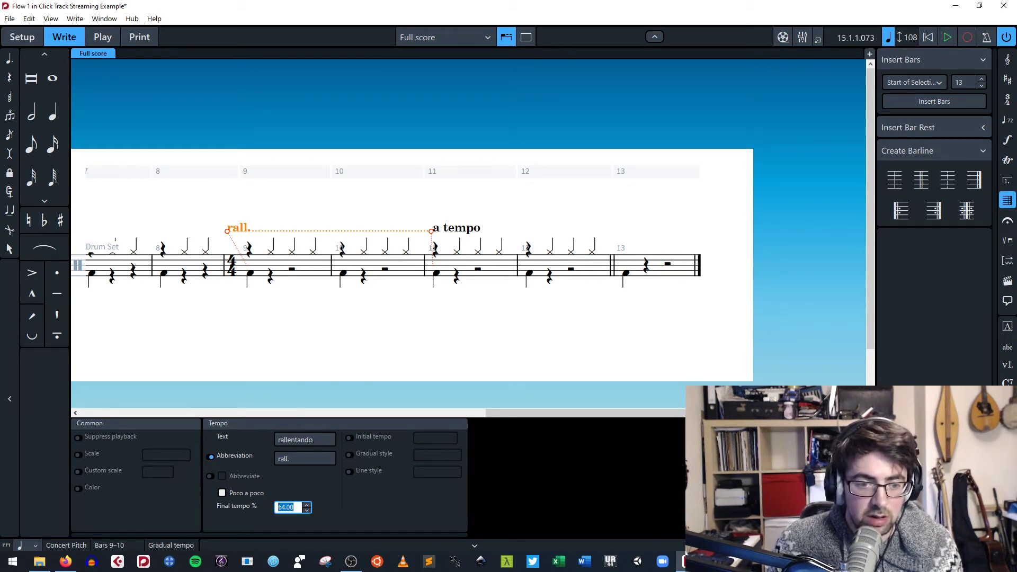
{"action": "type", "text": "50"}
{"action": "key", "text": "Return"}
{"action": "key", "text": "Escape"}
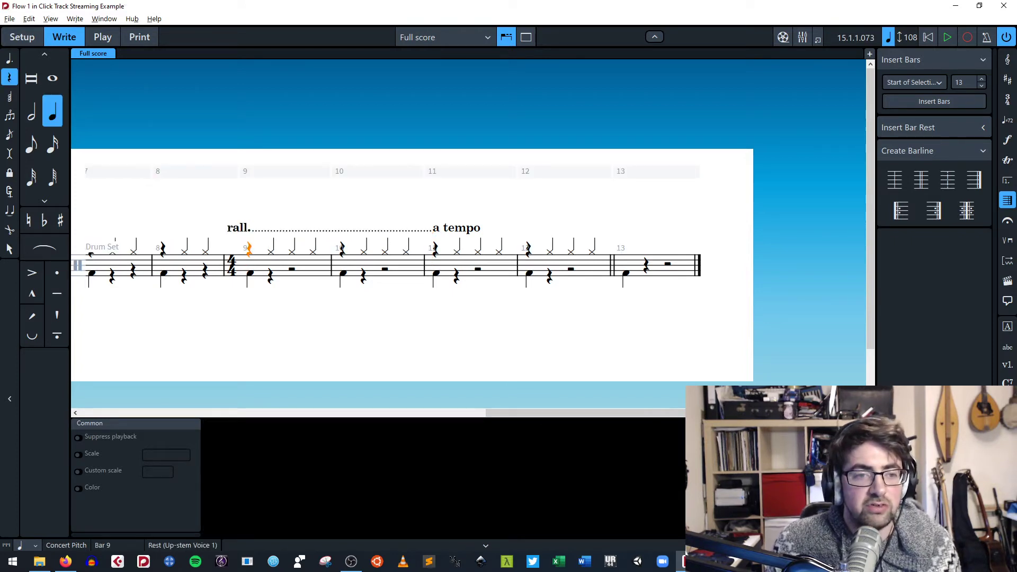
- Play the click track from the 4/4 time signature at bar 9 to hear the rallentando and a tempo, then stop playback
{"action": "left_click", "coordinate": [231, 266]}
{"action": "key", "text": "p"}
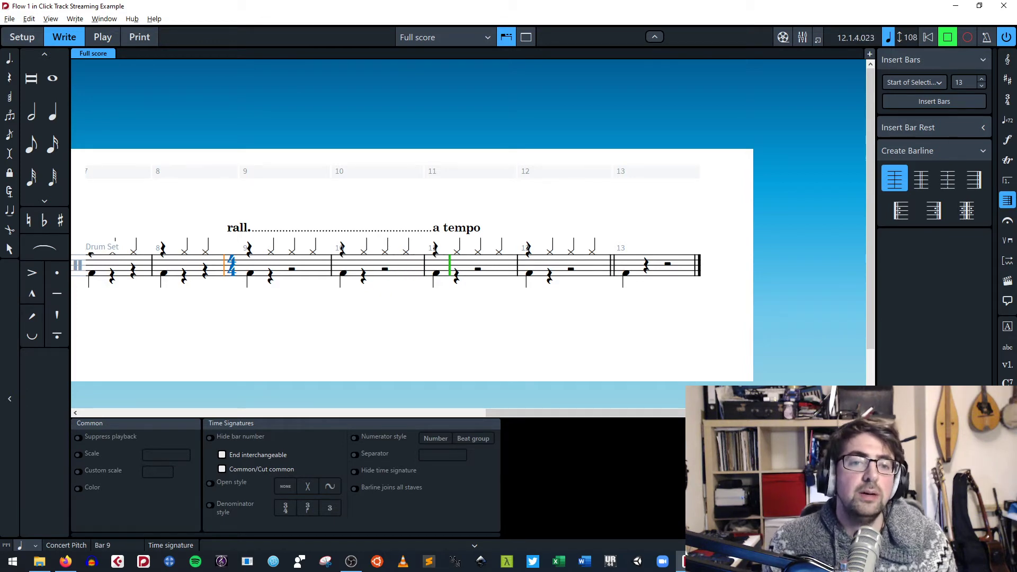
{"action": "key", "text": "space"}
{"action": "key", "text": "Escape"}
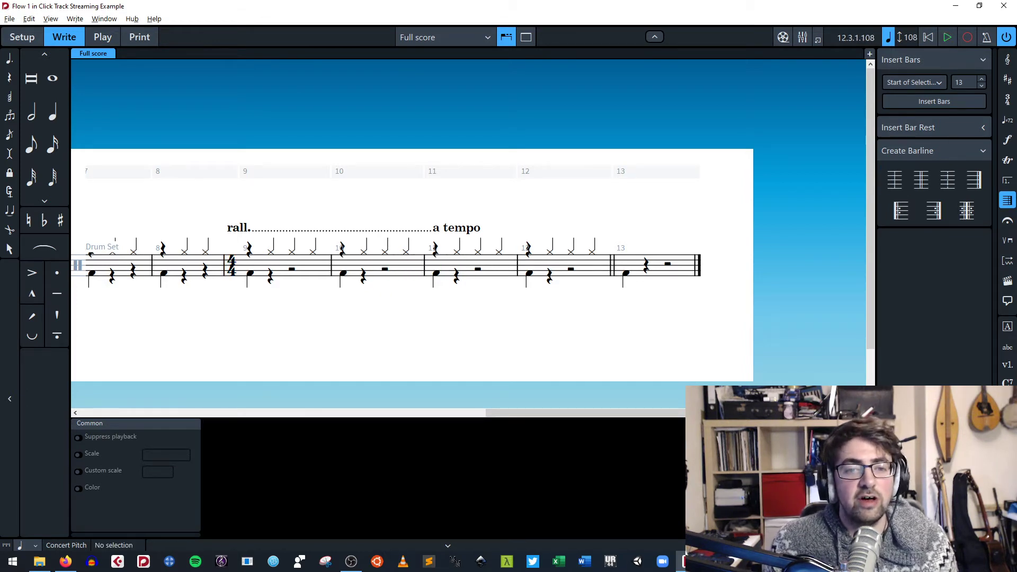
{"action": "left_click", "coordinate": [406, 252]}
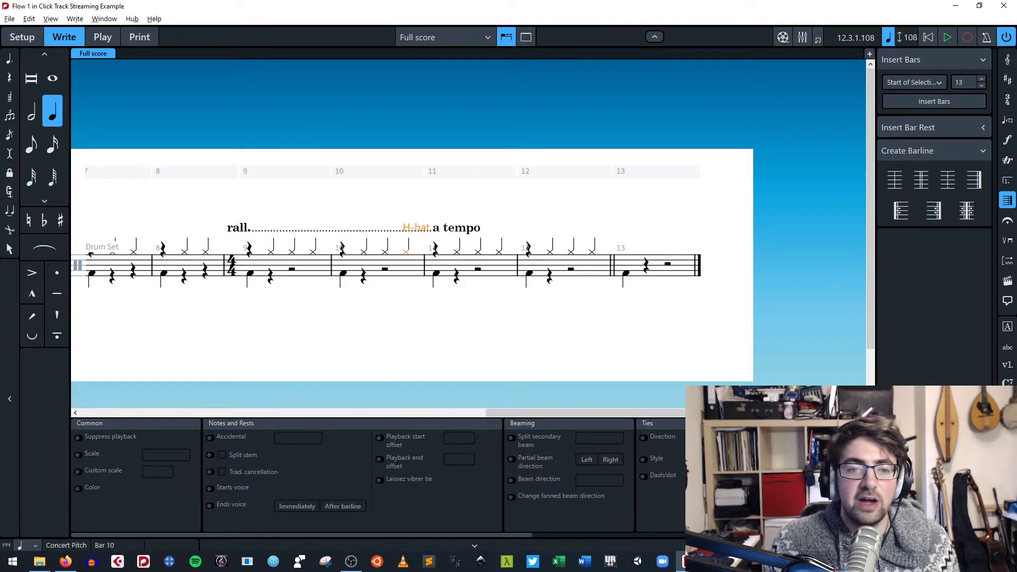
{"action": "left_click", "coordinate": [385, 269]}
{"action": "left_click", "coordinate": [404, 265]}
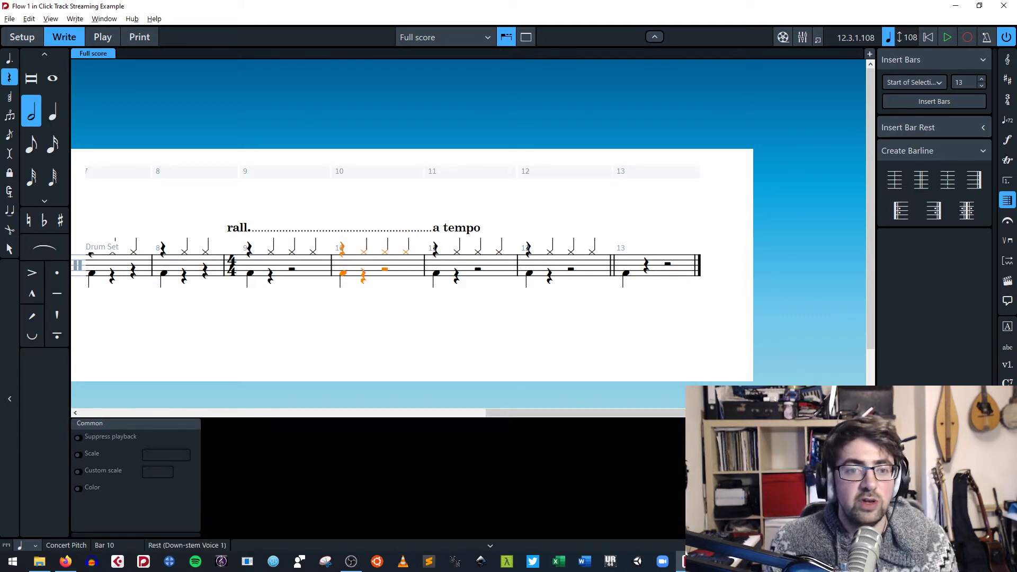
{"action": "left_click", "coordinate": [377, 172]}
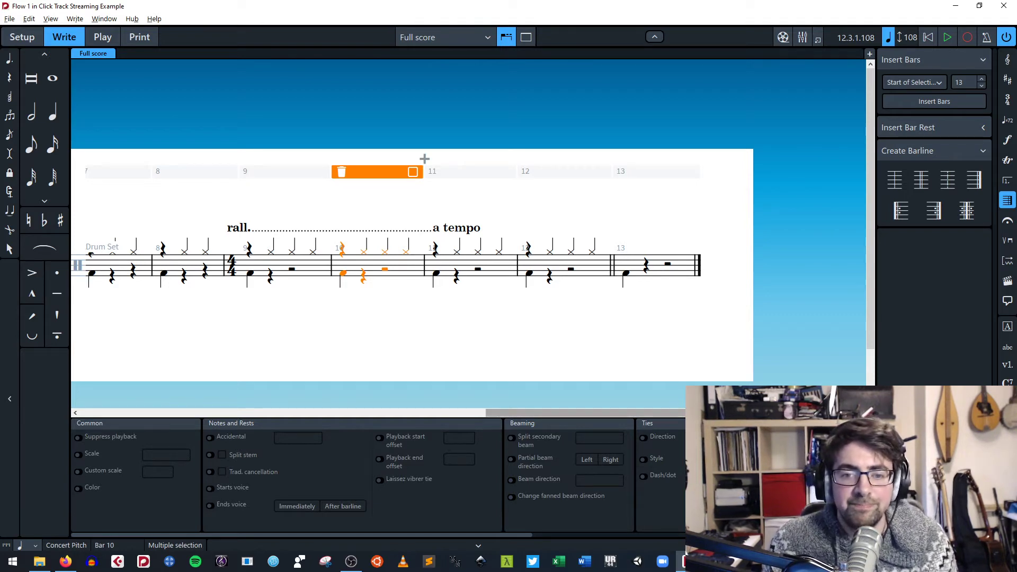
{"action": "key", "text": "Escape"}
{"action": "left_click_drag", "start_coordinate": [635, 412], "coordinate": [353, 413]}
{"action": "key", "text": "x"}
{"action": "key", "text": "x"}
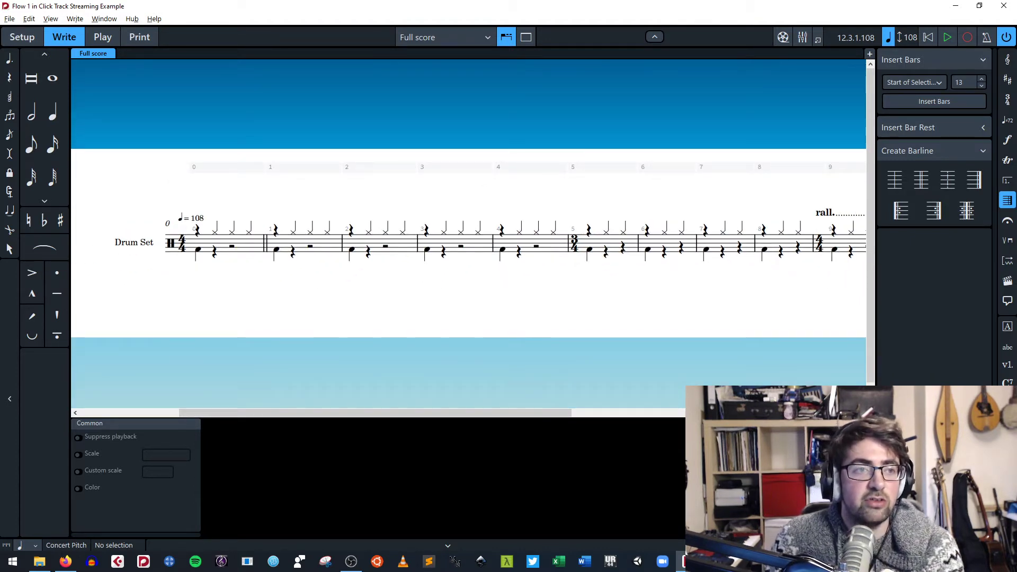
{"action": "left_click", "coordinate": [10, 18]}
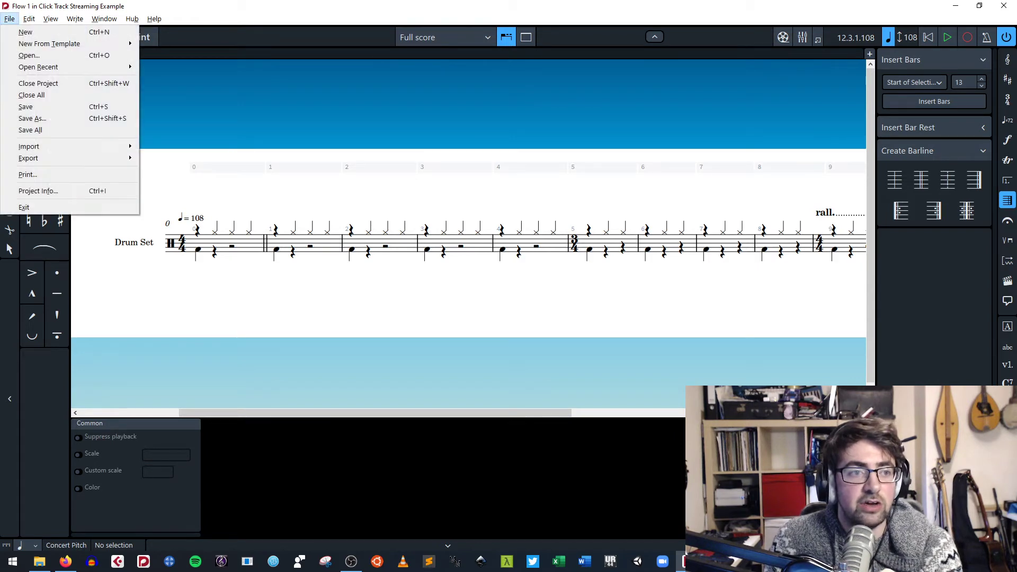
{"action": "left_click", "coordinate": [9, 18]}
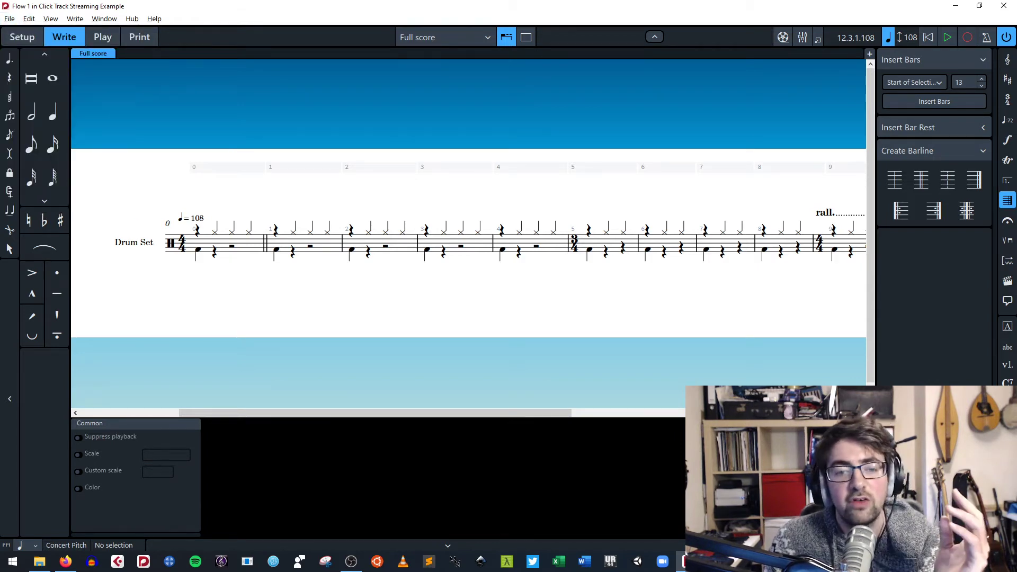
{"action": "left_click_drag", "start_coordinate": [375, 412], "coordinate": [410, 413]}
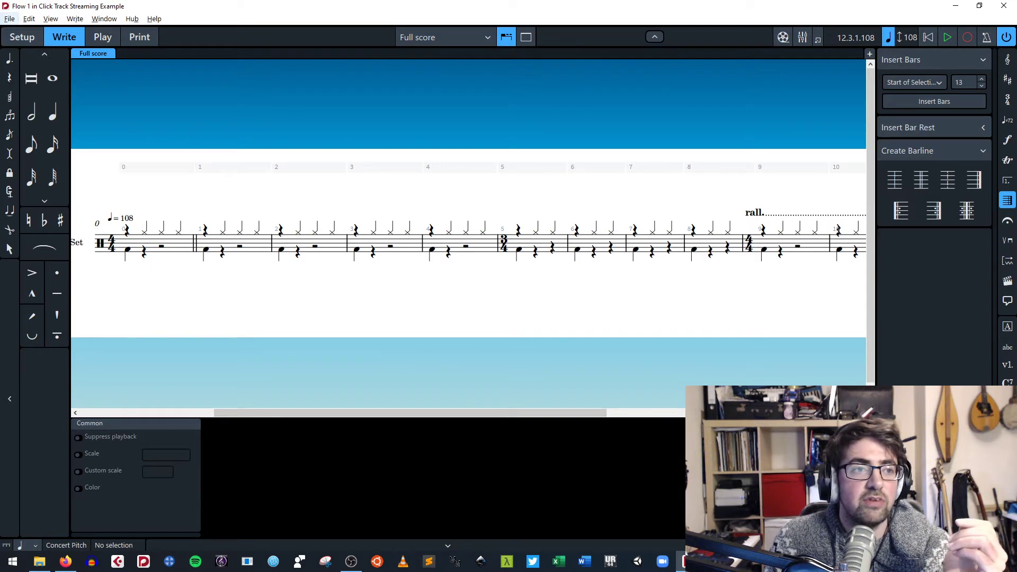
- Export Flow 1 as compressed MP3 audio with the Drum Set player as a separate file to E:/Documents/Dorico Projects
{"action": "left_click", "coordinate": [10, 19]}
{"action": "mouse_move", "coordinate": [52, 157]}
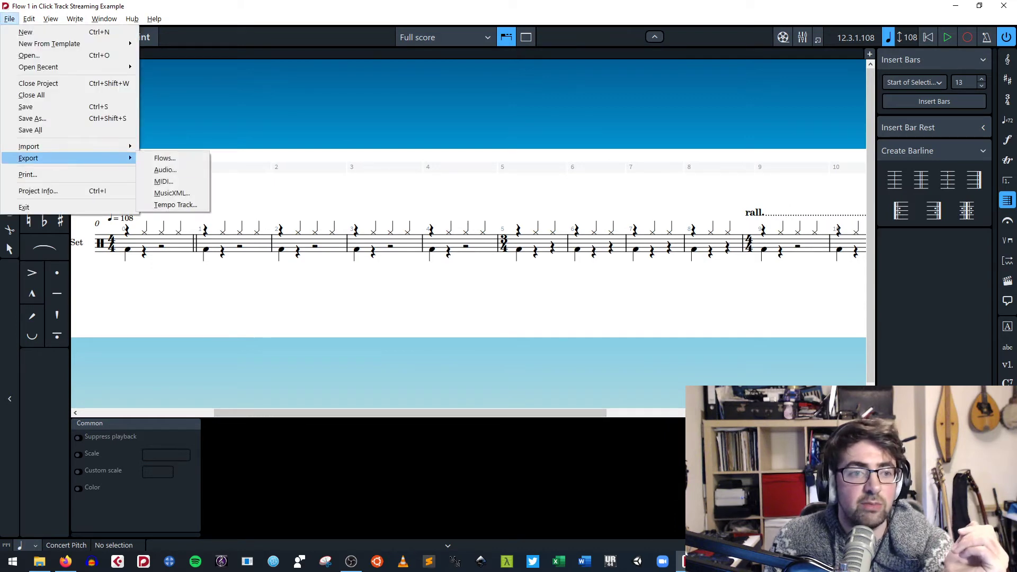
{"action": "left_click", "coordinate": [165, 170]}
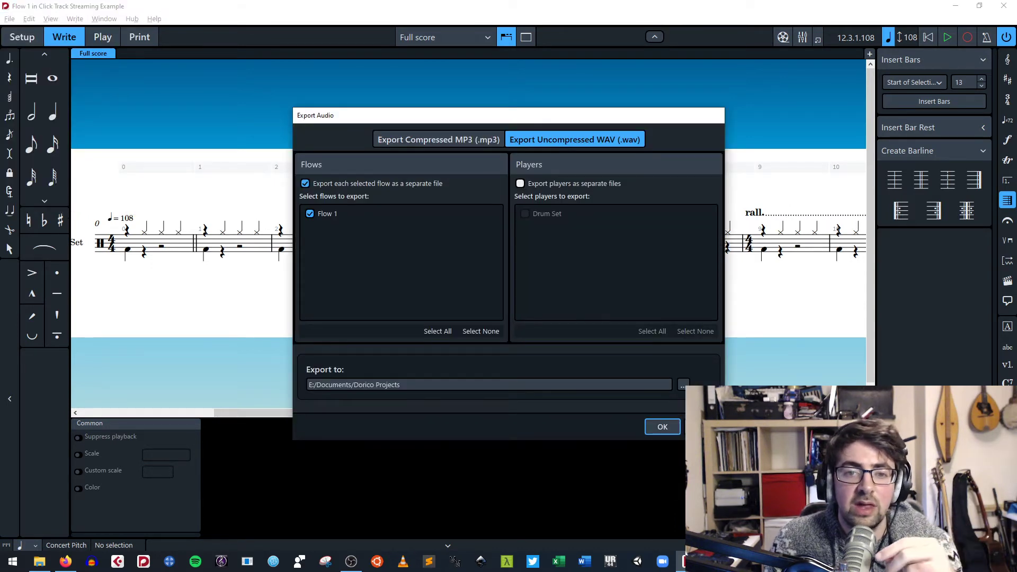
{"action": "left_click", "coordinate": [439, 140]}
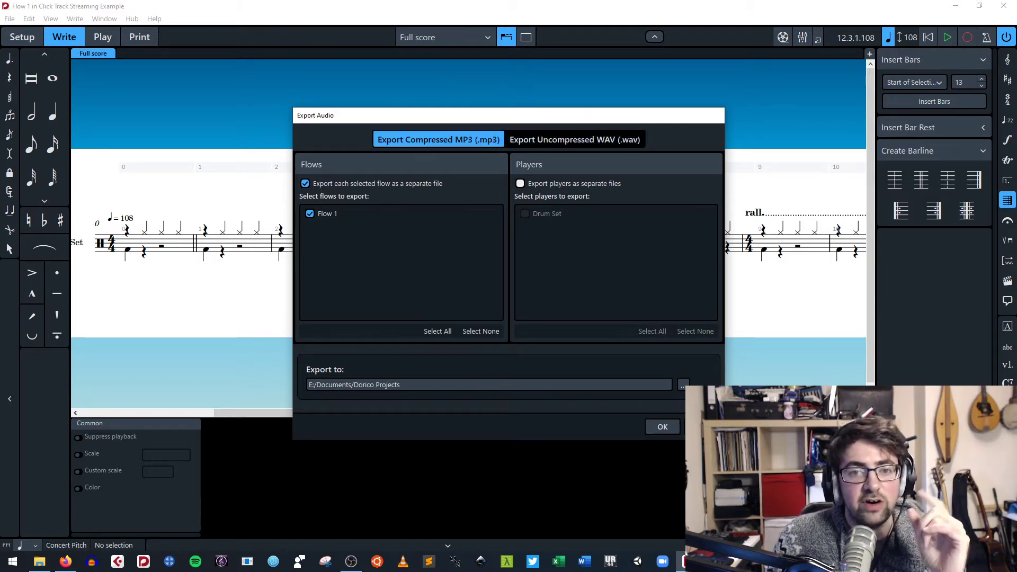
{"action": "left_click", "coordinate": [575, 139]}
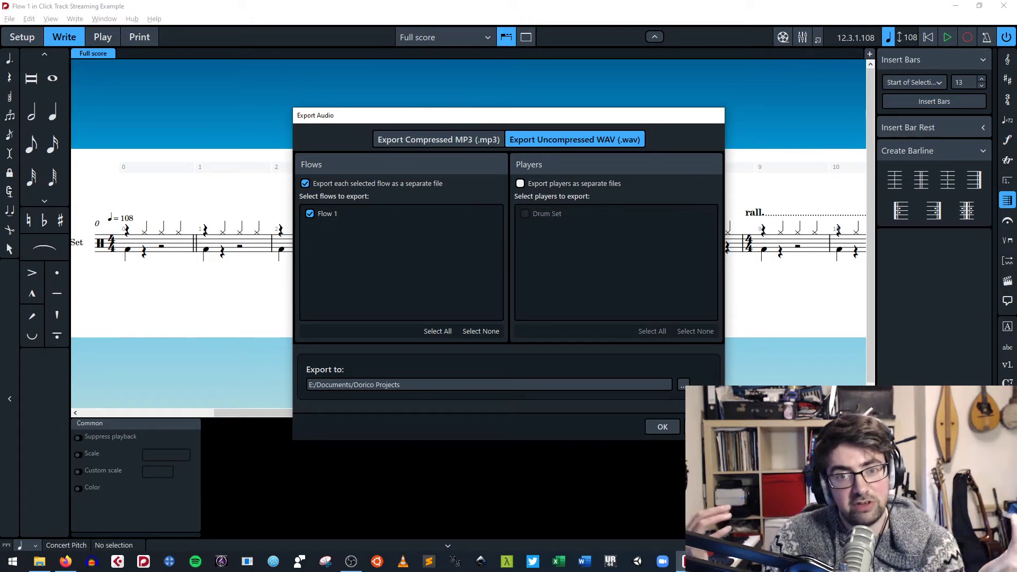
{"action": "left_click", "coordinate": [439, 140]}
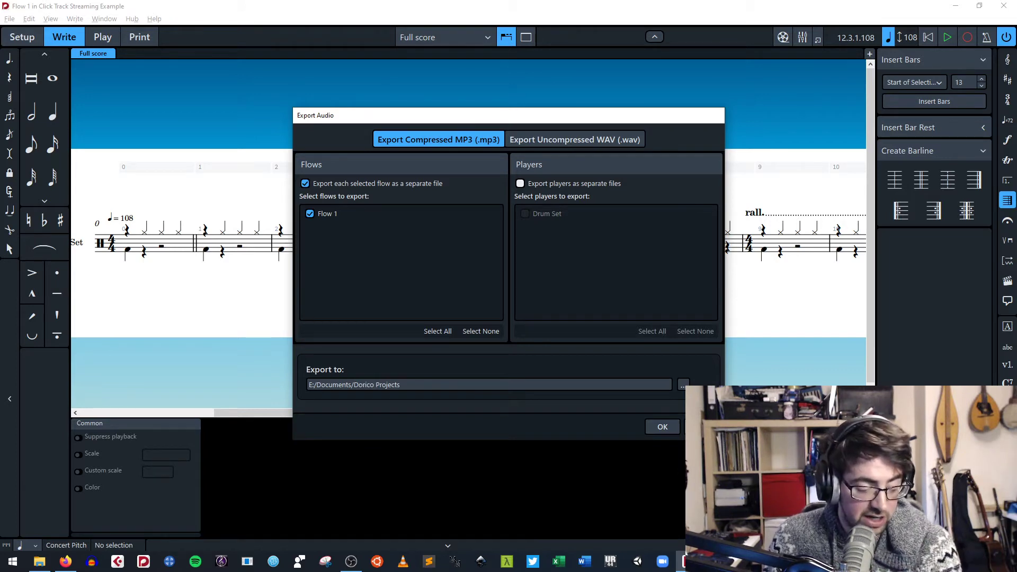
{"action": "left_click", "coordinate": [520, 184]}
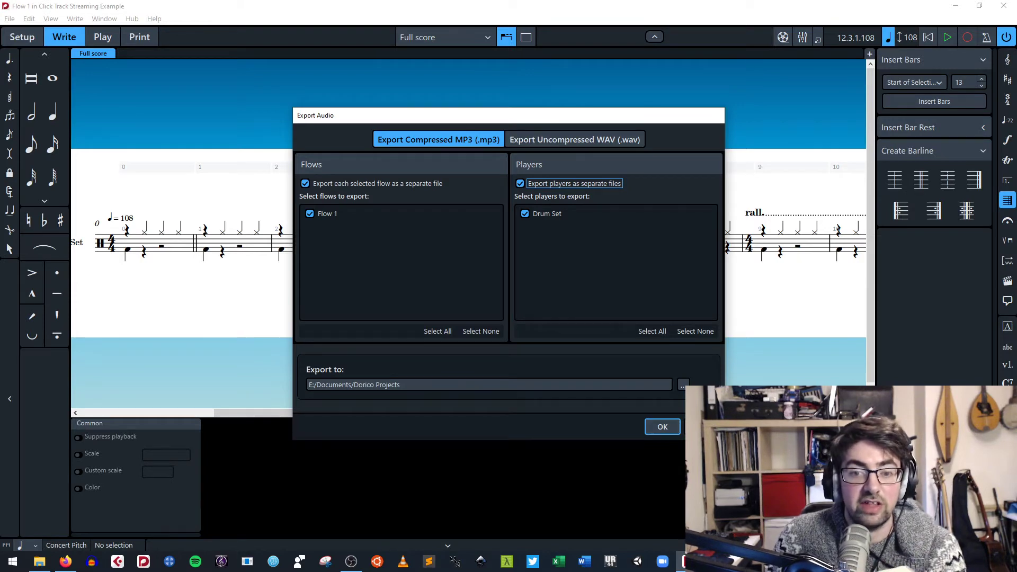
{"action": "left_click", "coordinate": [662, 427]}
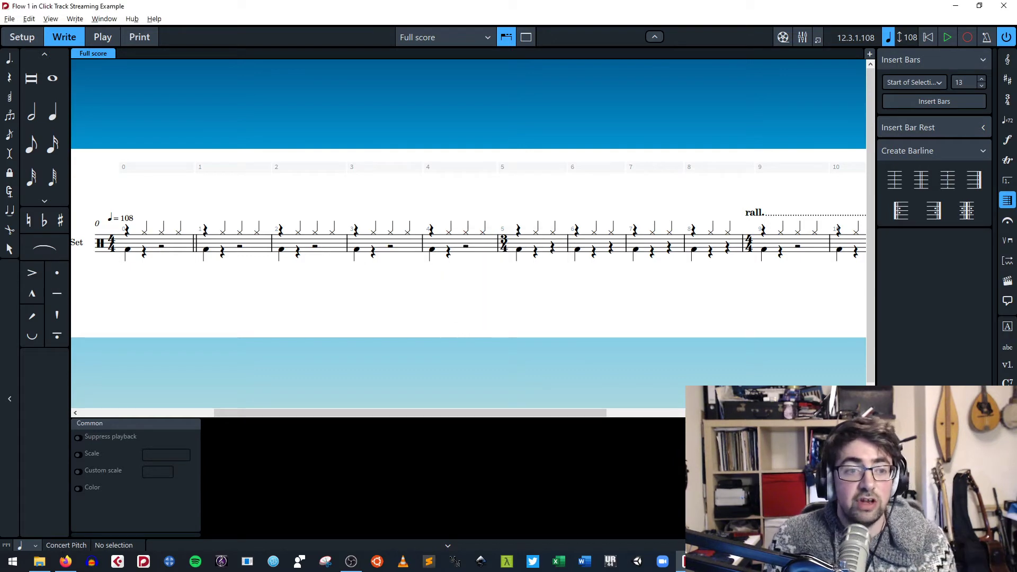
- Add a solo Flute player to the project
{"action": "key", "text": "ctrl+1"}
{"action": "left_click", "coordinate": [20, 527]}
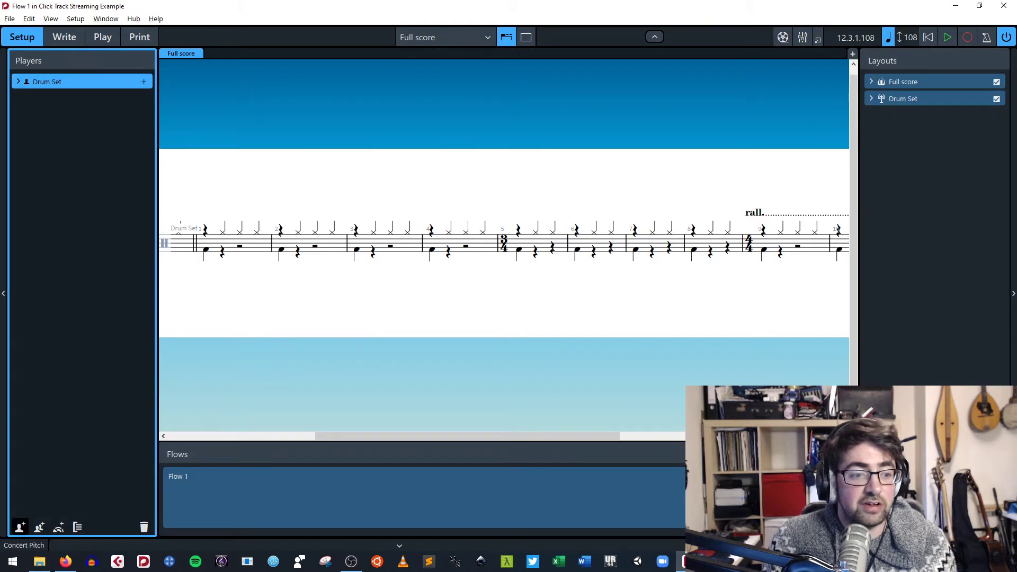
{"action": "type", "text": "flute"}
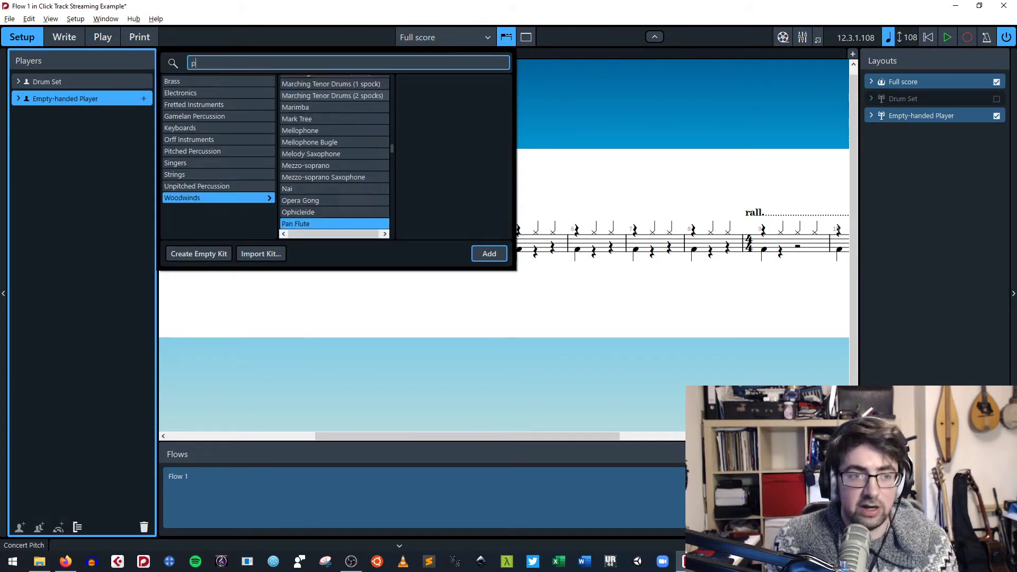
{"action": "key", "text": "Return"}
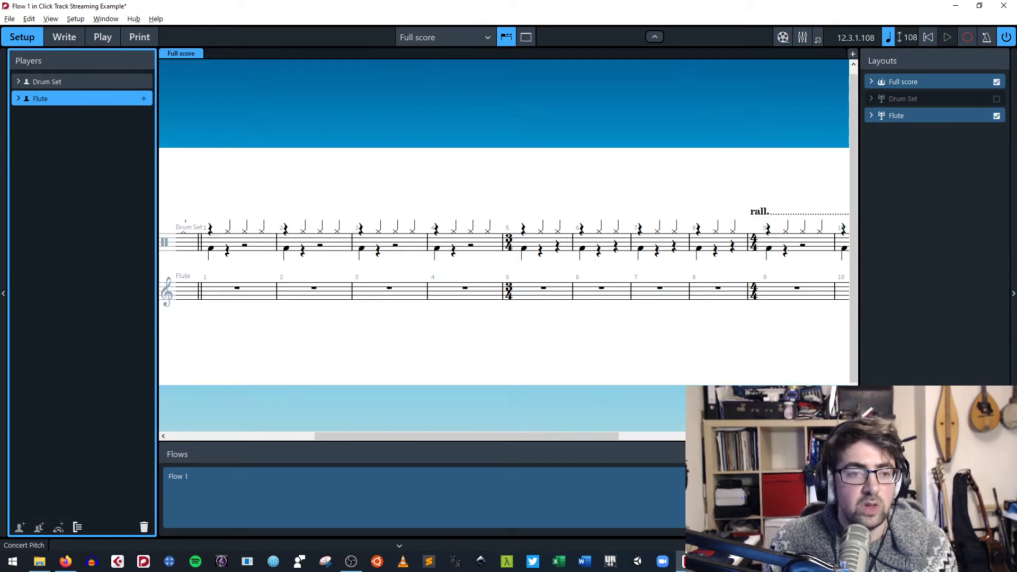
- Enter the quarter notes A, C and D on the first three beats of bar 4 in the flute staff
{"action": "left_click", "coordinate": [64, 37]}
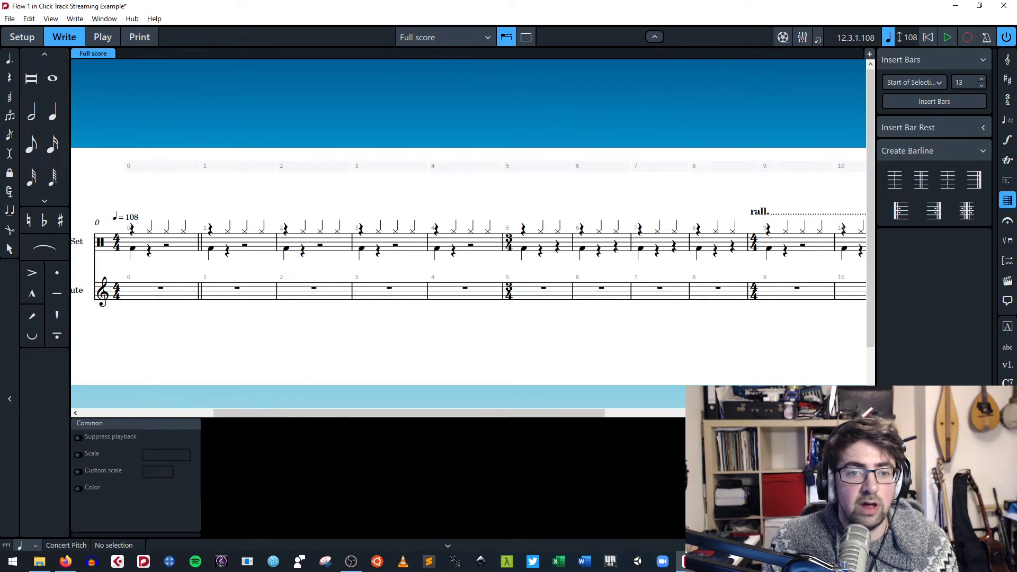
{"action": "key", "text": "shift+n"}
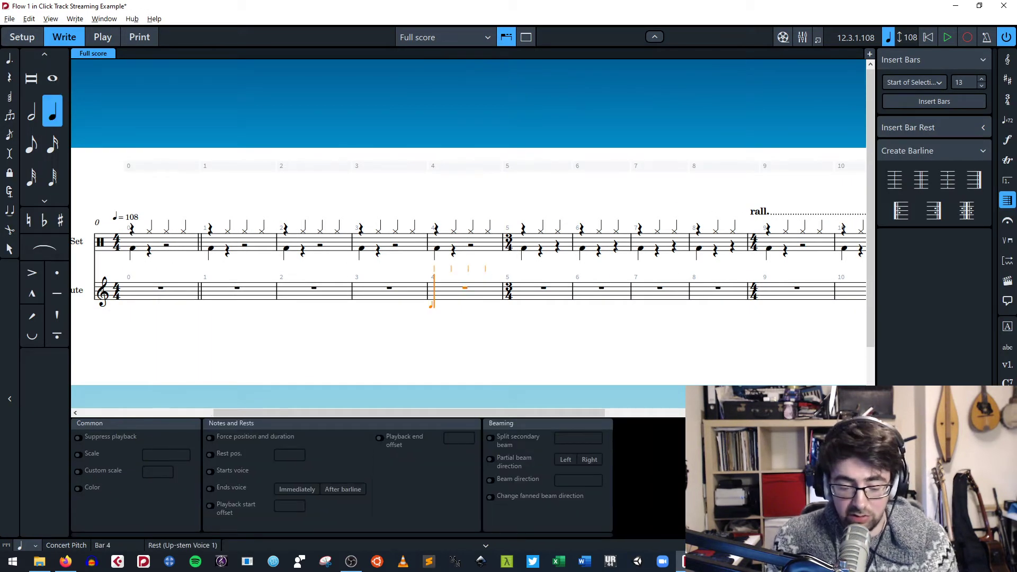
{"action": "key", "text": "a"}
{"action": "key", "text": "c"}
{"action": "key", "text": "d"}
{"action": "key", "text": "Escape"}
{"action": "left_click", "coordinate": [28, 20]}
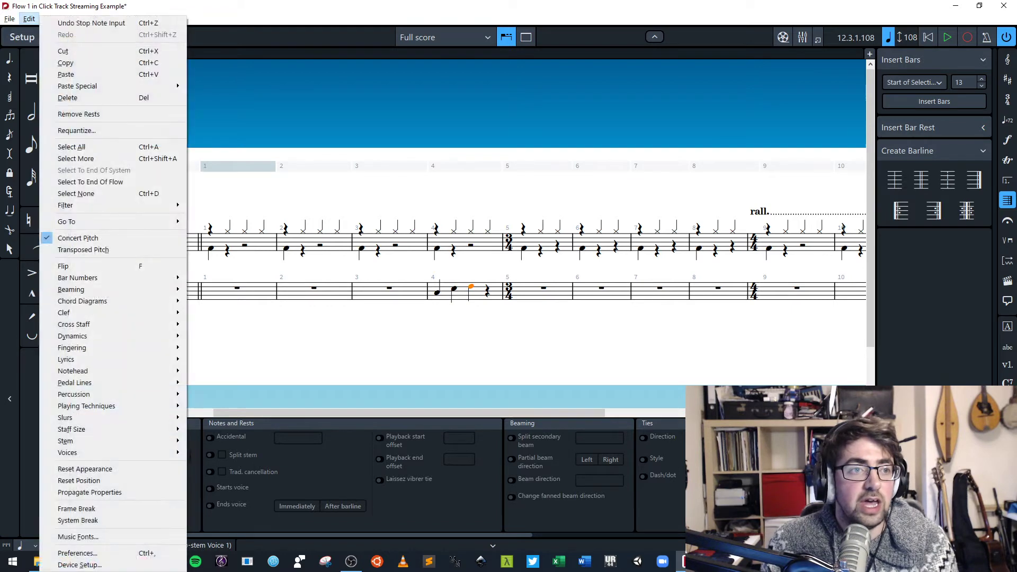
- Select the Flute player alongside Drum Set in the audio export settings, then cancel without exporting
{"action": "mouse_move", "coordinate": [10, 19]}
{"action": "mouse_move", "coordinate": [30, 158]}
{"action": "left_click", "coordinate": [166, 170]}
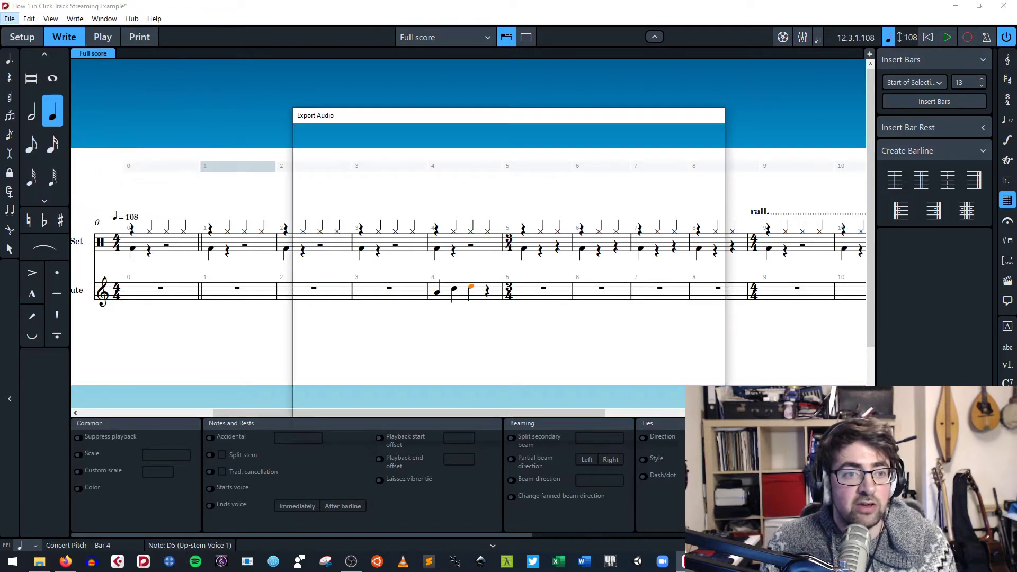
{"action": "left_click", "coordinate": [526, 226]}
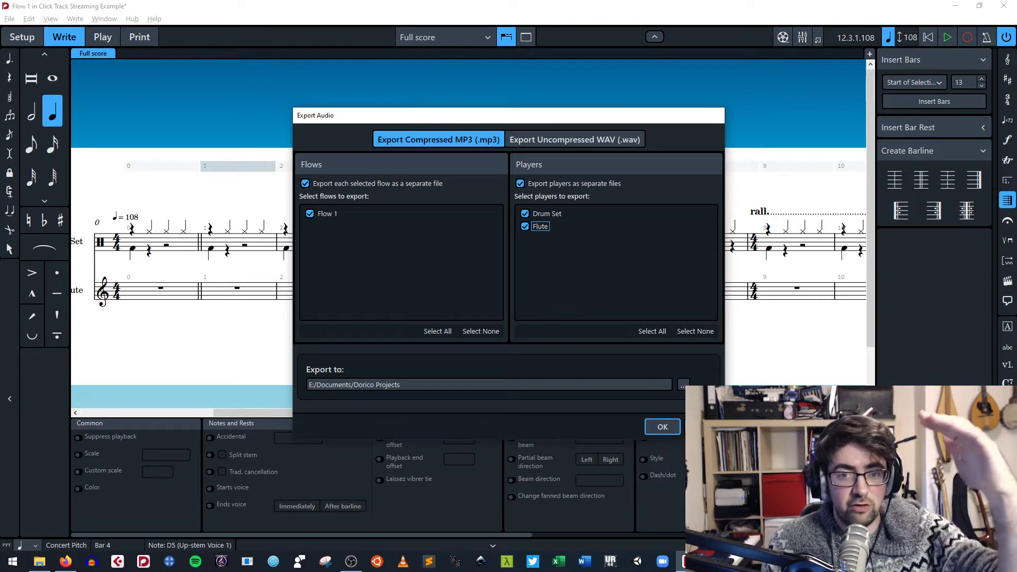
{"action": "key", "text": "Escape"}
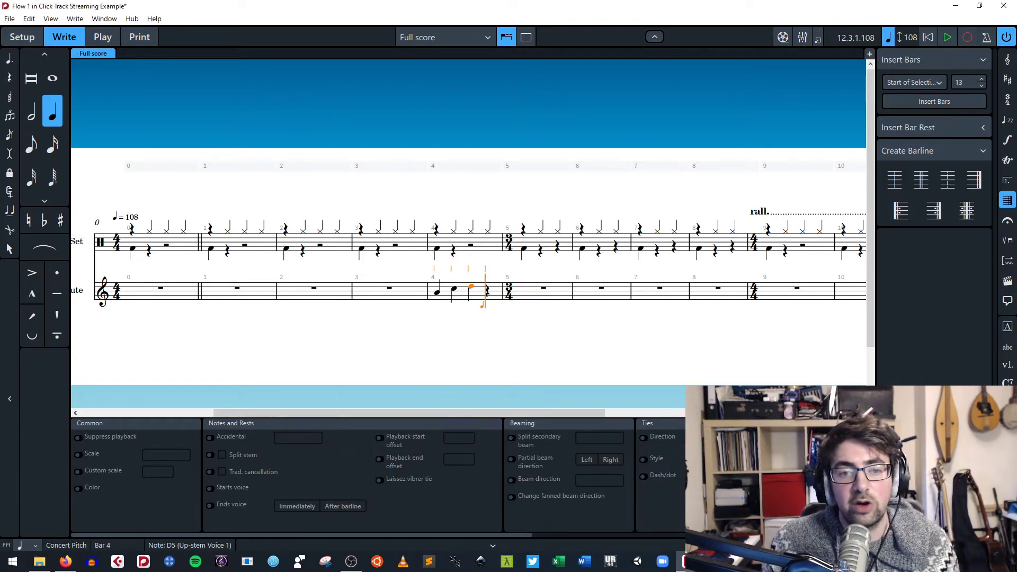
- Undo the three quarter notes in bar 4 of the flute staff and leave note input
{"action": "key", "text": "ctrl+z"}
{"action": "key", "text": "ctrl+z"}
{"action": "key", "text": "ctrl+z"}
{"action": "key", "text": "Escape"}
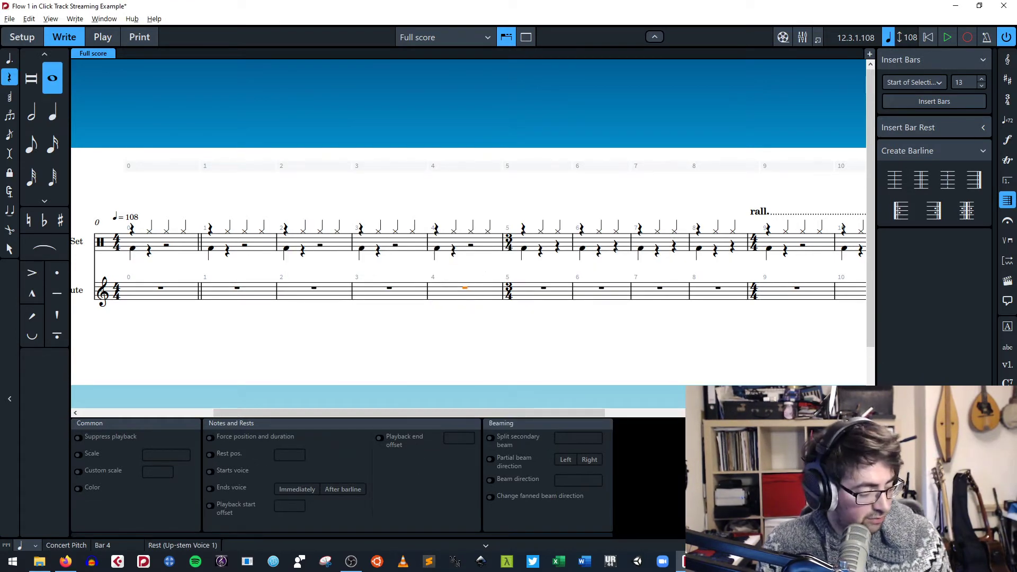
- Switch to File Explorer and open E:\Documents\Dorico Projects to browse the folders of exported flows
{"action": "key", "text": "alt+Tab"}
{"action": "key", "text": "alt+Tab"}
{"action": "key", "text": "super+e"}
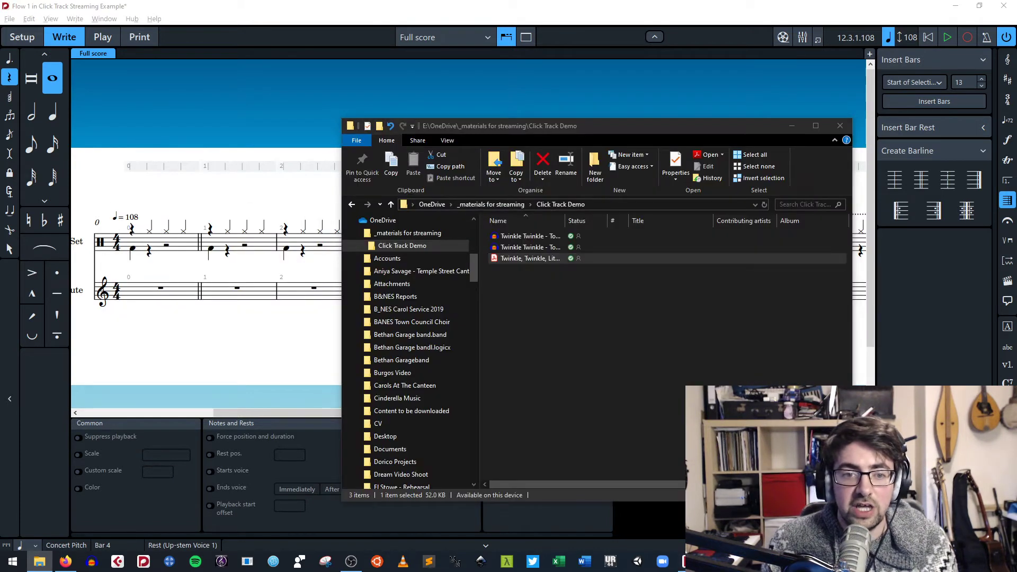
{"action": "left_click", "coordinate": [396, 327]}
{"action": "scroll", "coordinate": [610, 299], "scroll_direction": "down", "scroll_amount": 10}
{"action": "type", "text": "doc"}
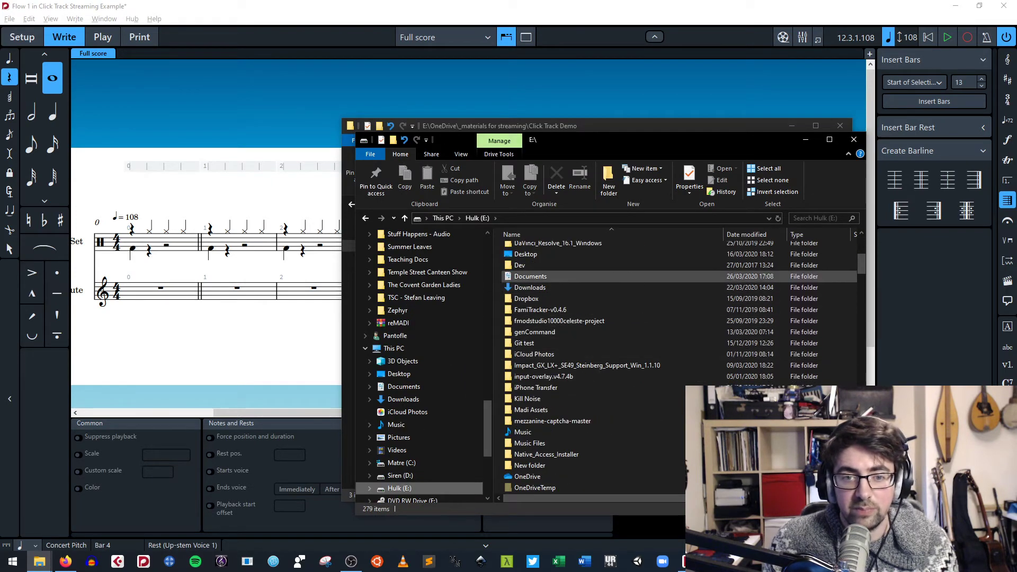
{"action": "key", "text": "Return"}
{"action": "type", "text": "dowdor"}
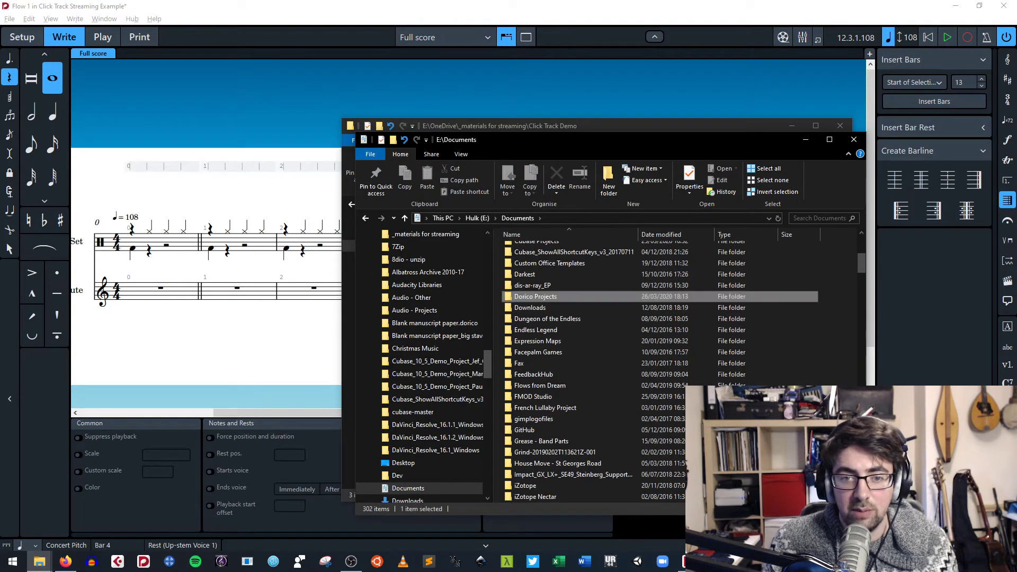
{"action": "key", "text": "Return"}
{"action": "type", "text": "f"}
{"action": "scroll", "coordinate": [606, 305], "scroll_direction": "down", "scroll_amount": 6}
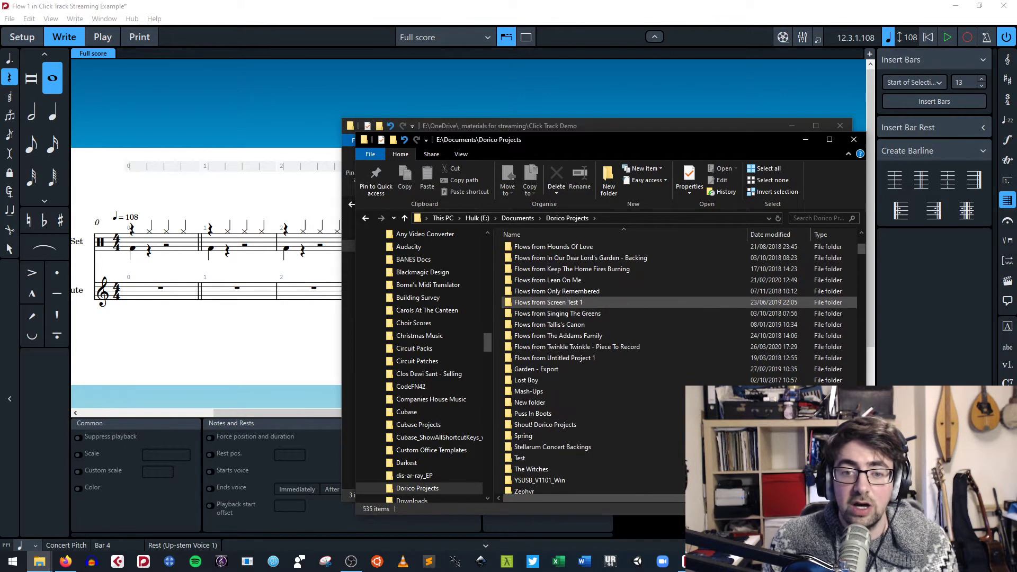
{"action": "scroll", "coordinate": [607, 305], "scroll_direction": "up", "scroll_amount": 3}
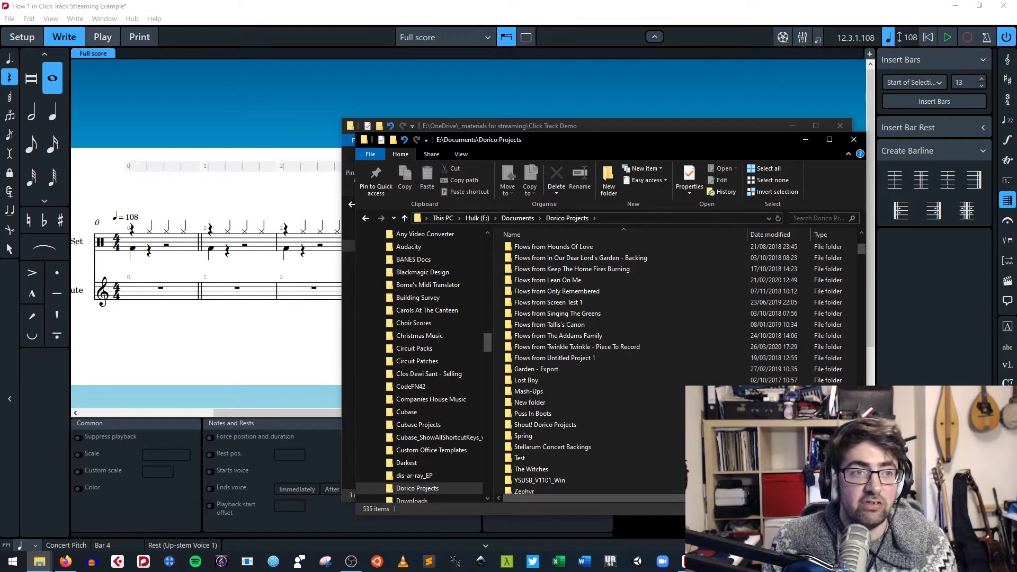
- Look for the exported audio in the flow folders, including Flows from Untitled Project 1, and return to the Dorico Projects folder
{"action": "left_click", "coordinate": [202, 8]}
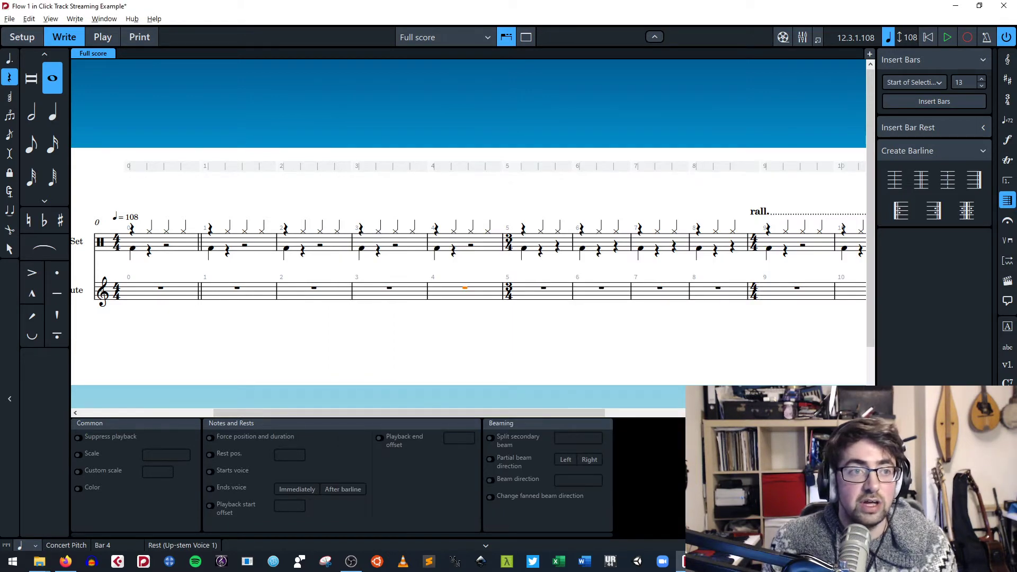
{"action": "key", "text": "alt+Tab"}
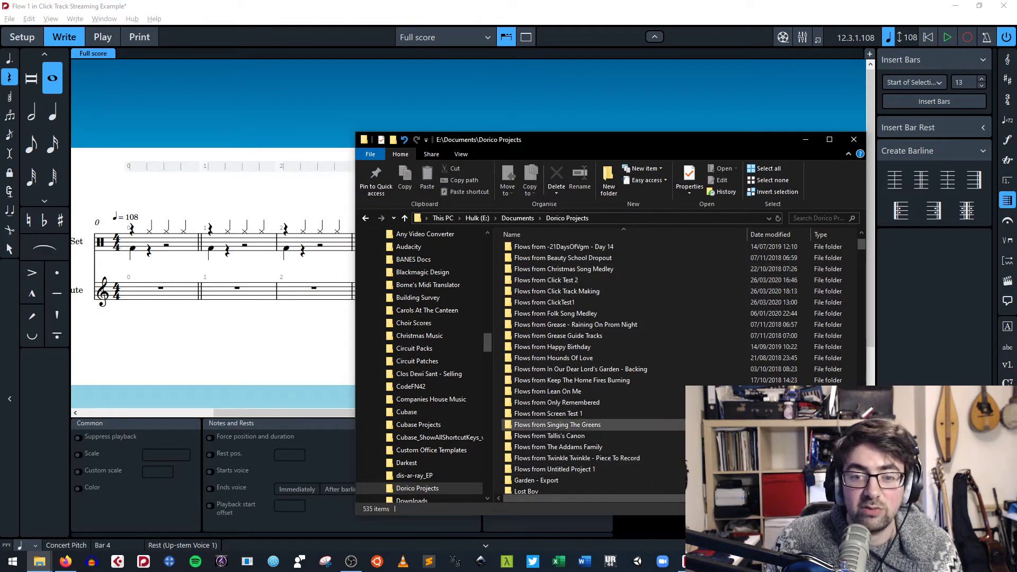
{"action": "scroll", "coordinate": [583, 424], "scroll_direction": "up", "scroll_amount": 2}
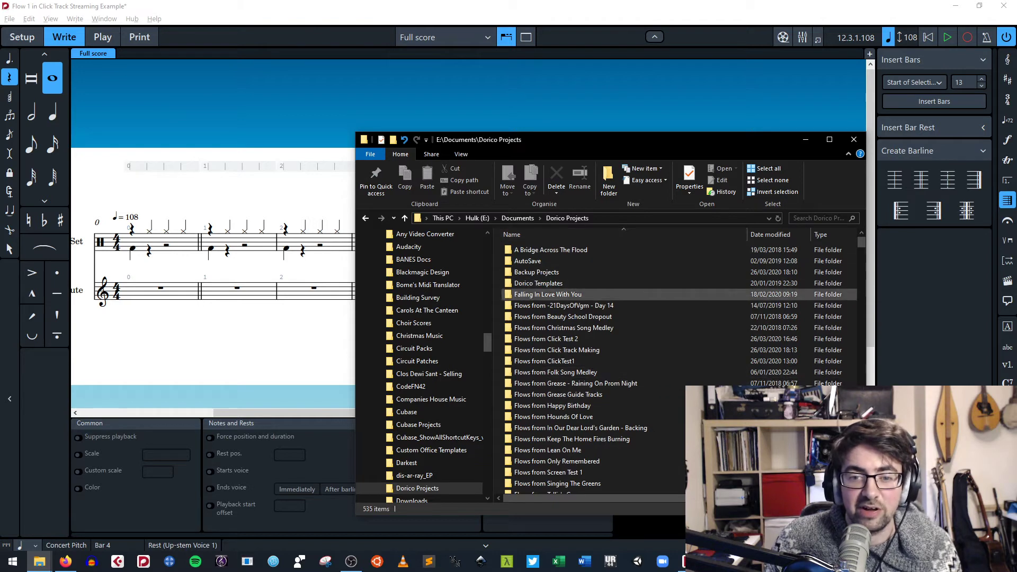
{"action": "scroll", "coordinate": [598, 297], "scroll_direction": "down", "scroll_amount": 2}
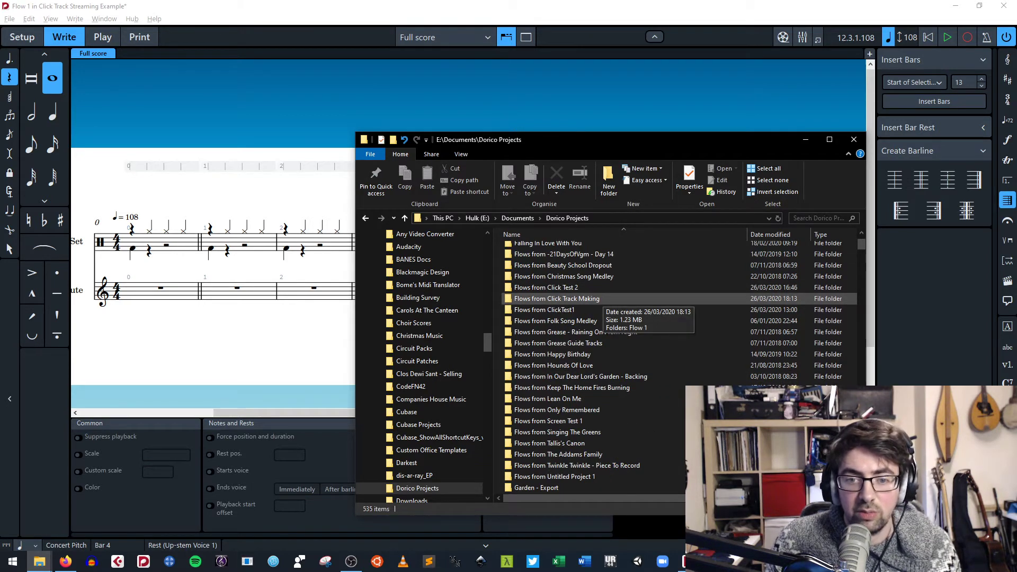
{"action": "scroll", "coordinate": [599, 299], "scroll_direction": "down", "scroll_amount": 2}
{"action": "double_click", "coordinate": [556, 420]}
{"action": "scroll", "coordinate": [573, 274], "scroll_direction": "down", "scroll_amount": 4}
{"action": "left_click", "coordinate": [567, 219]}
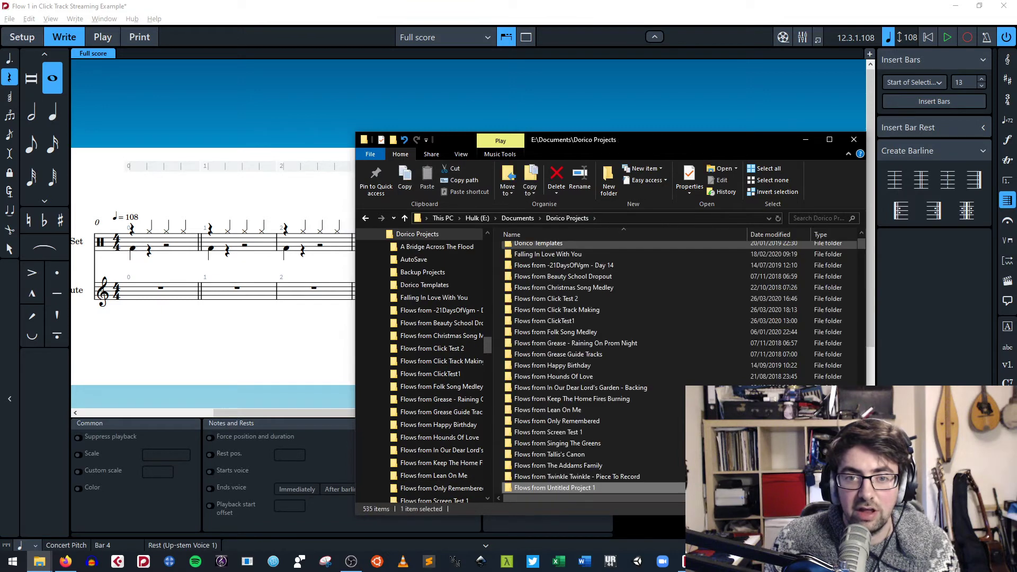
- Switch to Dorico to check the audio export settings and destination folder, then close them without exporting
{"action": "left_click", "coordinate": [249, 127]}
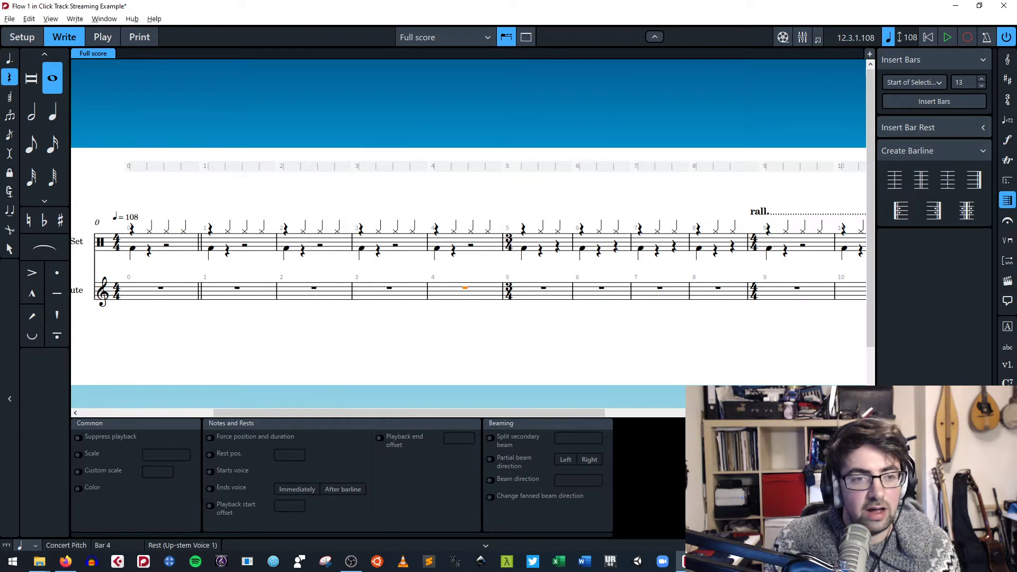
{"action": "left_click", "coordinate": [9, 18]}
{"action": "mouse_move", "coordinate": [80, 158]}
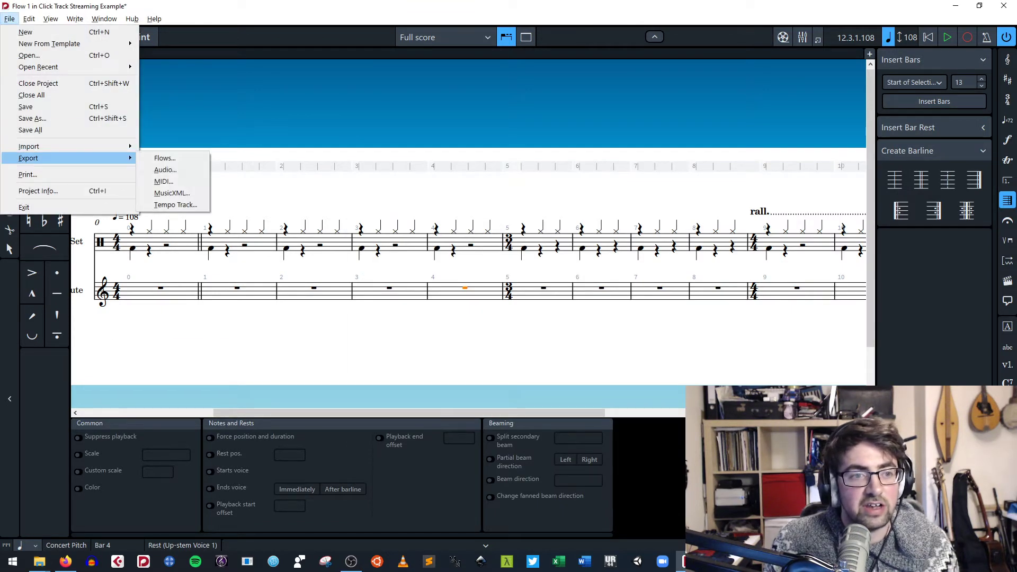
{"action": "left_click", "coordinate": [165, 170]}
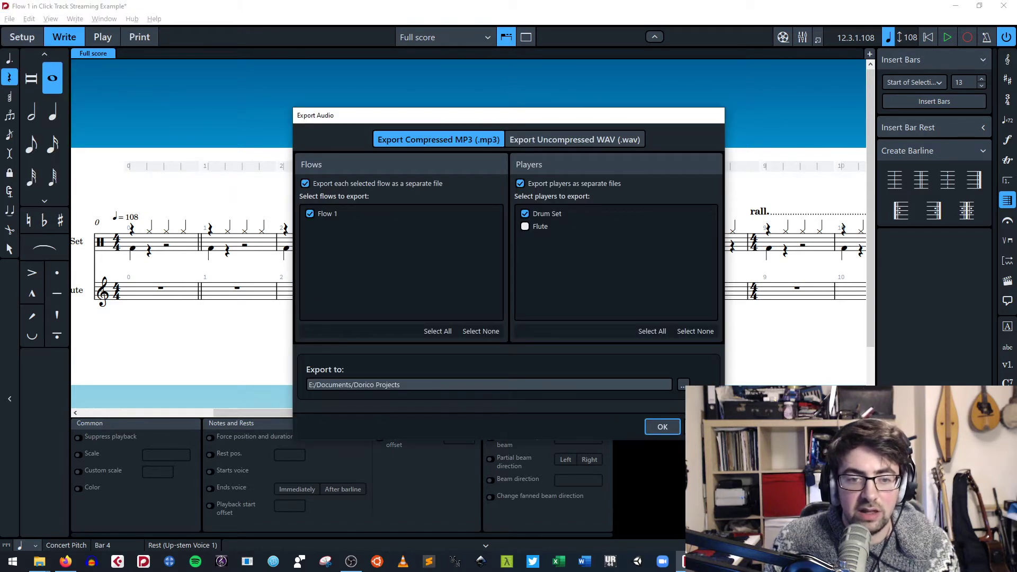
{"action": "left_click", "coordinate": [703, 427]}
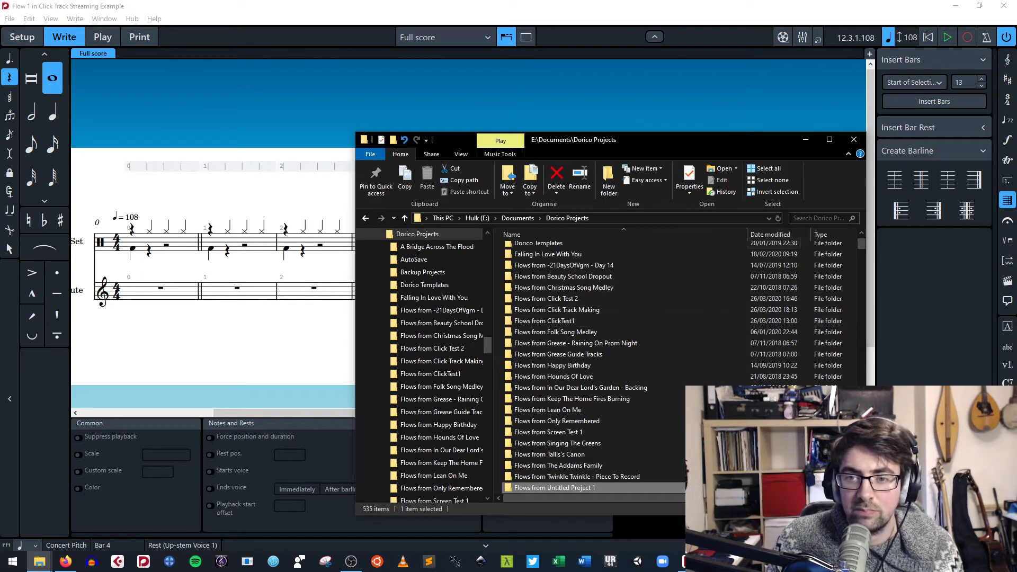
- Search the Dorico Projects folder for "click track" and open the file location of Click Track Streaming Example - Flow 1 Drum Set
{"action": "left_click", "coordinate": [819, 219]}
{"action": "type", "text": "click track"}
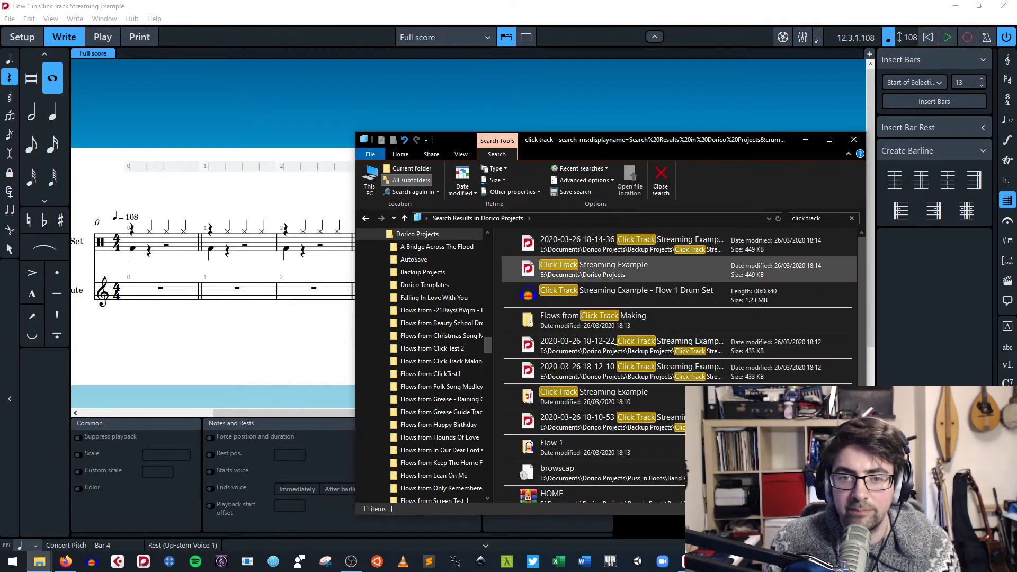
{"action": "left_click", "coordinate": [627, 295]}
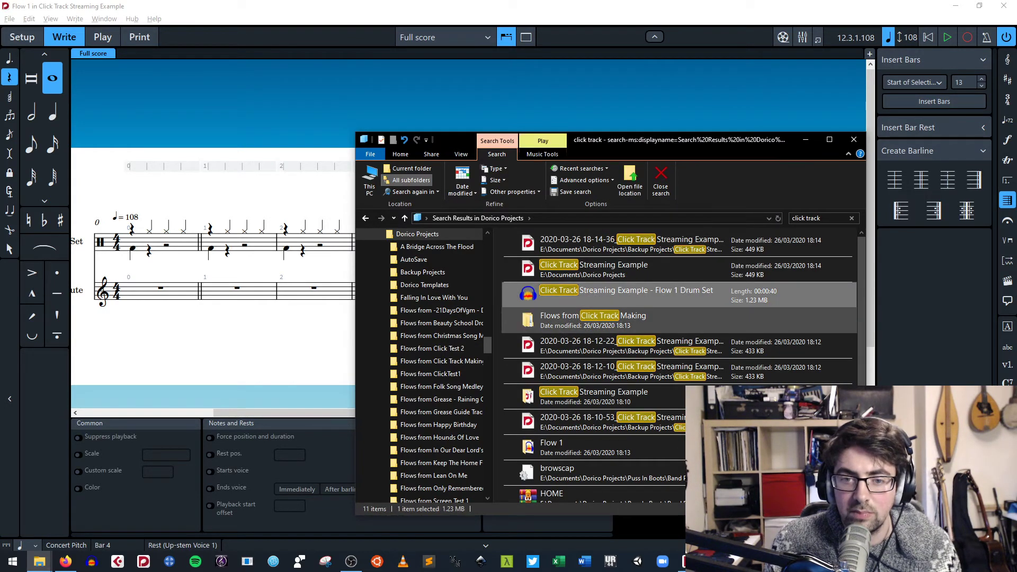
{"action": "right_click", "coordinate": [659, 296]}
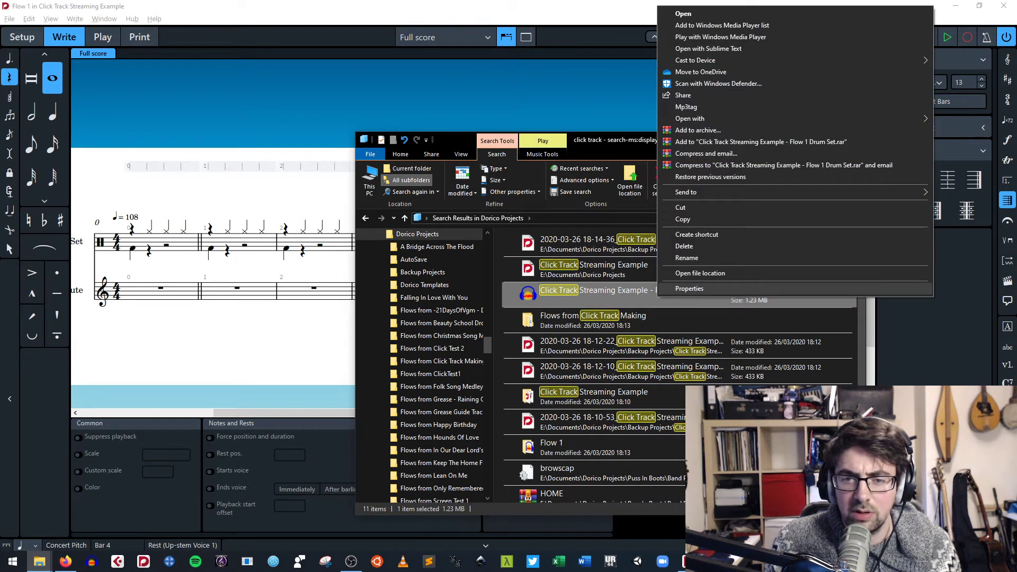
{"action": "left_click", "coordinate": [700, 273]}
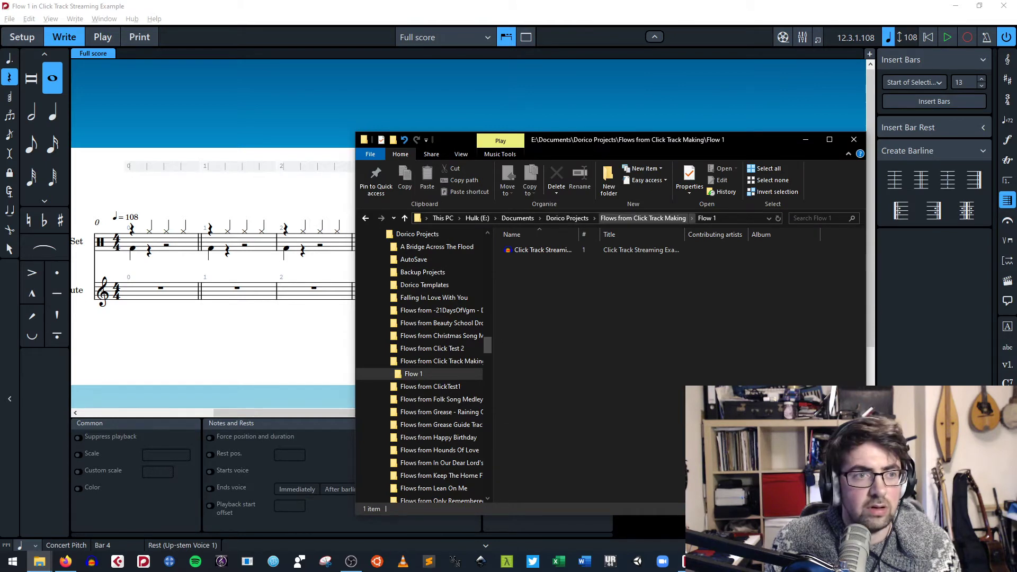
- Glance back at the score's opening, then open the exported drum set MP3 from the Flow 1 folder in Audacity
{"action": "left_click", "coordinate": [296, 196]}
{"action": "scroll", "coordinate": [468, 233], "scroll_direction": "left", "scroll_amount": 4}
{"action": "scroll", "coordinate": [468, 233], "scroll_direction": "right", "scroll_amount": 3}
{"action": "key", "text": "alt+Tab"}
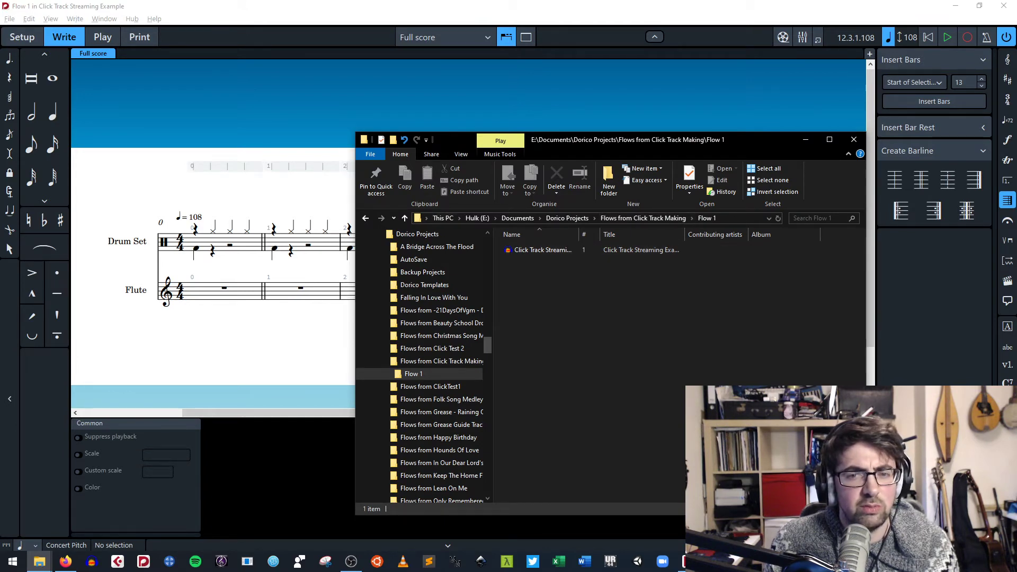
{"action": "double_click", "coordinate": [543, 249]}
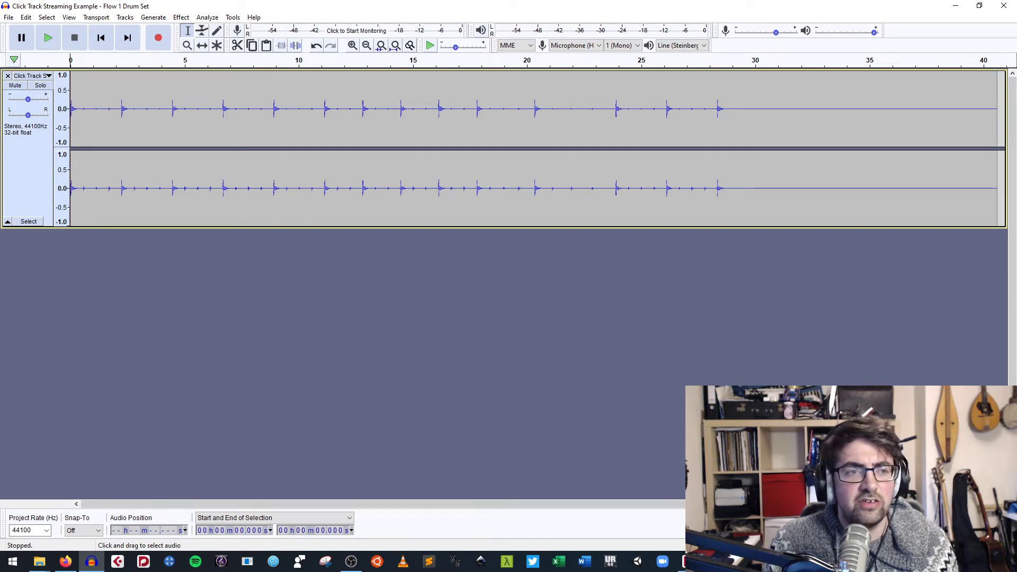
- Widen the file name column of the Flow 1 folder to fit the full MP3 name, then return to Audacity
{"action": "key", "text": "alt+Tab"}
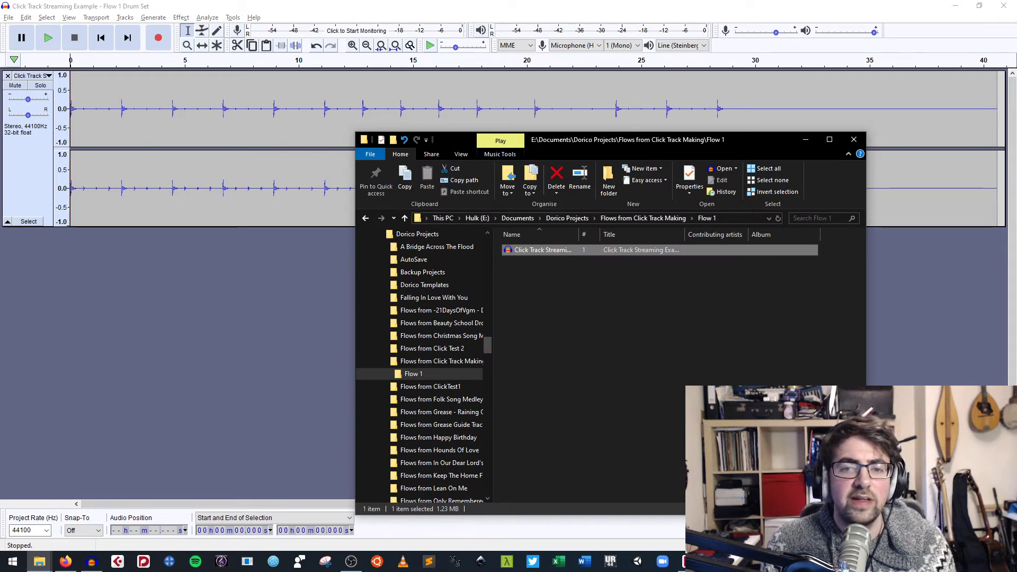
{"action": "left_click_drag", "start_coordinate": [579, 235], "coordinate": [675, 234]}
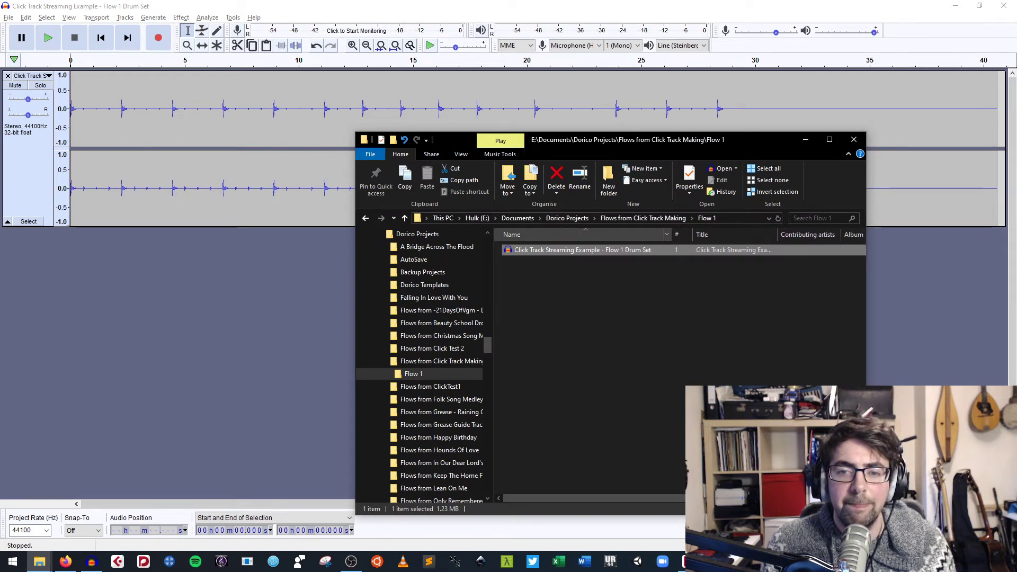
{"action": "key", "text": "alt+Tab"}
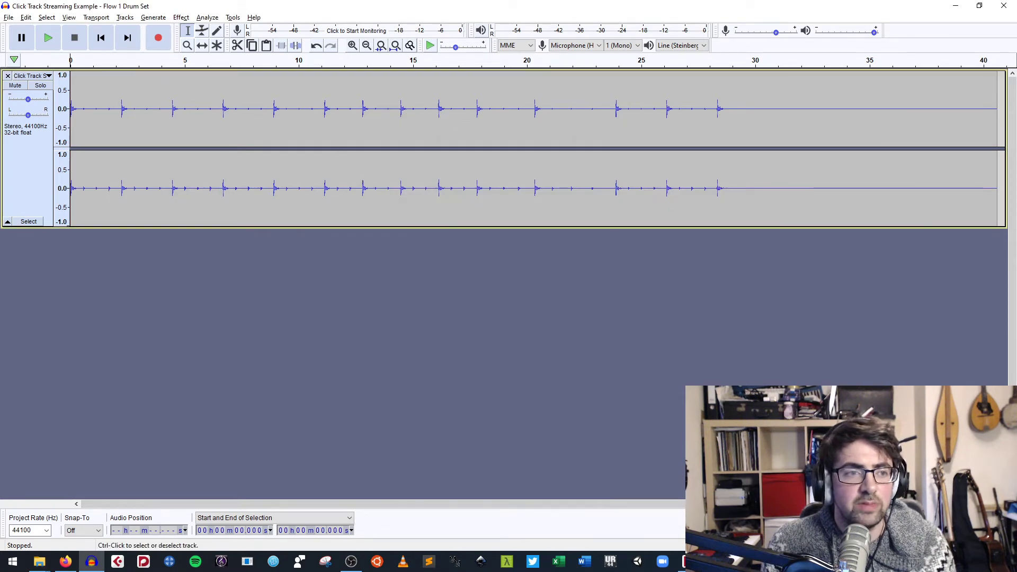
- Select the whole imported click track, then close the Audacity project without saving and return to Dorico
{"action": "key", "text": "ctrl+a"}
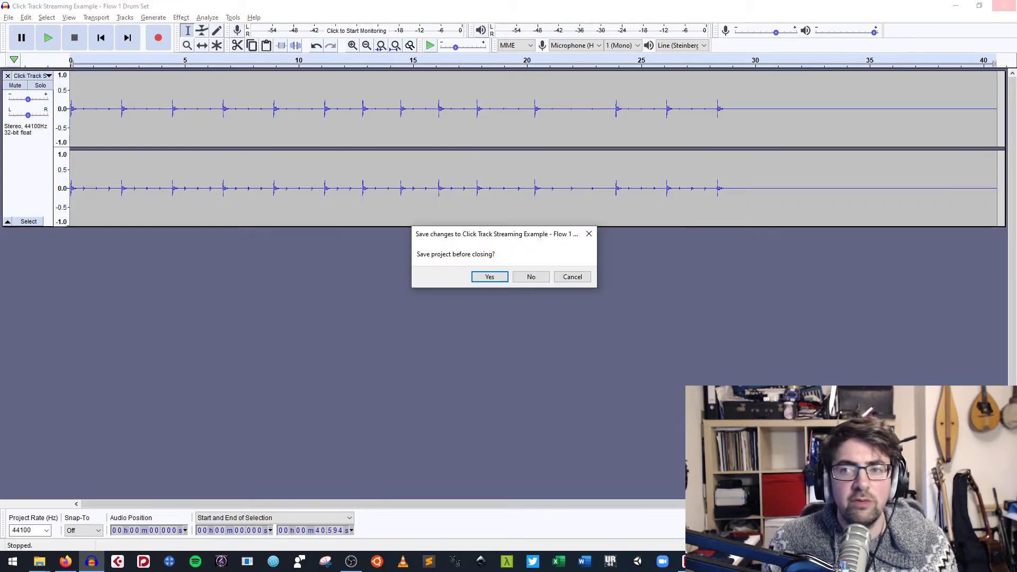
{"action": "left_click", "coordinate": [531, 276]}
{"action": "key", "text": "alt+Tab"}
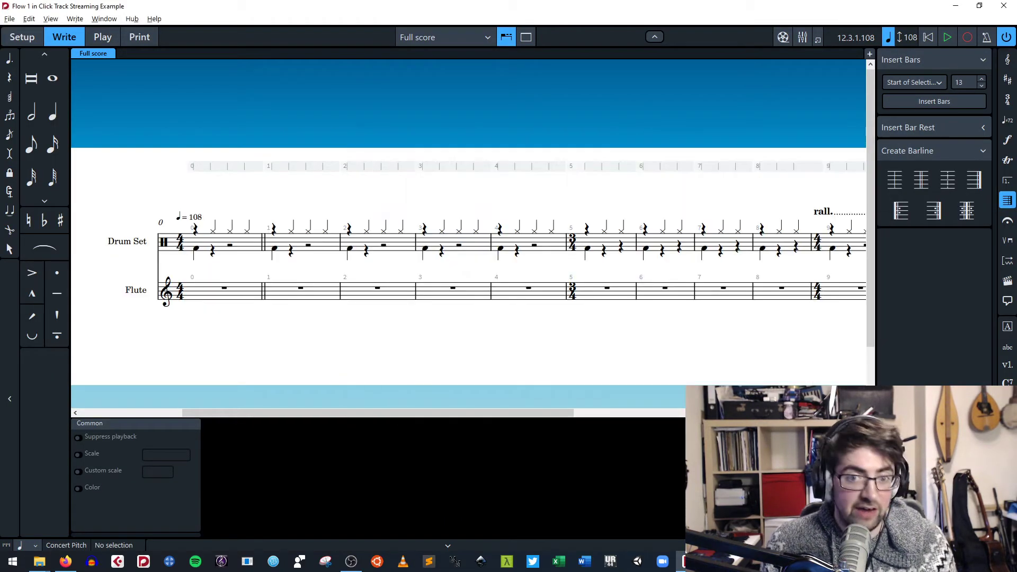
{"action": "key", "text": "alt+Tab"}
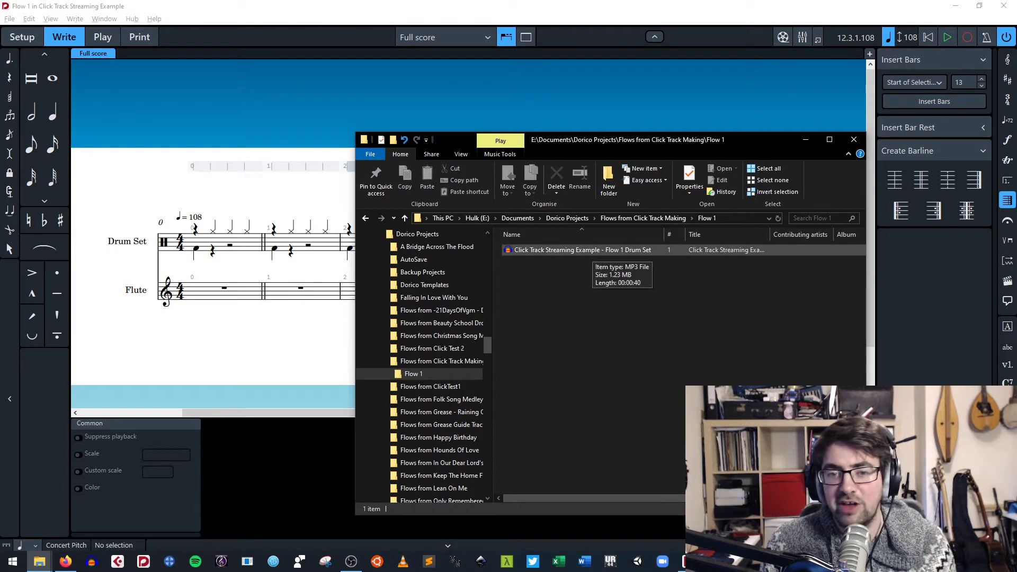
{"action": "left_click", "coordinate": [591, 250]}
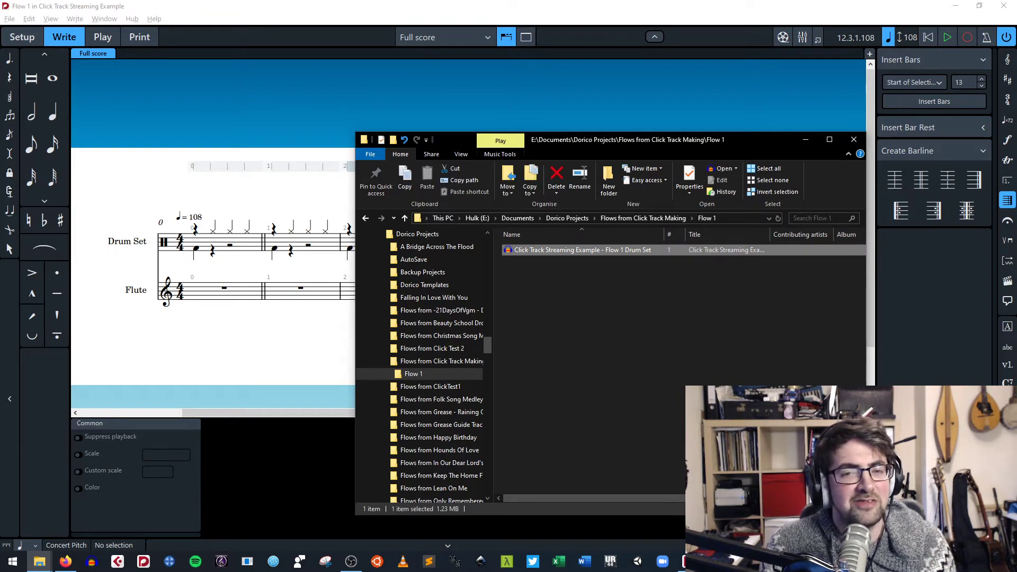
{"action": "left_click", "coordinate": [593, 323]}
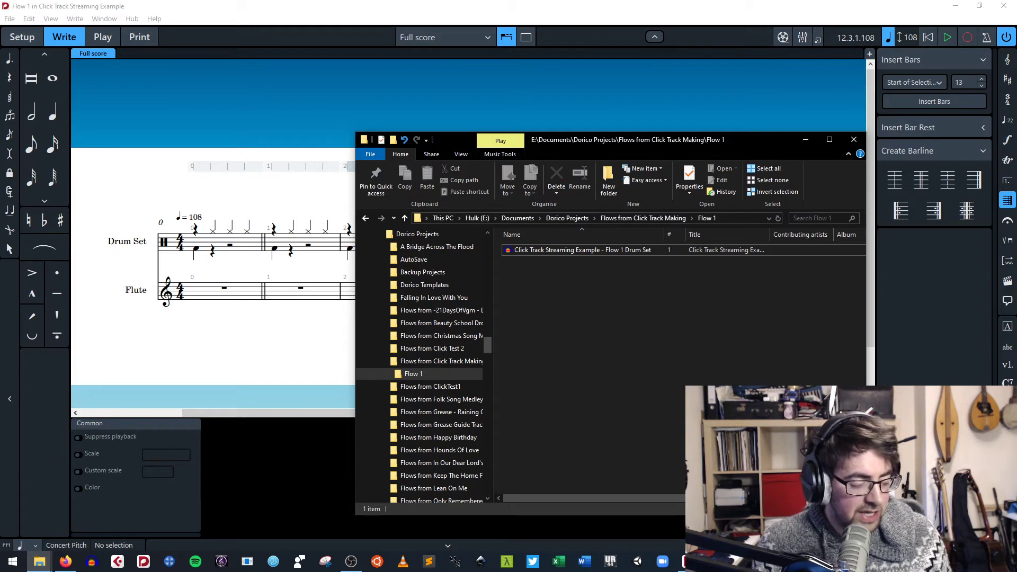
{"action": "left_click", "coordinate": [223, 185]}
{"action": "left_click_drag", "start_coordinate": [178, 193], "coordinate": [481, 290]}
{"action": "left_click", "coordinate": [528, 288]}
{"action": "left_click_drag", "start_coordinate": [482, 206], "coordinate": [570, 269]}
{"action": "left_click", "coordinate": [637, 264]}
{"action": "left_click_drag", "start_coordinate": [638, 263], "coordinate": [568, 212]}
{"action": "left_click", "coordinate": [568, 212]}
{"action": "key", "text": "alt+Tab"}
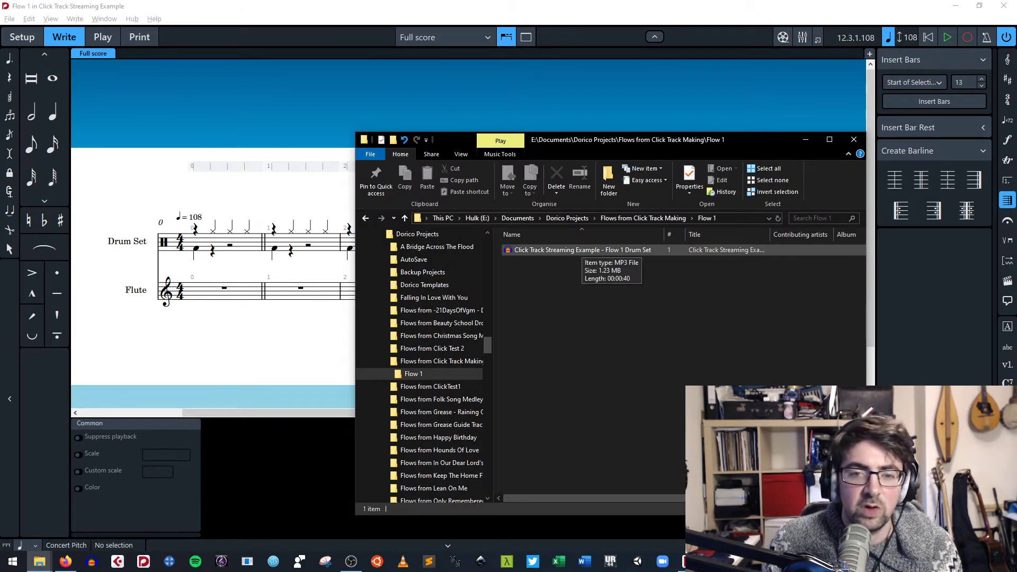
- Launch Audacity with an empty project, keeping the Flow 1 folder with the click track MP3 at hand
{"action": "key", "text": "super"}
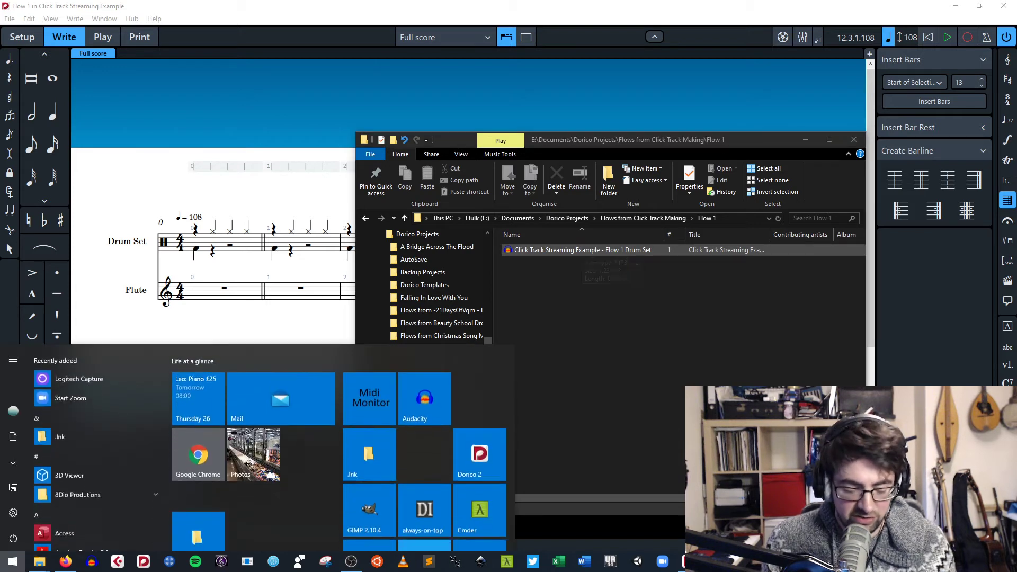
{"action": "type", "text": "audac"}
{"action": "key", "text": "Return"}
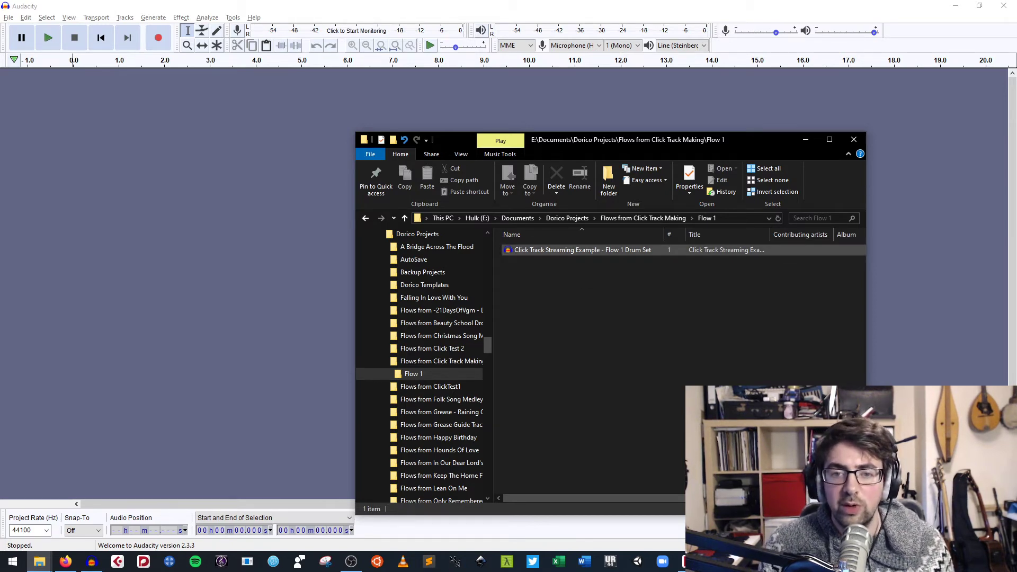
- Import the Flow 1 Drum Set MP3 from the Flow 1 folder into the empty Audacity project and play its opening clicks
{"action": "left_click", "coordinate": [575, 250]}
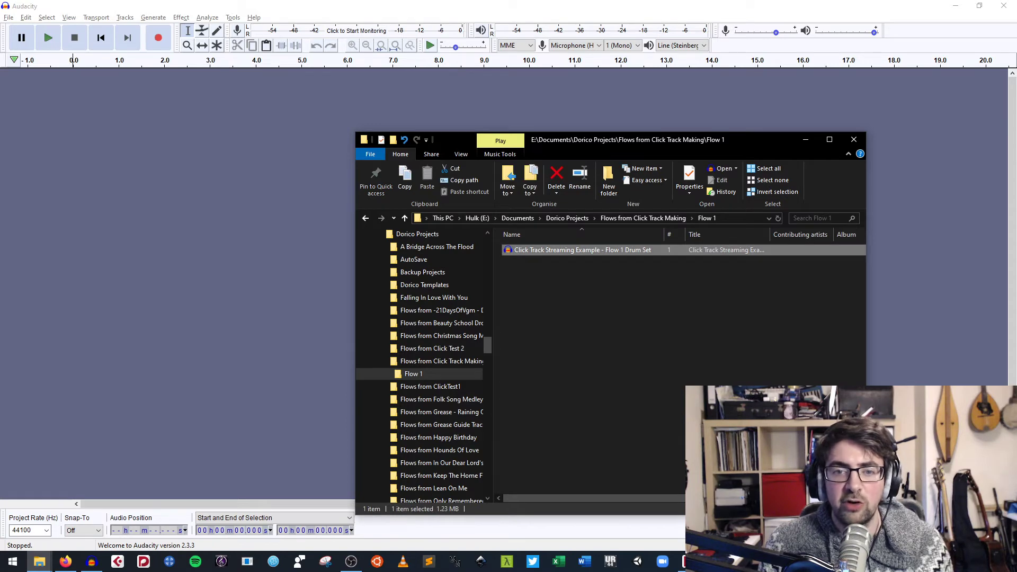
{"action": "left_click_drag", "start_coordinate": [576, 250], "coordinate": [237, 206]}
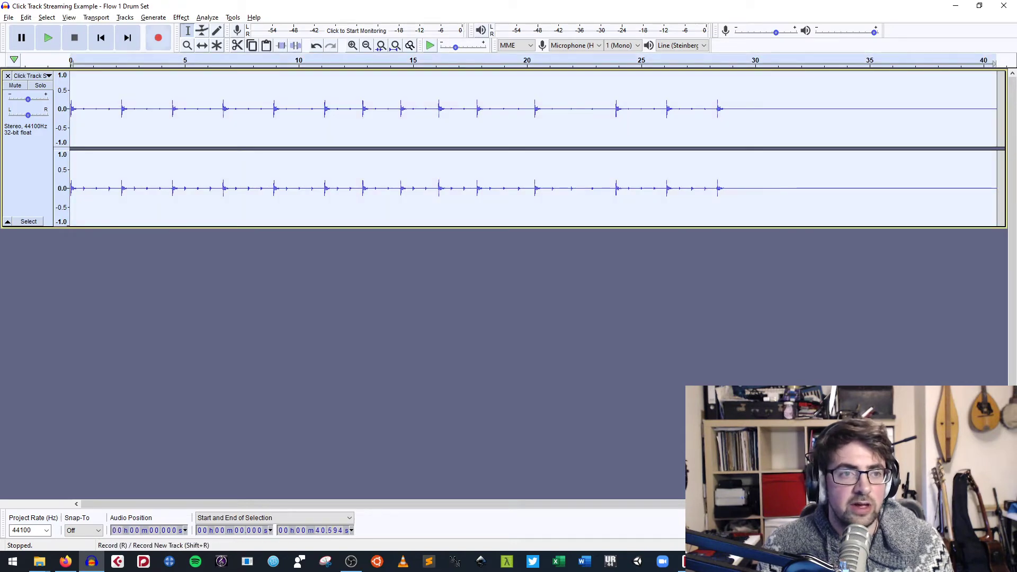
{"action": "left_click", "coordinate": [265, 271]}
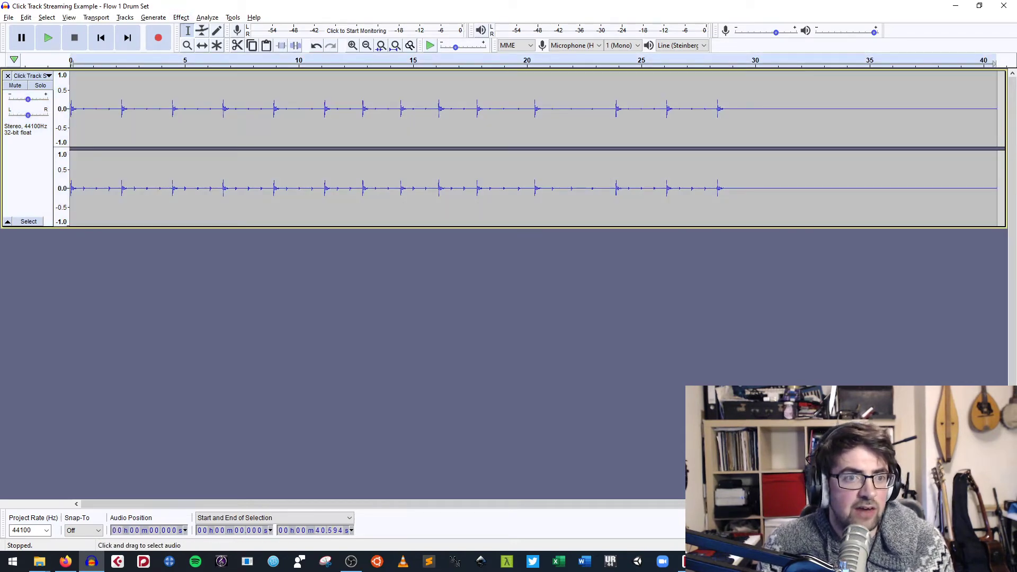
{"action": "key", "text": "space"}
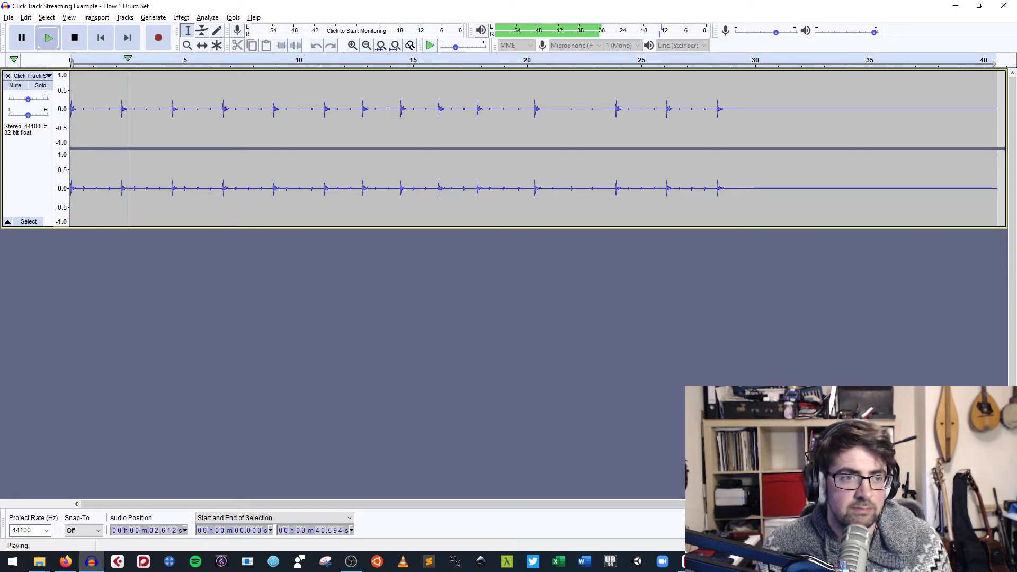
{"action": "key", "text": "space"}
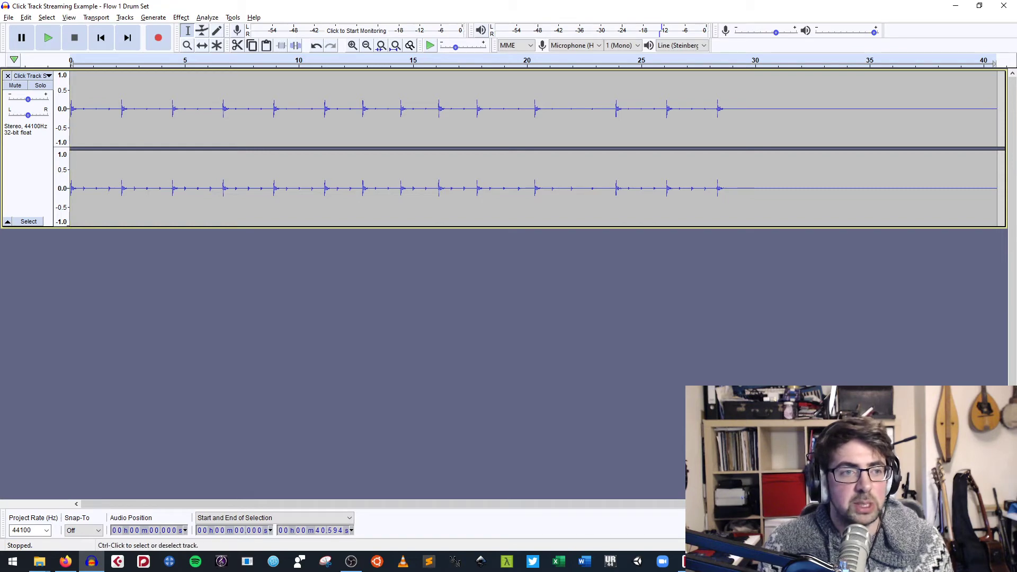
- Rename the imported drum set track as Click
{"action": "left_click", "coordinate": [29, 164]}
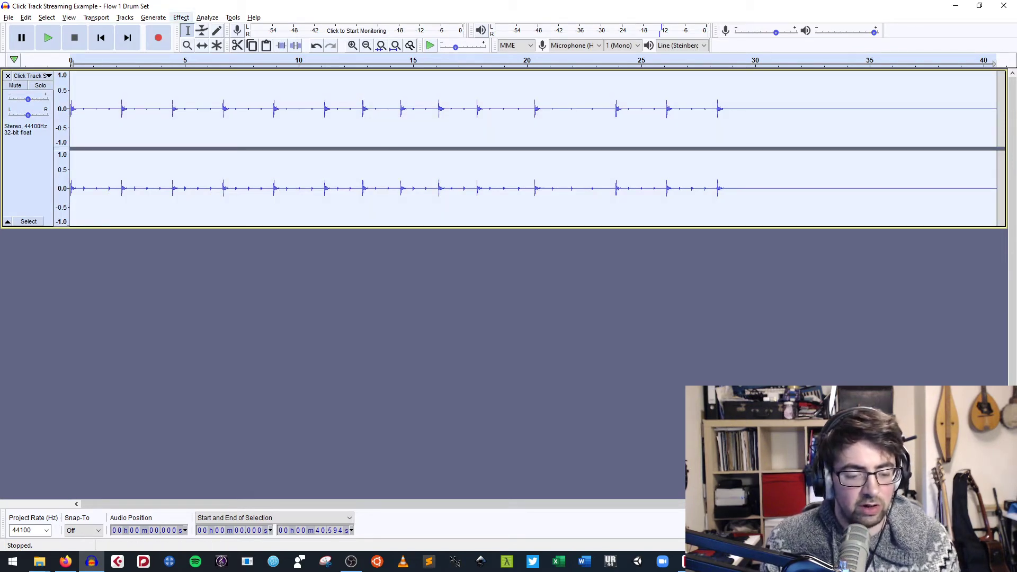
{"action": "left_click", "coordinate": [27, 75]}
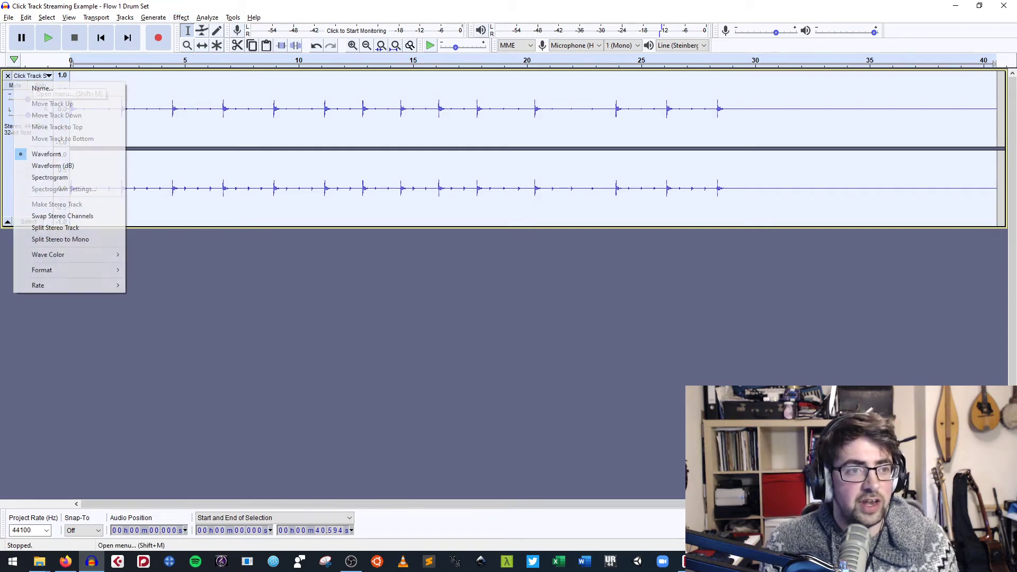
{"action": "left_click", "coordinate": [32, 89]}
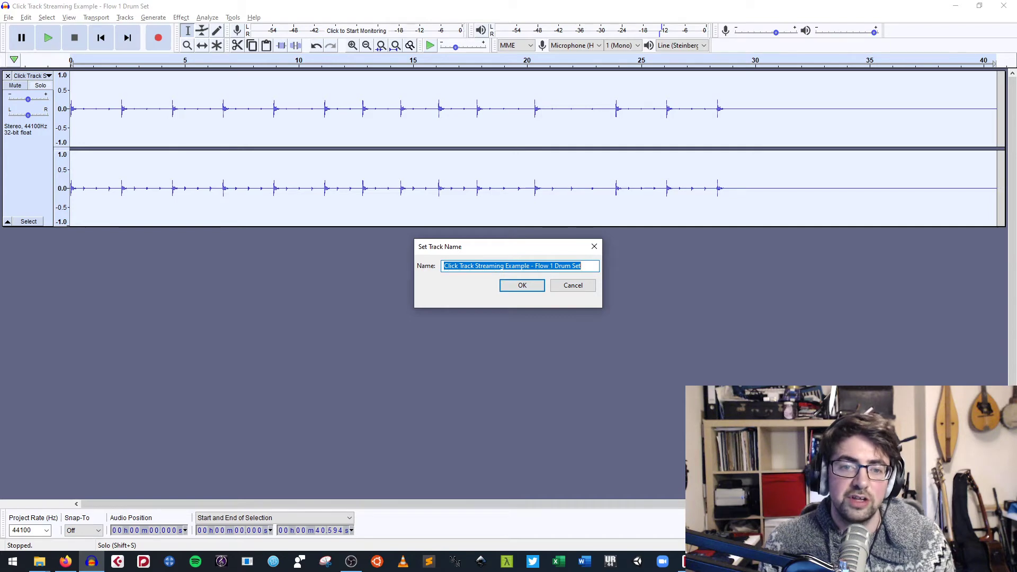
{"action": "left_click", "coordinate": [572, 285]}
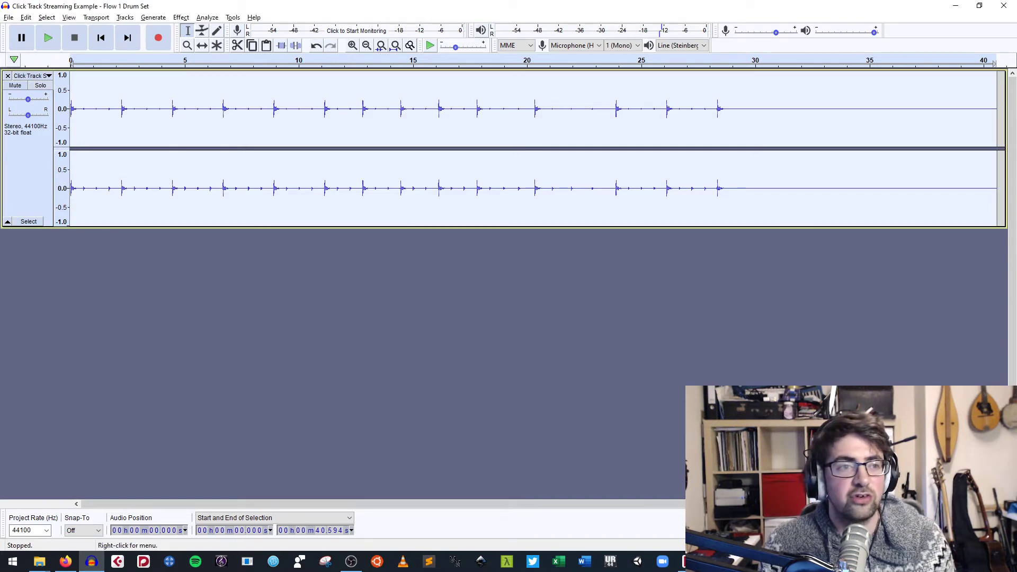
{"action": "left_click", "coordinate": [32, 76]}
{"action": "left_click", "coordinate": [42, 89]}
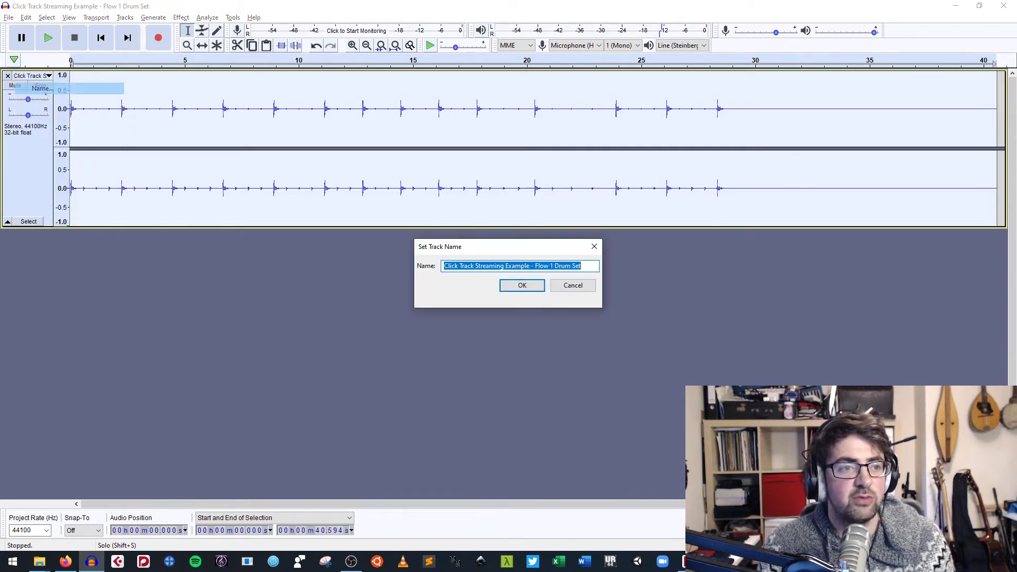
{"action": "type", "text": "Click"}
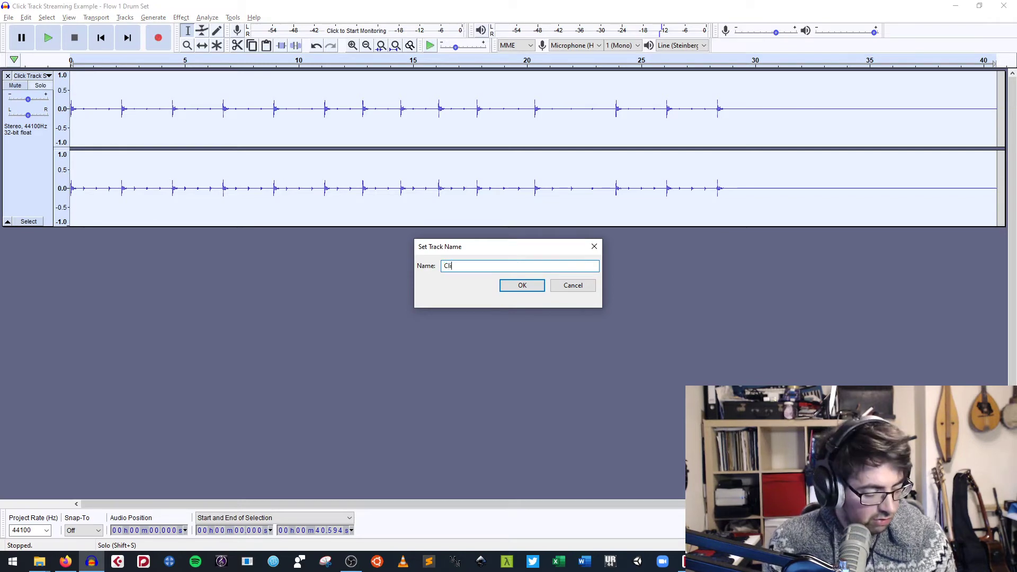
{"action": "key", "text": "Return"}
{"action": "left_click", "coordinate": [254, 302]}
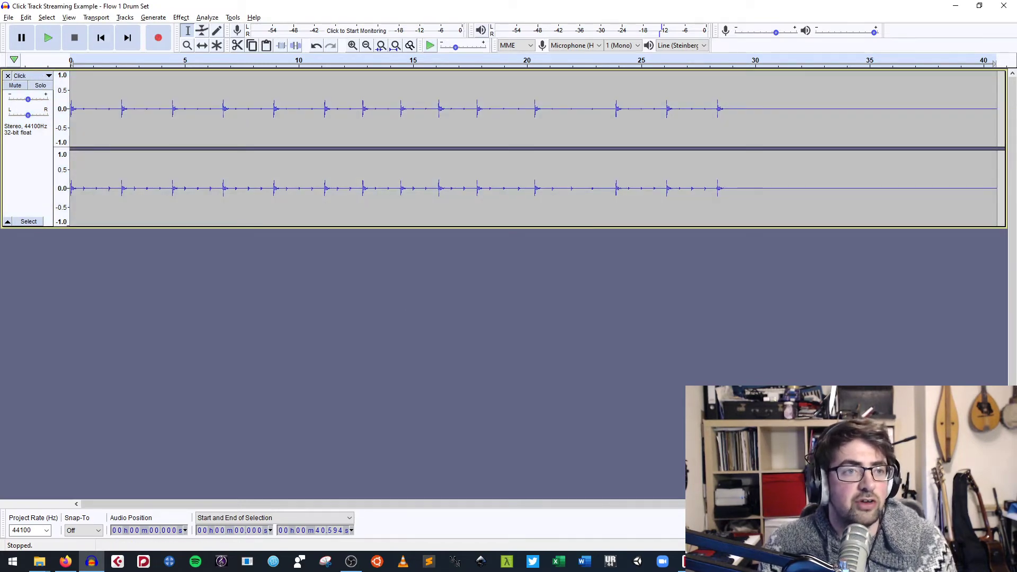
- Mix the whole stereo Click track down to mono
{"action": "key", "text": "ctrl+a"}
{"action": "left_click", "coordinate": [125, 17]}
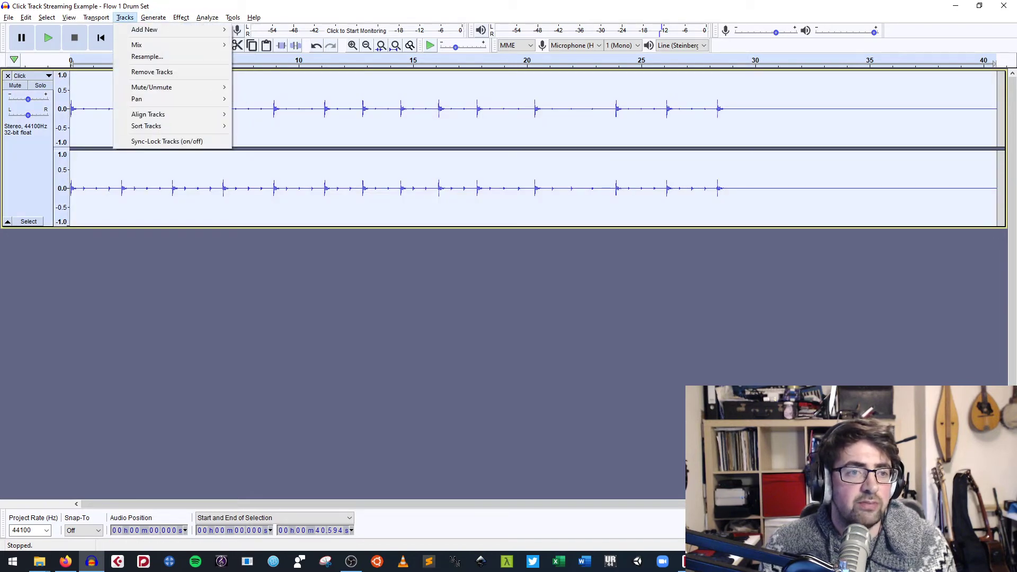
{"action": "mouse_move", "coordinate": [154, 17]}
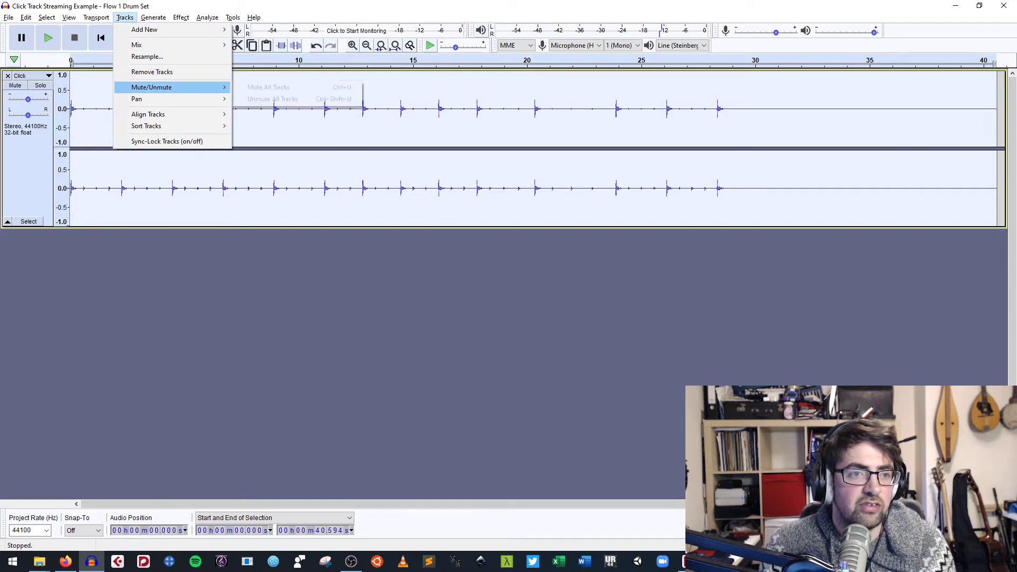
{"action": "mouse_move", "coordinate": [175, 44]}
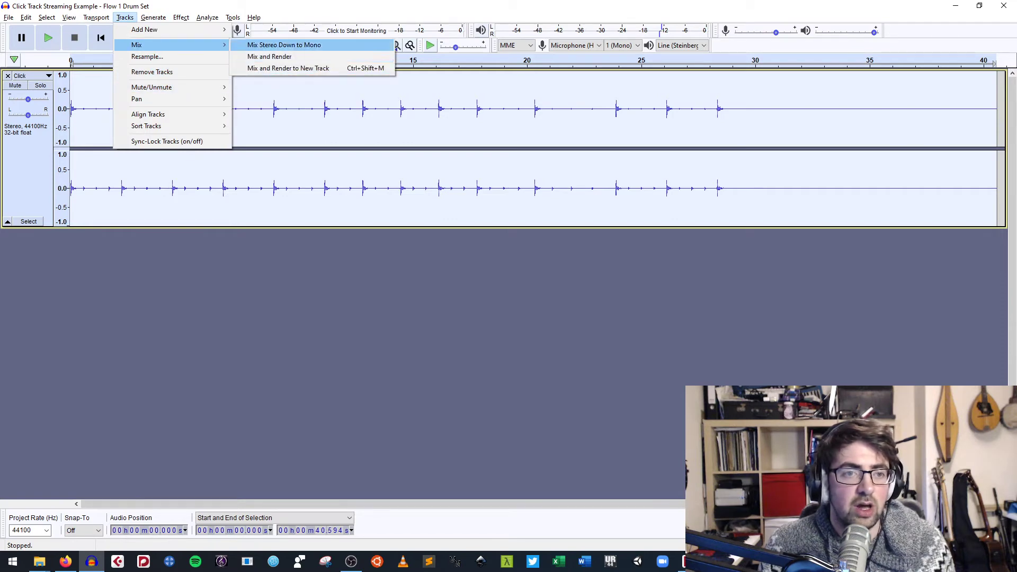
{"action": "left_click", "coordinate": [286, 45]}
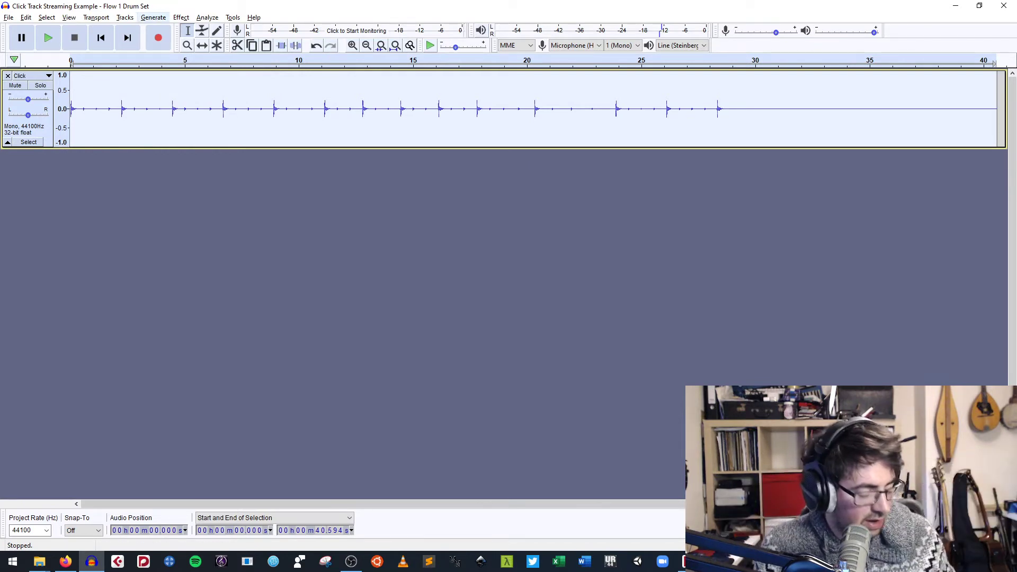
- Normalize the mono Click track with the preset settings, play its opening to check the level, and clear the selection
{"action": "left_click", "coordinate": [181, 17]}
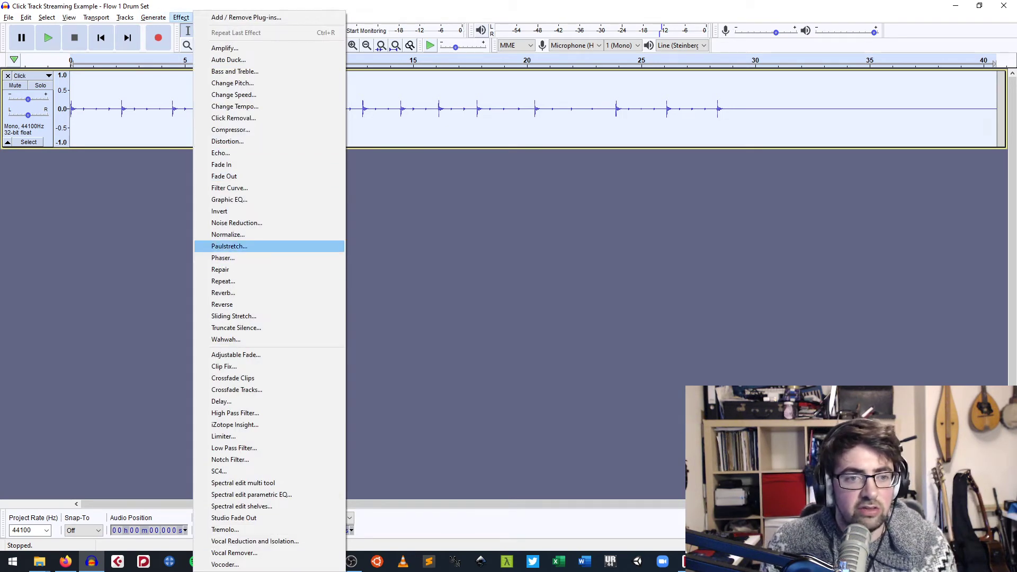
{"action": "left_click", "coordinate": [228, 234]}
{"action": "key", "text": "Return"}
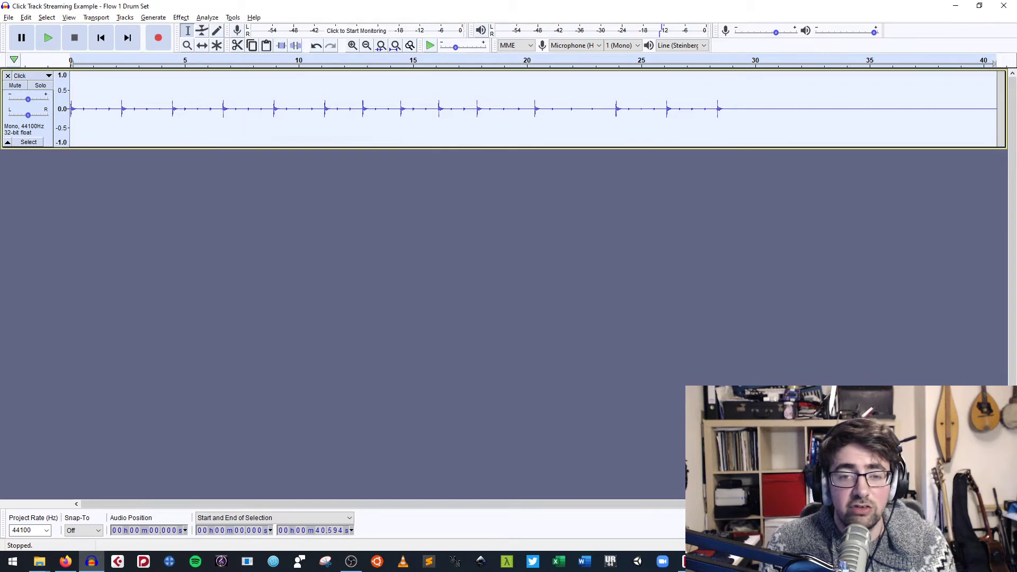
{"action": "key", "text": "space"}
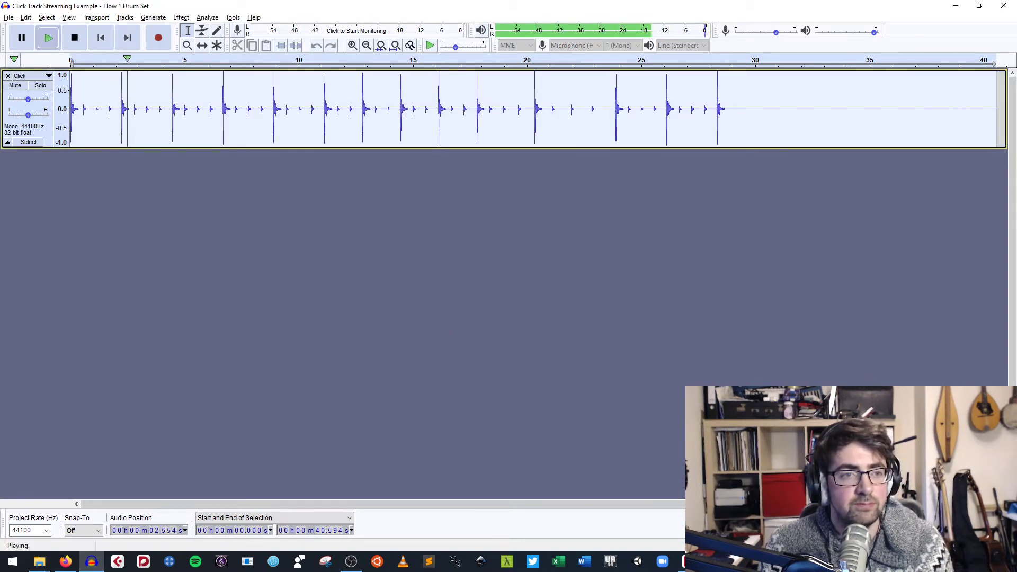
{"action": "key", "text": "space"}
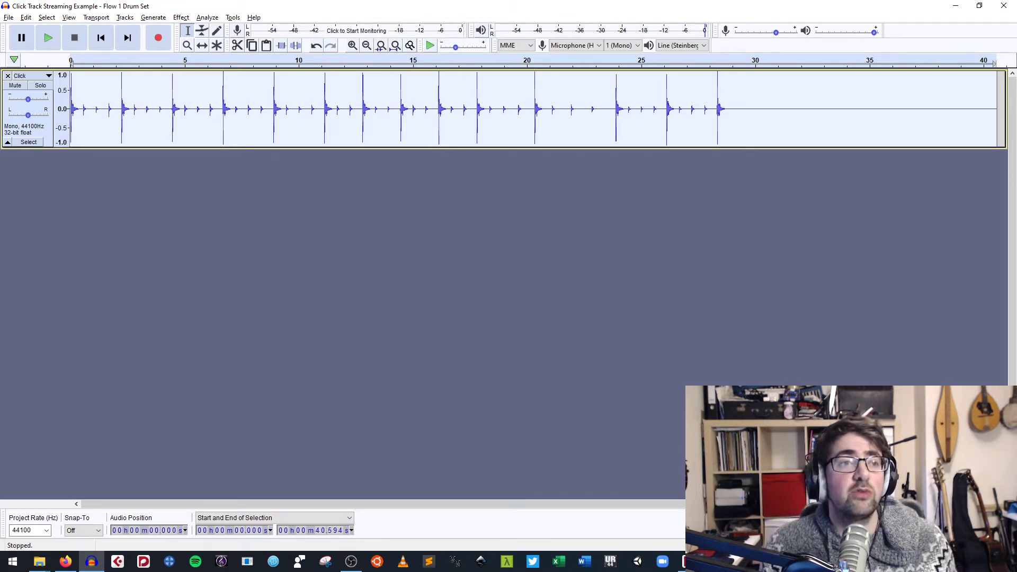
{"action": "key", "text": "ctrl+shift+a"}
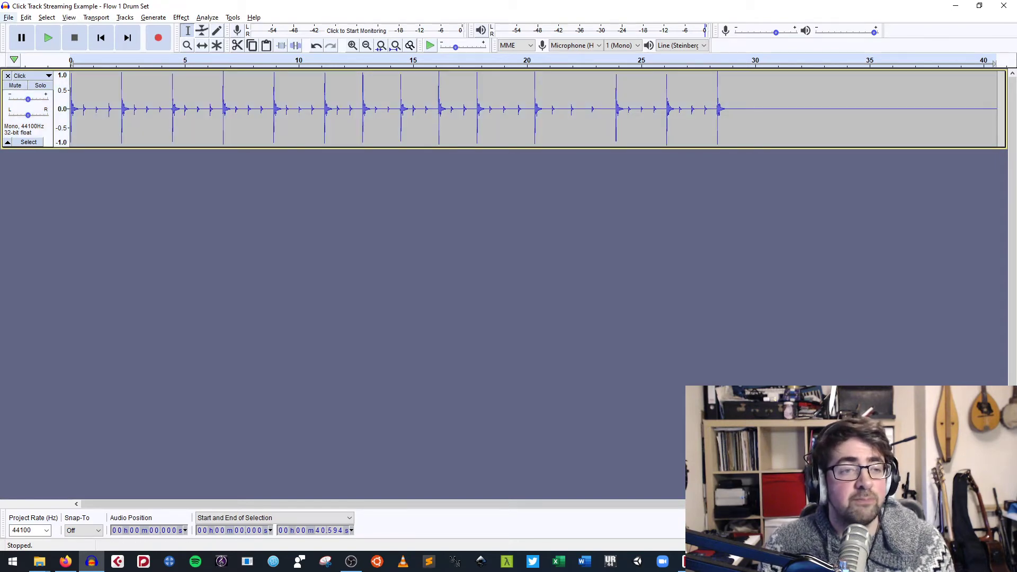
- Export the audio as an MP3 named Twinkle Click Track in the ___Files folder, keeping the existing metadata tags
{"action": "left_click", "coordinate": [8, 18]}
{"action": "mouse_move", "coordinate": [53, 96]}
{"action": "left_click", "coordinate": [139, 95]}
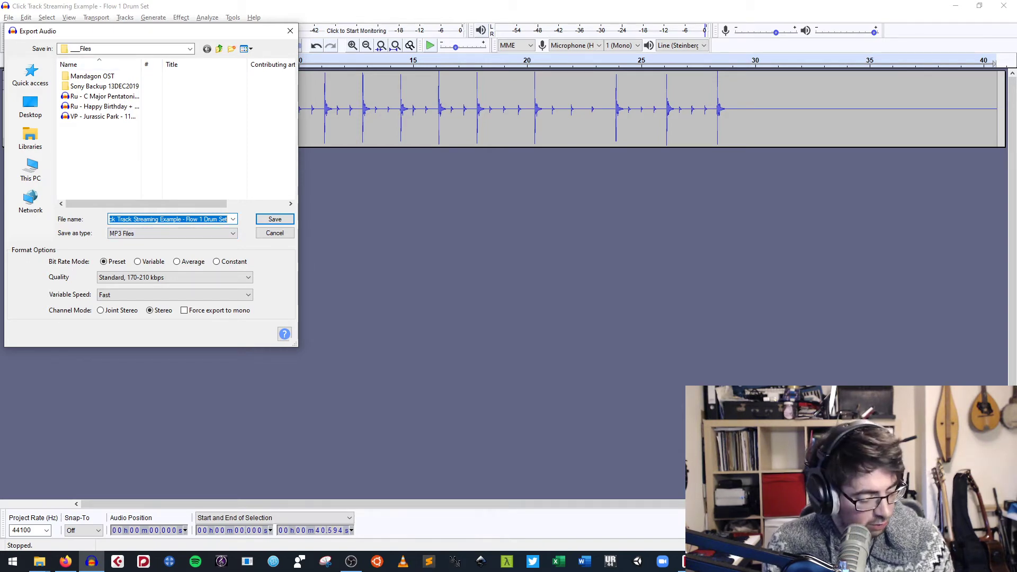
{"action": "type", "text": "T"}
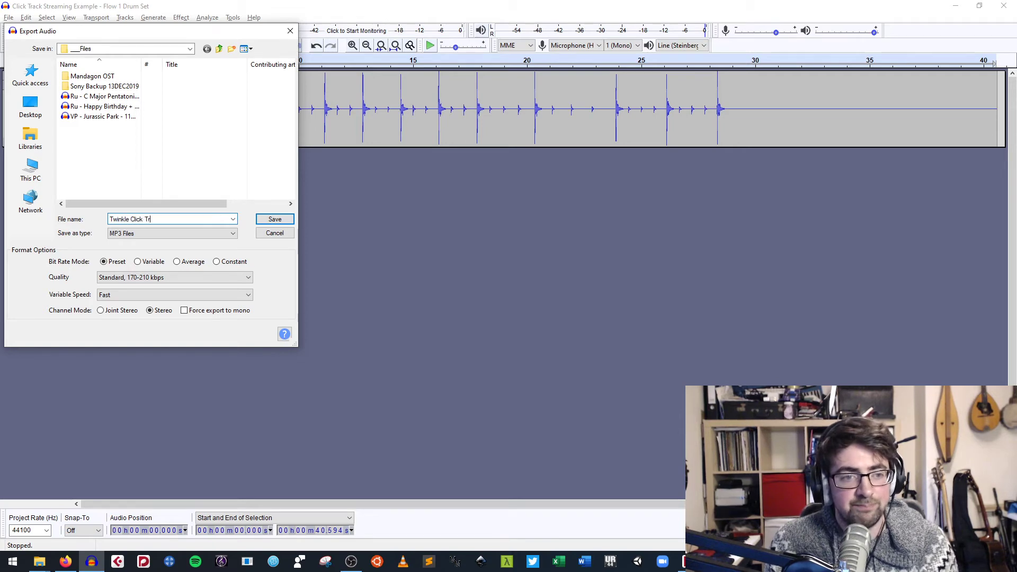
{"action": "type", "text": "winkle Click T"}
{"action": "key", "text": "Return"}
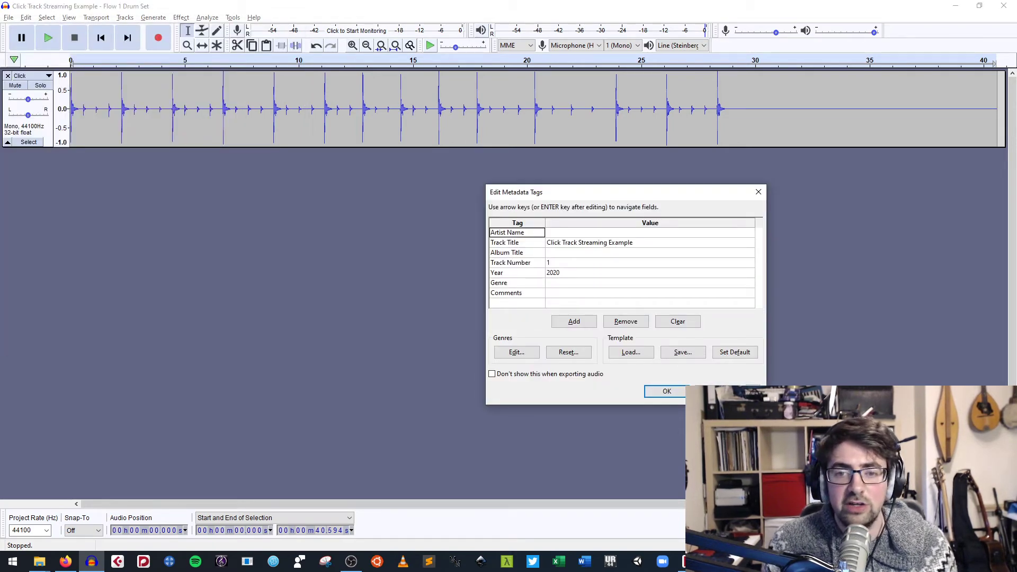
{"action": "key", "text": "Return"}
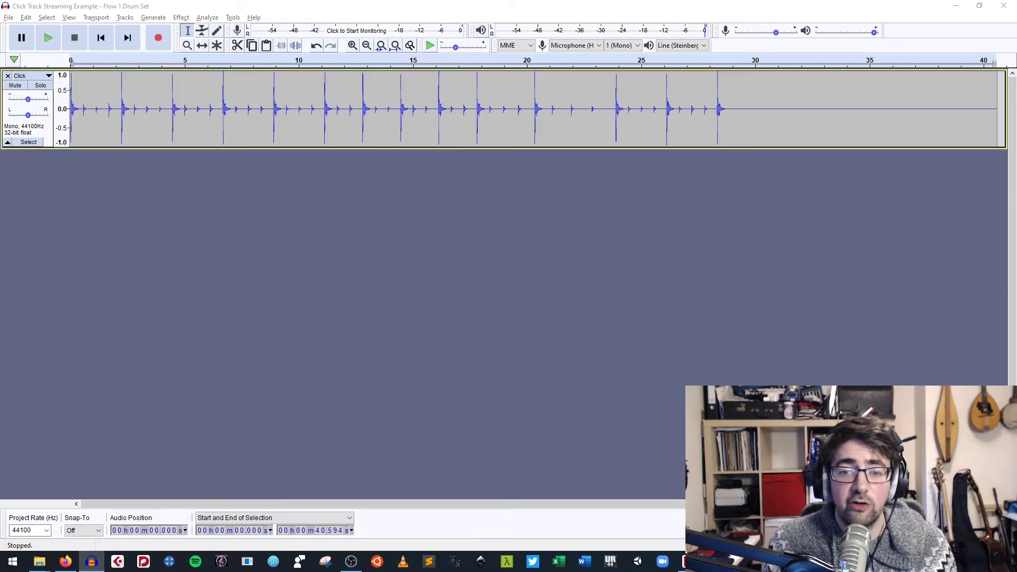
- Check the exported Twinkle Click Track from File Explorer's recent files by opening it in Audacity and viewing its file properties
{"action": "key", "text": "super+e"}
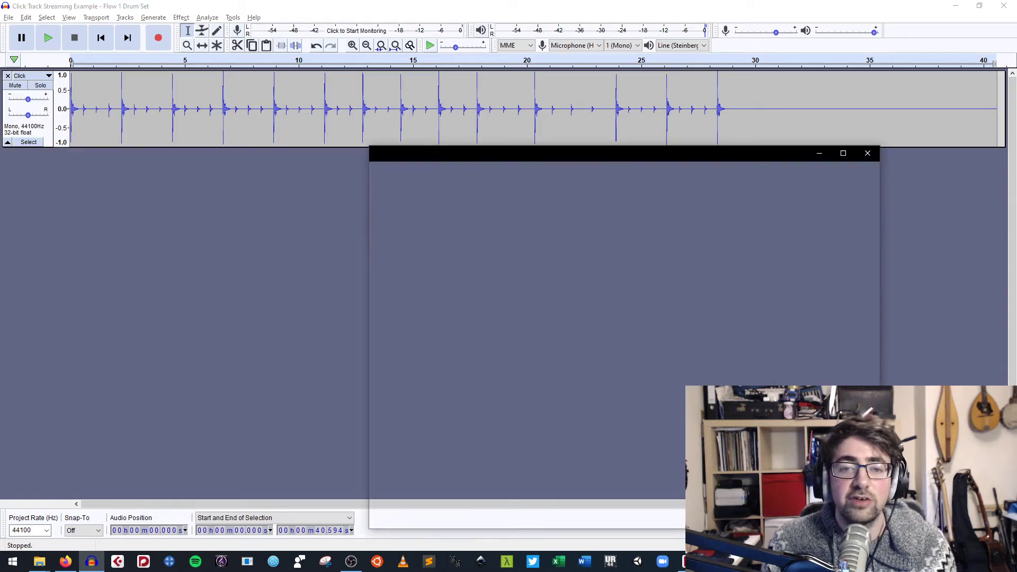
{"action": "key", "text": "Return"}
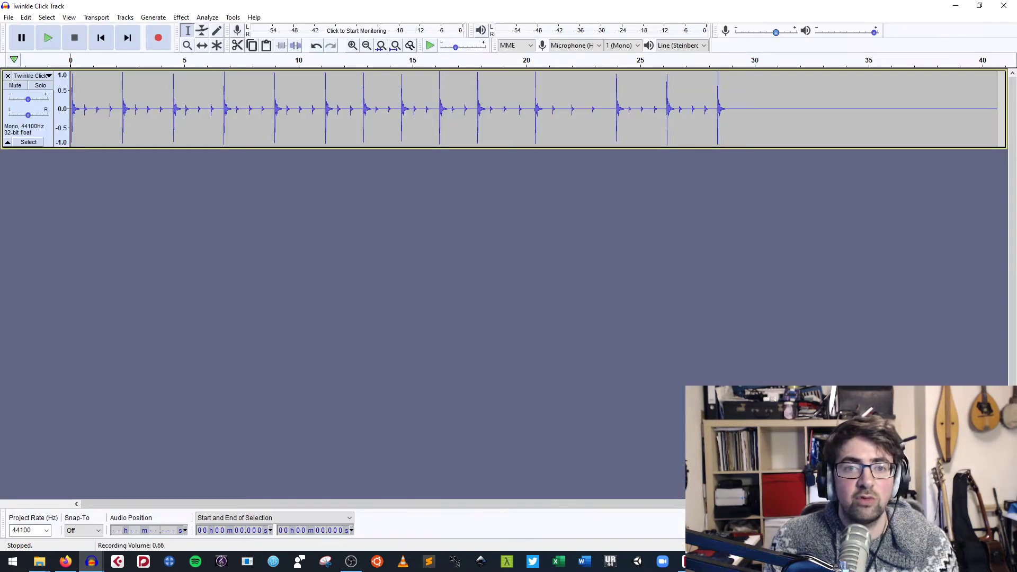
{"action": "left_click", "coordinate": [1004, 5]}
{"action": "left_click", "coordinate": [532, 277]}
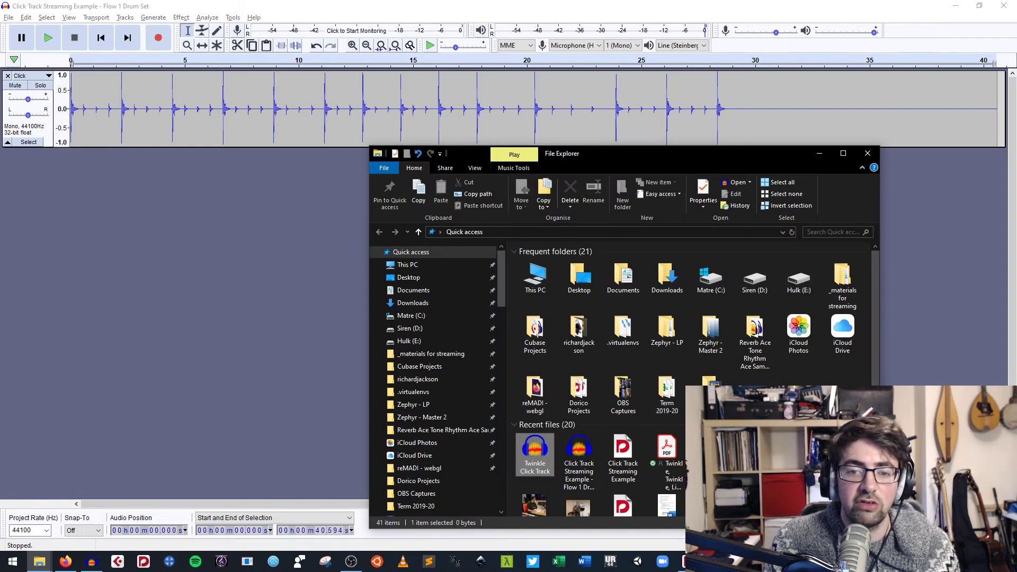
{"action": "right_click", "coordinate": [535, 453]}
{"action": "left_click", "coordinate": [567, 445]}
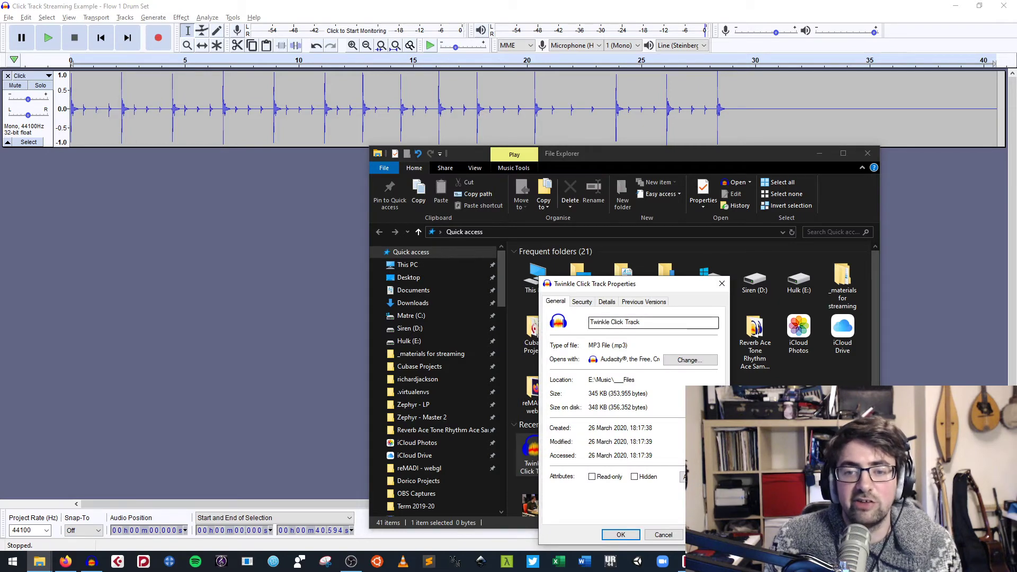
{"action": "left_click", "coordinate": [722, 283]}
{"action": "left_click", "coordinate": [868, 153]}
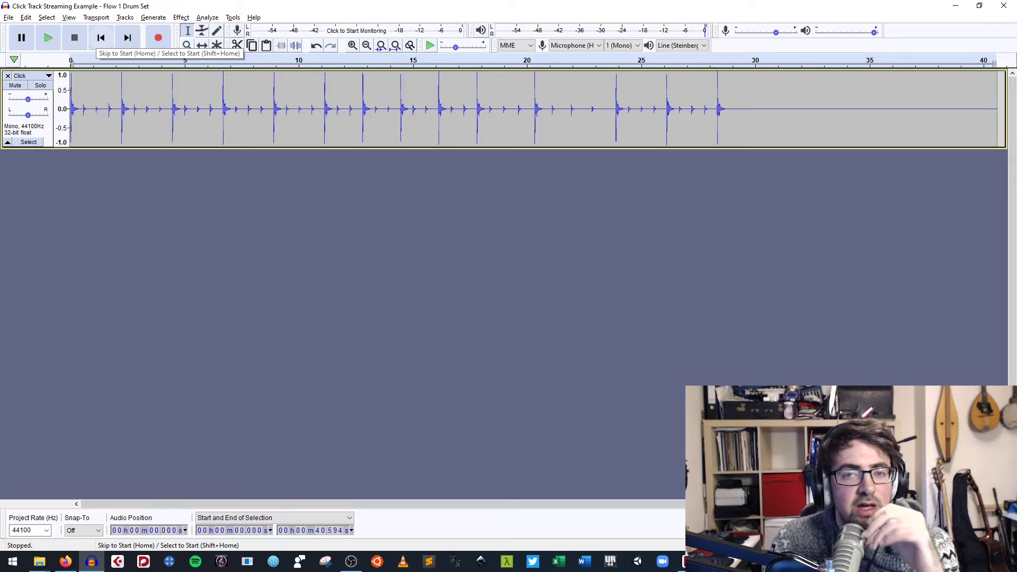
- Prepare to record from the project start with the HD Pro Webcam C920 microphone in 1 (Mono), and start input monitoring
{"action": "left_click", "coordinate": [101, 37]}
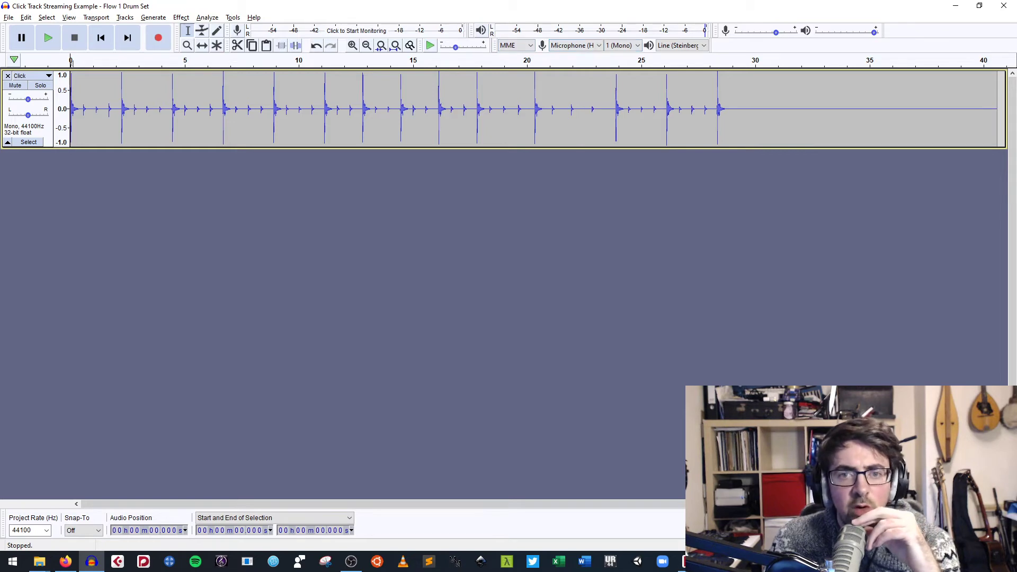
{"action": "left_click", "coordinate": [575, 45]}
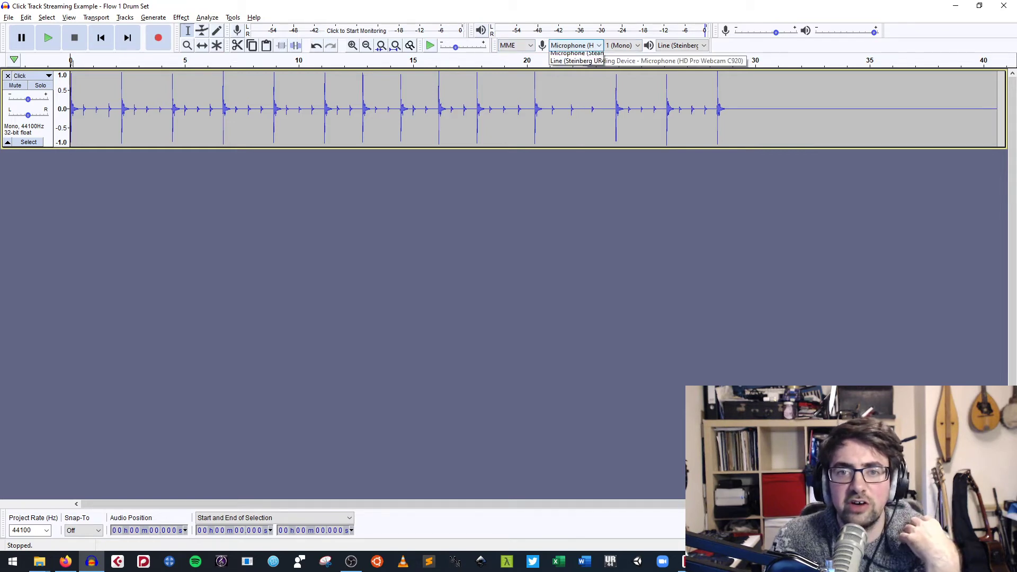
{"action": "left_click", "coordinate": [584, 46]}
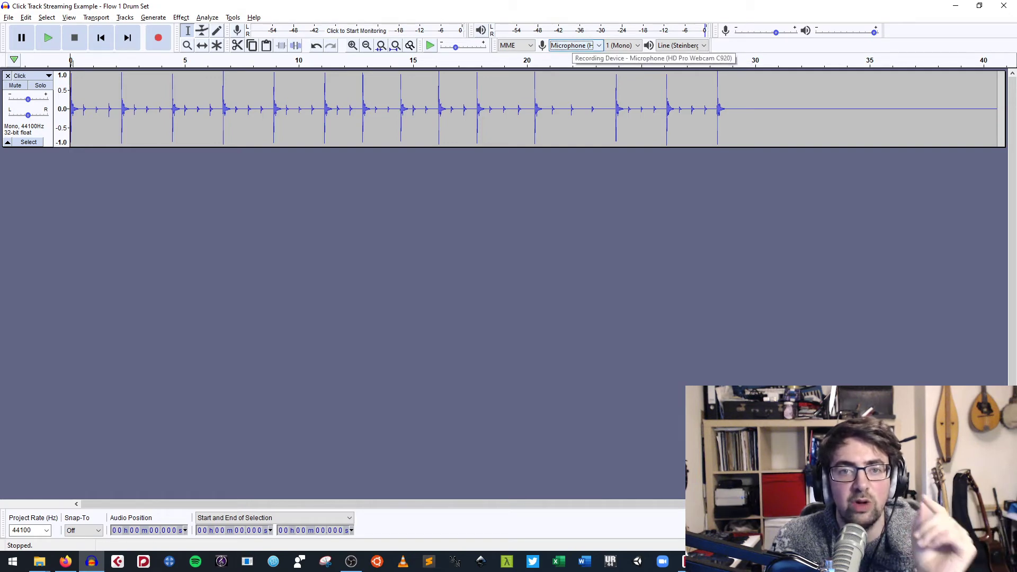
{"action": "left_click", "coordinate": [575, 46]}
{"action": "left_click", "coordinate": [583, 45]}
{"action": "left_click", "coordinate": [613, 46]}
{"action": "left_click", "coordinate": [612, 46]}
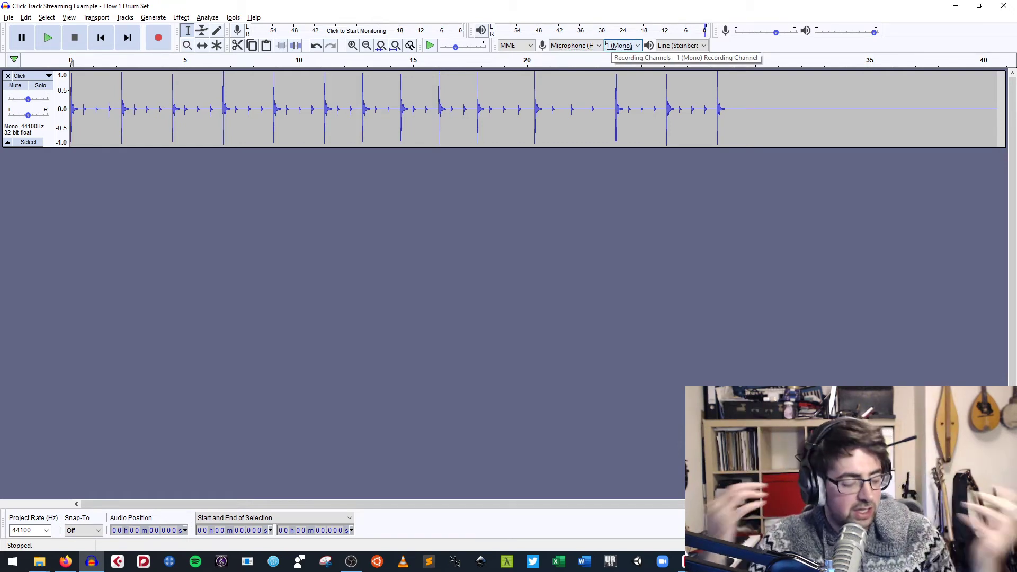
{"action": "left_click", "coordinate": [356, 31]}
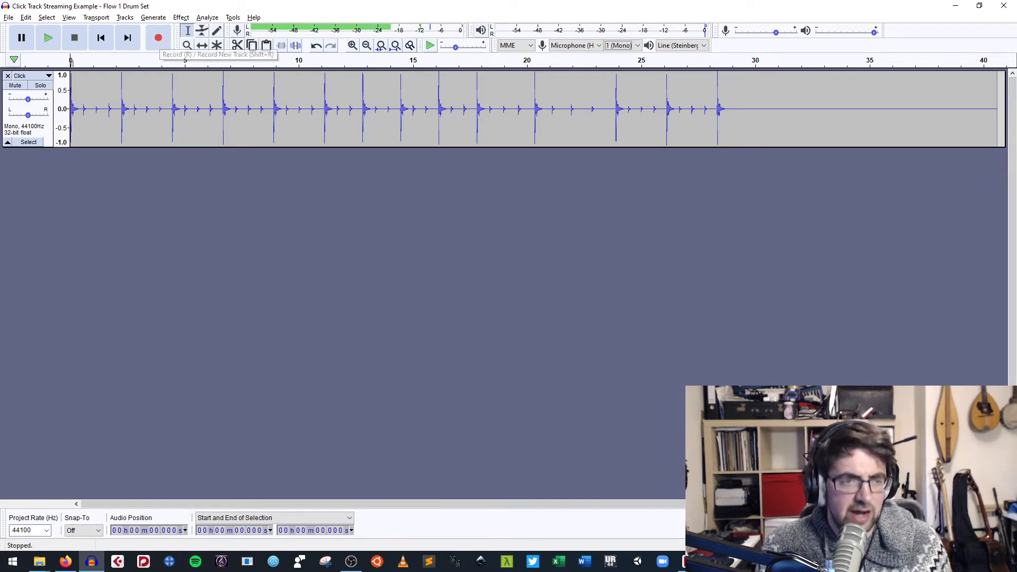
- Record a trial part on a new track from the project start against the click, and delete the recorded track
{"action": "left_click", "coordinate": [101, 38]}
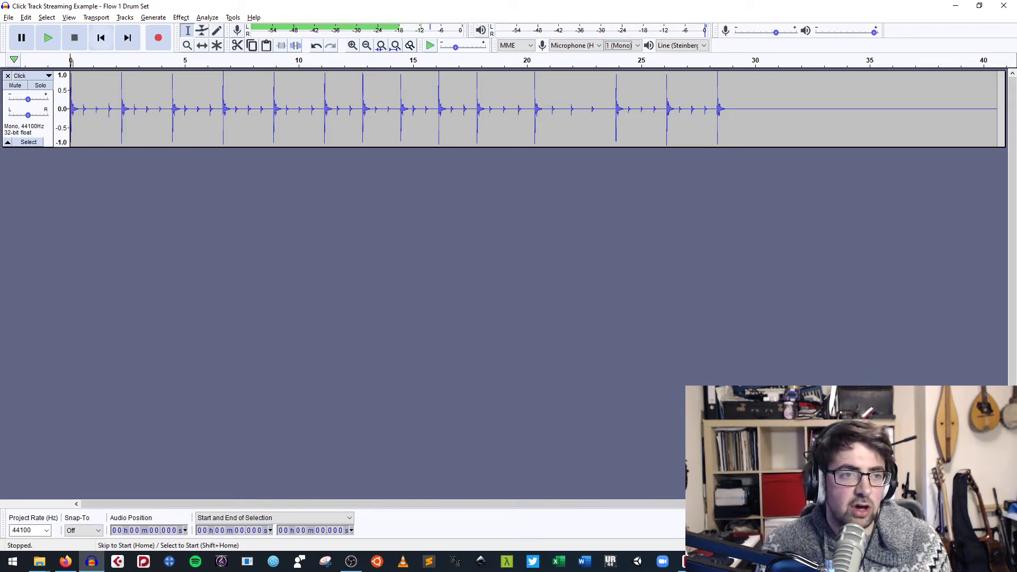
{"action": "key", "text": "shift"}
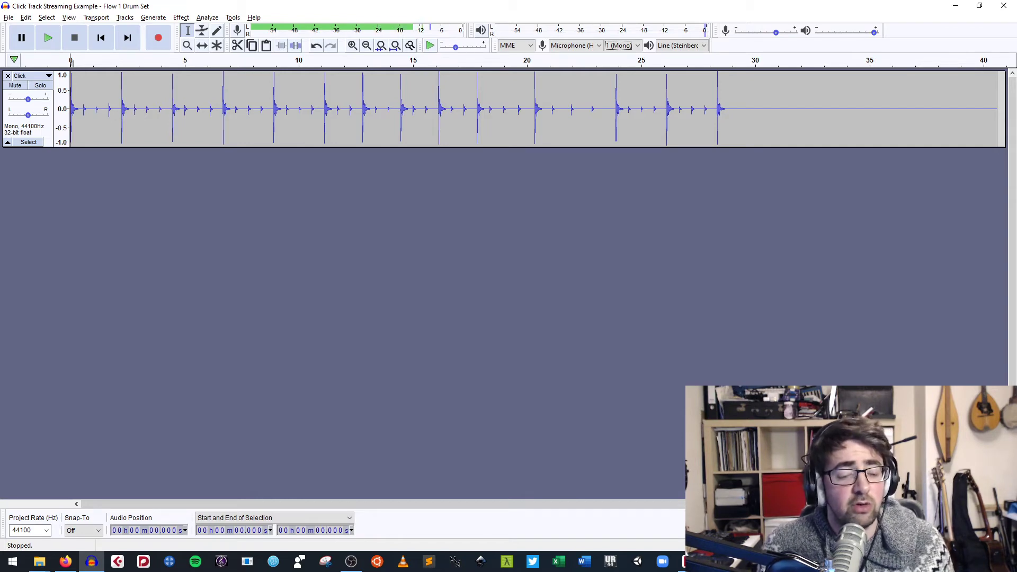
{"action": "key", "text": "r"}
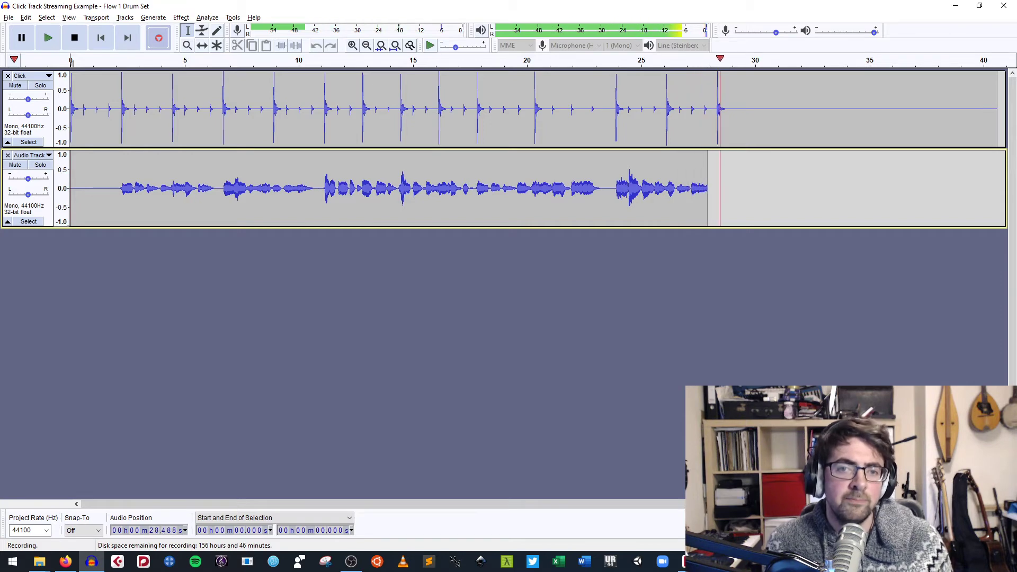
{"action": "key", "text": "space"}
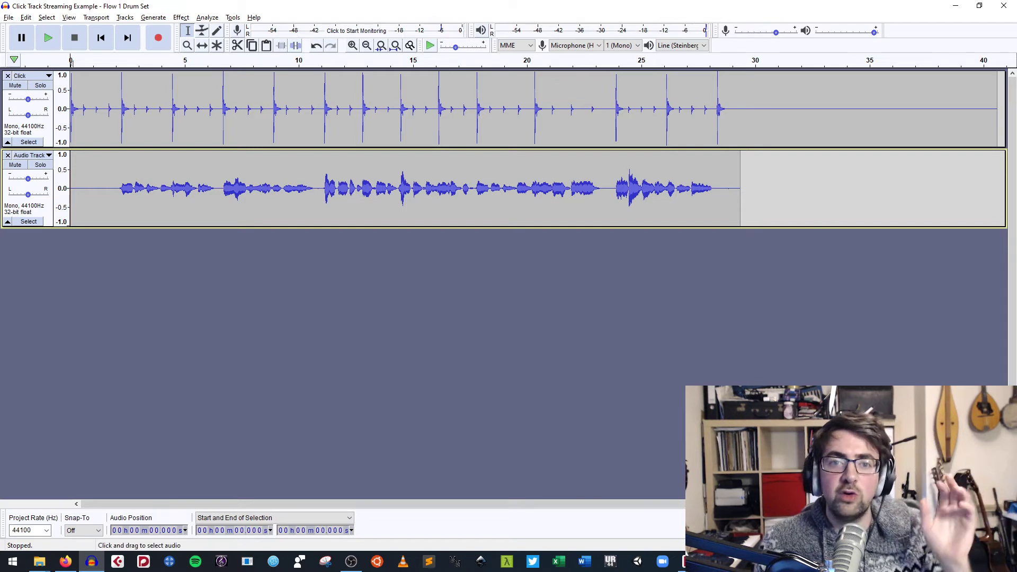
{"action": "left_click_drag", "start_coordinate": [534, 109], "coordinate": [594, 109]}
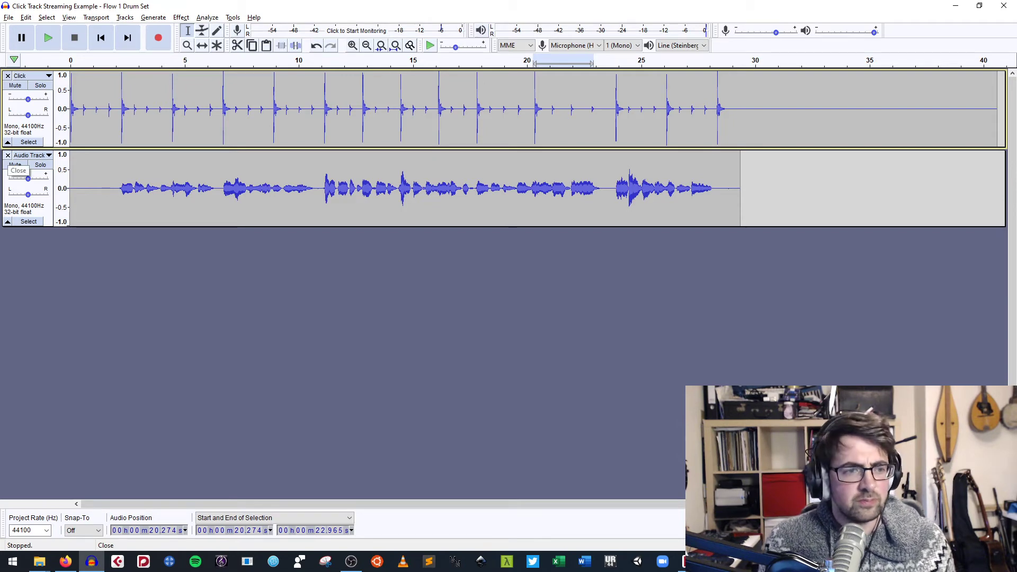
{"action": "left_click", "coordinate": [8, 156]}
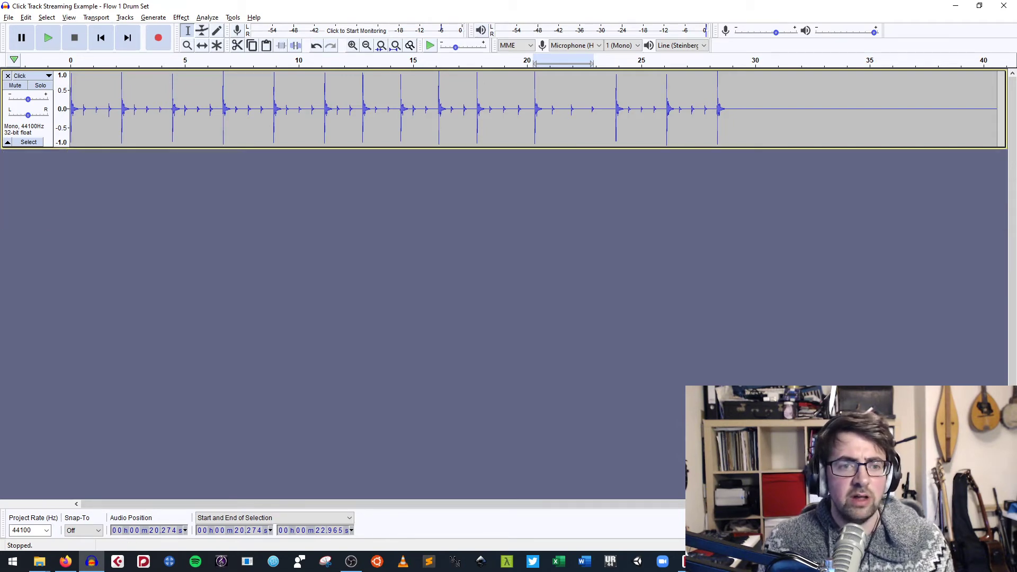
- Import the Twinkle Twinkle Clarinet (B Flat) and Flute WAV files from the Click Track Demo folder in _materials for streaming
{"action": "key", "text": "super+e"}
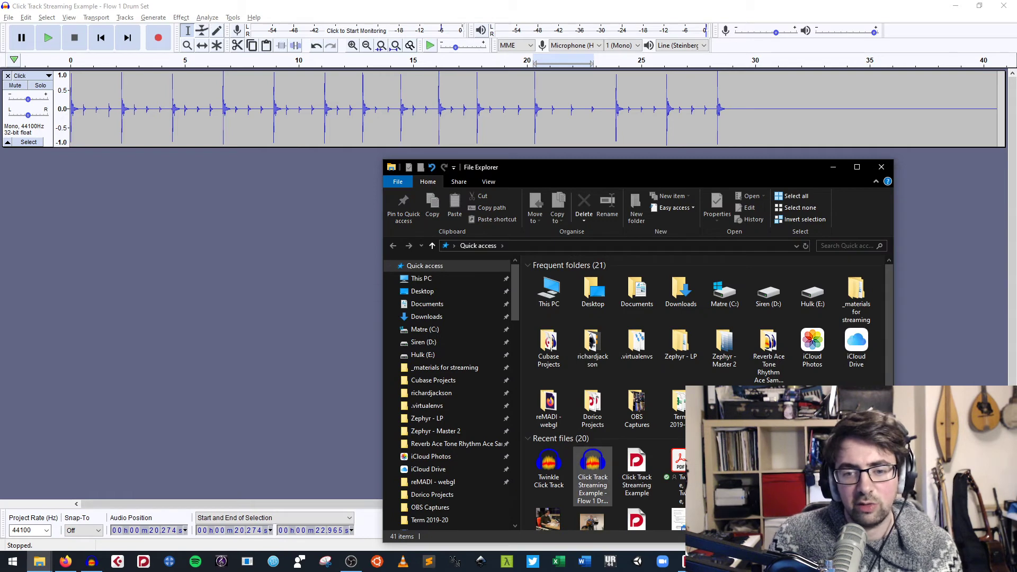
{"action": "left_click", "coordinate": [445, 367]}
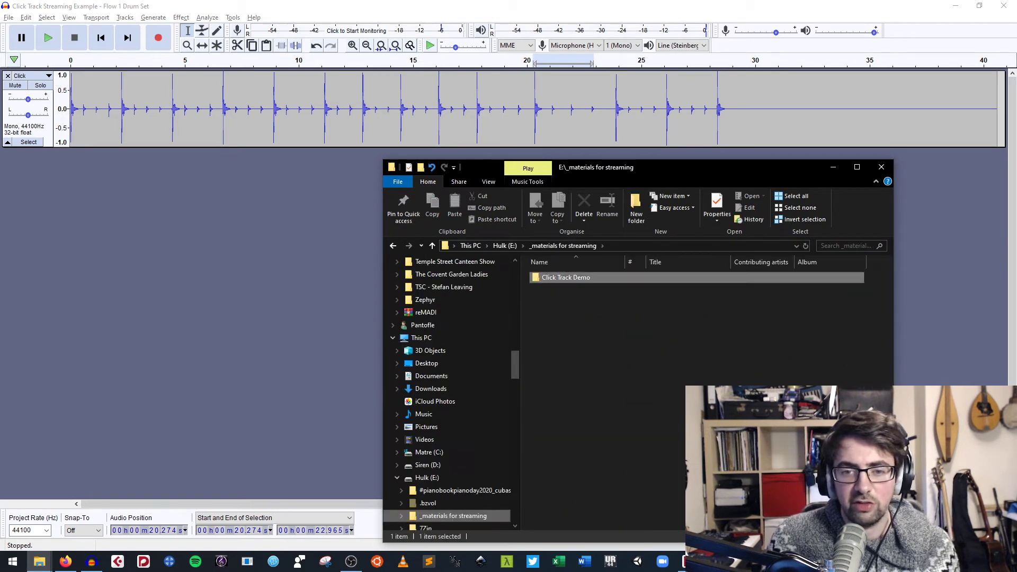
{"action": "double_click", "coordinate": [566, 277]}
{"action": "left_click", "coordinate": [571, 289]}
{"action": "left_click", "coordinate": [573, 277], "text": "ctrl"}
{"action": "left_click_drag", "start_coordinate": [607, 262], "coordinate": [760, 261]}
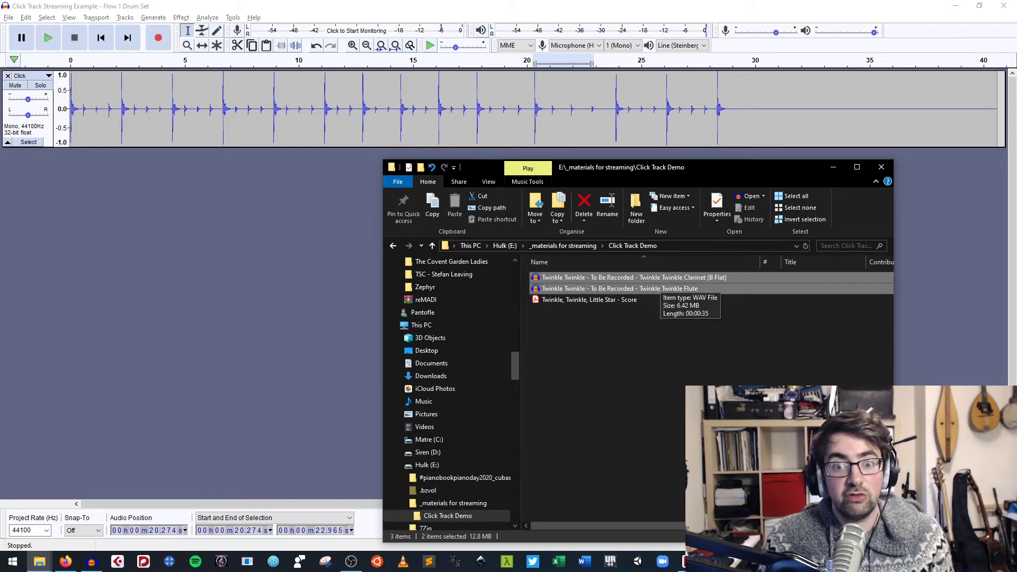
{"action": "left_click_drag", "start_coordinate": [609, 277], "coordinate": [236, 244]}
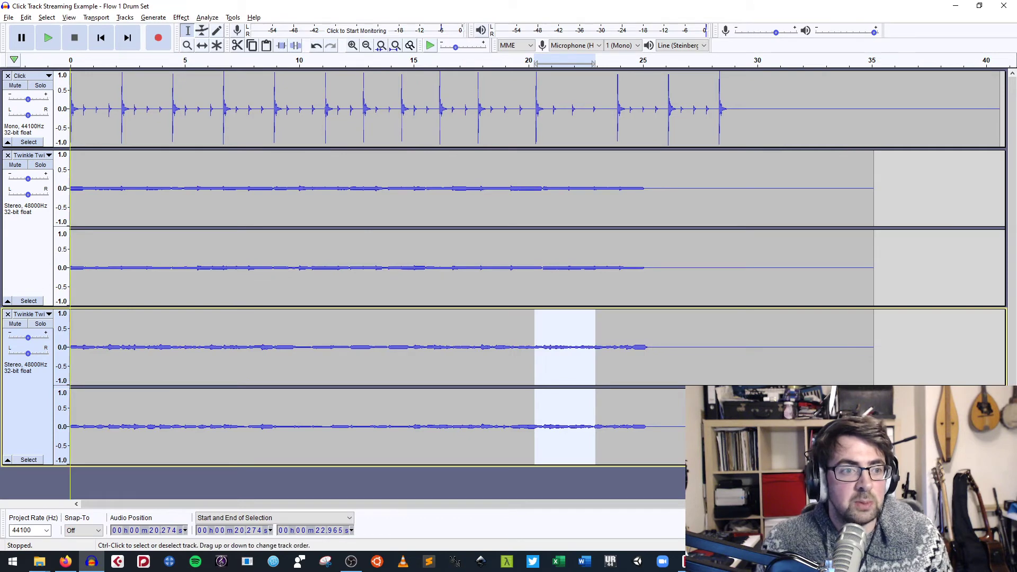
- Open the Twinkle, Twinkle, Little Star - Score PDF from the Click Track Demo folder, look through both parts, and close it
{"action": "left_click", "coordinate": [26, 249]}
{"action": "left_click", "coordinate": [39, 562]}
{"action": "left_click", "coordinate": [620, 350]}
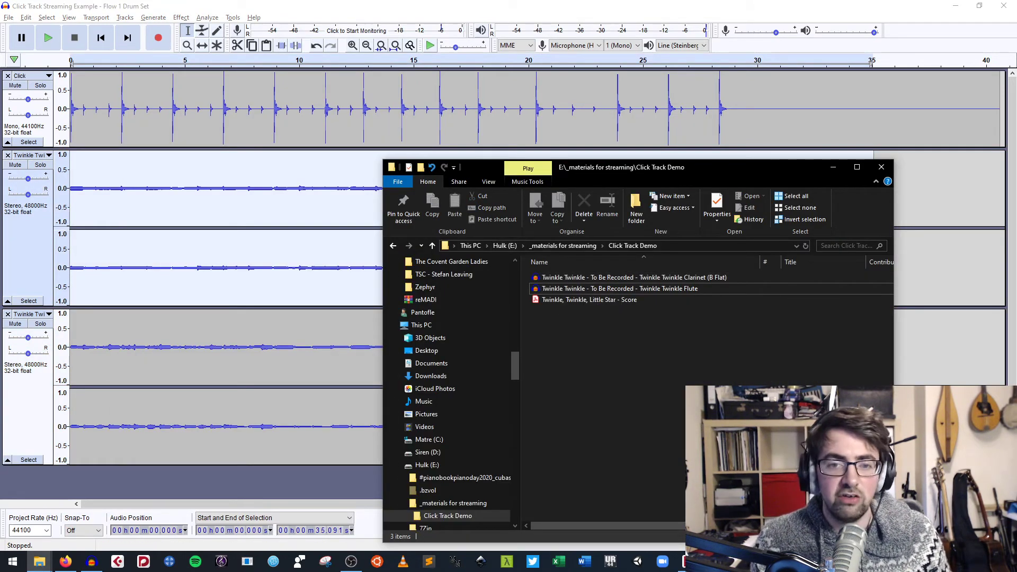
{"action": "left_click", "coordinate": [599, 300]}
{"action": "double_click", "coordinate": [599, 299]}
{"action": "scroll", "coordinate": [443, 307], "scroll_direction": "down", "scroll_amount": 10}
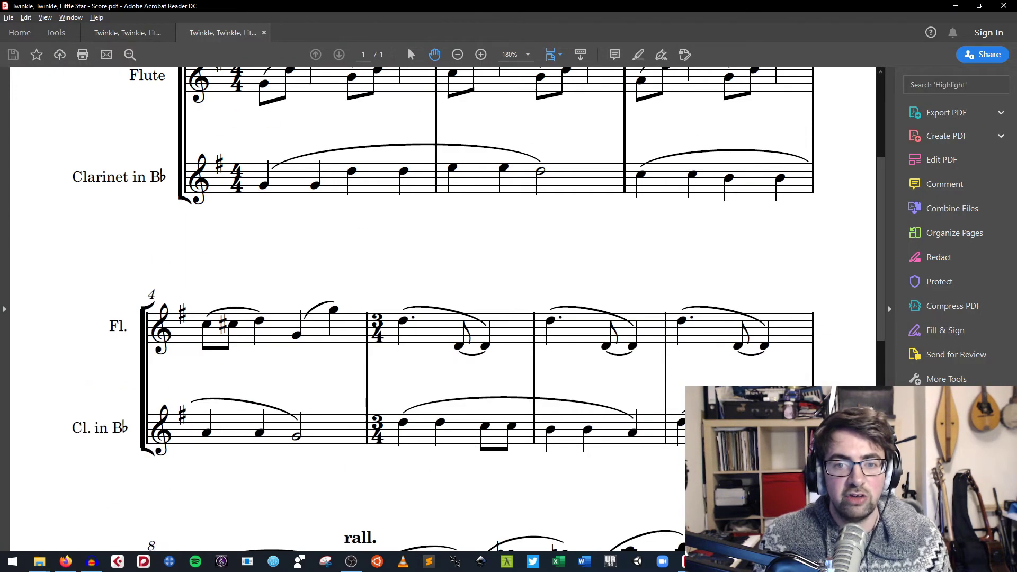
{"action": "scroll", "coordinate": [443, 307], "scroll_direction": "up", "scroll_amount": 8}
{"action": "scroll", "coordinate": [442, 308], "scroll_direction": "up", "scroll_amount": 3}
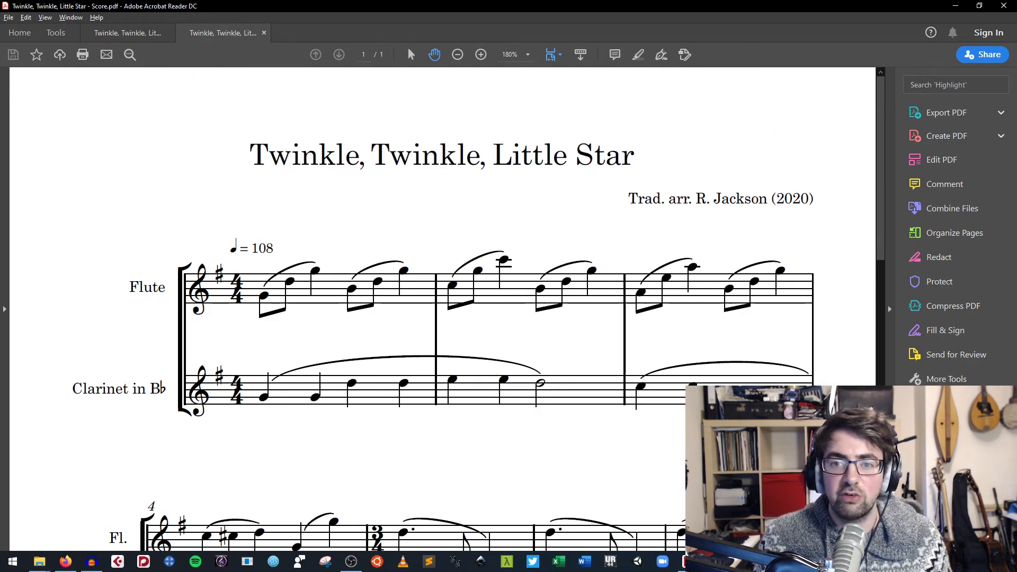
{"action": "left_click", "coordinate": [1004, 5]}
{"action": "left_click", "coordinate": [510, 301]}
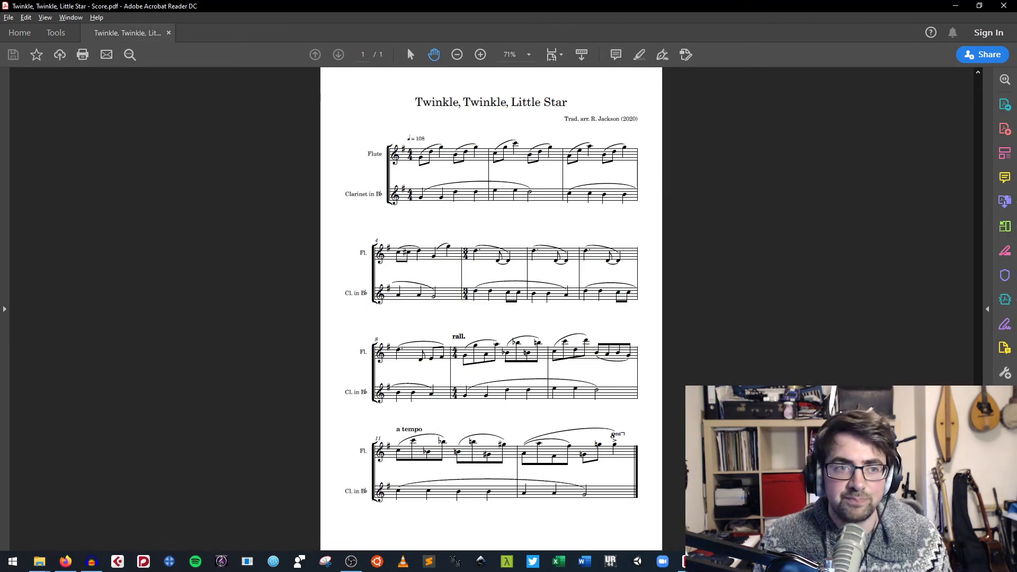
{"action": "key", "text": "alt+Tab"}
{"action": "left_click", "coordinate": [1004, 5]}
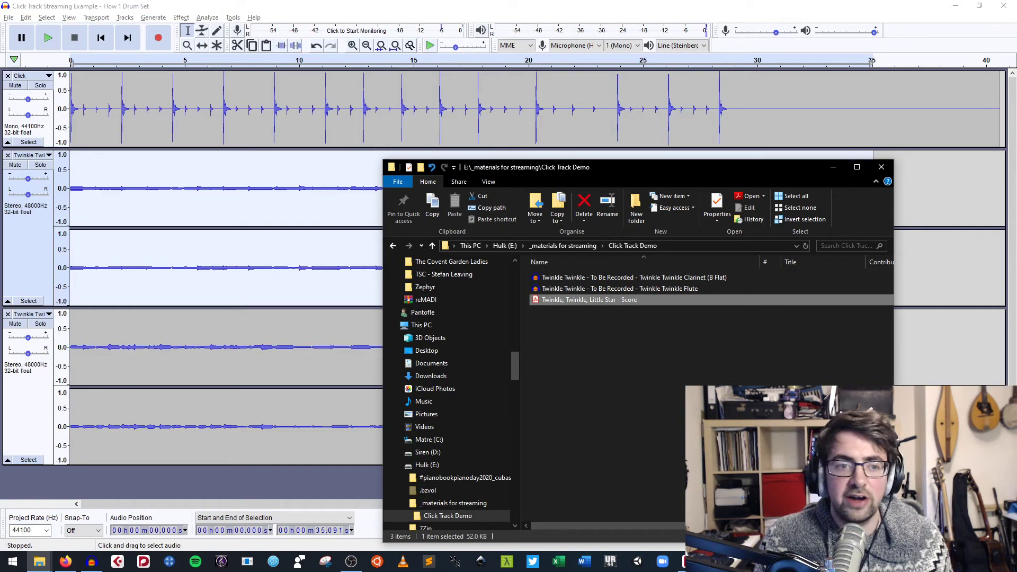
- Shift the imported clarinet and flute tracks together with the Time Shift Tool to the second bar's click, at about 2.255 s
{"action": "left_click", "coordinate": [27, 255]}
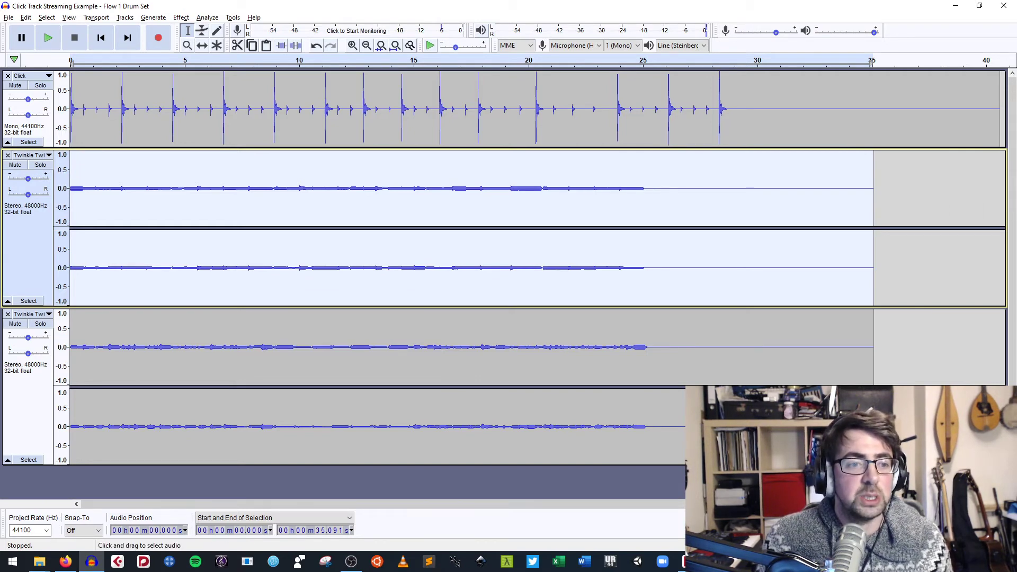
{"action": "left_click", "coordinate": [29, 403], "text": "shift"}
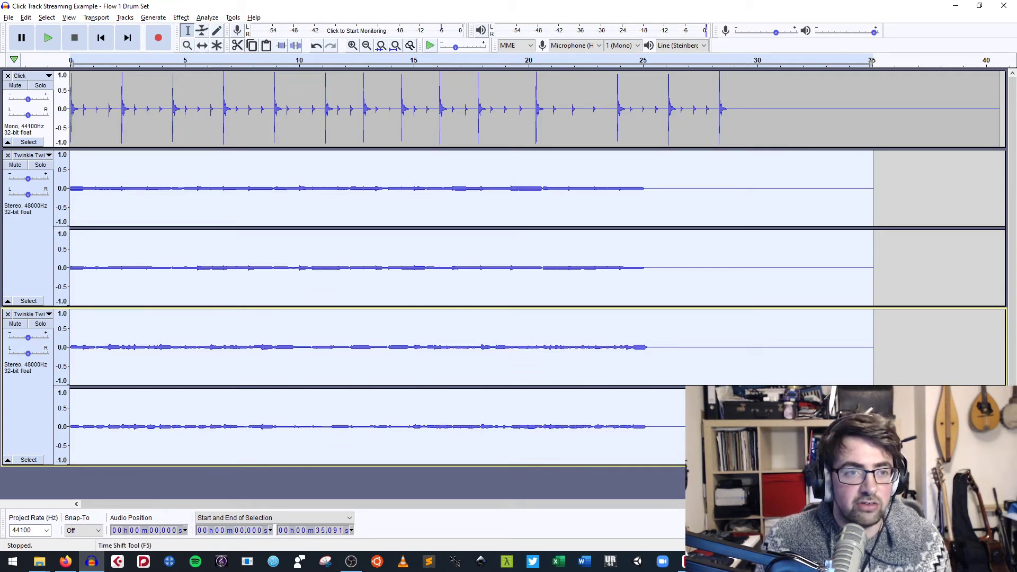
{"action": "left_click", "coordinate": [202, 45]}
{"action": "left_click_drag", "start_coordinate": [159, 267], "coordinate": [210, 267]}
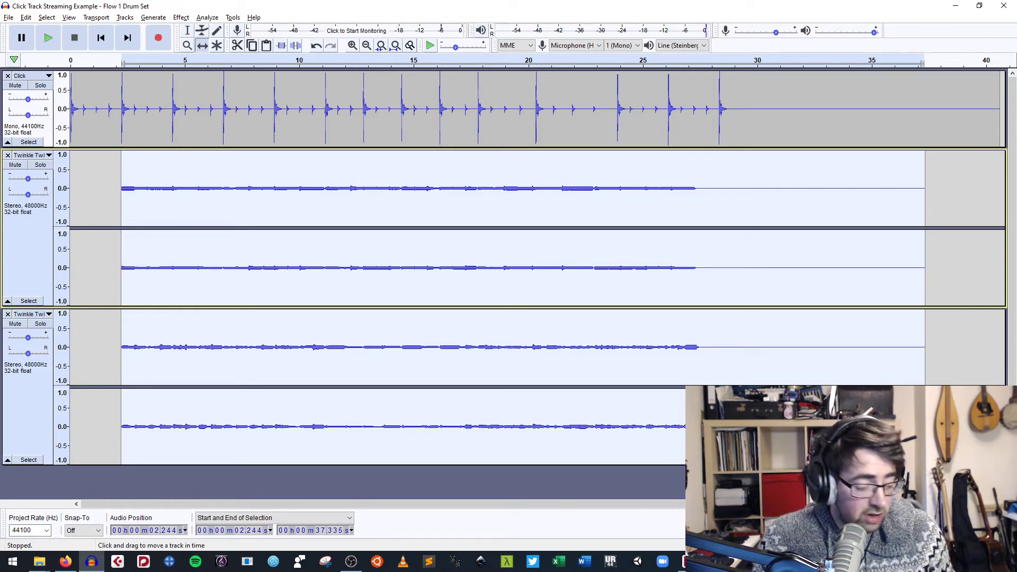
{"action": "key", "text": "ctrl+z"}
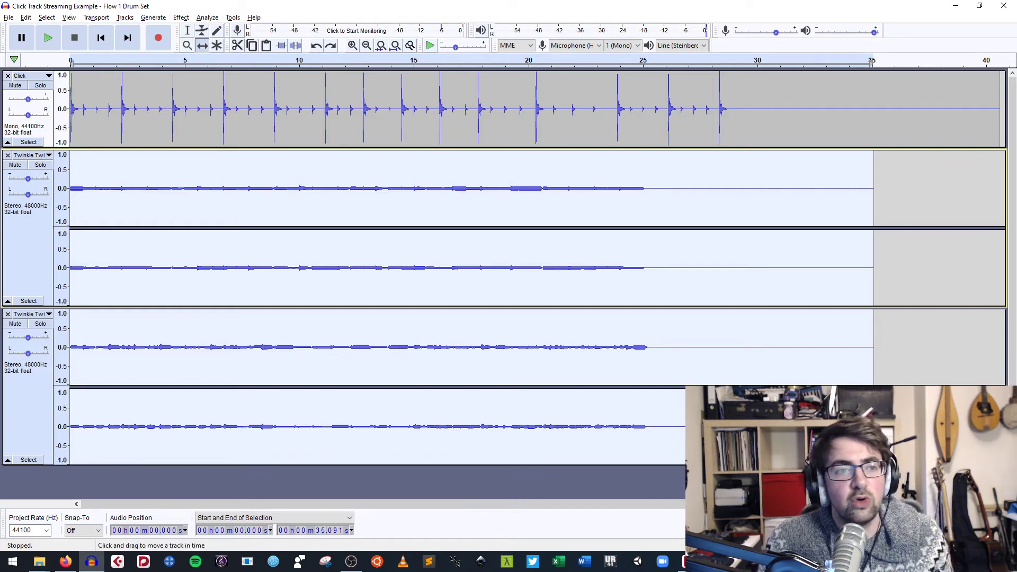
{"action": "left_click_drag", "start_coordinate": [371, 212], "coordinate": [424, 212]}
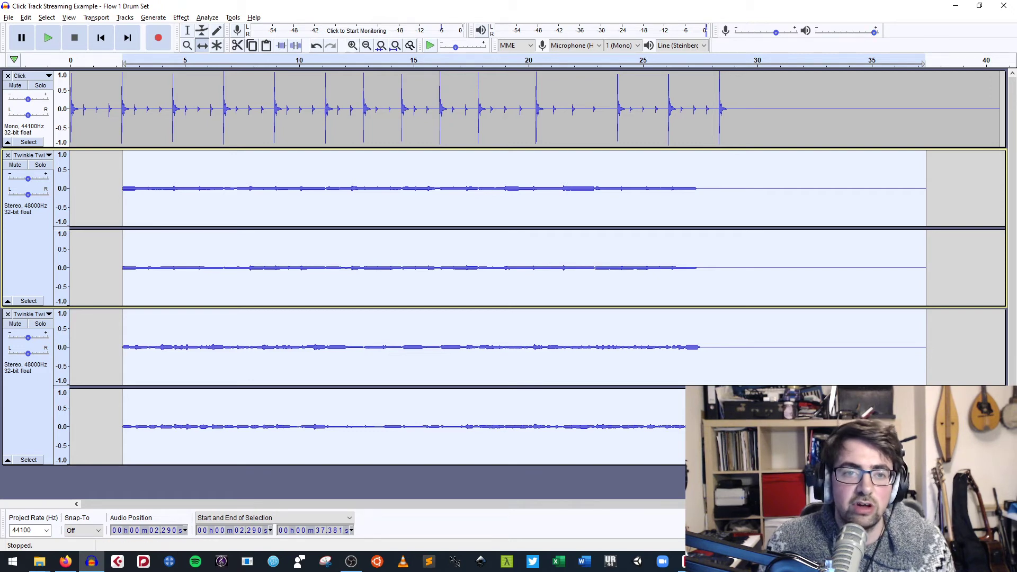
{"action": "left_click", "coordinate": [352, 45]}
{"action": "left_click", "coordinate": [353, 46]}
{"action": "left_click_drag", "start_coordinate": [503, 504], "coordinate": [188, 504]}
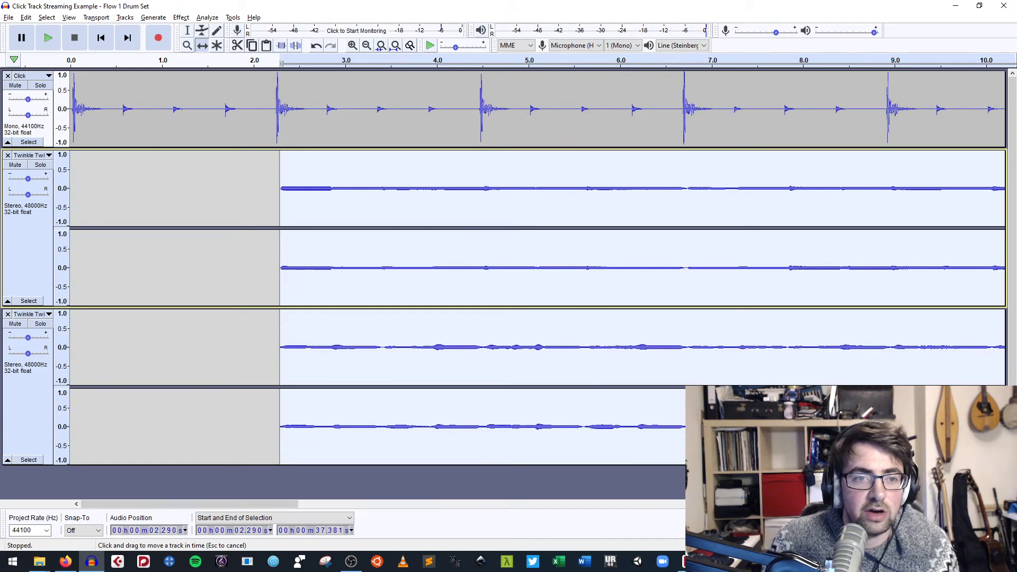
{"action": "left_click_drag", "start_coordinate": [302, 196], "coordinate": [299, 196]}
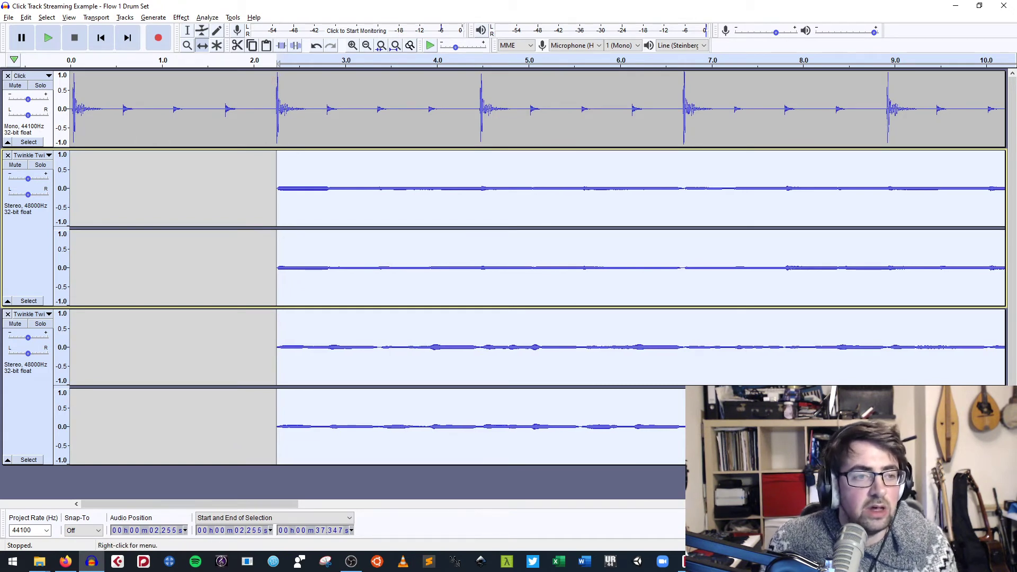
- Rename the clarinet track as Cl and the flute track as Fl
{"action": "left_click", "coordinate": [29, 155]}
{"action": "left_click", "coordinate": [37, 166]}
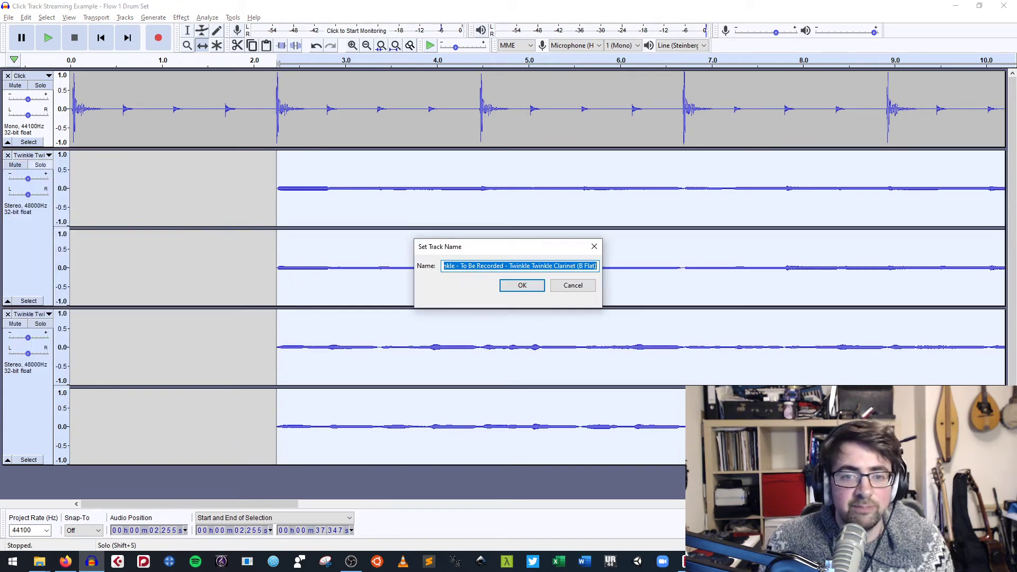
{"action": "type", "text": "Cla"}
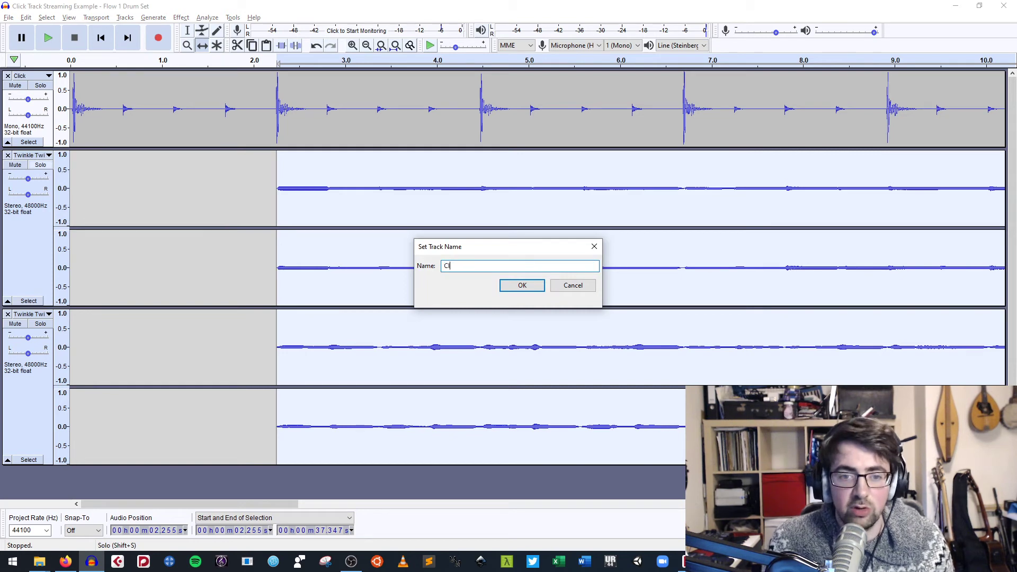
{"action": "key", "text": "Return"}
{"action": "left_click", "coordinate": [29, 314]}
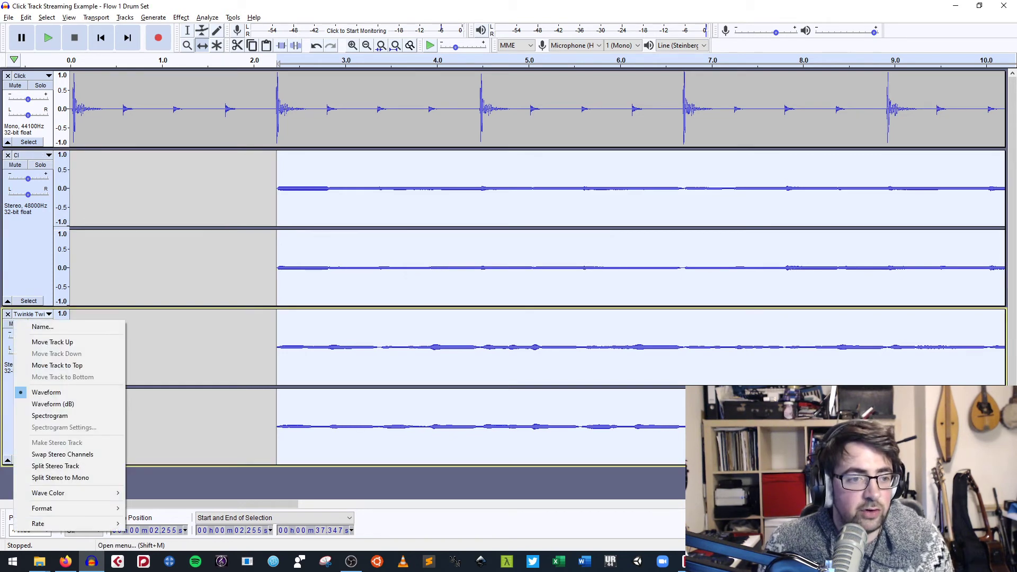
{"action": "left_click", "coordinate": [37, 325]}
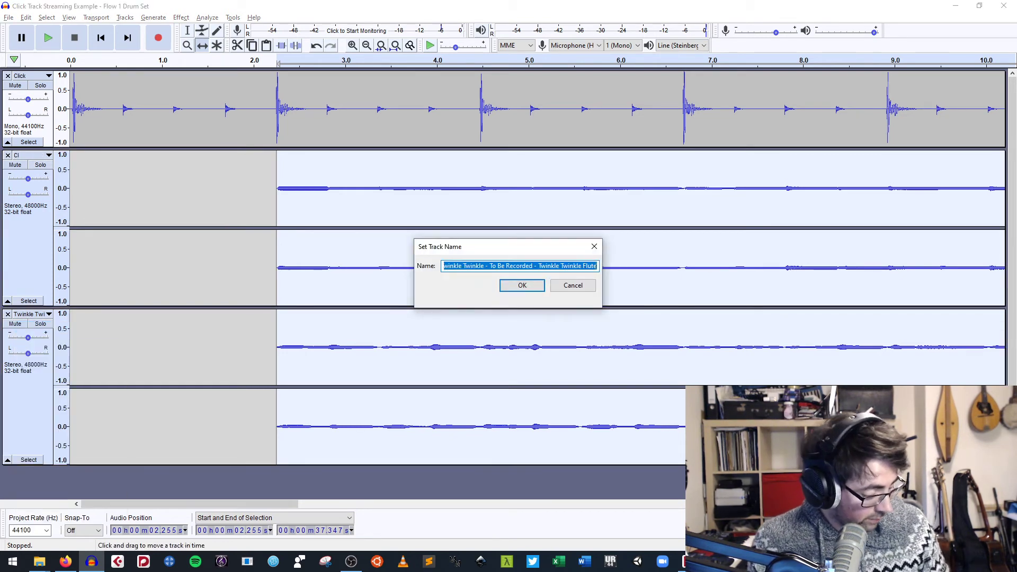
{"action": "type", "text": "Fl"}
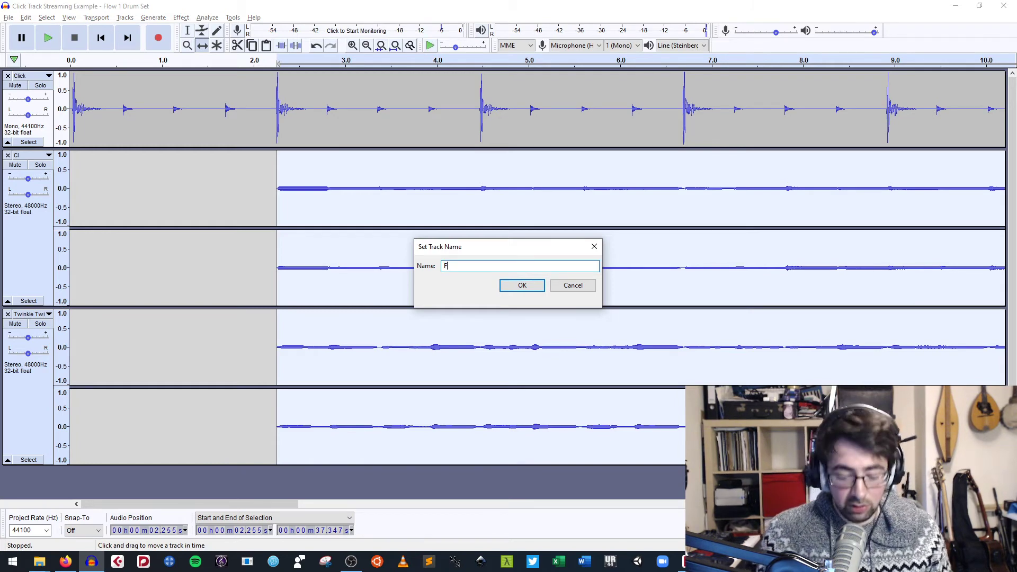
{"action": "key", "text": "Return"}
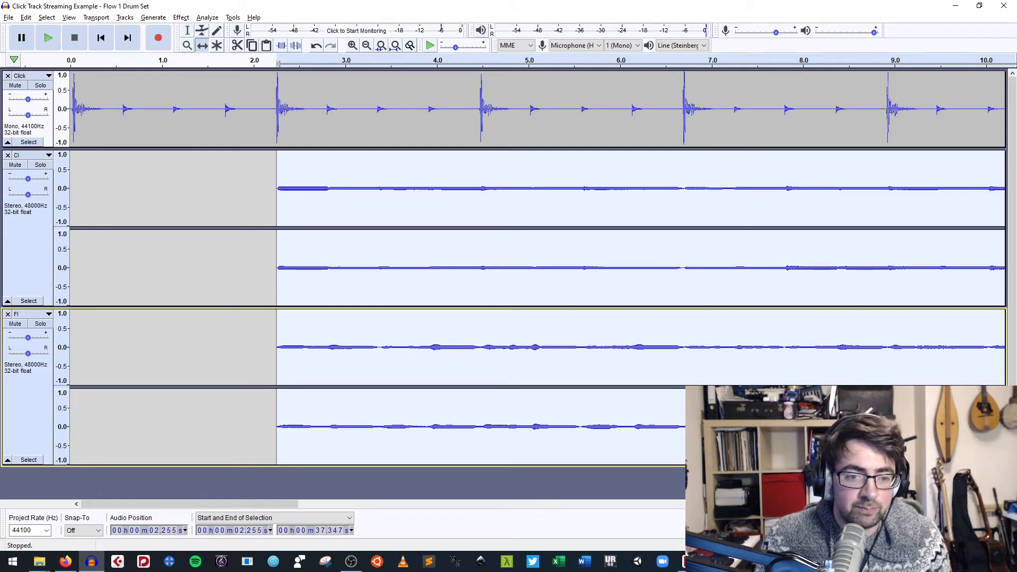
- Play the tracks from shortly before the second bar to check the instruments' timing against the click
{"action": "left_click", "coordinate": [318, 483]}
{"action": "mouse_move", "coordinate": [328, 212]}
{"action": "left_mouse_down"}
{"action": "mouse_move", "coordinate": [206, 212]}
{"action": "mouse_move", "coordinate": [329, 212]}
{"action": "left_mouse_up"}
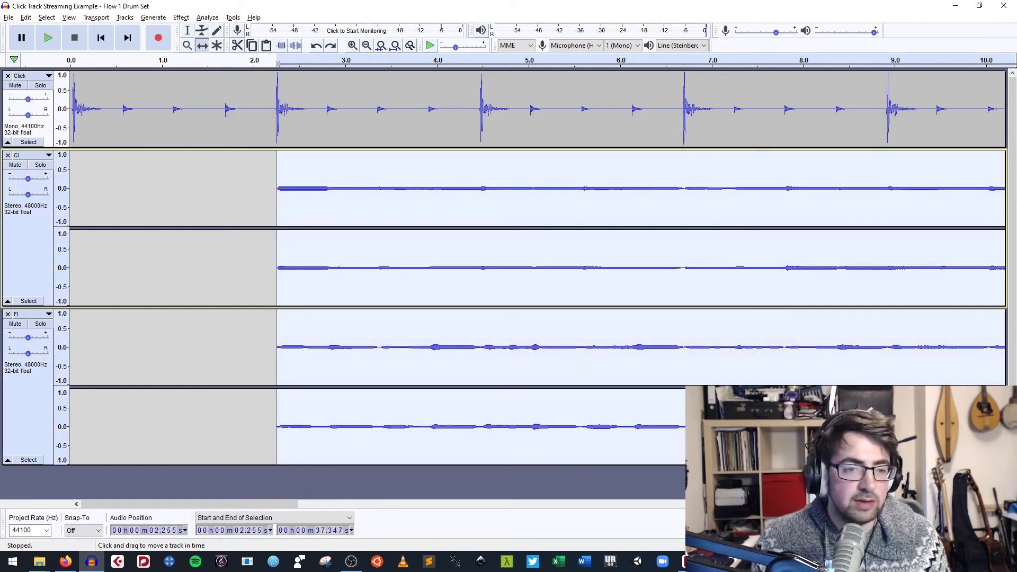
{"action": "left_click", "coordinate": [191, 61]}
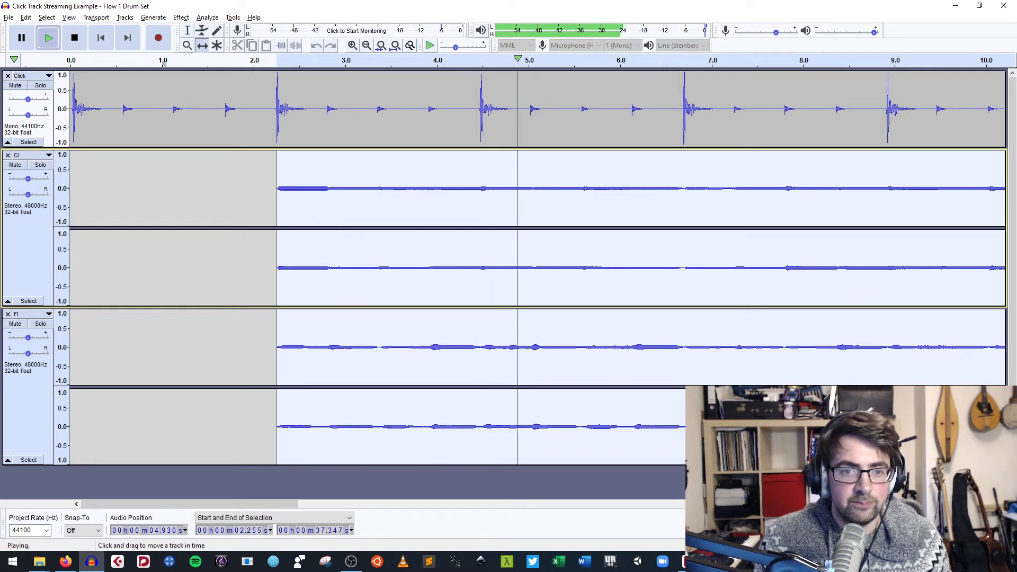
{"action": "key", "text": "space"}
- Shift the Cl and Fl tracks earlier to start at about 1.891 s, and play the opening from the project start
{"action": "left_click_drag", "start_coordinate": [323, 188], "coordinate": [290, 188]}
{"action": "left_click", "coordinate": [151, 61]}
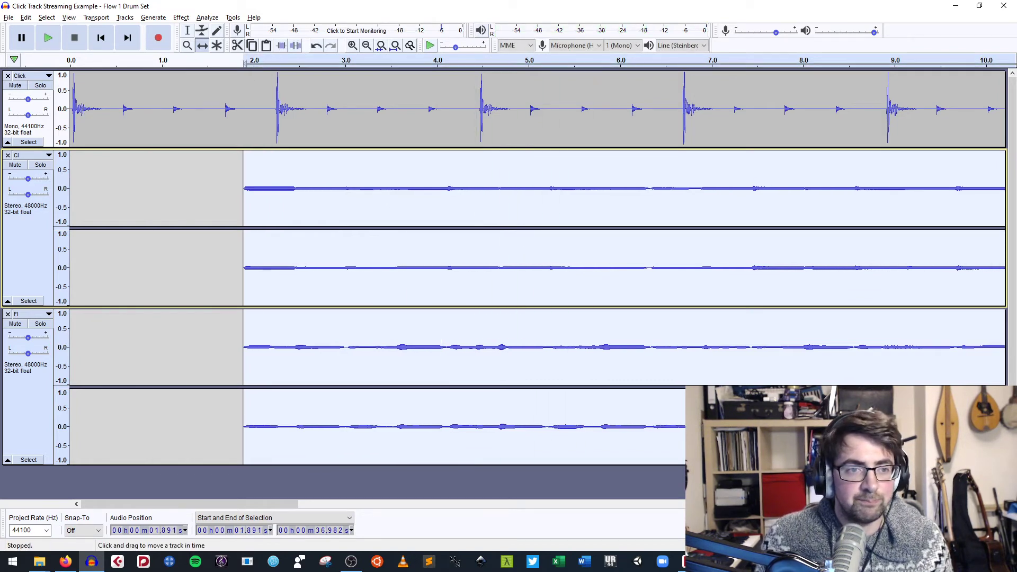
{"action": "left_click", "coordinate": [101, 38]}
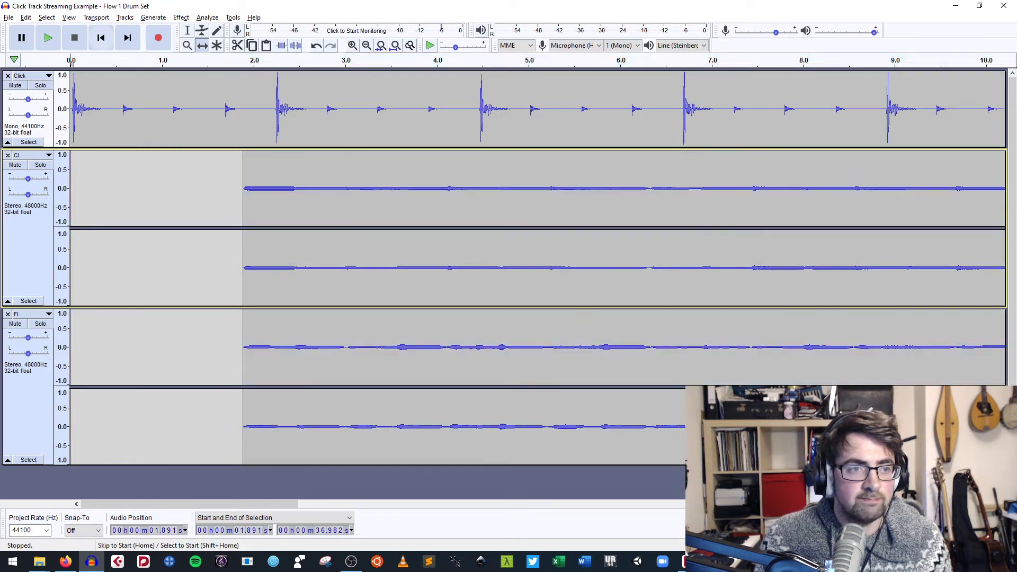
{"action": "left_click", "coordinate": [48, 37]}
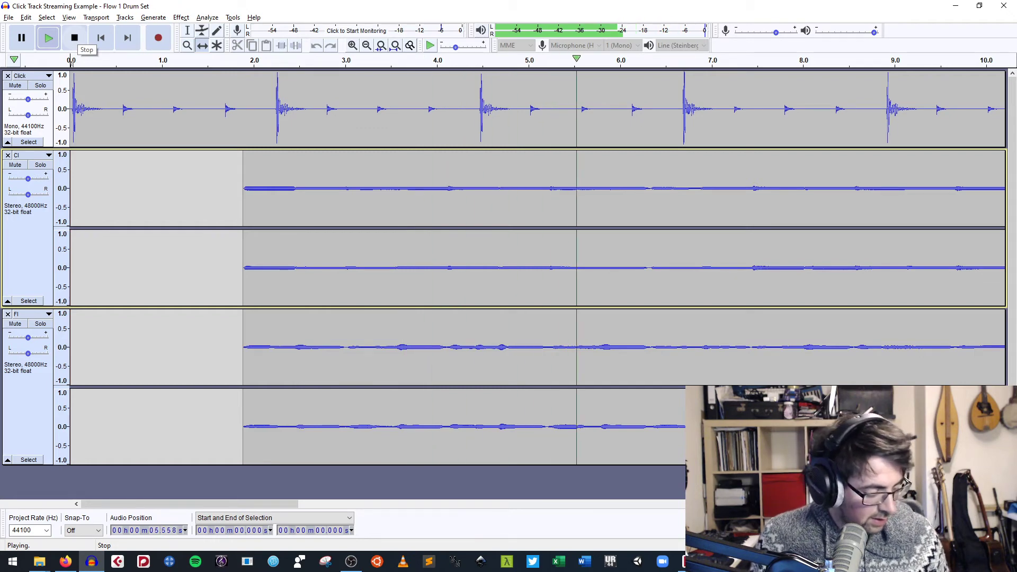
{"action": "left_click", "coordinate": [75, 38]}
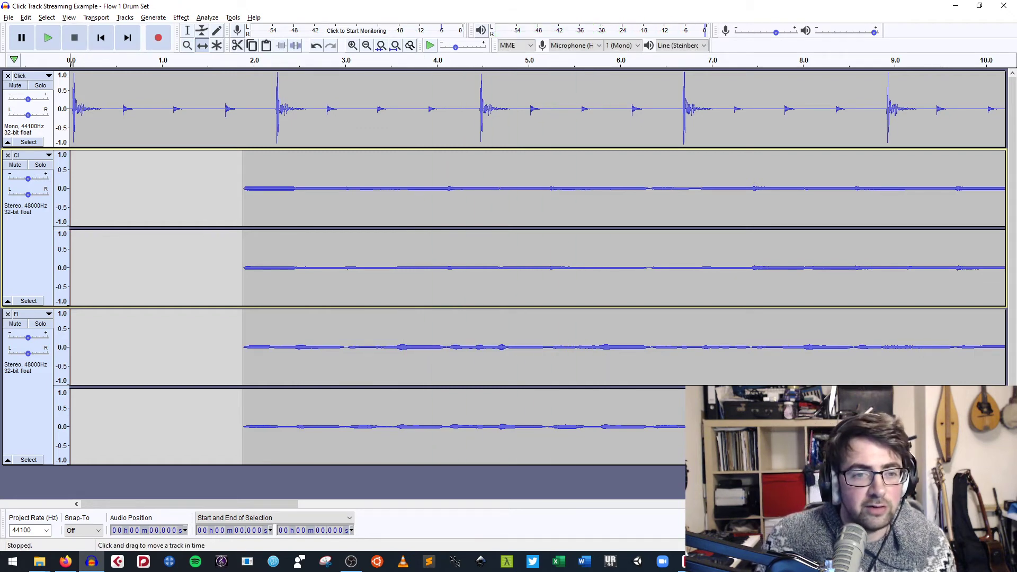
- Mix the stereo Cl track down to mono
{"action": "left_click", "coordinate": [27, 243]}
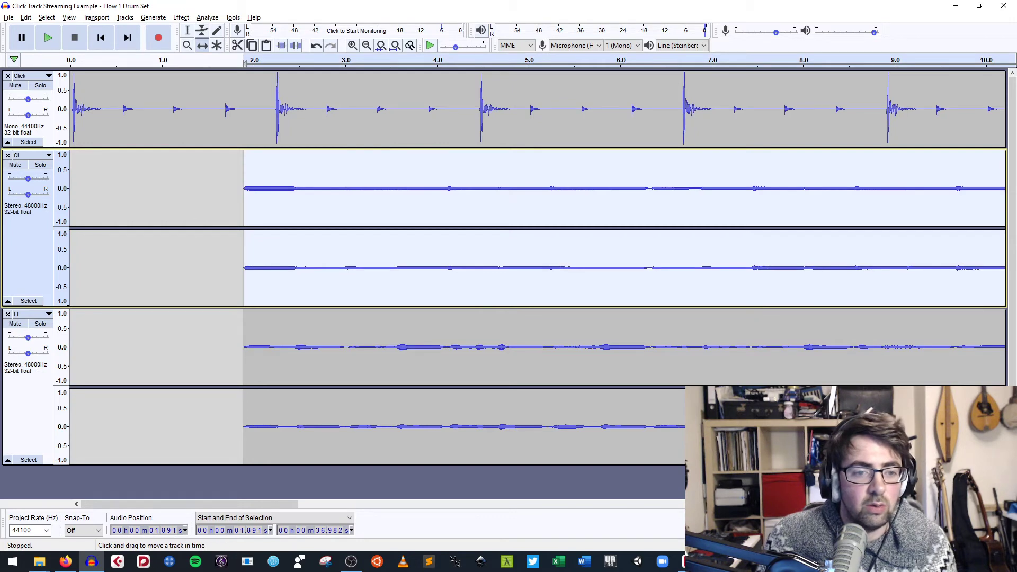
{"action": "key", "text": "Down"}
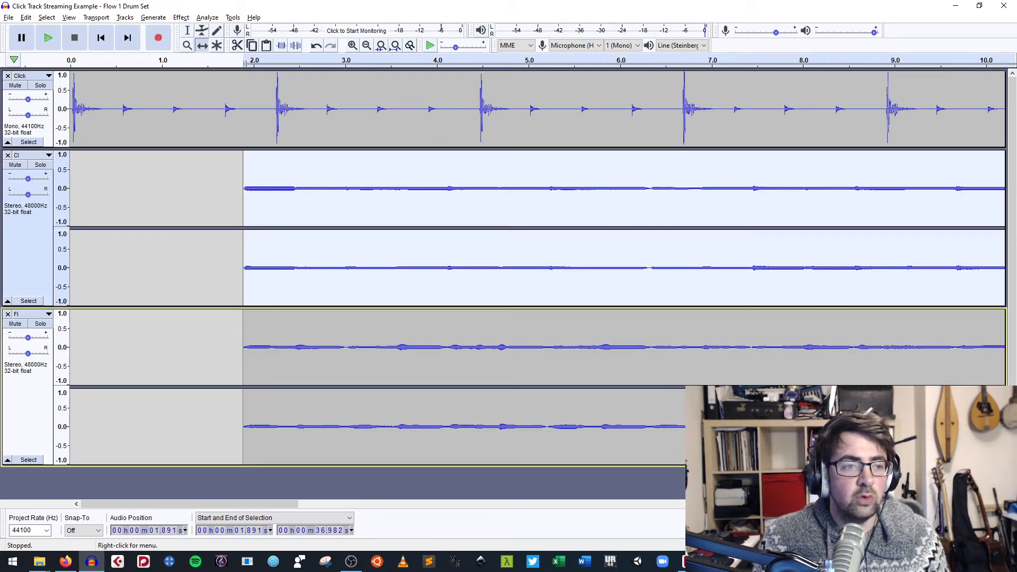
{"action": "left_click", "coordinate": [125, 18]}
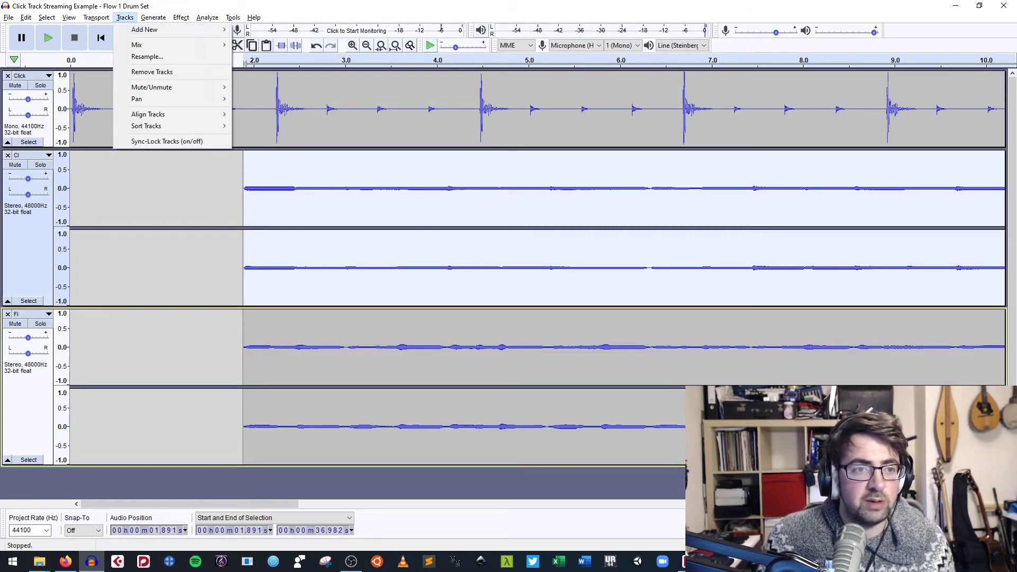
{"action": "mouse_move", "coordinate": [96, 17]}
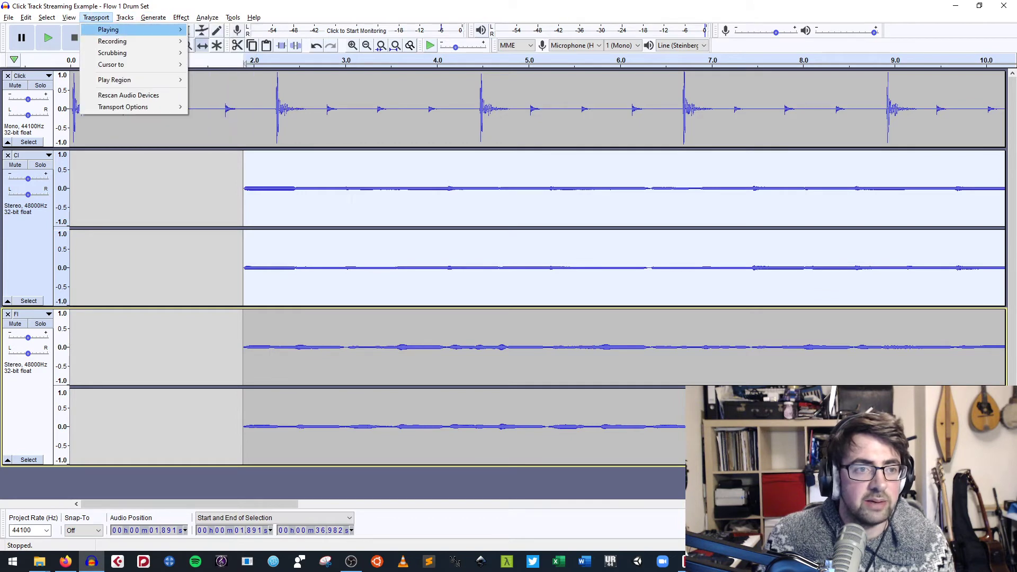
{"action": "mouse_move", "coordinate": [153, 17]}
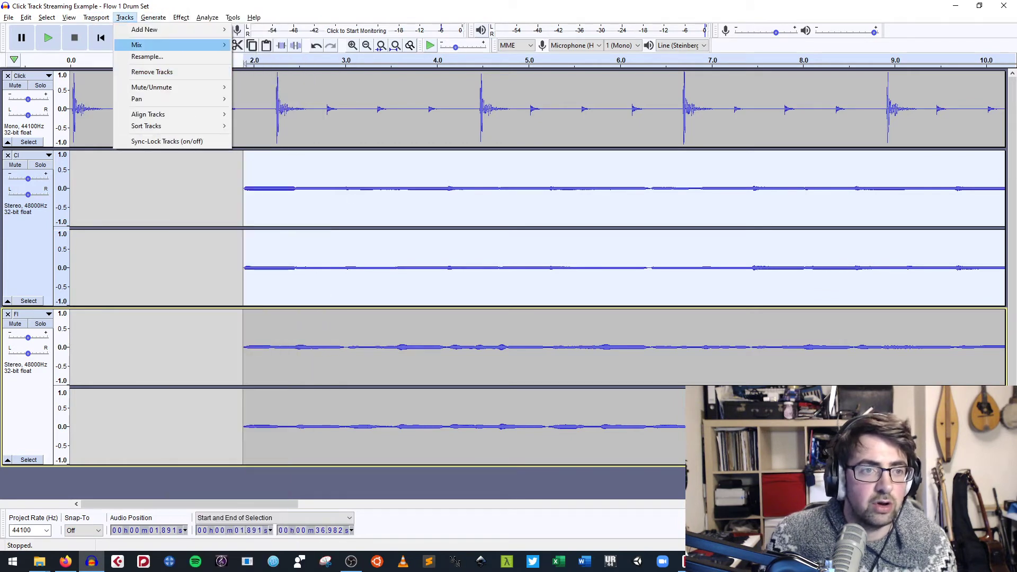
{"action": "left_click", "coordinate": [275, 45]}
- Mix the stereo Fl track down to mono and clear the selection
{"action": "left_click", "coordinate": [27, 321]}
{"action": "left_click", "coordinate": [125, 17]}
{"action": "mouse_move", "coordinate": [96, 17]}
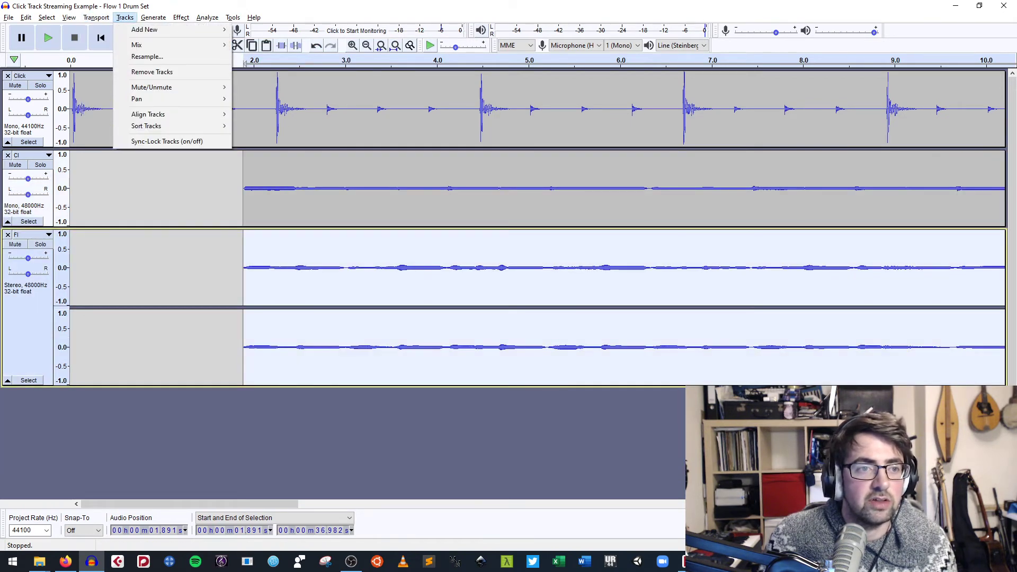
{"action": "mouse_move", "coordinate": [136, 43]}
{"action": "left_click", "coordinate": [276, 45]}
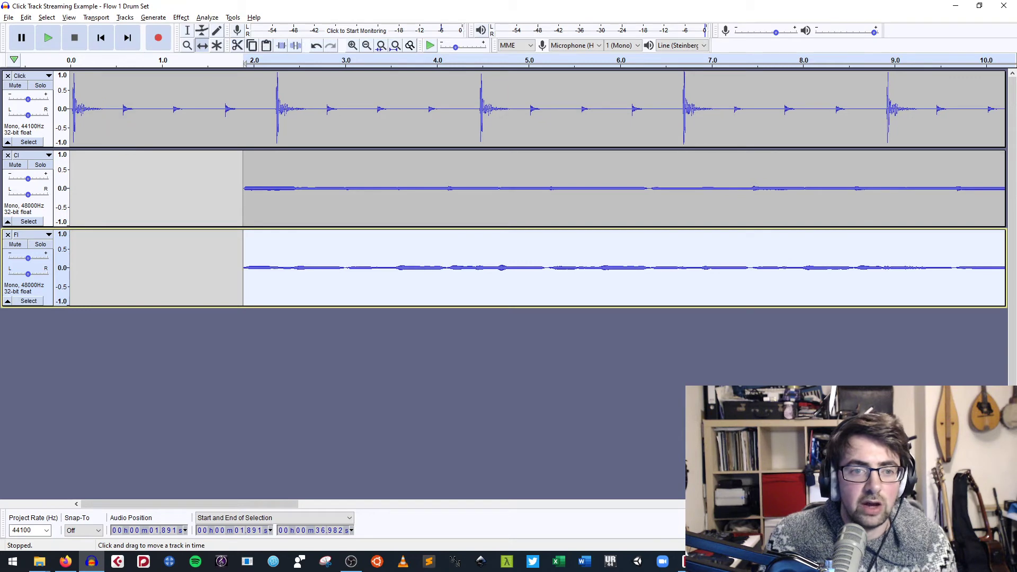
{"action": "key", "text": "Up"}
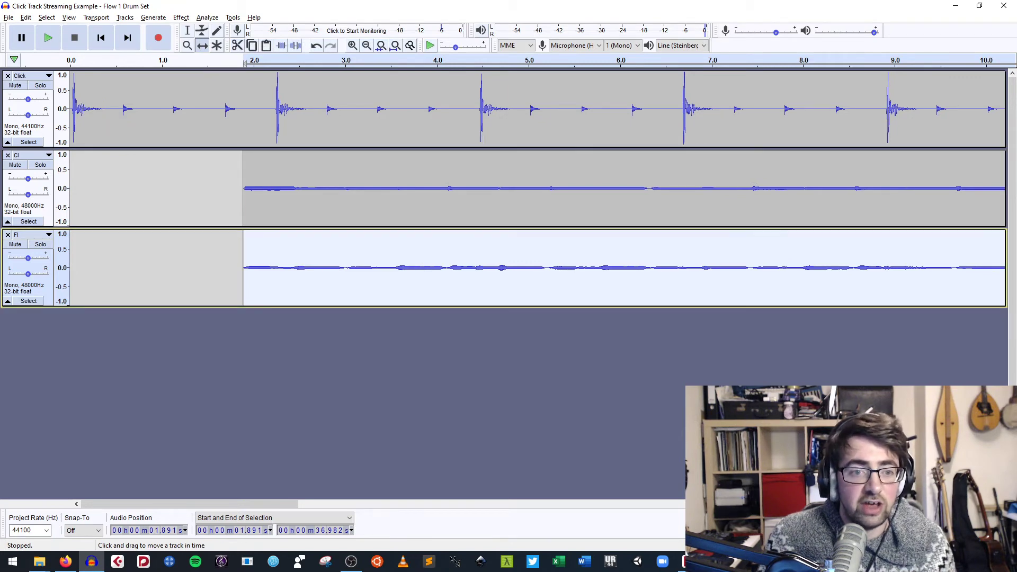
{"action": "left_click", "coordinate": [297, 366]}
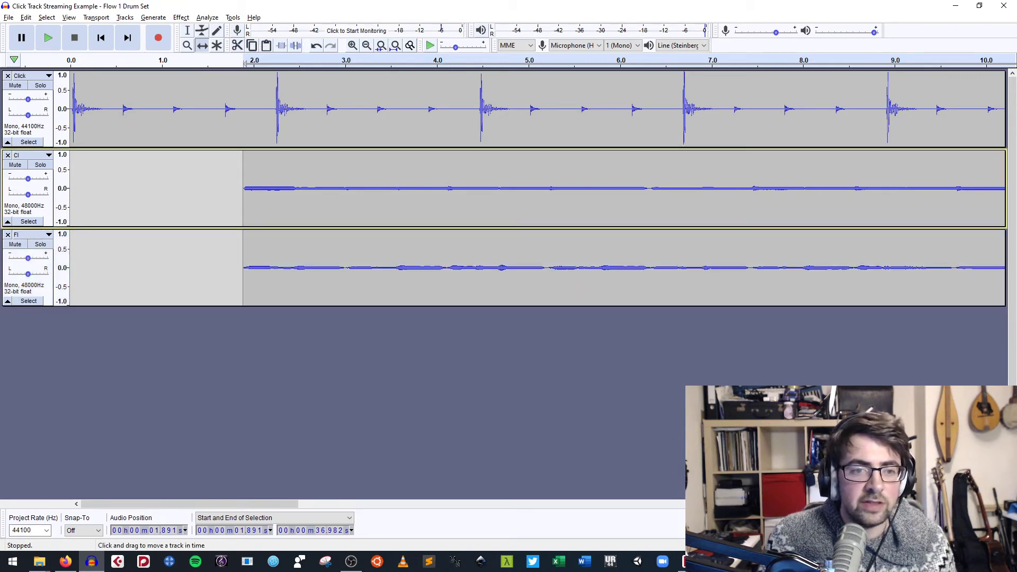
- Try normalizing the peak amplitude of all three tracks to 0.0 dB
{"action": "left_click", "coordinate": [188, 30]}
{"action": "left_click", "coordinate": [258, 202]}
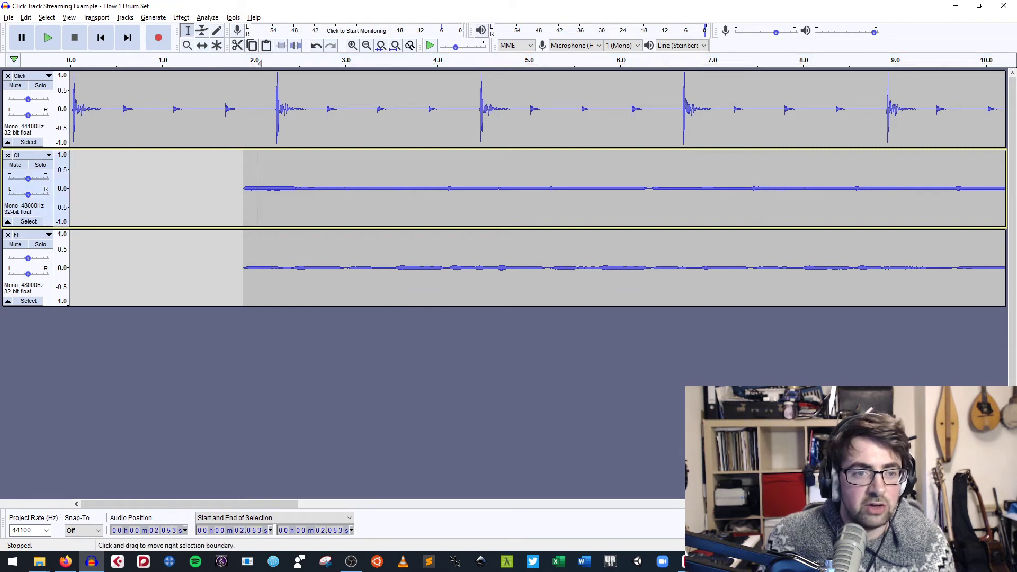
{"action": "left_click", "coordinate": [34, 155]}
{"action": "left_click", "coordinate": [42, 168]}
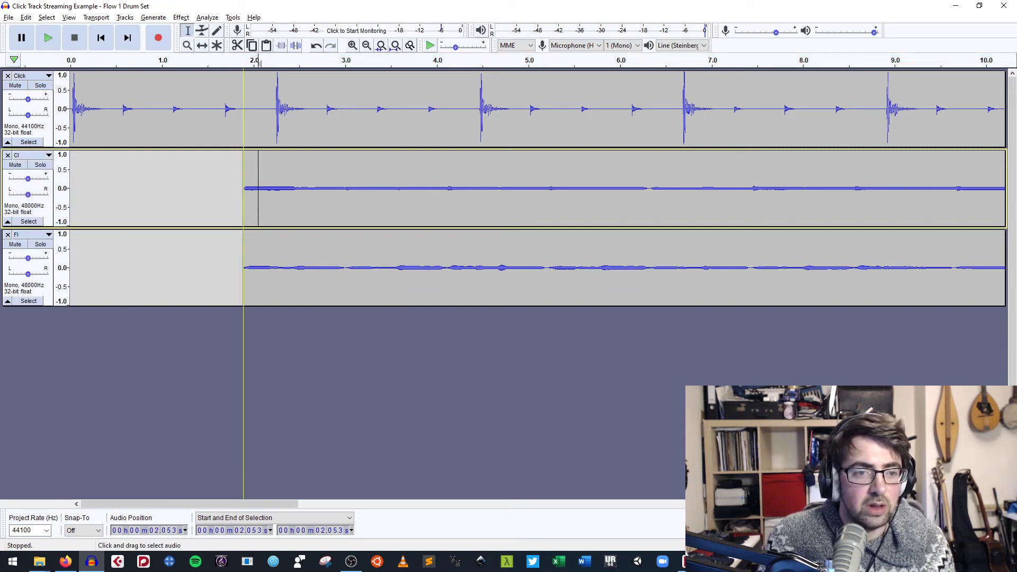
{"action": "key", "text": "ctrl+a"}
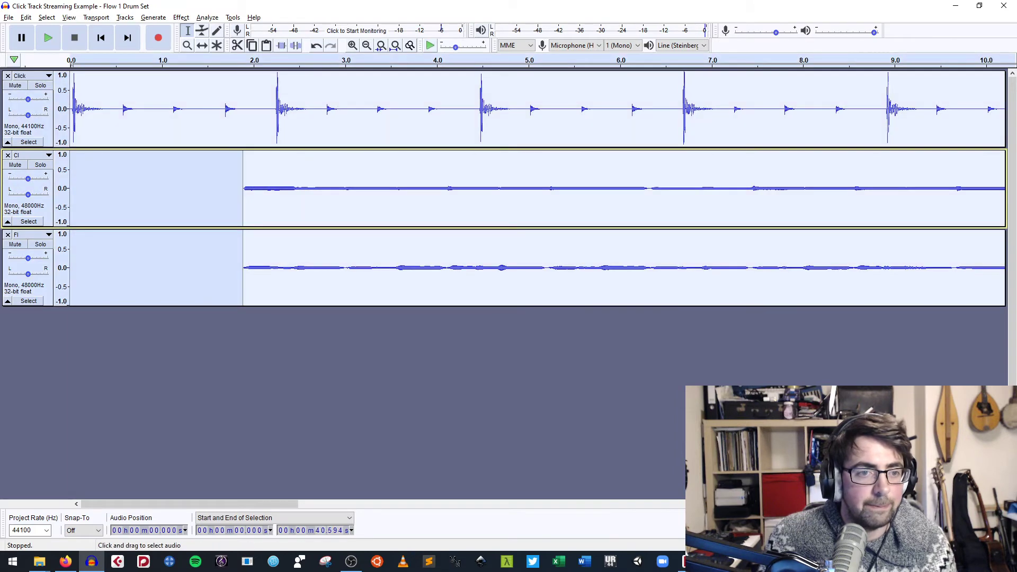
{"action": "left_click", "coordinate": [181, 17]}
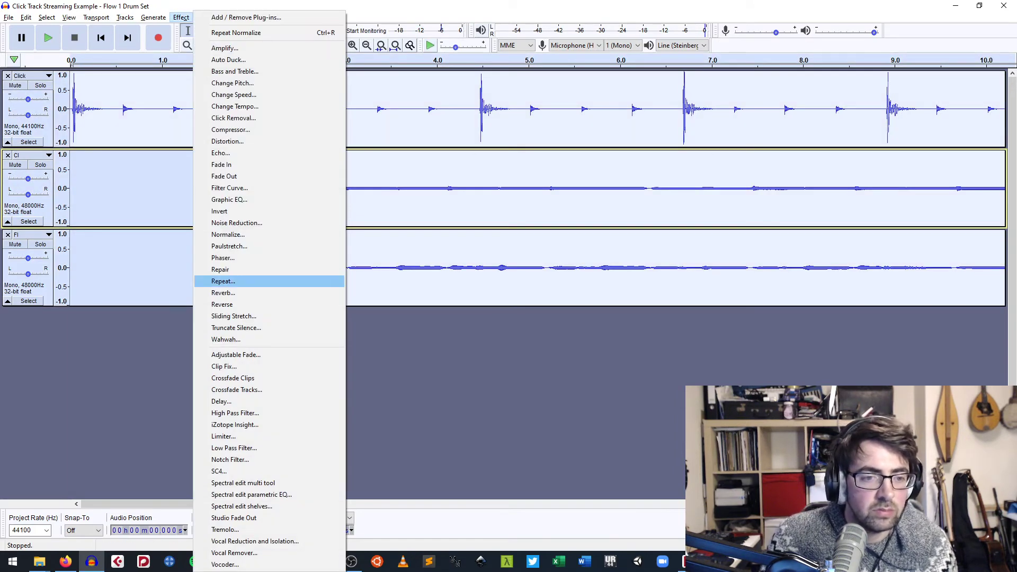
{"action": "left_click", "coordinate": [228, 235]}
{"action": "key", "text": "Return"}
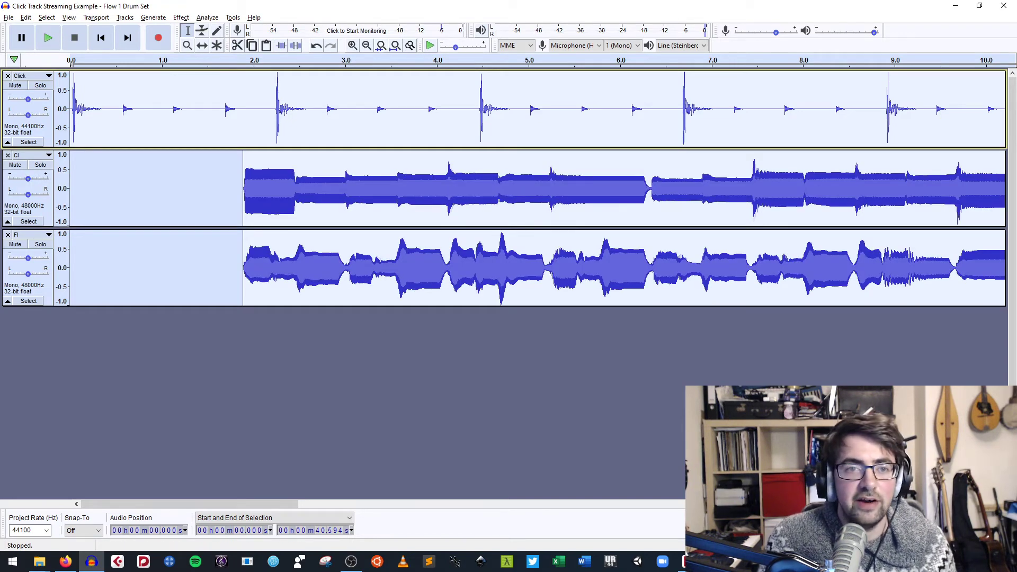
- Play briefly from the start of the Cl audio at about 1.891 s, and undo the normalization
{"action": "left_click", "coordinate": [367, 46]}
{"action": "left_click", "coordinate": [367, 45]}
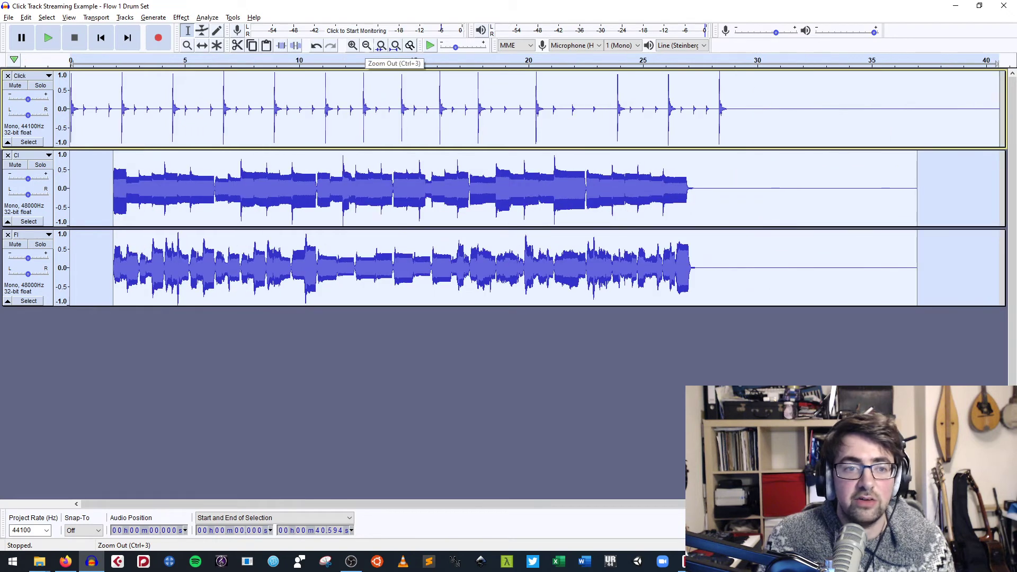
{"action": "left_click", "coordinate": [114, 188]}
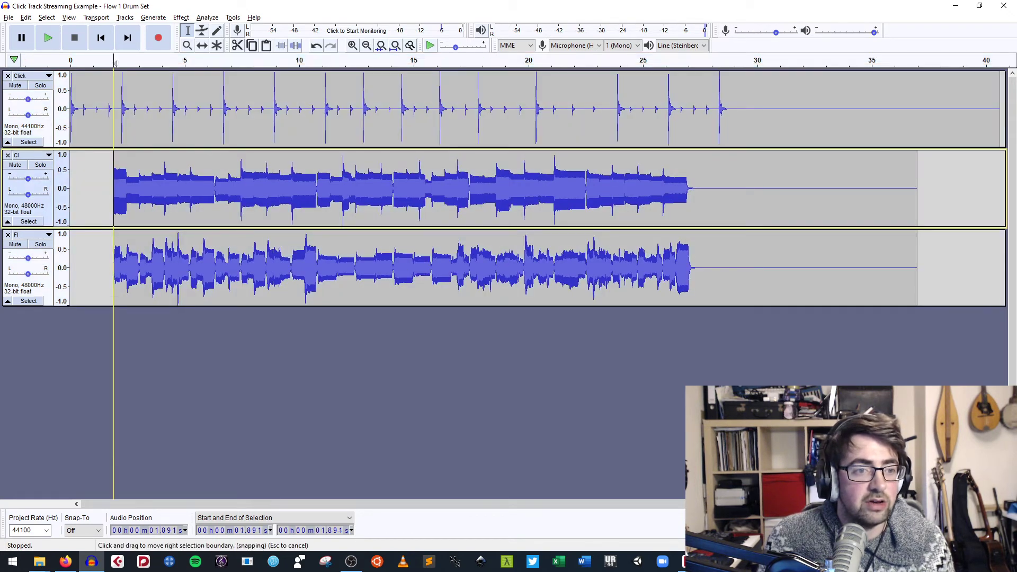
{"action": "key", "text": "space"}
{"action": "key", "text": "space"}
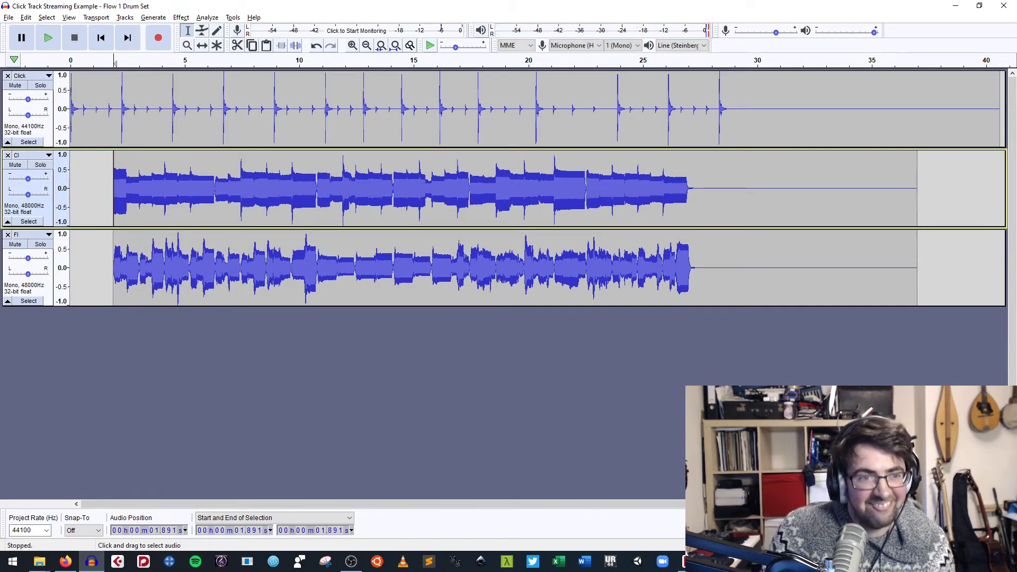
{"action": "key", "text": "ctrl+z"}
- Normalize the peak amplitude of all three tracks to -6 dB with DC offset removal on
{"action": "left_click", "coordinate": [181, 17]}
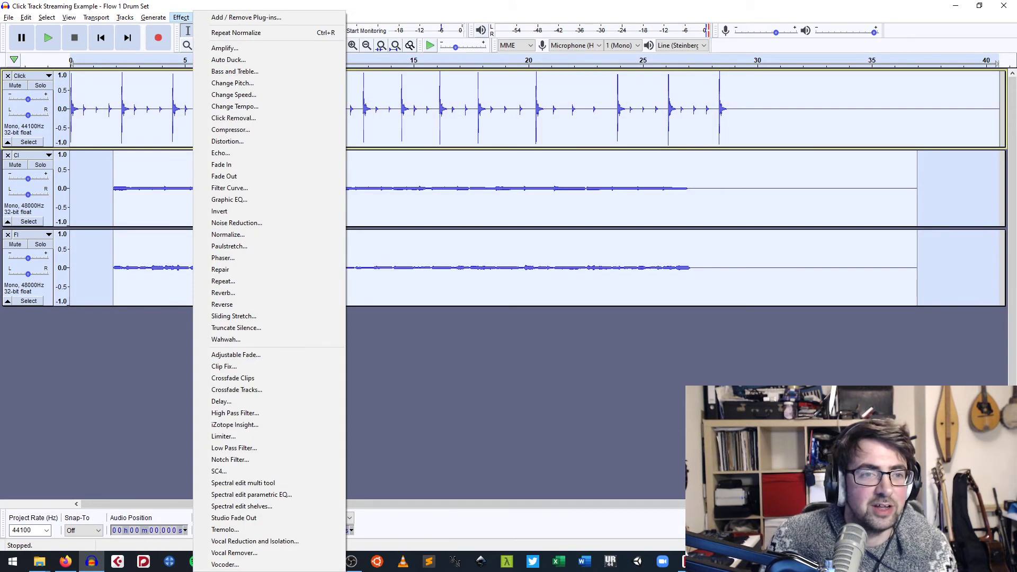
{"action": "left_click", "coordinate": [228, 235]}
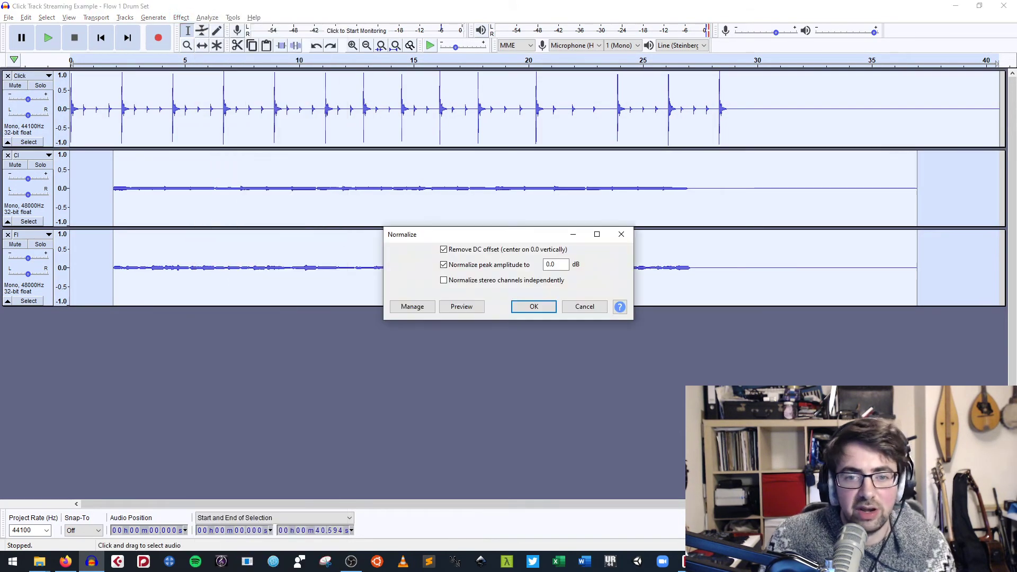
{"action": "type", "text": "-6"}
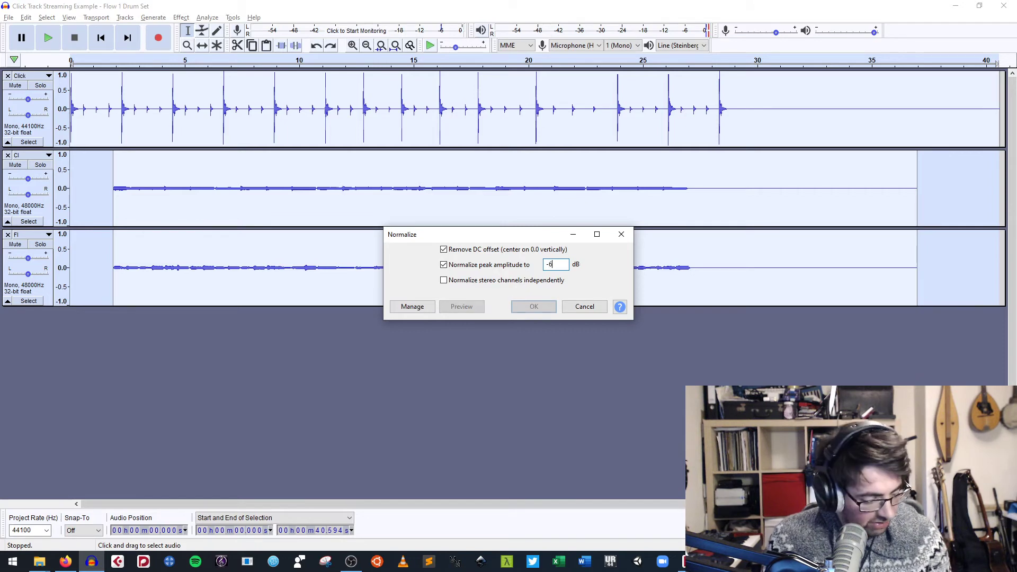
{"action": "key", "text": "Return"}
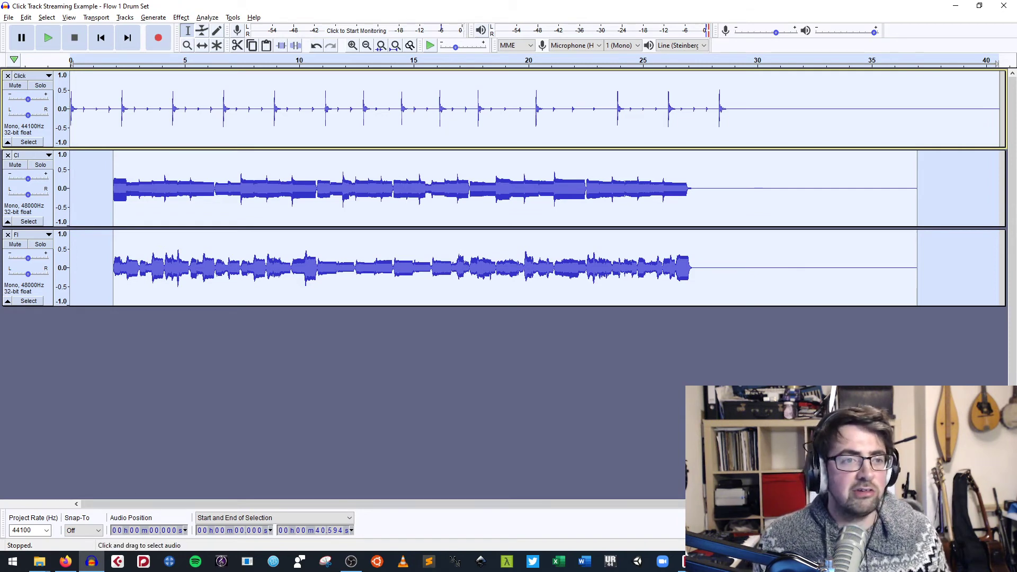
- Shift the Click, Cl and Fl tracks together about 0.03 s earlier with the Time Shift Tool
{"action": "key", "text": "F5"}
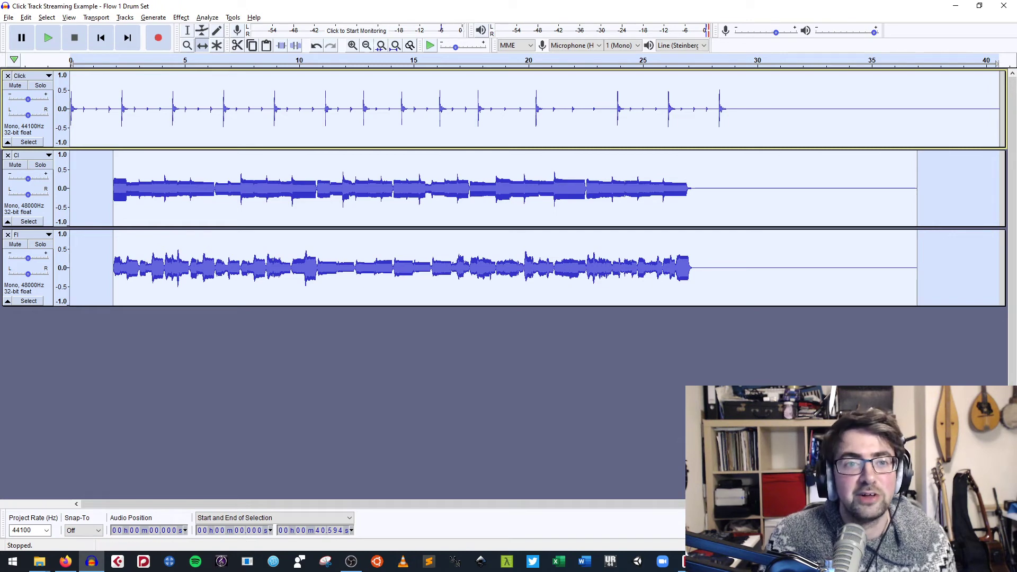
{"action": "key", "text": "ctrl+1"}
{"action": "key", "text": "ctrl+1"}
{"action": "left_click_drag", "start_coordinate": [513, 504], "coordinate": [190, 504]}
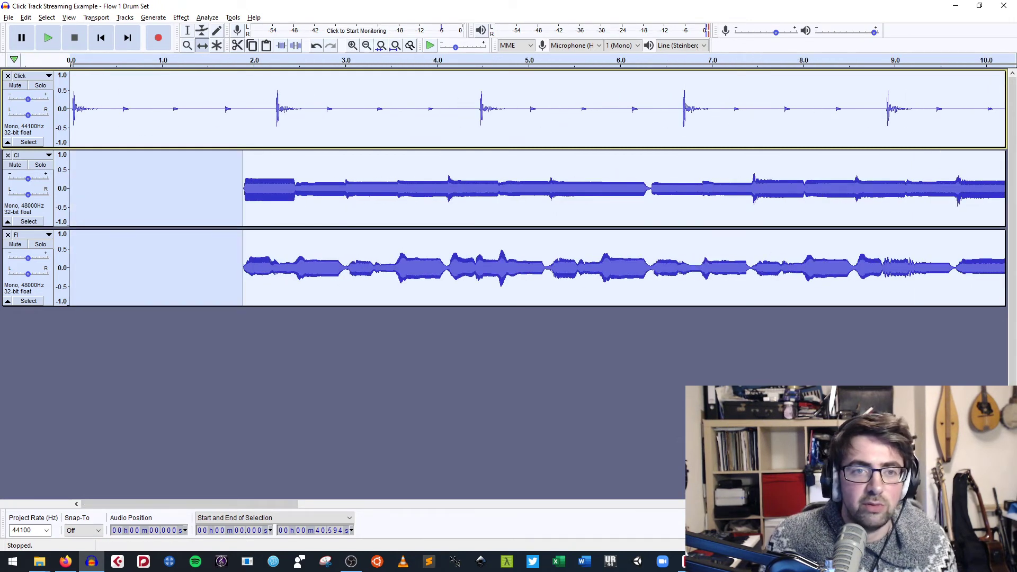
{"action": "key", "text": "ctrl+1"}
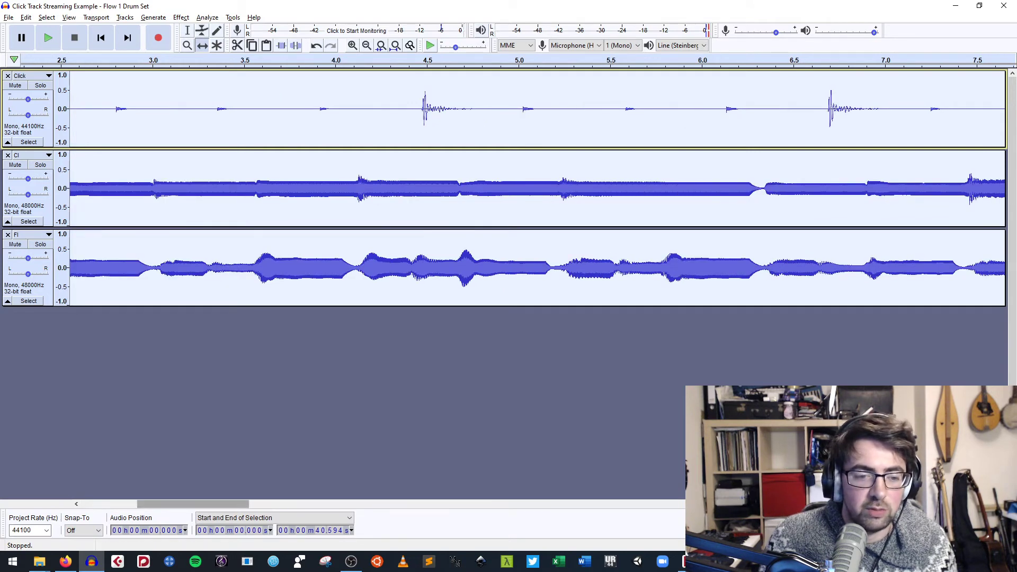
{"action": "left_click_drag", "start_coordinate": [193, 504], "coordinate": [137, 504]}
{"action": "mouse_move", "coordinate": [212, 108]}
{"action": "left_mouse_down"}
{"action": "mouse_move", "coordinate": [250, 108]}
{"action": "mouse_move", "coordinate": [206, 108]}
{"action": "left_mouse_up"}
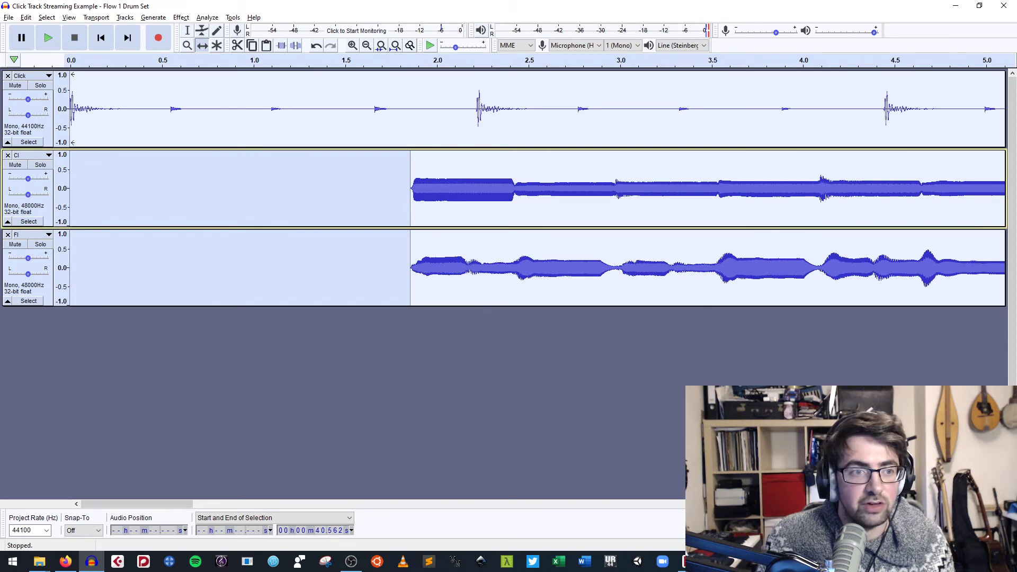
- Try shifting only the Cl track slightly later, and undo that shift
{"action": "left_click", "coordinate": [254, 355]}
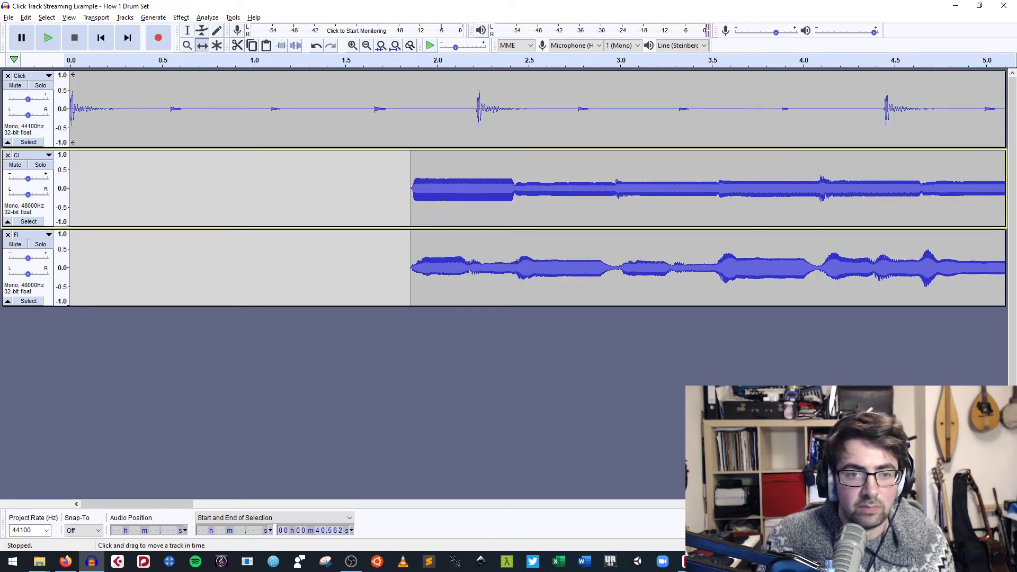
{"action": "left_click_drag", "start_coordinate": [530, 188], "coordinate": [578, 188]}
{"action": "key", "text": "ctrl+z"}
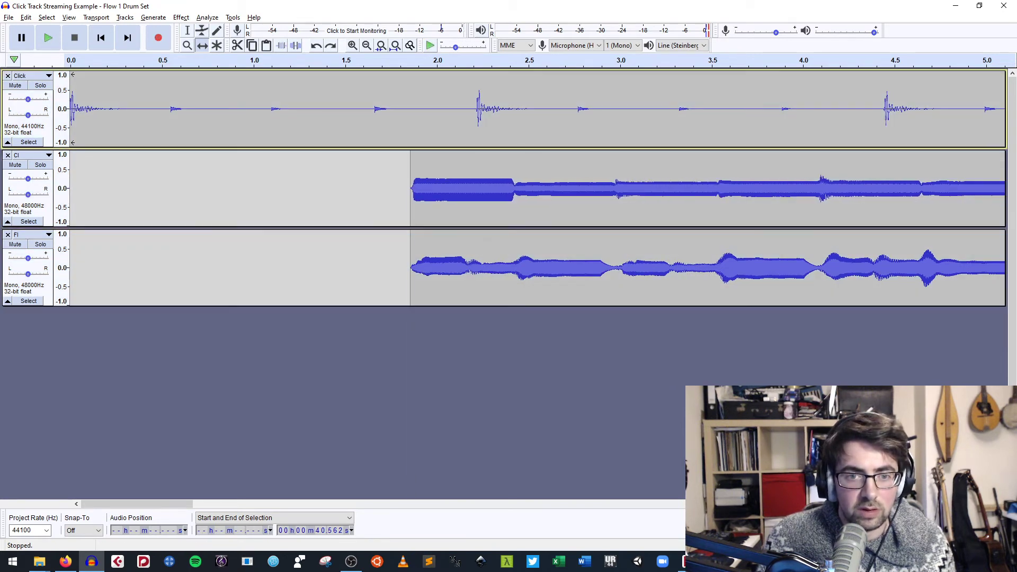
{"action": "key", "text": "F1"}
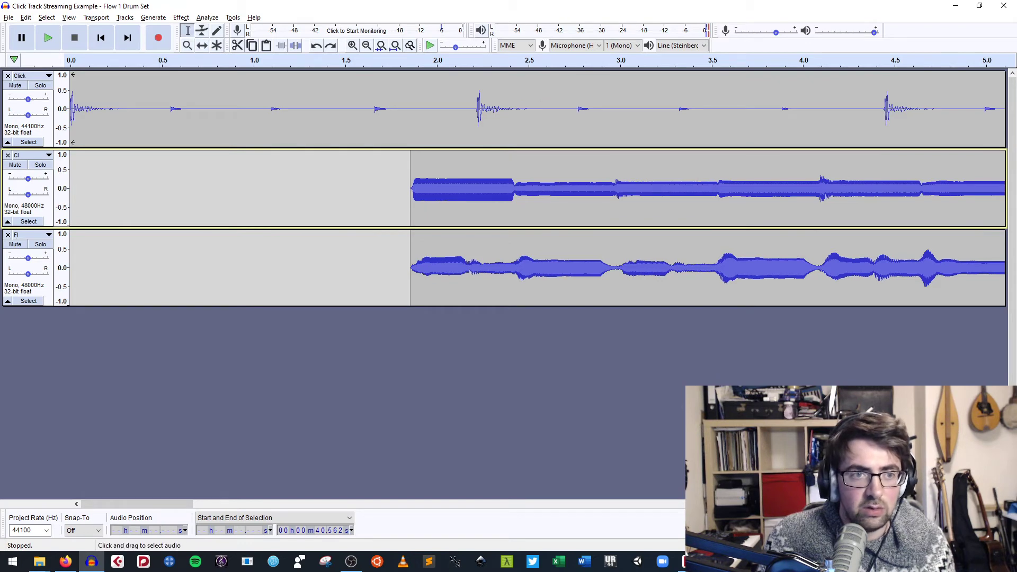
{"action": "left_click", "coordinate": [453, 188]}
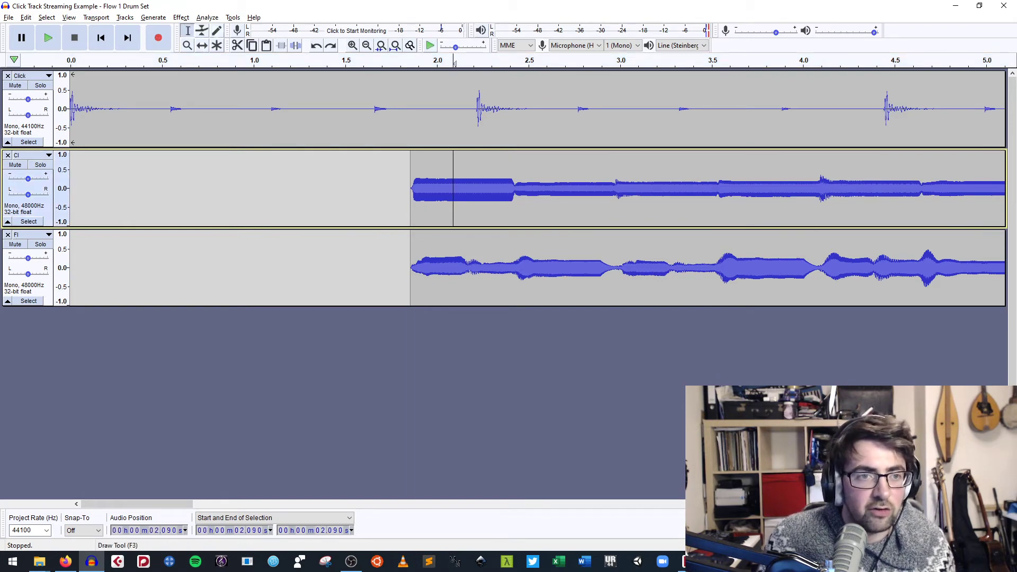
{"action": "left_click", "coordinate": [202, 45]}
{"action": "key", "text": "shift+Down"}
{"action": "key", "text": "shift+Up"}
{"action": "key", "text": "shift+Down"}
{"action": "key", "text": "shift+Up"}
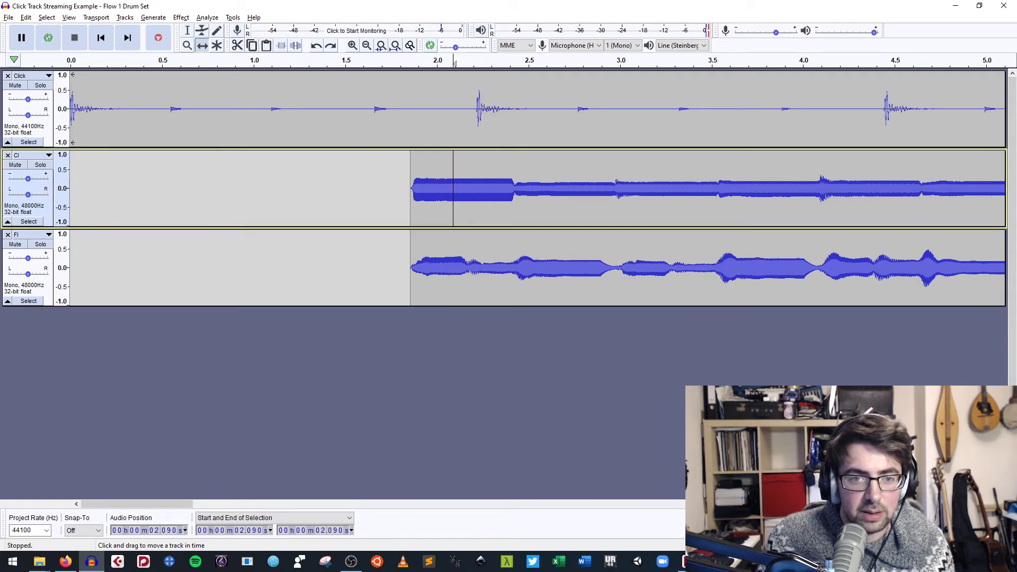
{"action": "key", "text": "shift+Down"}
{"action": "key", "text": "shift+Up"}
{"action": "left_click", "coordinate": [187, 31]}
{"action": "left_click", "coordinate": [474, 185]}
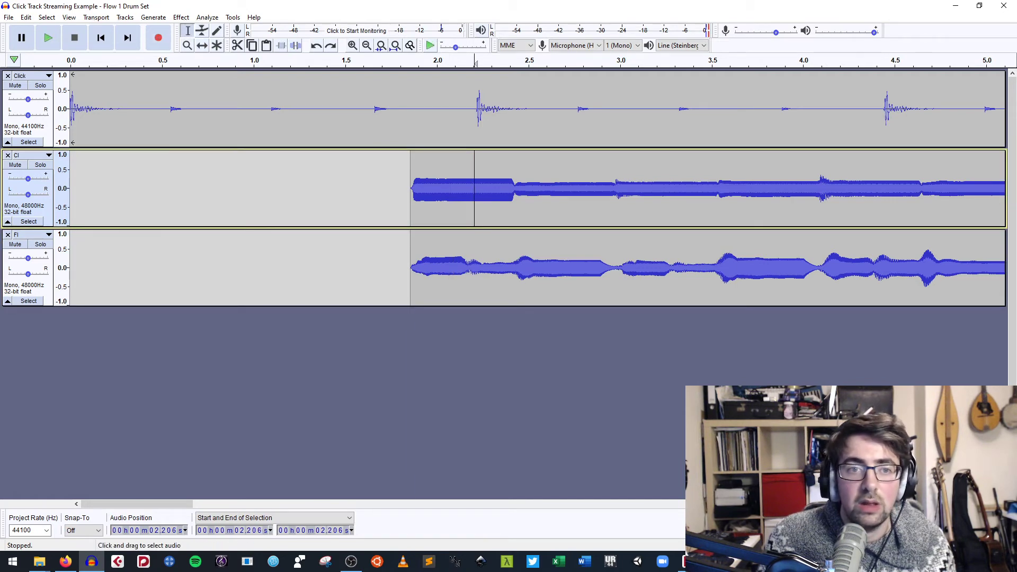
- Select all Cl and Fl audio and shift both tracks together so they start at about 2.218 s, on the second accented click
{"action": "left_click", "coordinate": [367, 45]}
{"action": "left_click", "coordinate": [367, 45]}
{"action": "left_click", "coordinate": [367, 45]}
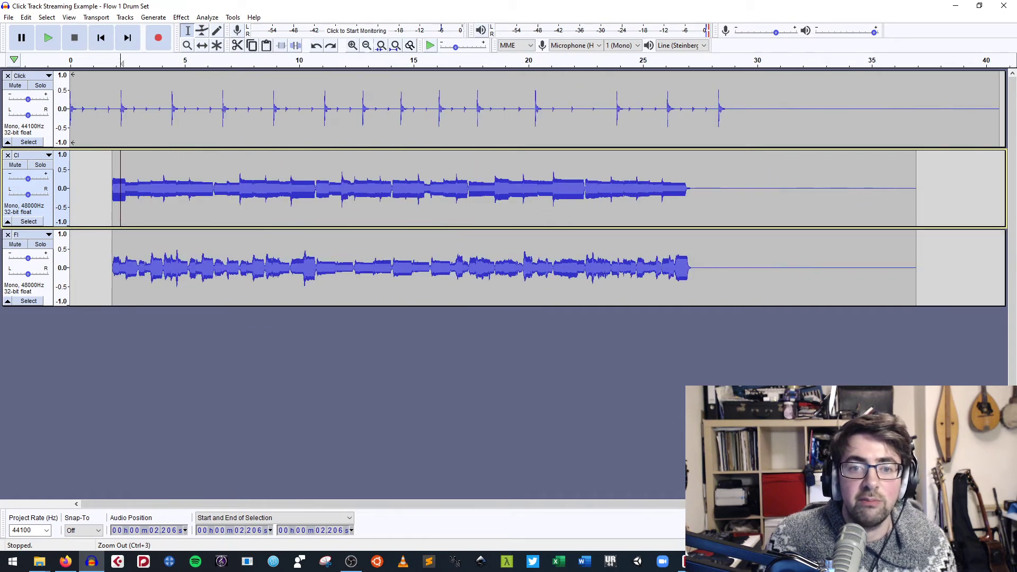
{"action": "left_click_drag", "start_coordinate": [917, 201], "coordinate": [113, 254]}
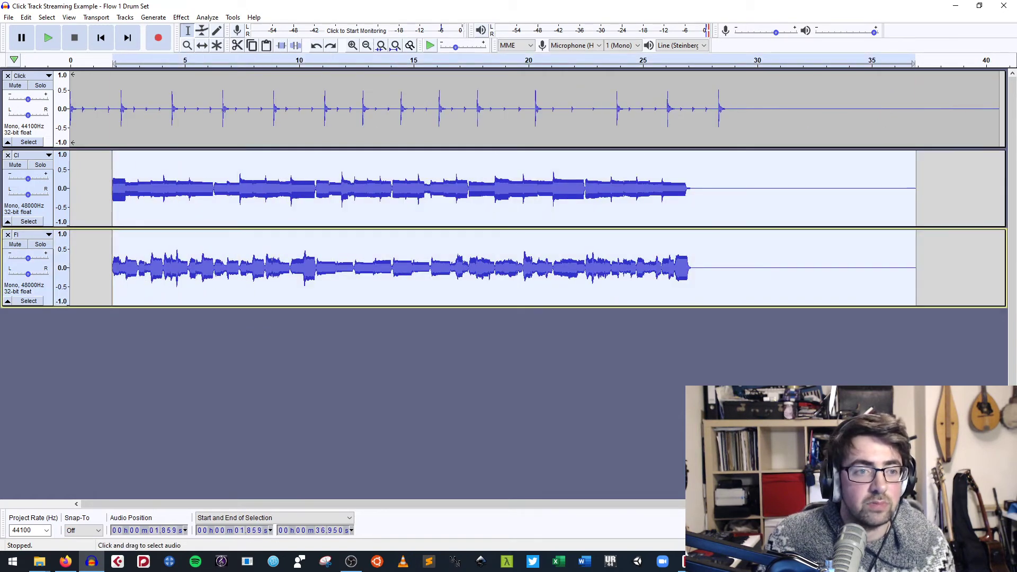
{"action": "left_click", "coordinate": [202, 45]}
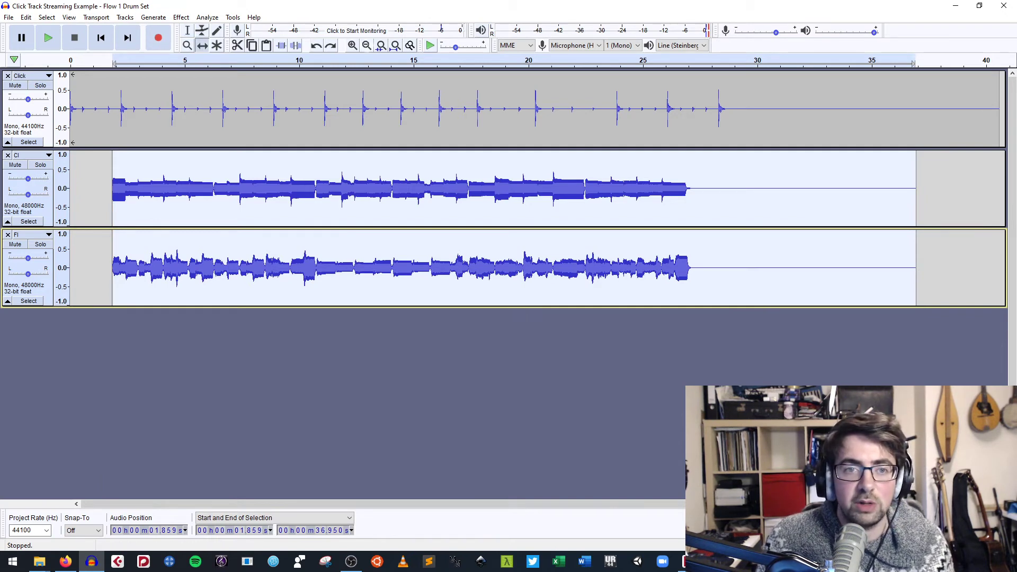
{"action": "left_click", "coordinate": [352, 45]}
{"action": "left_click", "coordinate": [353, 45]}
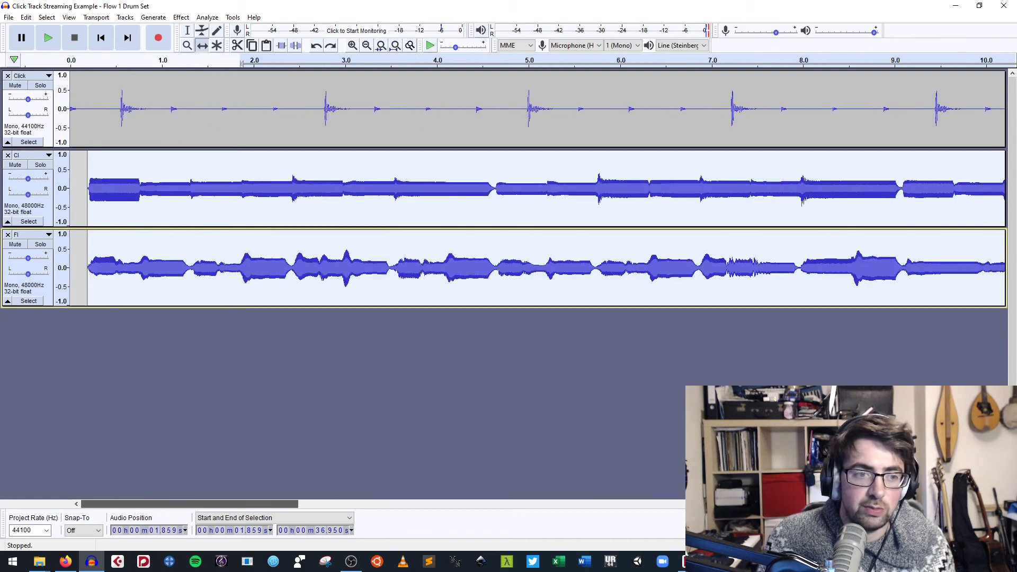
{"action": "left_click_drag", "start_coordinate": [225, 504], "coordinate": [190, 504]}
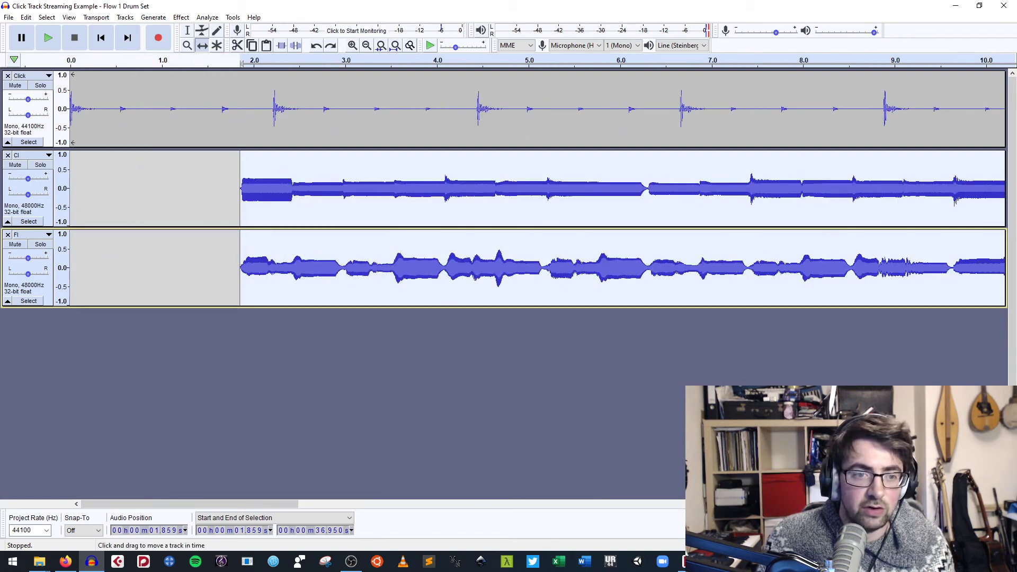
{"action": "left_click_drag", "start_coordinate": [265, 267], "coordinate": [298, 196]}
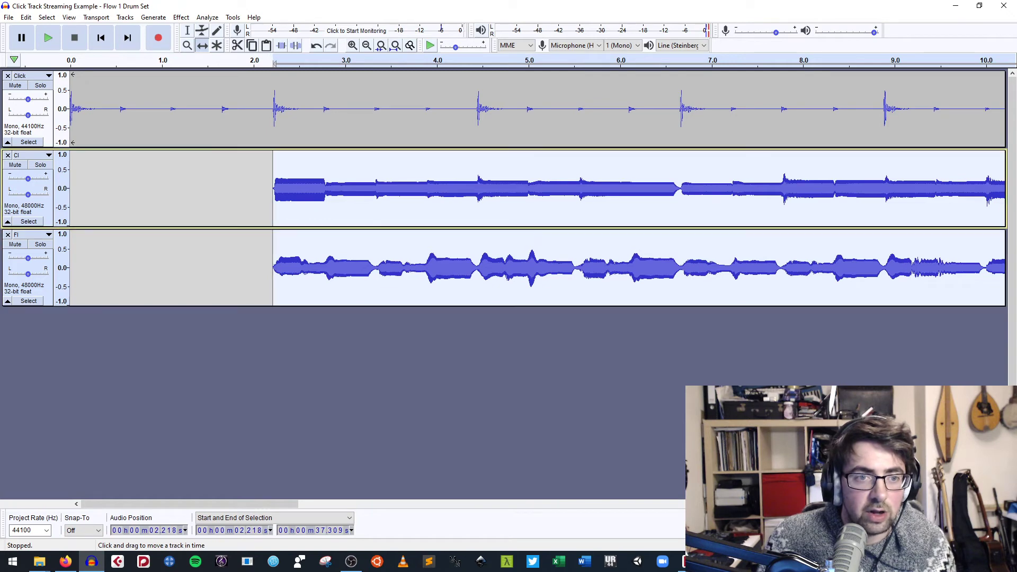
- Play the aligned tracks from about 2.218 s, lowering the playback volume while listening, and stop playback
{"action": "left_click", "coordinate": [247, 60]}
{"action": "key", "text": "space"}
{"action": "key", "text": "space"}
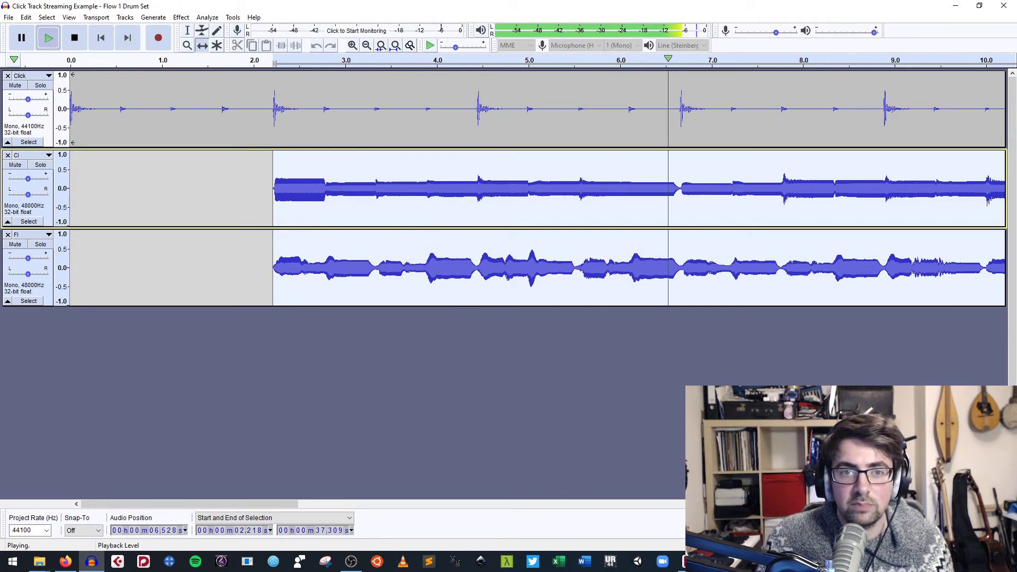
{"action": "left_click_drag", "start_coordinate": [874, 33], "coordinate": [850, 32]}
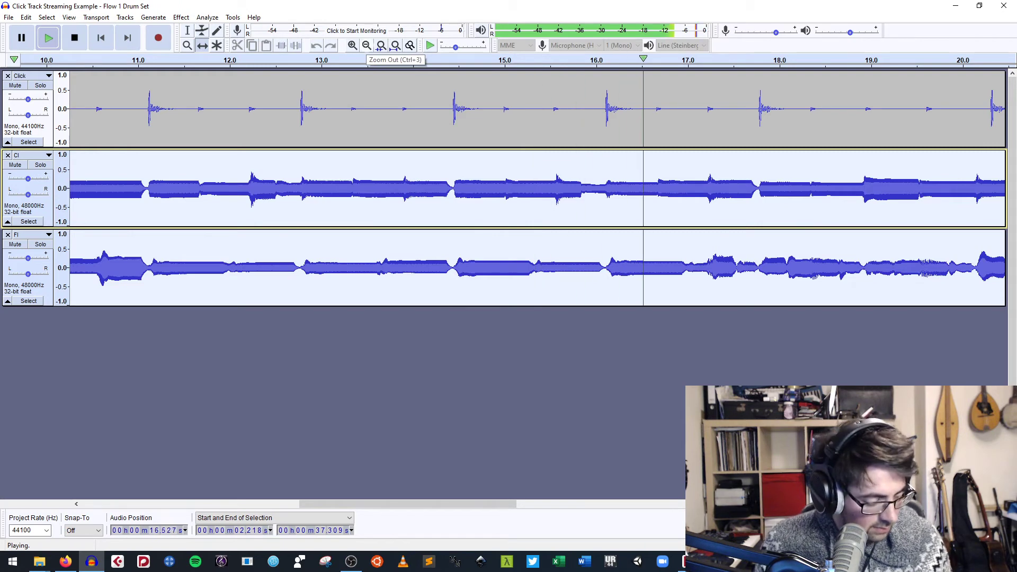
{"action": "left_click", "coordinate": [366, 45]}
{"action": "left_click", "coordinate": [367, 46]}
{"action": "left_click", "coordinate": [367, 45]}
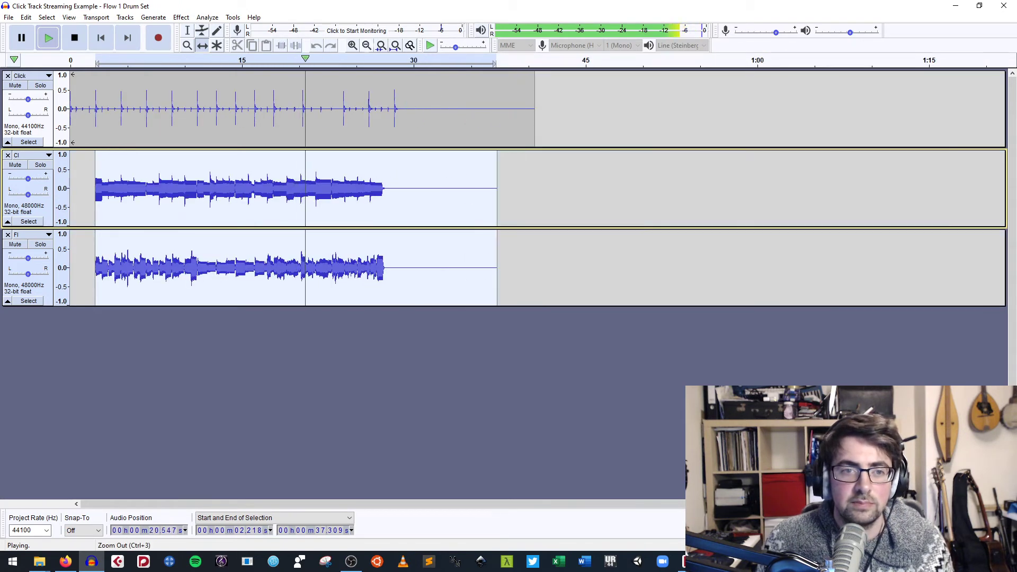
{"action": "key", "text": "space"}
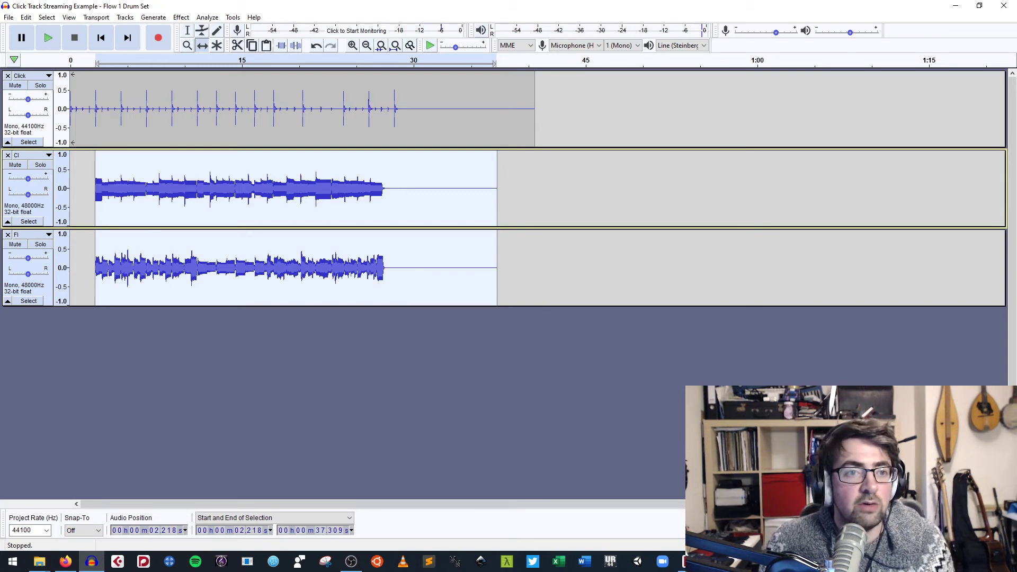
{"action": "key", "text": "ctrl+1"}
{"action": "key", "text": "ctrl+1"}
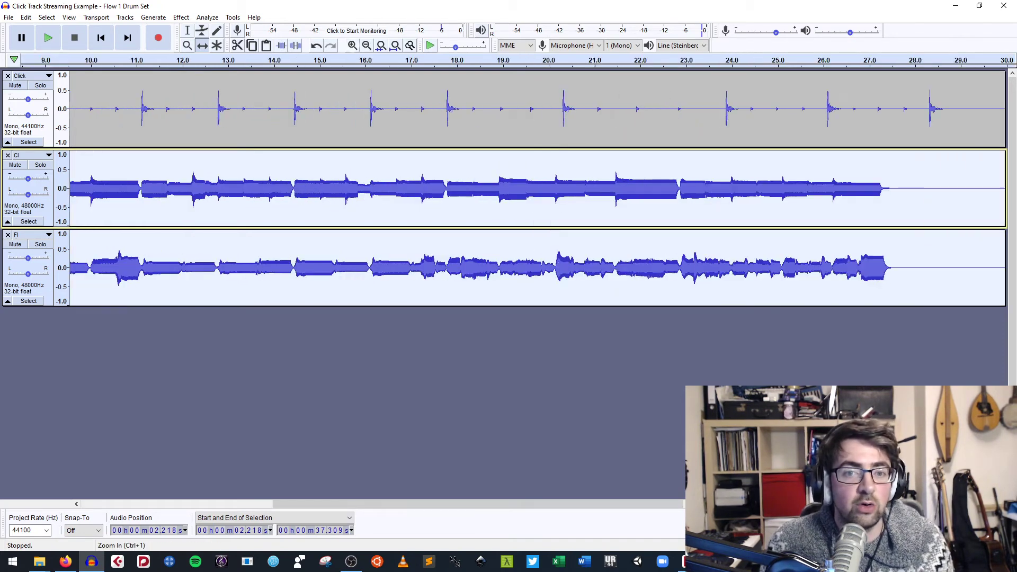
{"action": "left_click_drag", "start_coordinate": [414, 503], "coordinate": [212, 504]}
{"action": "left_click", "coordinate": [223, 414]}
{"action": "left_click", "coordinate": [9, 17]}
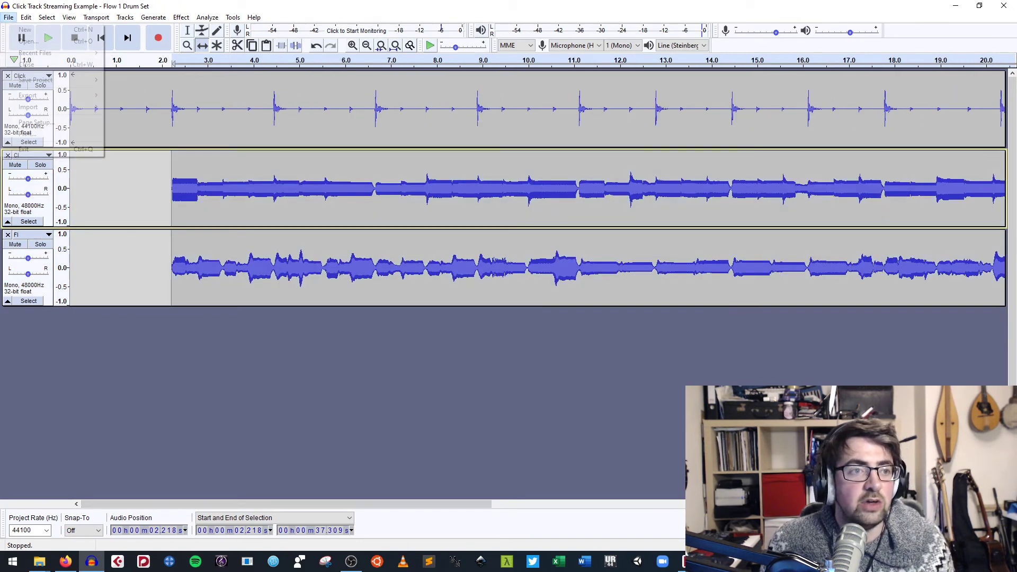
{"action": "mouse_move", "coordinate": [53, 107]}
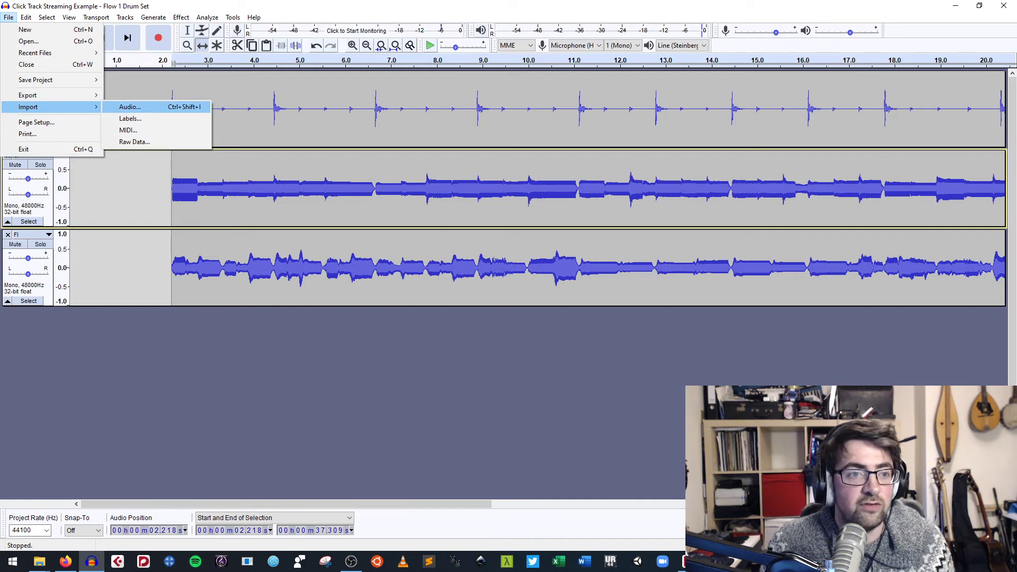
{"action": "left_click", "coordinate": [130, 107]}
{"action": "left_click", "coordinate": [274, 338]}
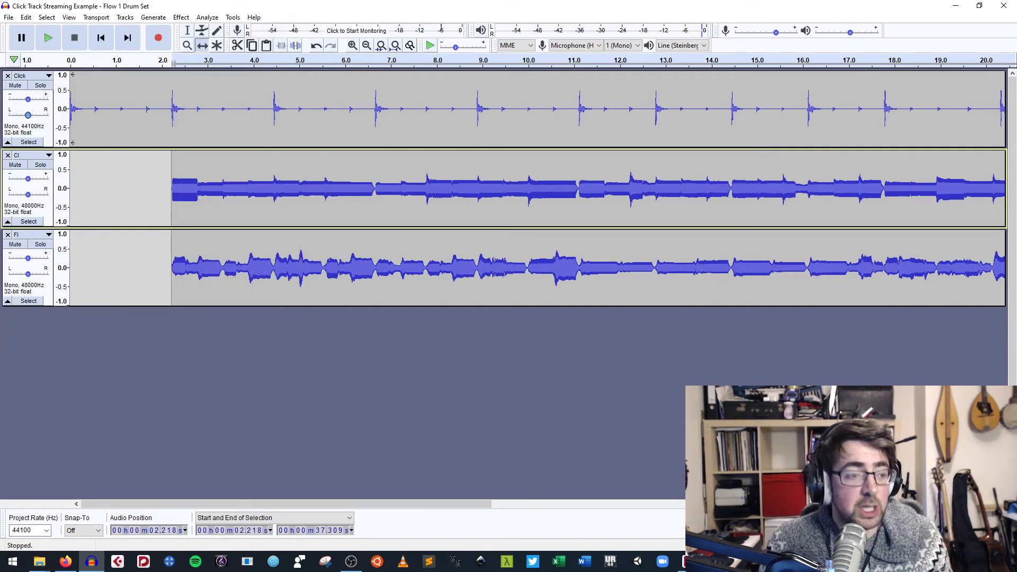
- Mute the Click track and select the Cl and Fl audio from 2.218 s to about 30.209 s
{"action": "left_click", "coordinate": [15, 85]}
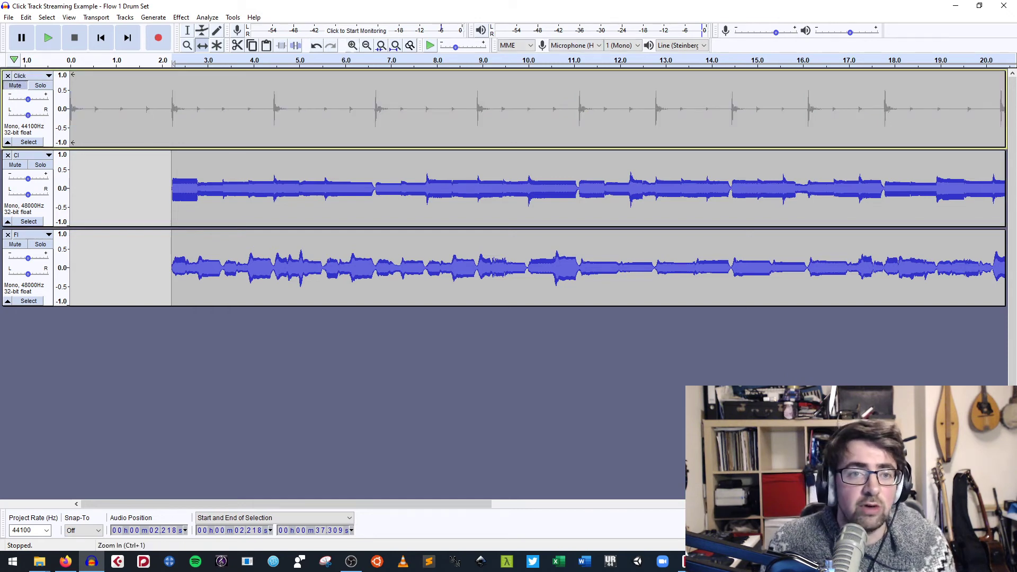
{"action": "left_click", "coordinate": [367, 45]}
{"action": "left_click", "coordinate": [366, 45]}
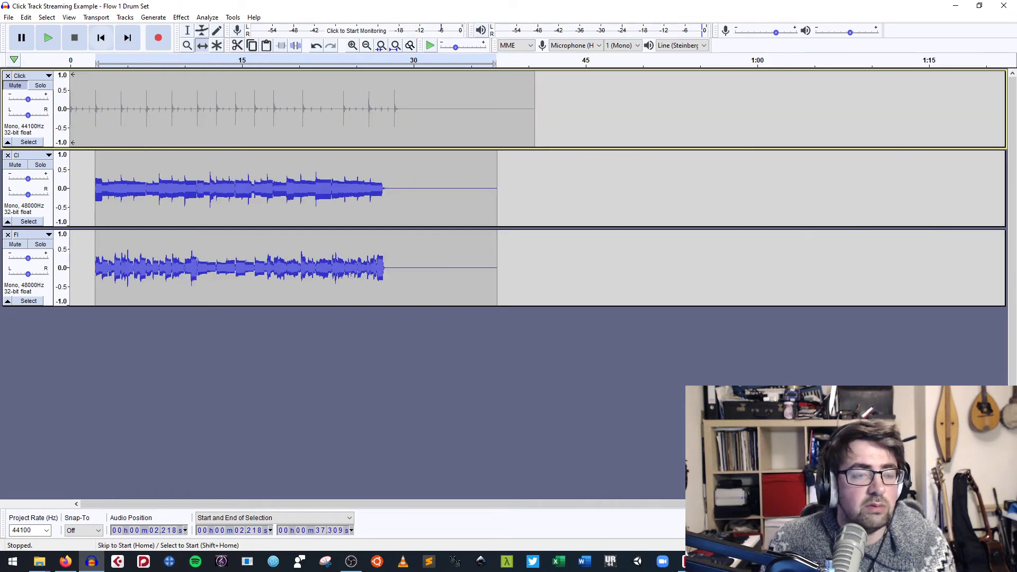
{"action": "left_click", "coordinate": [187, 30]}
{"action": "left_click_drag", "start_coordinate": [416, 265], "coordinate": [95, 196]}
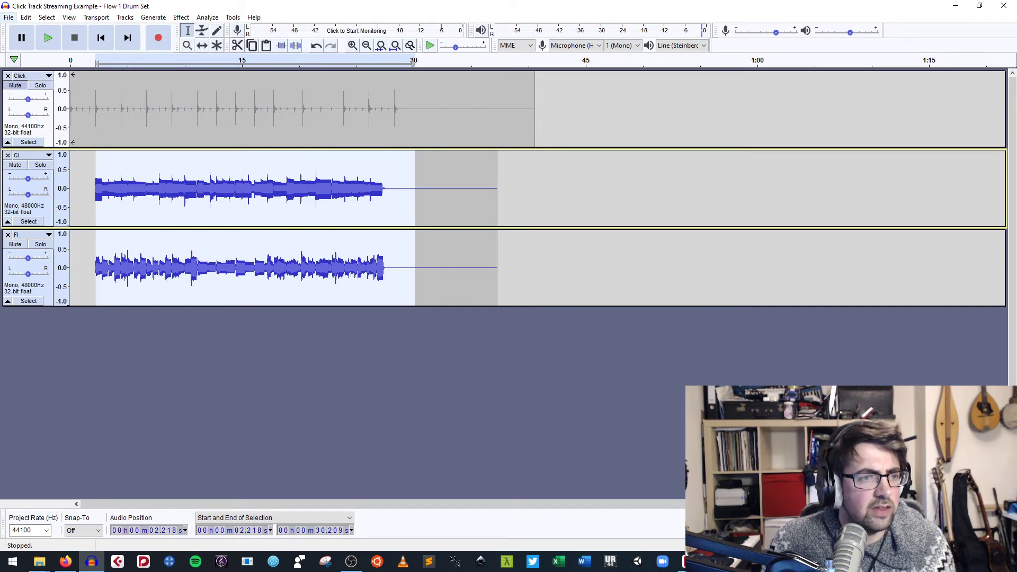
- Export the selected audio as an MP3 named "Twink Twink Fl Cl" into the ___Files folder, accepting the mono mixdown and the metadata
{"action": "left_click", "coordinate": [9, 17]}
{"action": "mouse_move", "coordinate": [32, 95]}
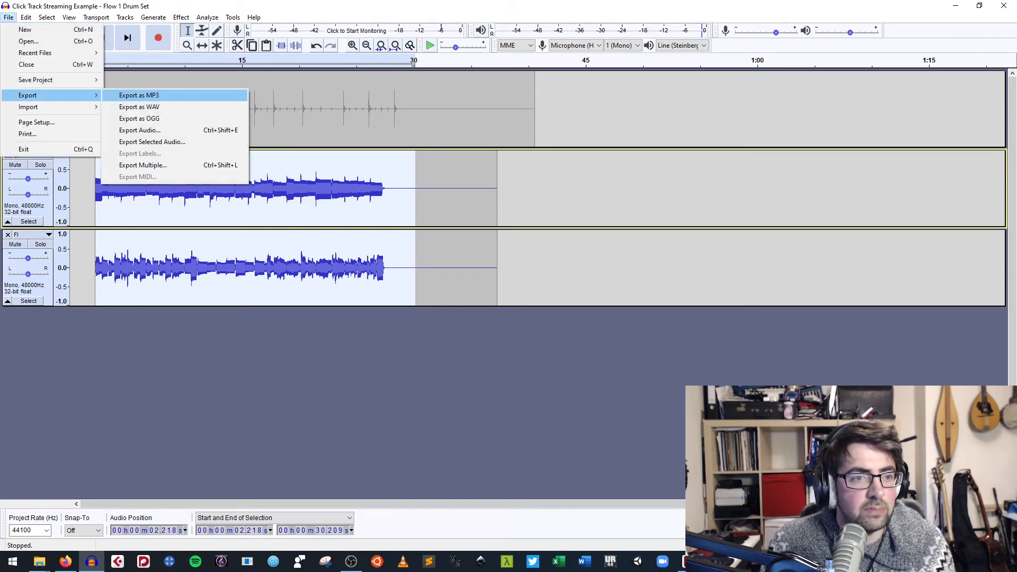
{"action": "left_click", "coordinate": [152, 142]}
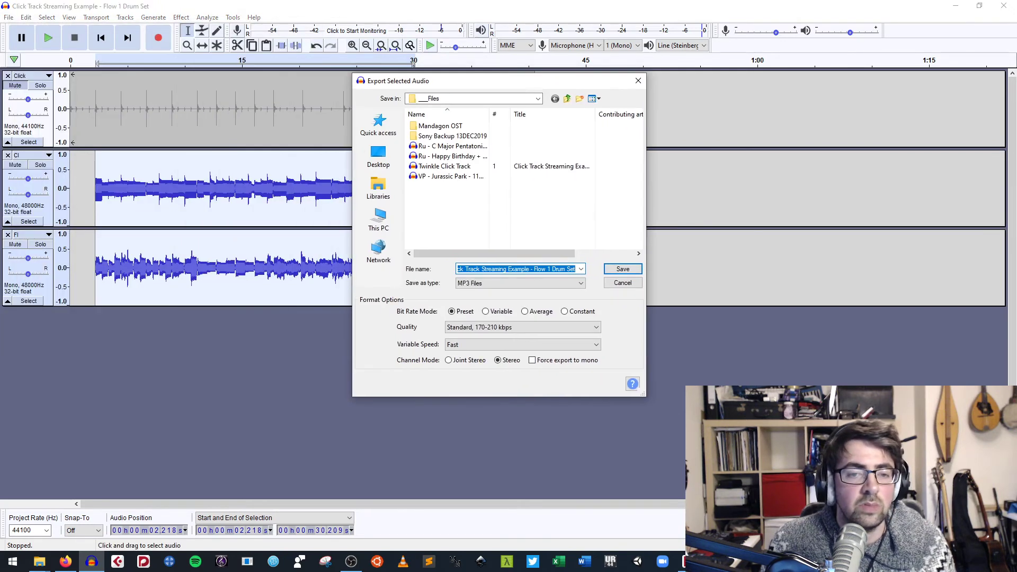
{"action": "type", "text": "Twinkel"}
{"action": "key", "text": "BackSpace"}
{"action": "key", "text": "BackSpace"}
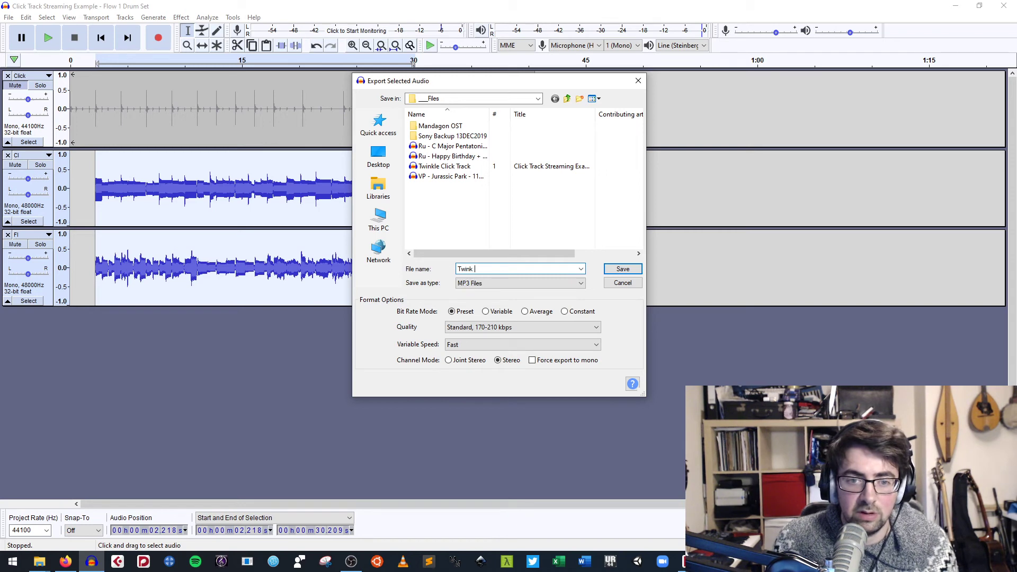
{"action": "type", "text": "Twink Fl Cl"}
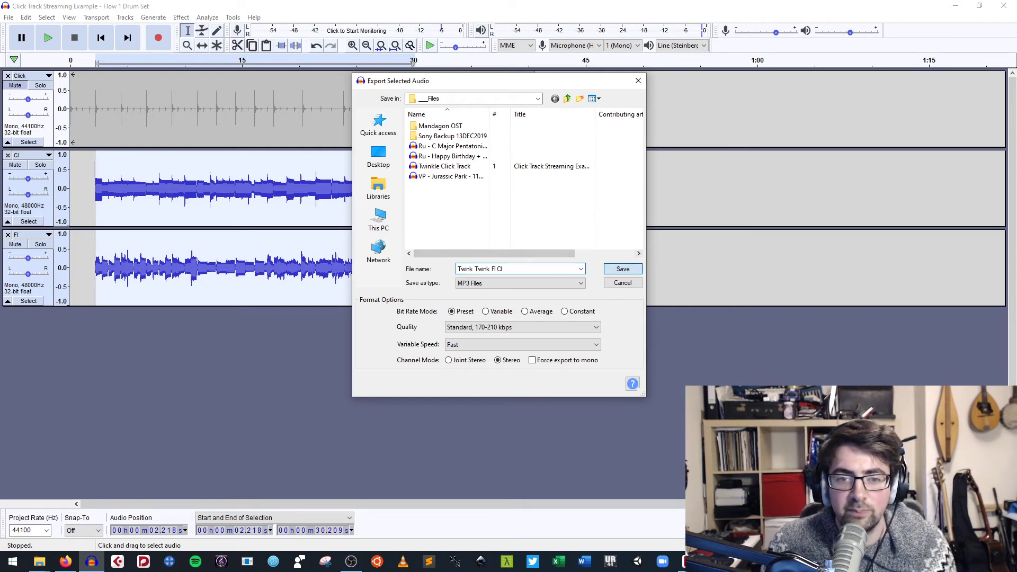
{"action": "key", "text": "Return"}
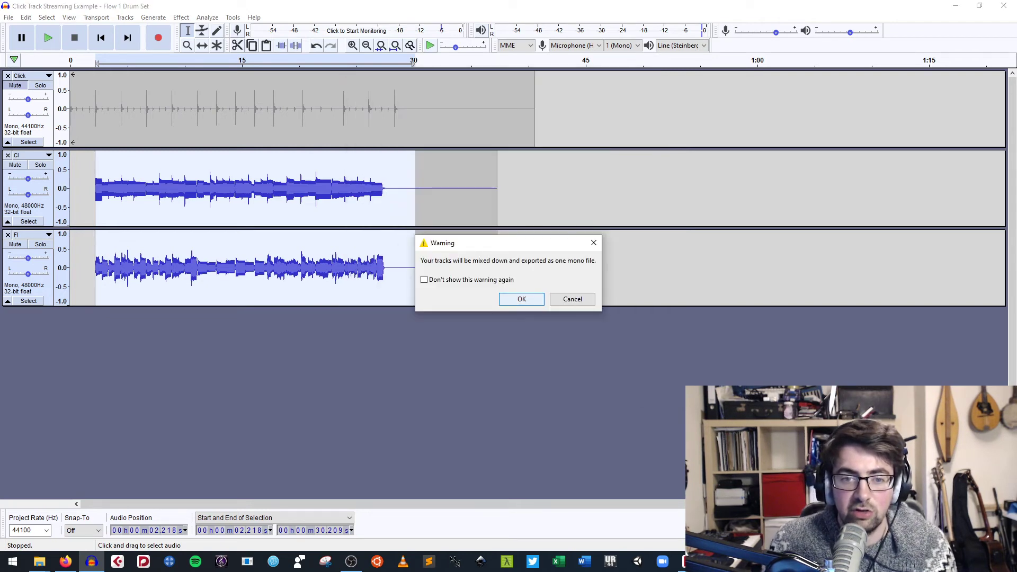
{"action": "key", "text": "Return"}
{"action": "key", "text": "Return"}
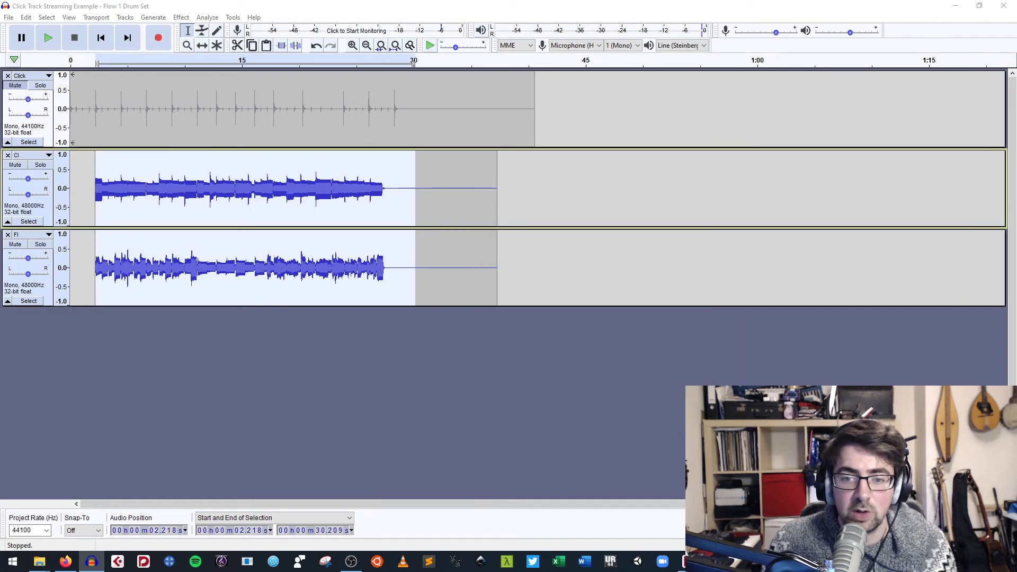
- Locate the exported "Twink Twink Fl Cl" file in File Explorer's recent files, and close the current Audacity project
{"action": "key", "text": "super+e"}
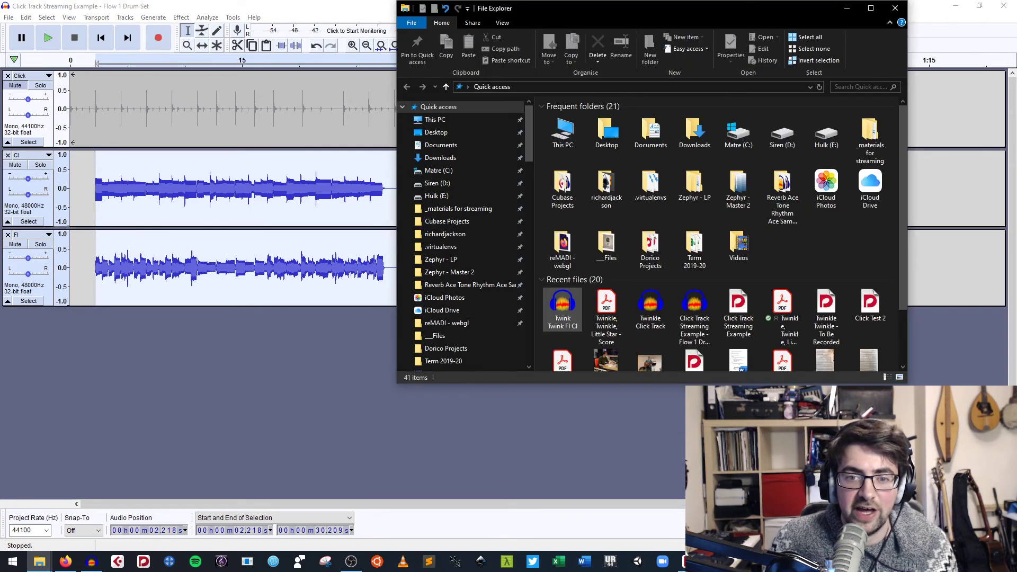
{"action": "right_click", "coordinate": [563, 303]}
{"action": "left_click", "coordinate": [534, 424]}
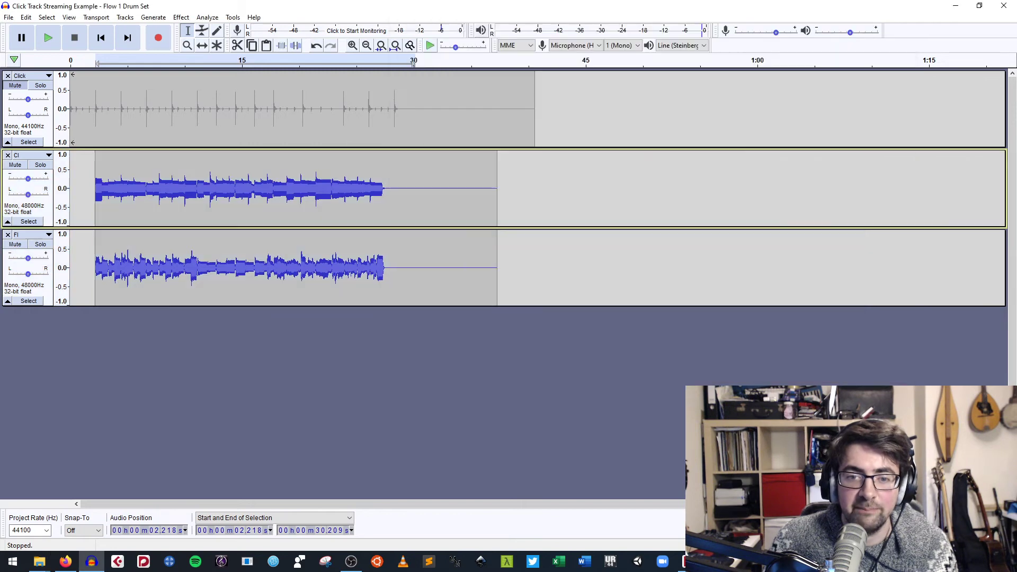
{"action": "key", "text": "alt+f"}
{"action": "key", "text": "c"}
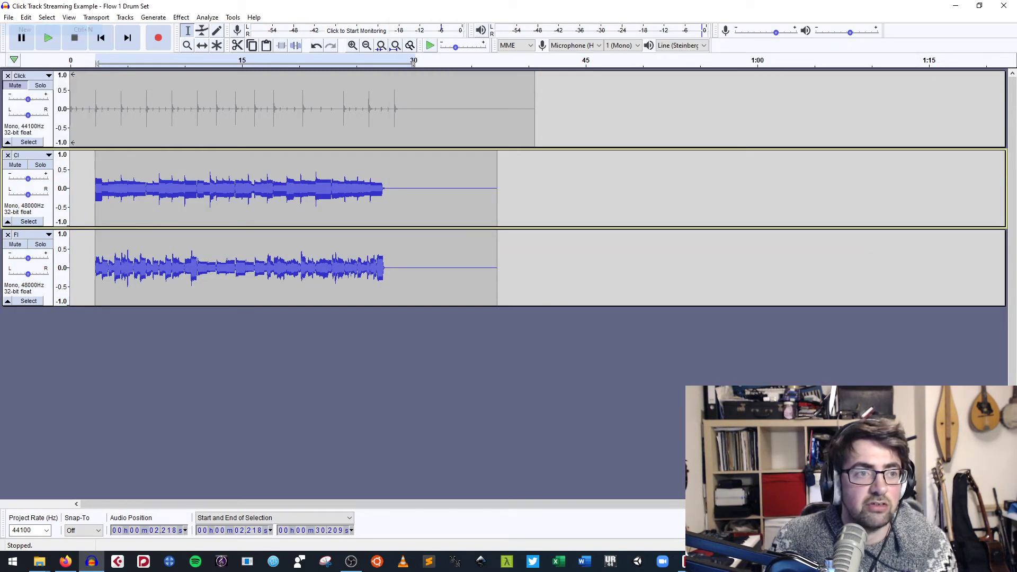
- Load the "Twink Twink Fl Cl" file from File Explorer into the empty Audacity window and play it from the start
{"action": "key", "text": "alt+Tab"}
{"action": "key", "text": "alt+Tab"}
{"action": "key", "text": "alt+Tab"}
{"action": "key", "text": "alt+shift+Tab"}
{"action": "key", "text": "alt+Tab"}
{"action": "key", "text": "alt+Tab"}
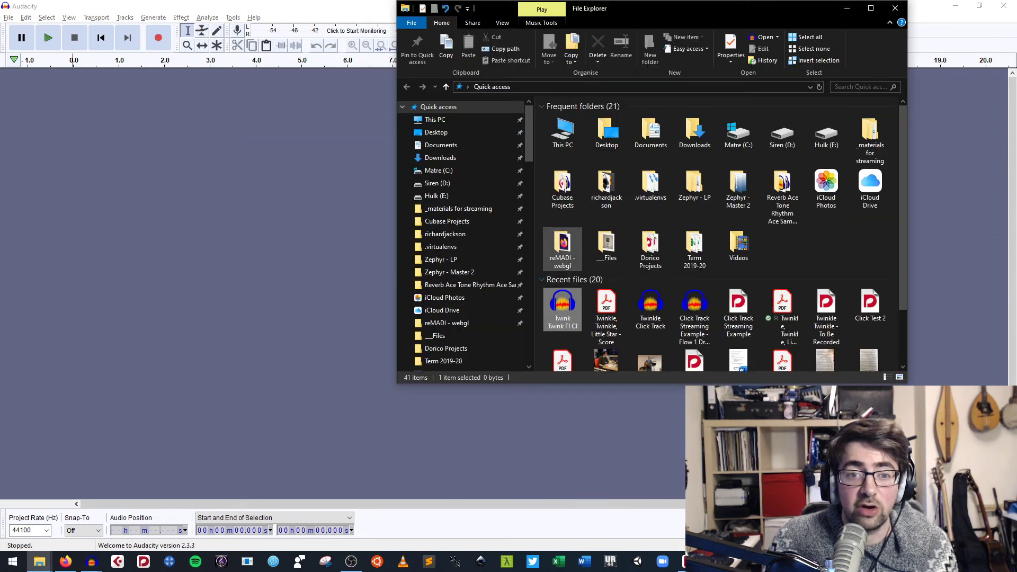
{"action": "left_click_drag", "start_coordinate": [563, 310], "coordinate": [223, 202]}
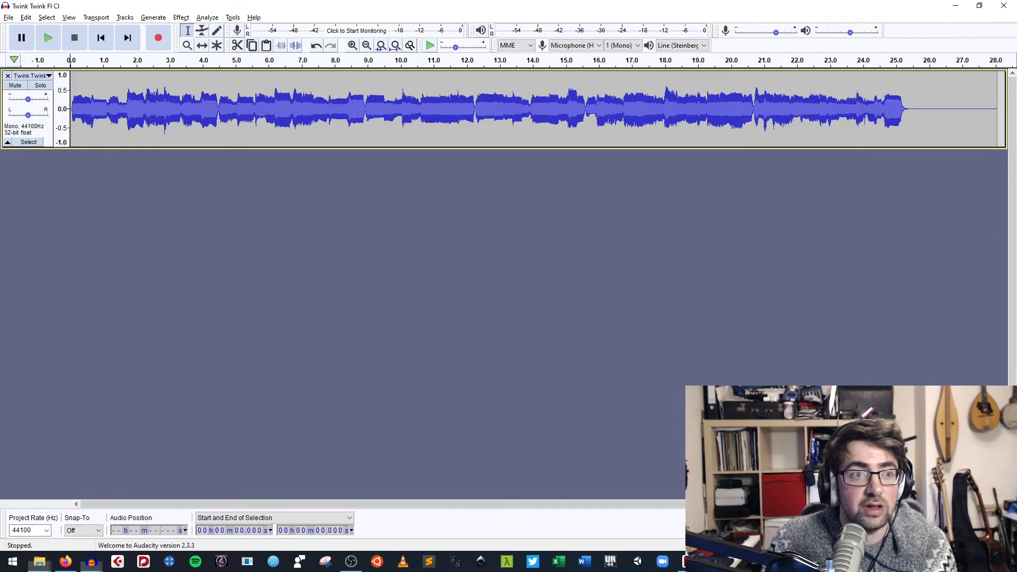
{"action": "left_click", "coordinate": [48, 38]}
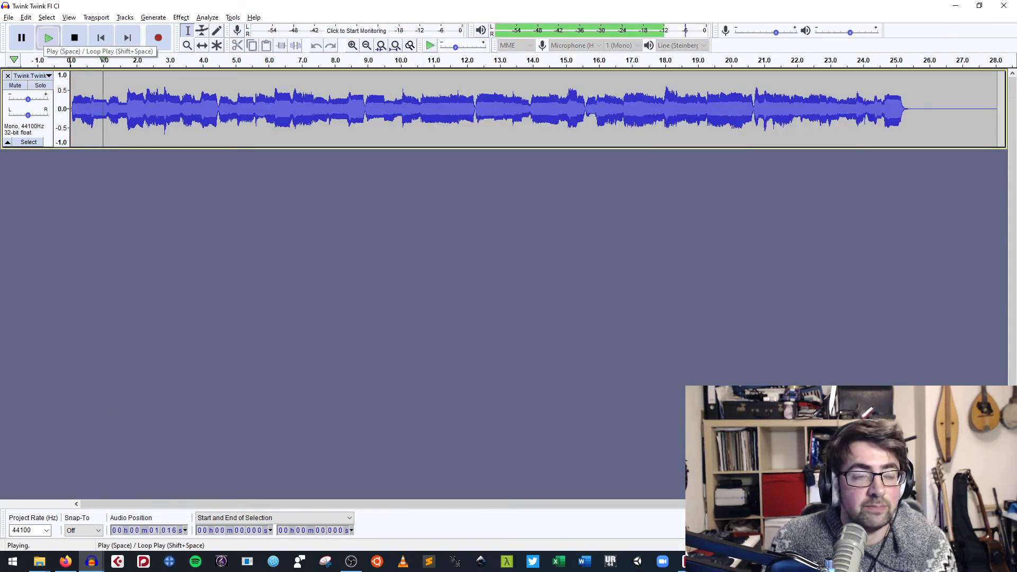
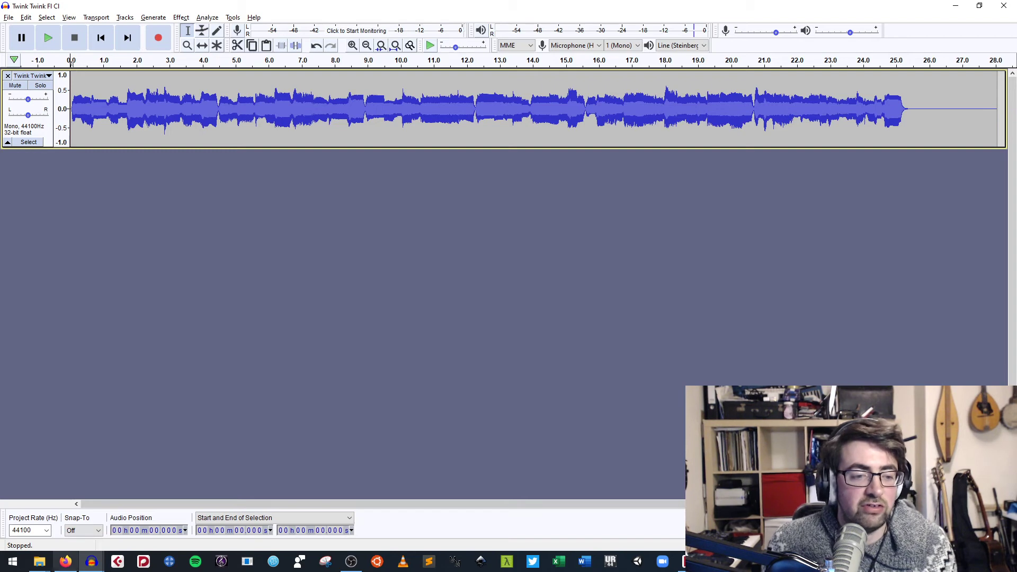
- Open the "Twinkle, Twinkle, Little Star - Score" PDF from the Click Track Demo folder and look through the flute and clarinet parts
{"action": "left_click", "coordinate": [39, 562]}
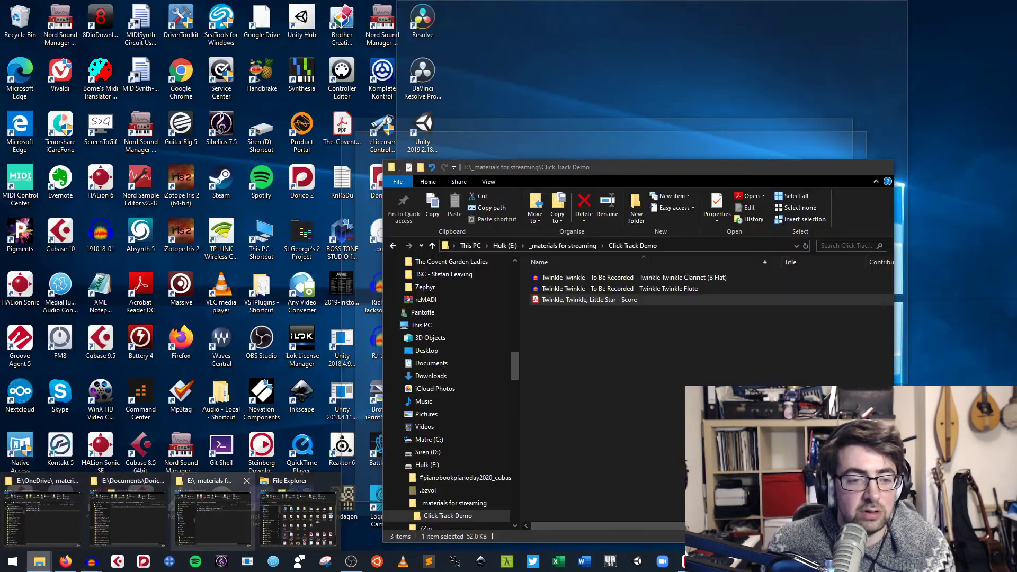
{"action": "left_click", "coordinate": [180, 512]}
{"action": "double_click", "coordinate": [589, 300]}
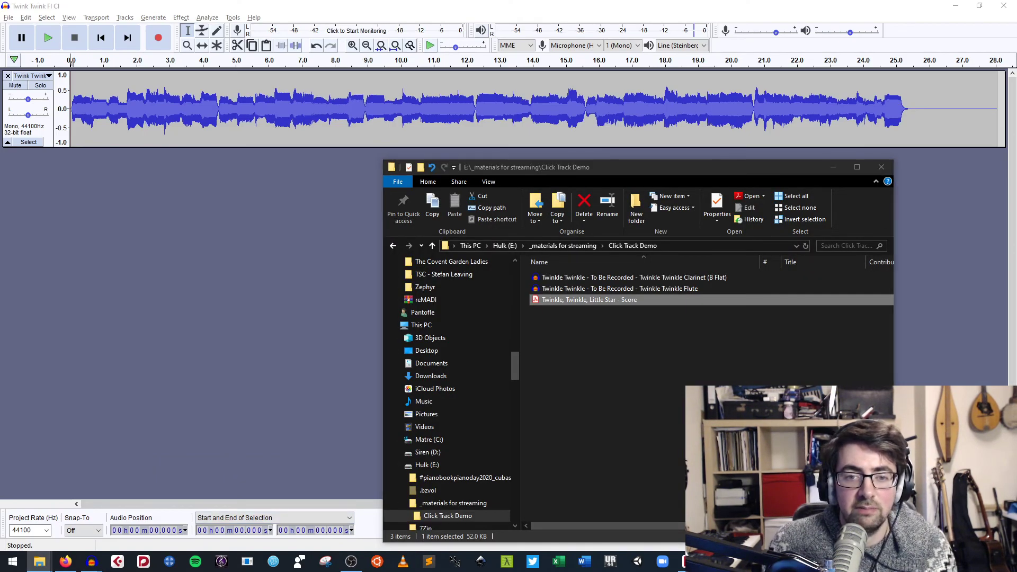
{"action": "scroll", "coordinate": [440, 307], "scroll_direction": "down", "scroll_amount": 15}
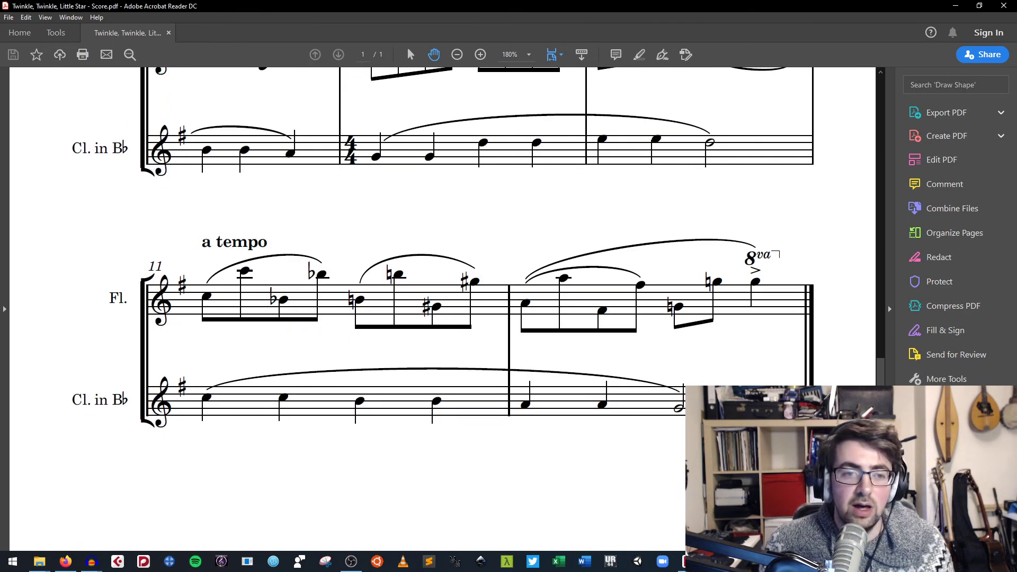
{"action": "scroll", "coordinate": [440, 308], "scroll_direction": "up", "scroll_amount": 15}
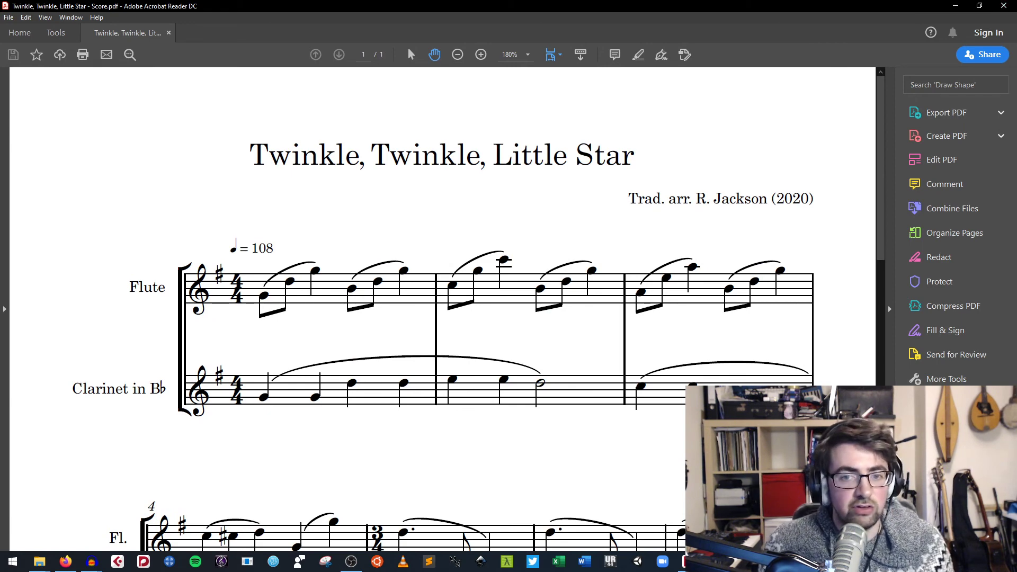
{"action": "scroll", "coordinate": [440, 308], "scroll_direction": "down", "scroll_amount": 8}
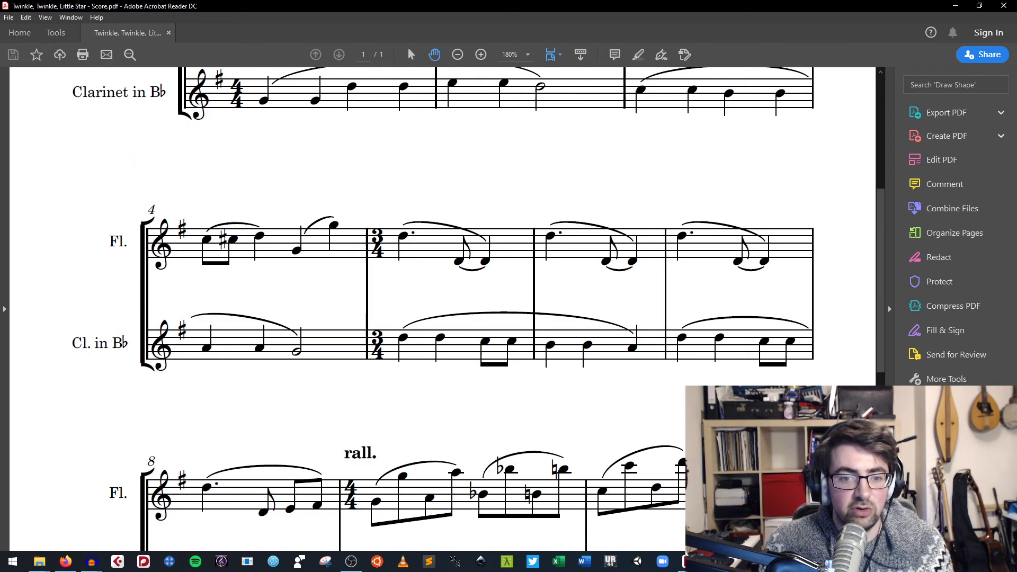
- Look through the rest of the flute and clarinet score to the final bar, and close the PDF and the Click Track Demo folder window
{"action": "scroll", "coordinate": [440, 308], "scroll_direction": "down", "scroll_amount": 3}
{"action": "scroll", "coordinate": [440, 307], "scroll_direction": "down", "scroll_amount": 3}
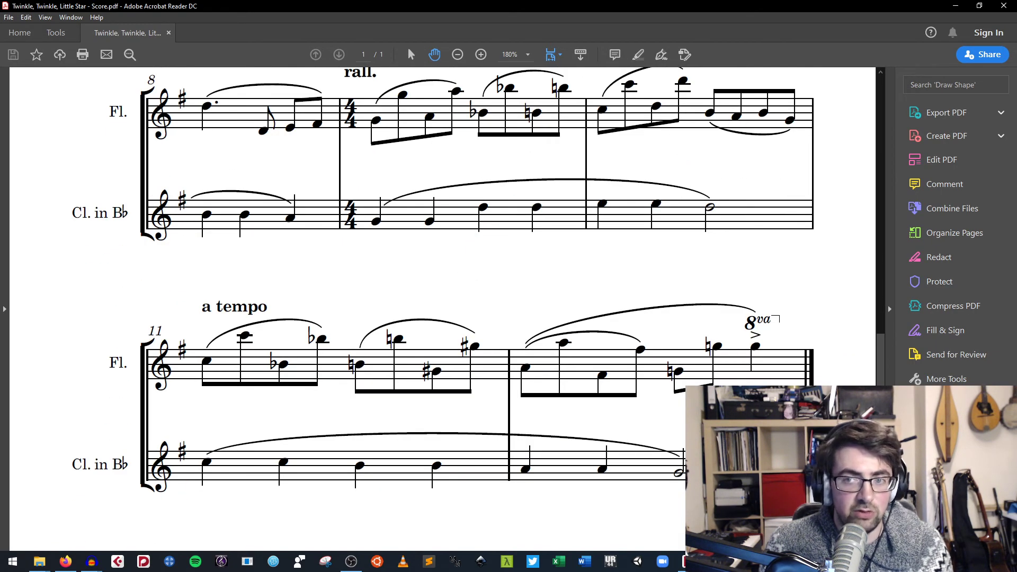
{"action": "left_click", "coordinate": [1004, 6]}
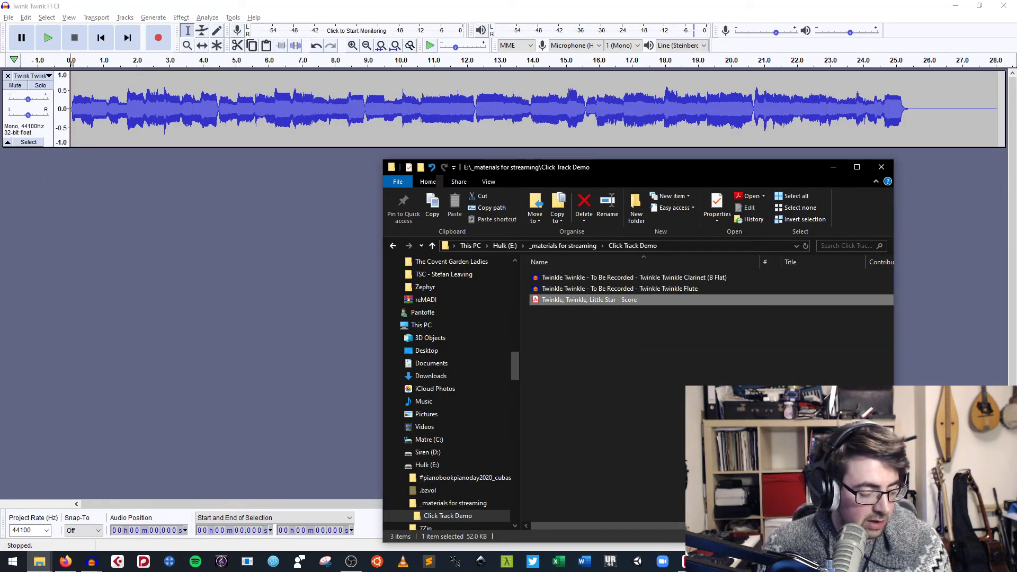
{"action": "left_click", "coordinate": [881, 167]}
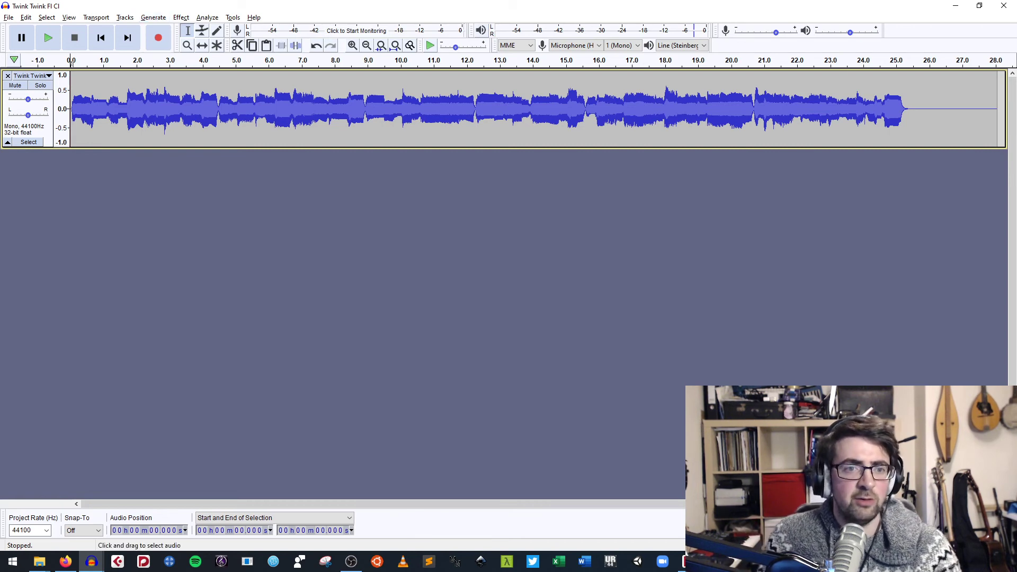
- Play the track briefly, and normalize it to a peak amplitude of -0.0 dB
{"action": "left_click", "coordinate": [48, 38]}
{"action": "left_click", "coordinate": [74, 37]}
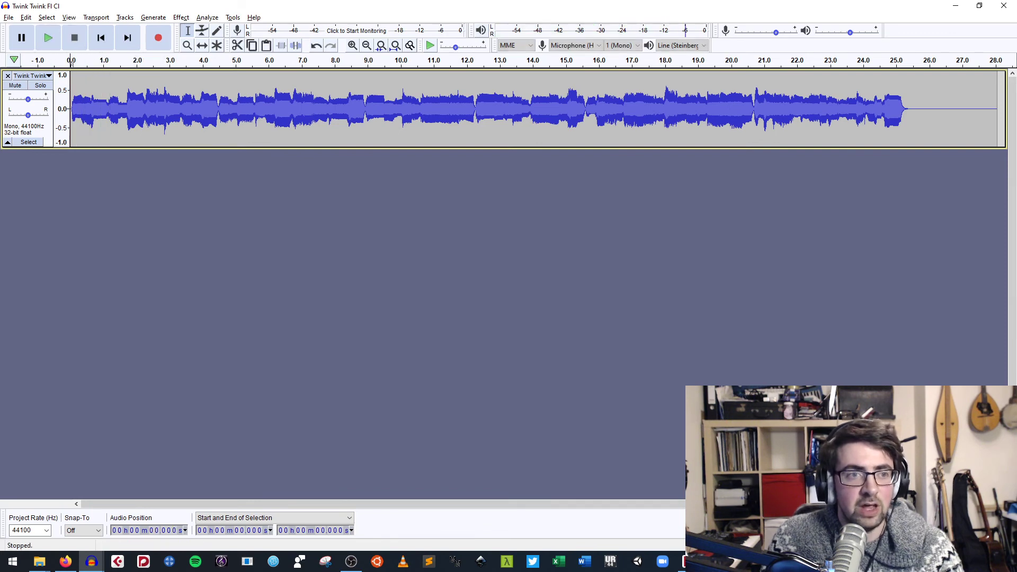
{"action": "left_click", "coordinate": [181, 18]}
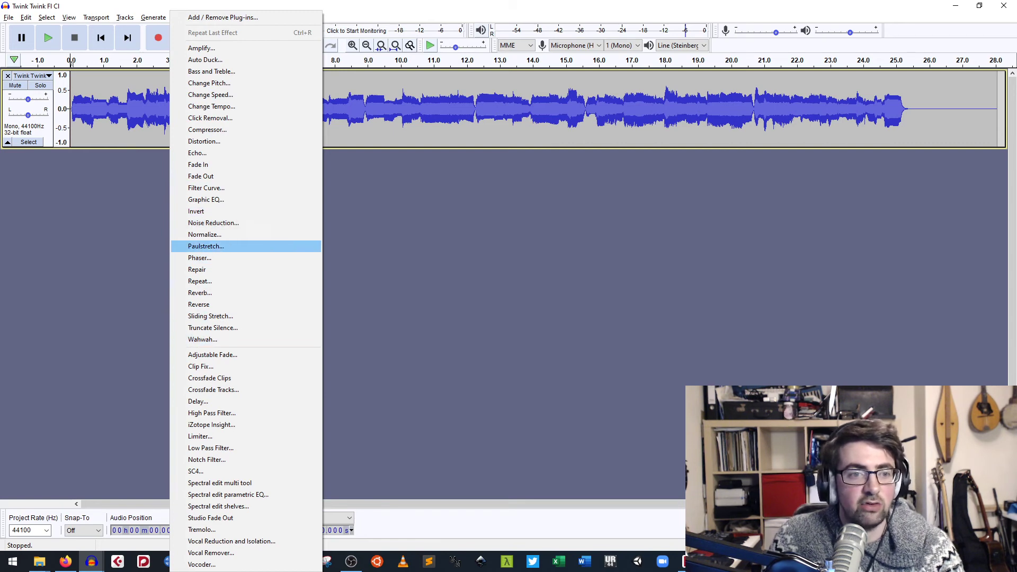
{"action": "left_click", "coordinate": [205, 235]}
{"action": "left_click_drag", "start_coordinate": [560, 264], "coordinate": [549, 265]}
{"action": "type", "text": "1"}
{"action": "key", "text": "Return"}
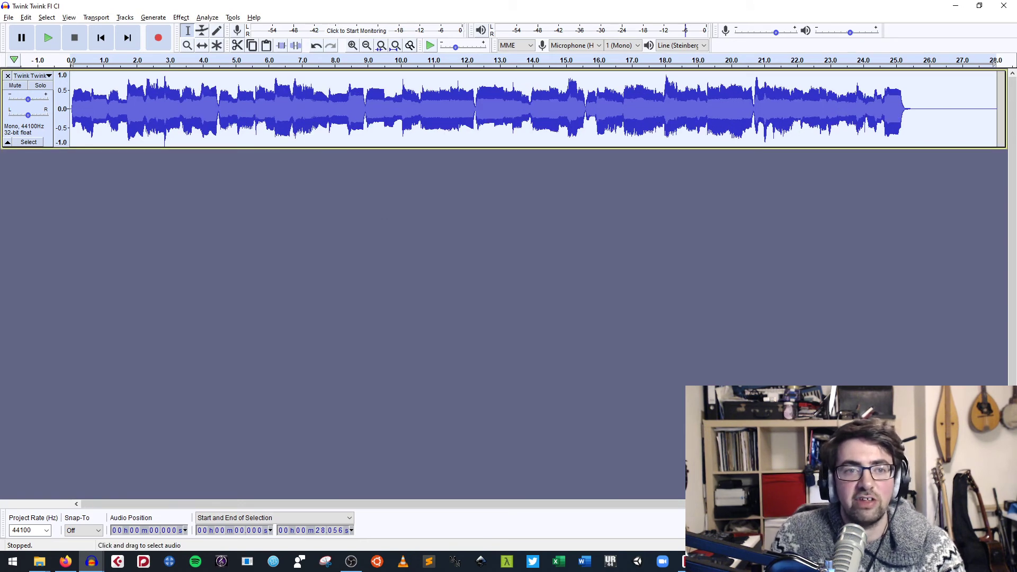
- Run Normalize on the track again with DC offset removal and the peak amplitude at -0.0 dB
{"action": "mouse_move", "coordinate": [181, 17]}
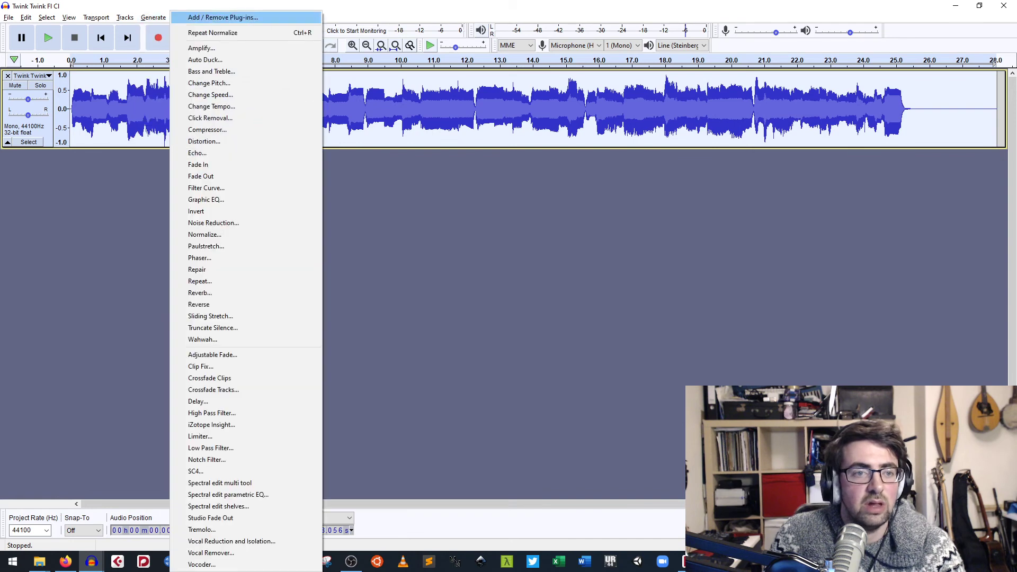
{"action": "left_click", "coordinate": [204, 234]}
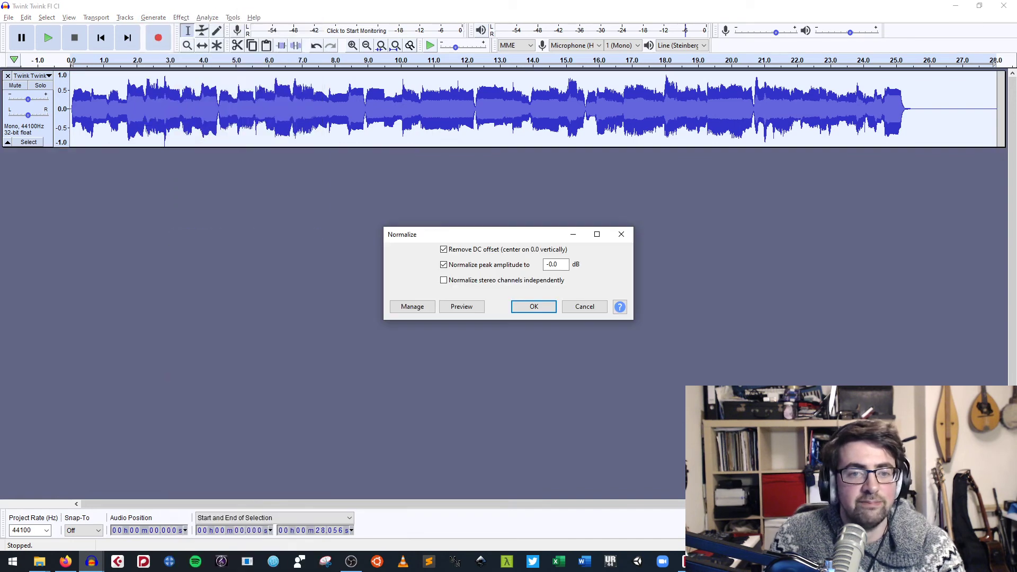
{"action": "left_click", "coordinate": [534, 306]}
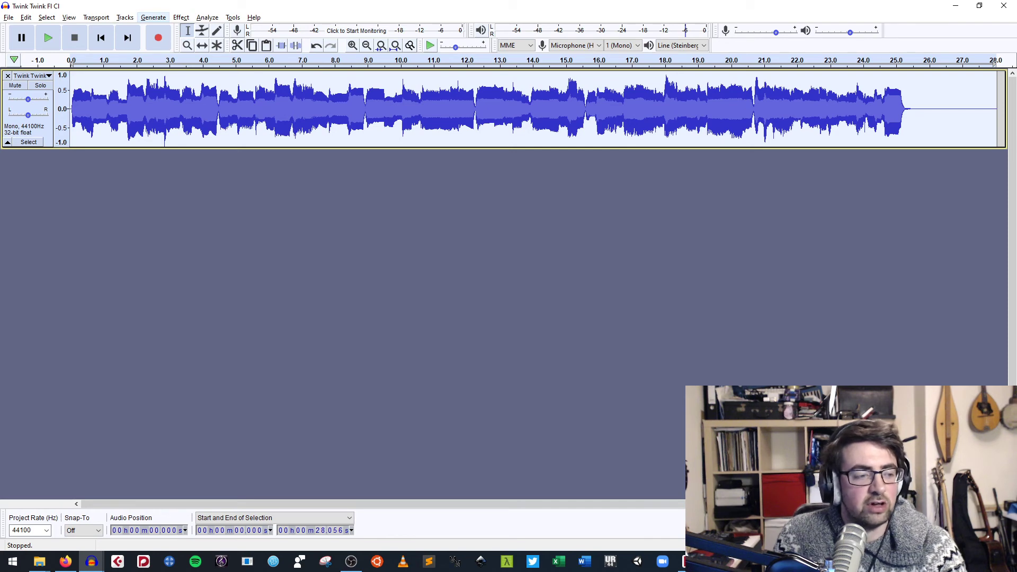
{"action": "left_click", "coordinate": [153, 17]}
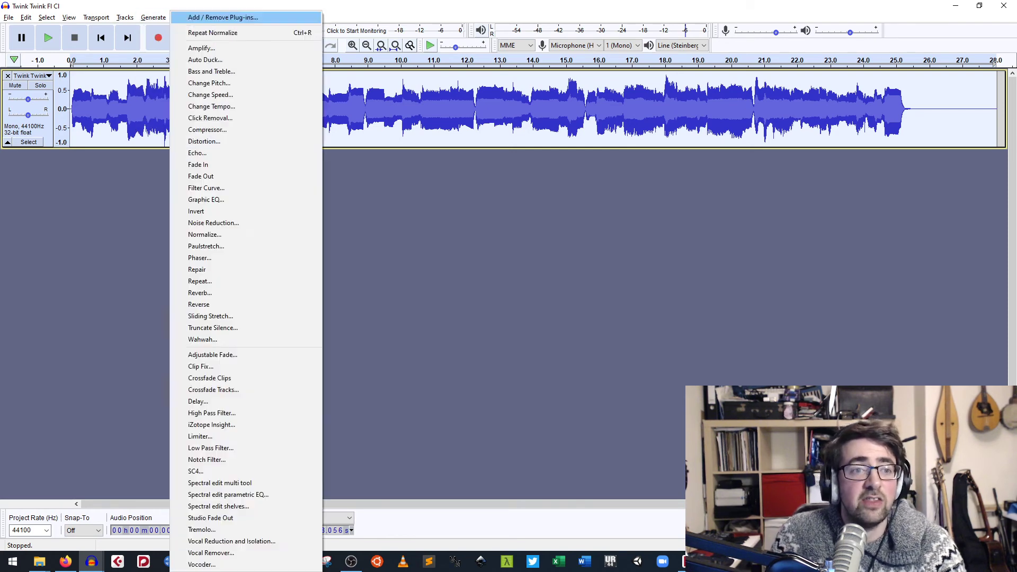
{"action": "left_click", "coordinate": [207, 16]}
{"action": "left_click", "coordinate": [685, 190]}
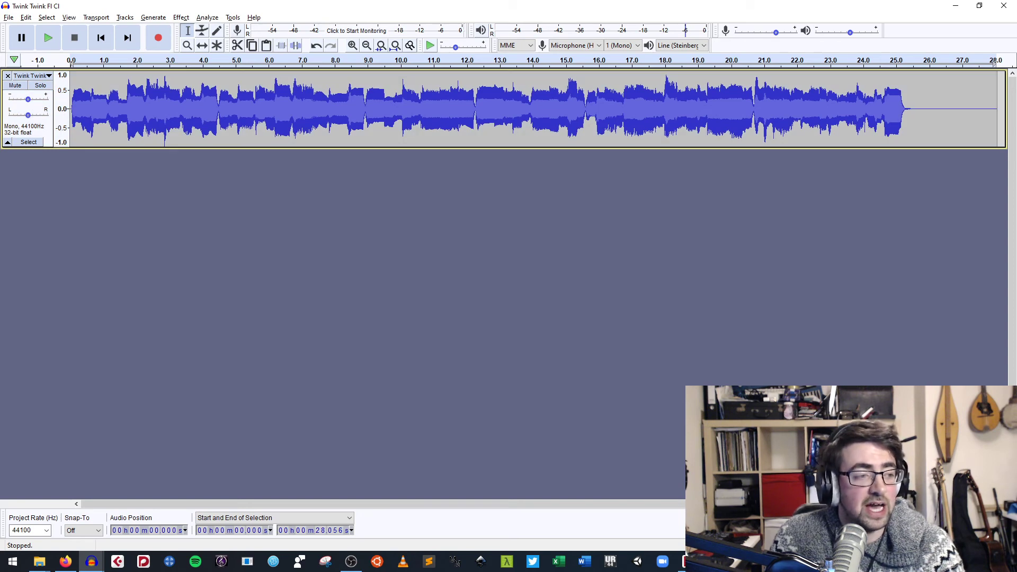
{"action": "left_click", "coordinate": [180, 17]}
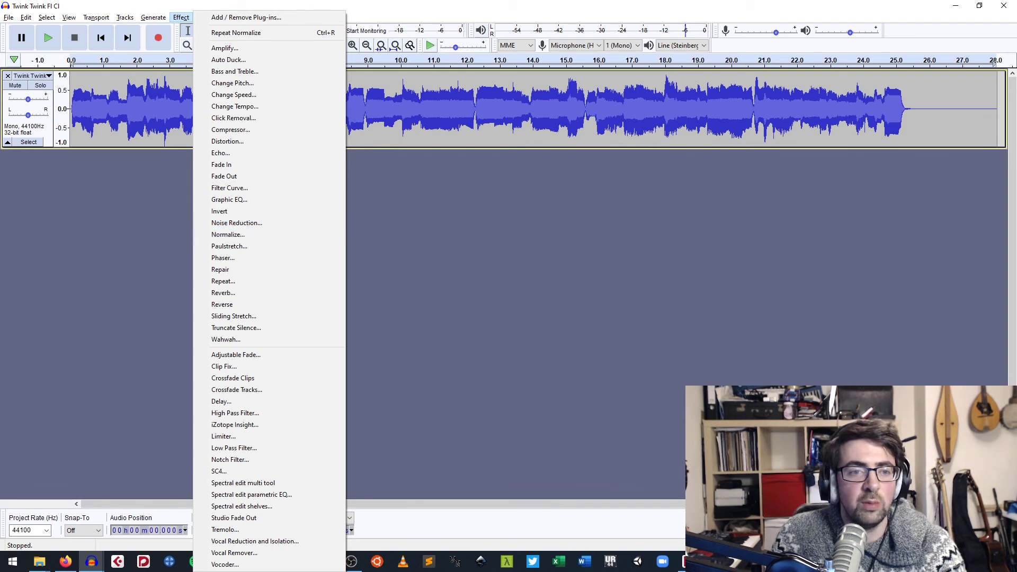
{"action": "left_click", "coordinate": [164, 217]}
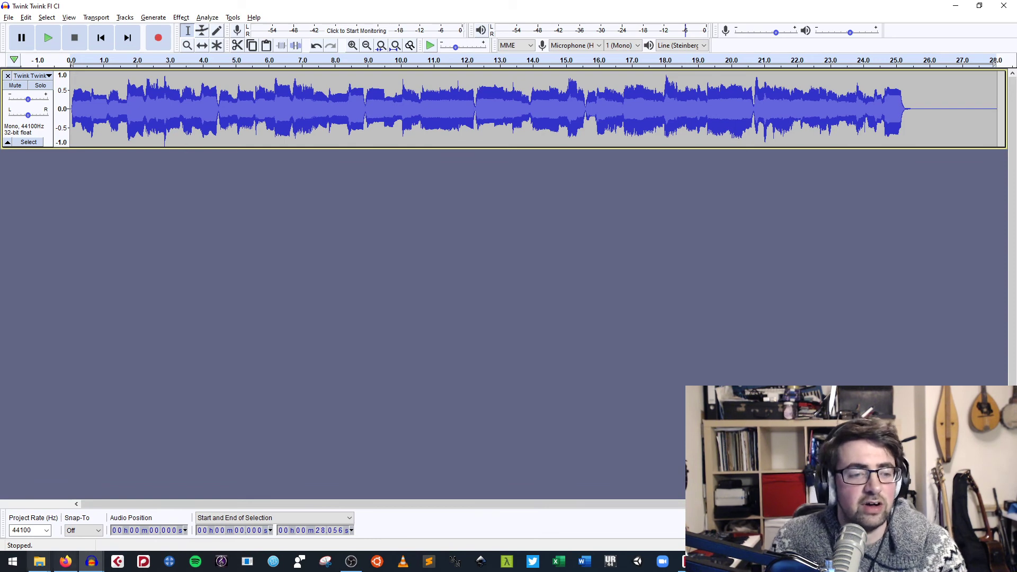
- Open the Music folder on the Hulk (E:) drive in File Explorer
{"action": "mouse_move", "coordinate": [40, 562]}
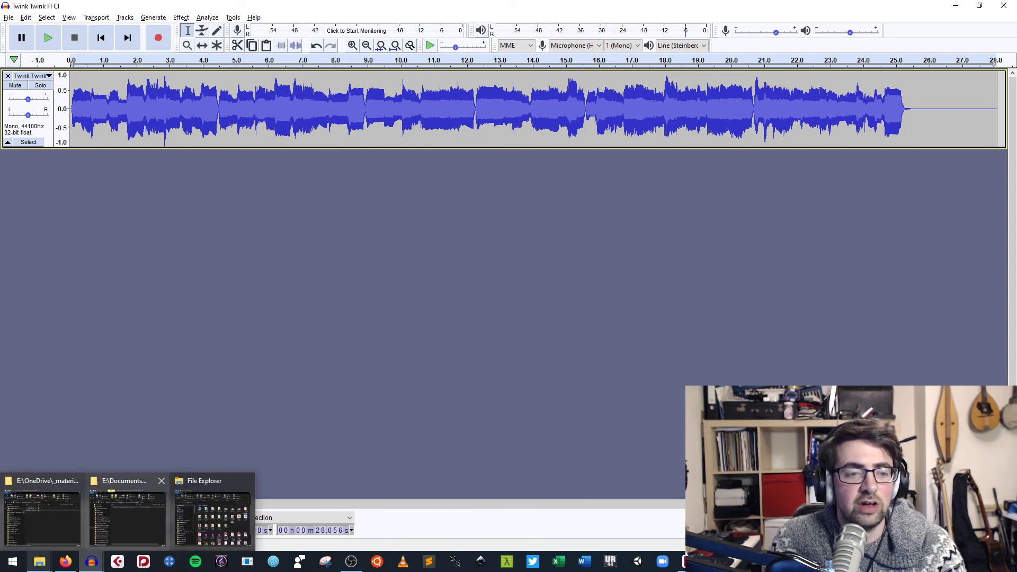
{"action": "left_click", "coordinate": [213, 517]}
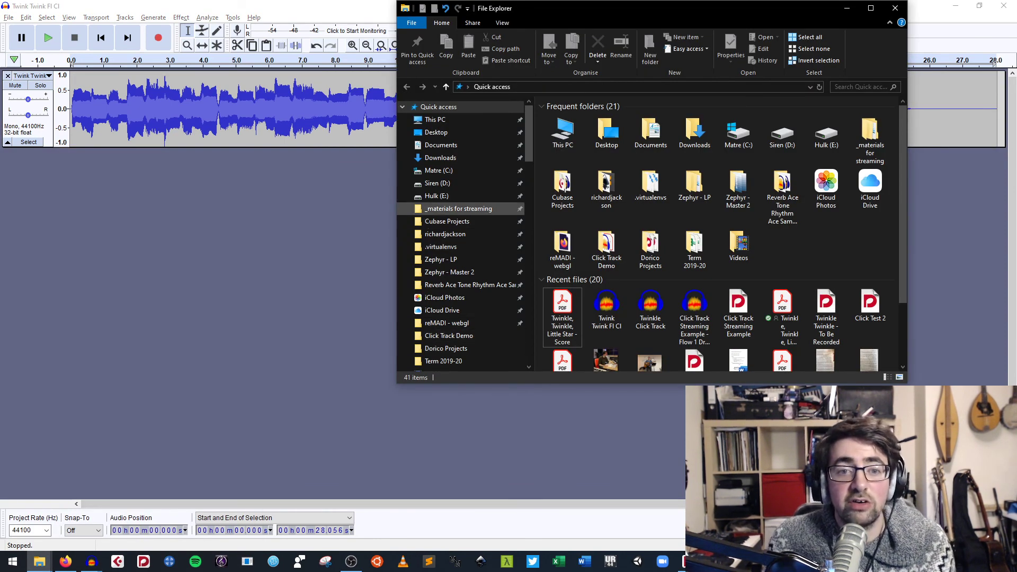
{"action": "scroll", "coordinate": [461, 230], "scroll_direction": "down", "scroll_amount": 3}
{"action": "scroll", "coordinate": [461, 272], "scroll_direction": "down", "scroll_amount": 4}
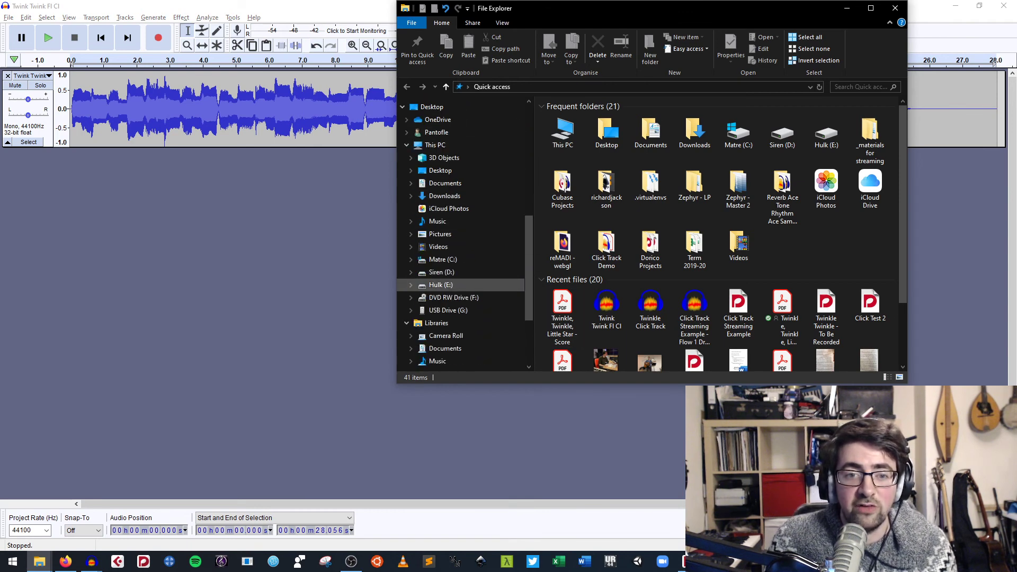
{"action": "left_click", "coordinate": [441, 285]}
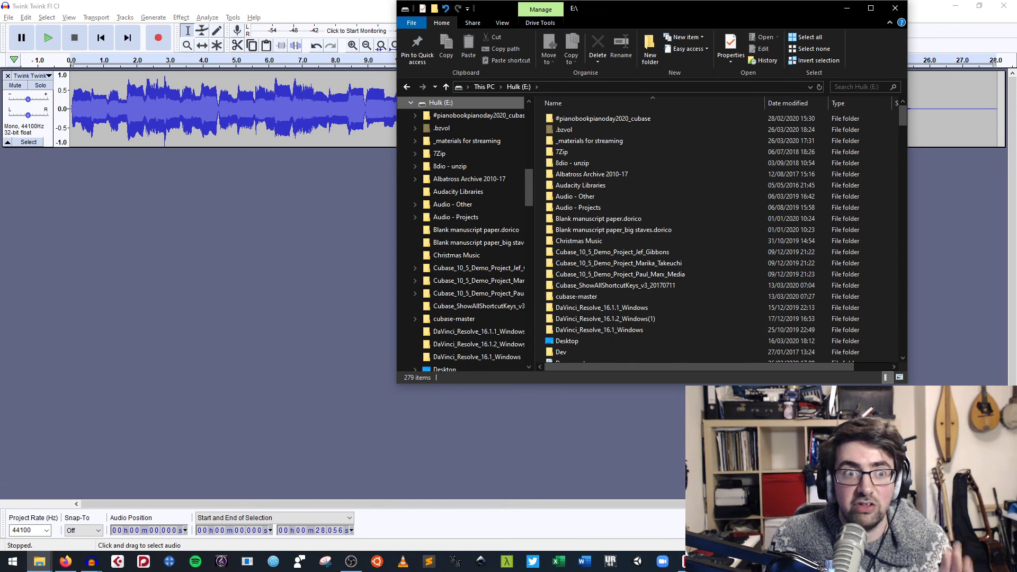
{"action": "scroll", "coordinate": [662, 245], "scroll_direction": "down", "scroll_amount": 8}
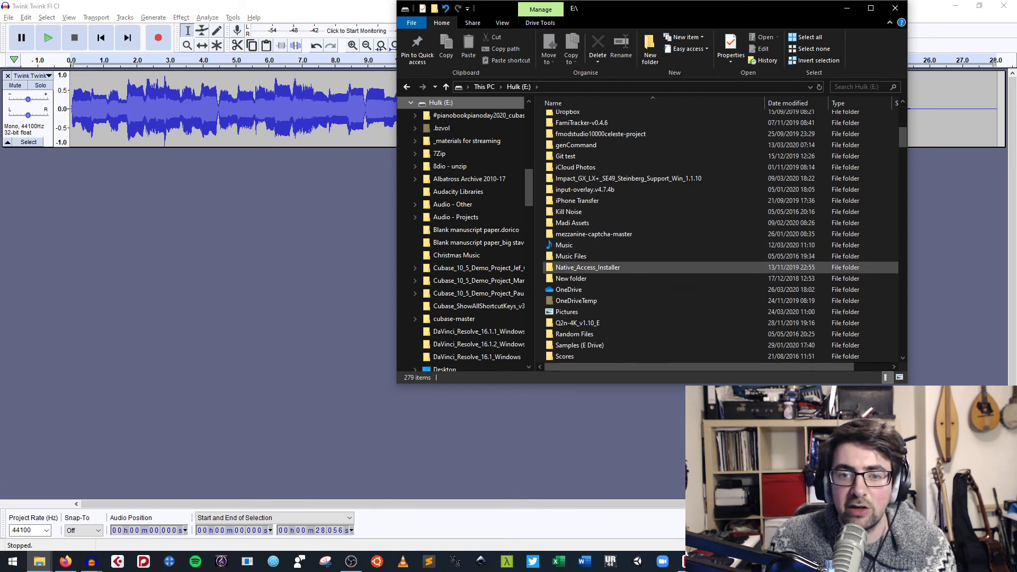
{"action": "scroll", "coordinate": [663, 249], "scroll_direction": "down", "scroll_amount": 2}
{"action": "double_click", "coordinate": [564, 181]}
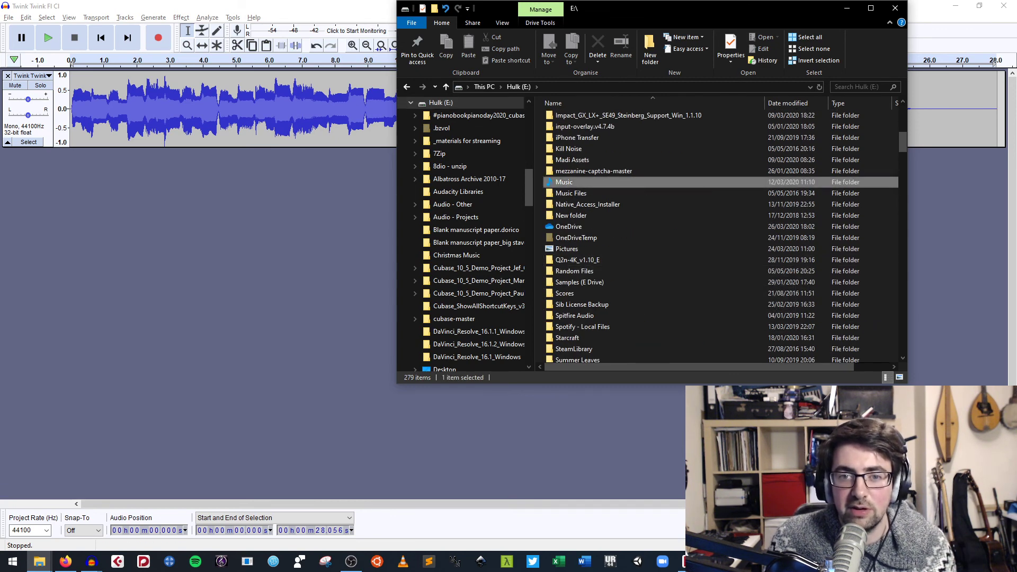
{"action": "left_click", "coordinate": [609, 103]}
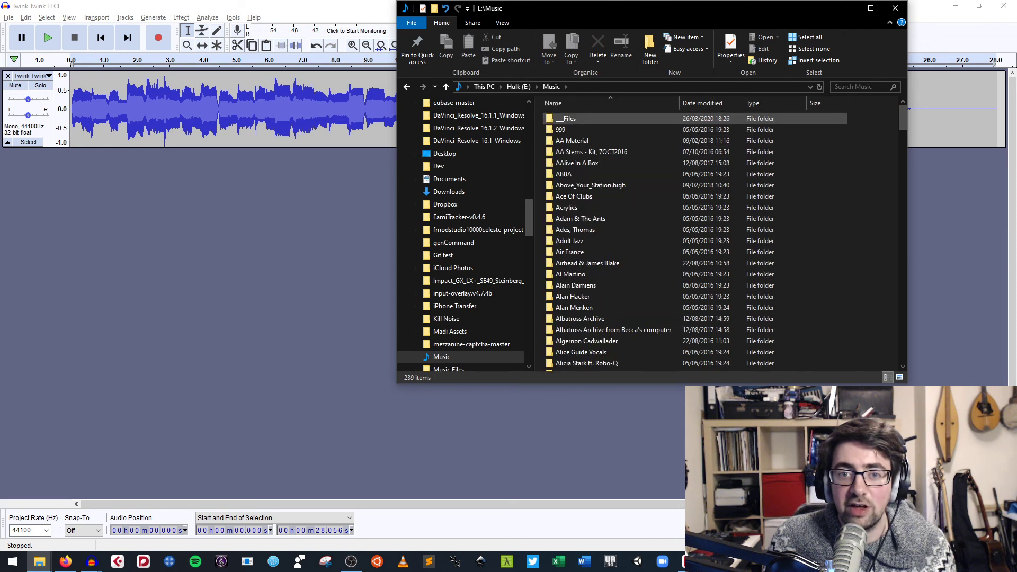
- Import "01 Dancing Queen" from the ABBA Gold folder into the Audacity project as a second track
{"action": "double_click", "coordinate": [564, 173]}
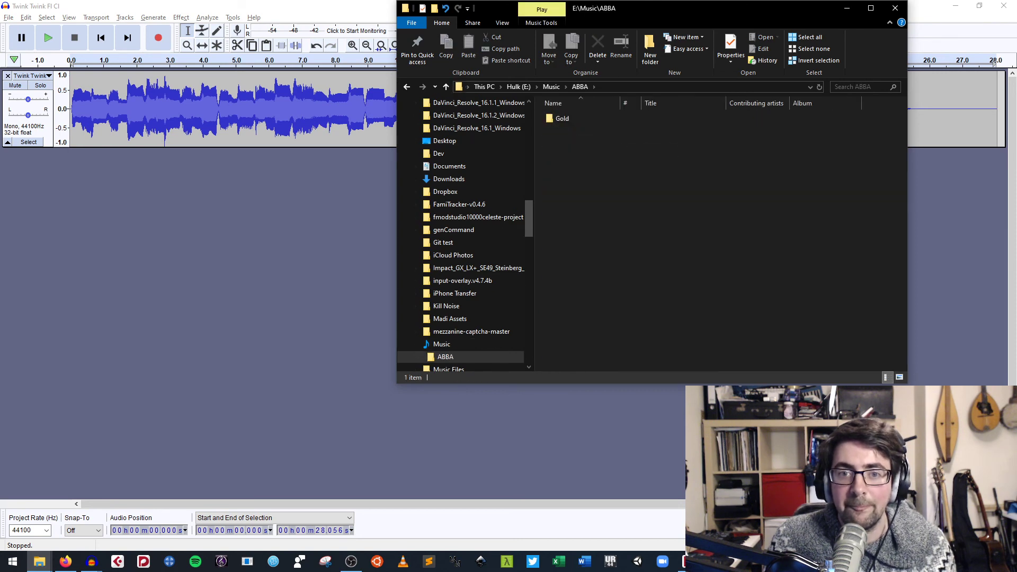
{"action": "double_click", "coordinate": [562, 118]}
{"action": "left_click_drag", "start_coordinate": [577, 118], "coordinate": [159, 206]}
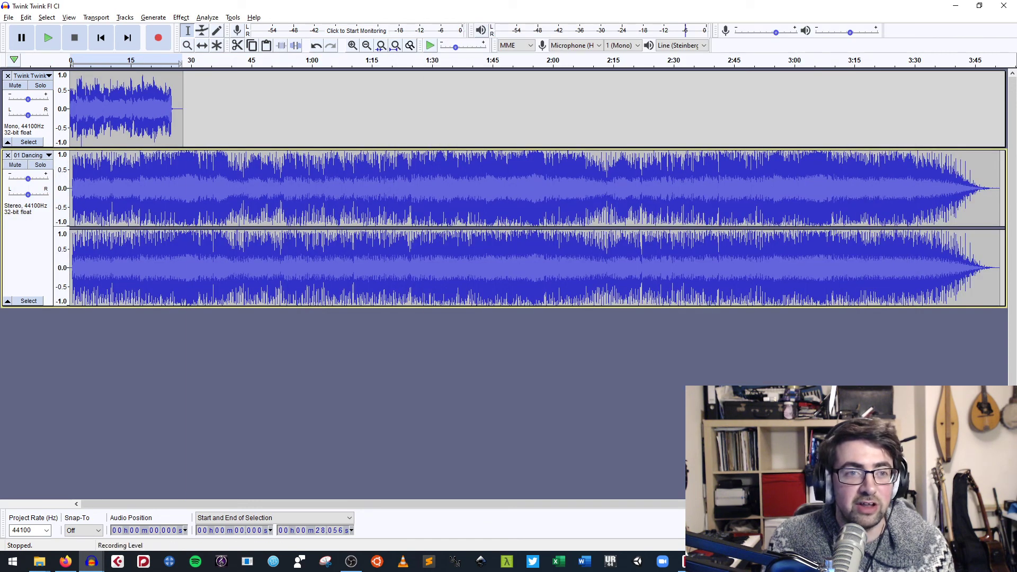
- Compare the opening 29 seconds of the Dancing Queen waveform with the Twink Twink waveform, toggling the Twink Twink track's mute on and off
{"action": "left_click", "coordinate": [352, 45]}
{"action": "left_click", "coordinate": [353, 45]}
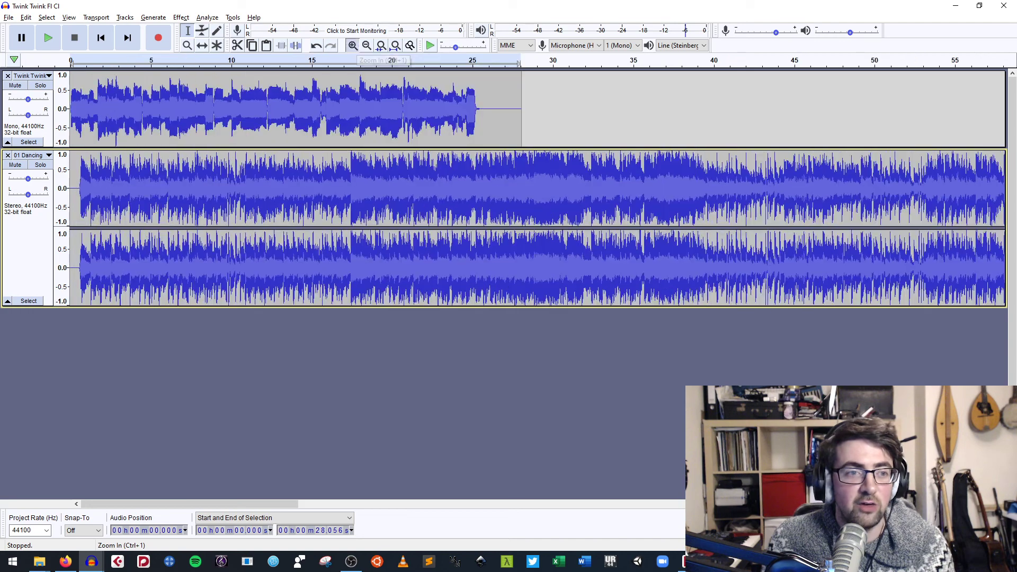
{"action": "left_click", "coordinate": [352, 45]}
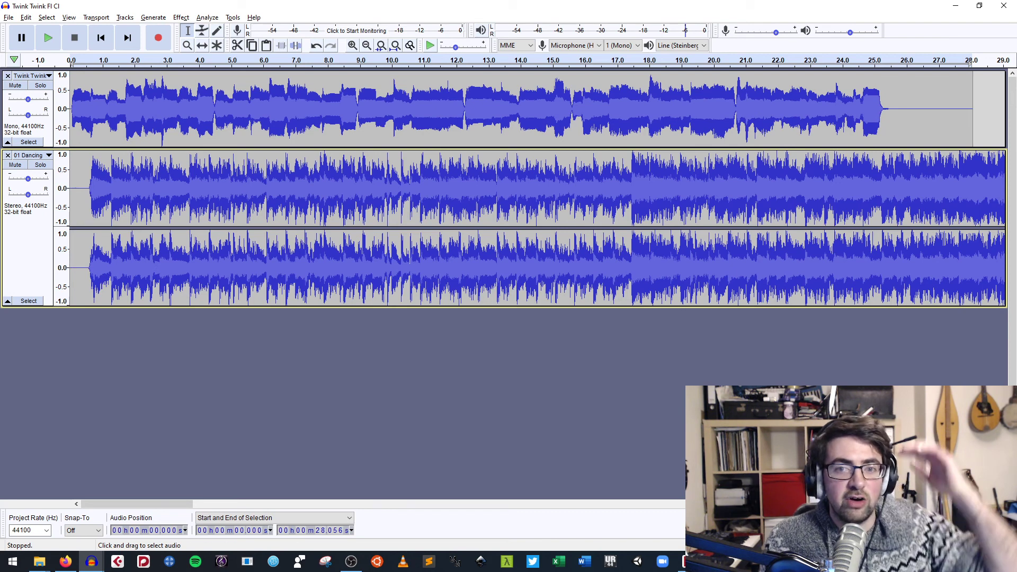
{"action": "left_click", "coordinate": [15, 86]}
{"action": "left_click", "coordinate": [15, 85]}
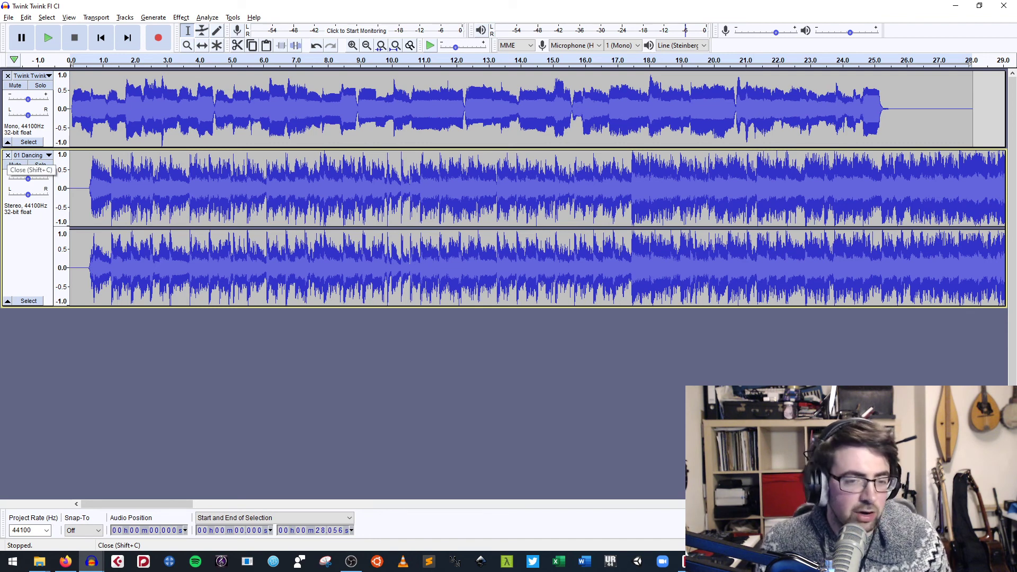
- Remove the Dancing Queen track from the project and close the ABBA Gold folder window
{"action": "left_click", "coordinate": [8, 156]}
{"action": "key", "text": "alt+Tab"}
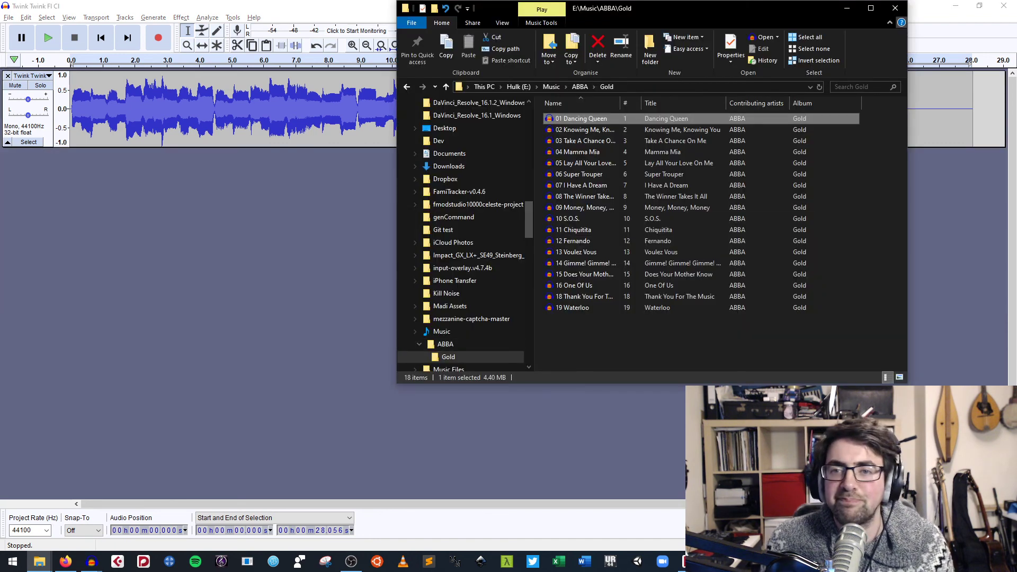
{"action": "left_click", "coordinate": [895, 8]}
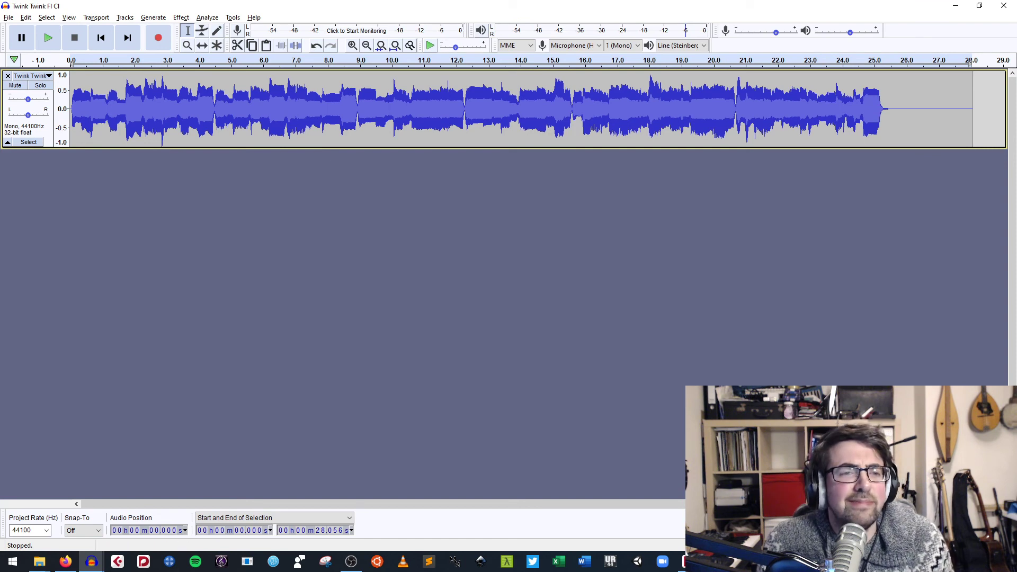
- Enlarge the height of the Twink Twink track to roughly double so its waveform is shown bigger
{"action": "left_click_drag", "start_coordinate": [477, 147], "coordinate": [477, 234]}
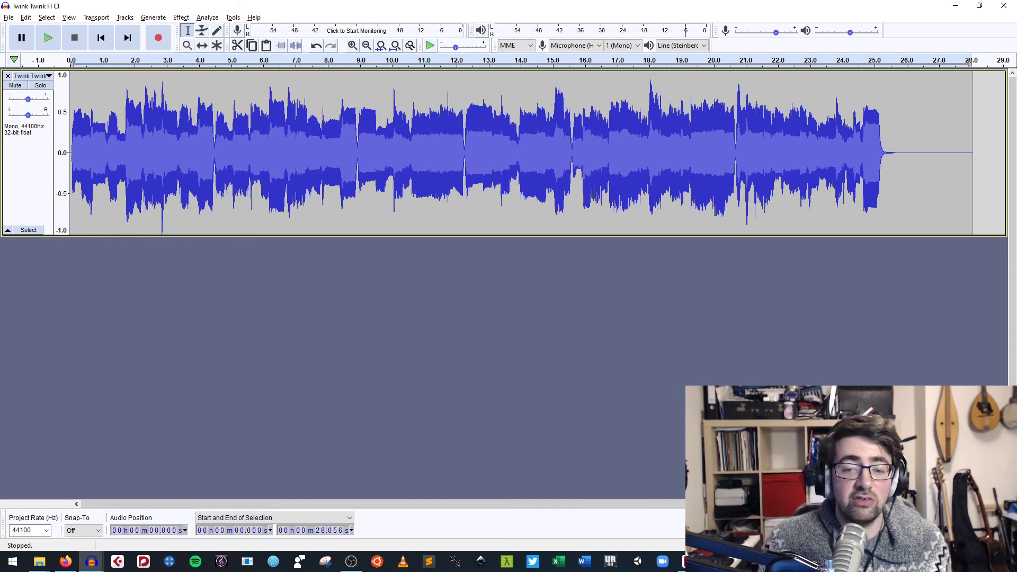
- Switch from Audacity to the OBS streaming window
{"action": "left_click", "coordinate": [352, 561]}
{"action": "key", "text": "alt+Tab"}
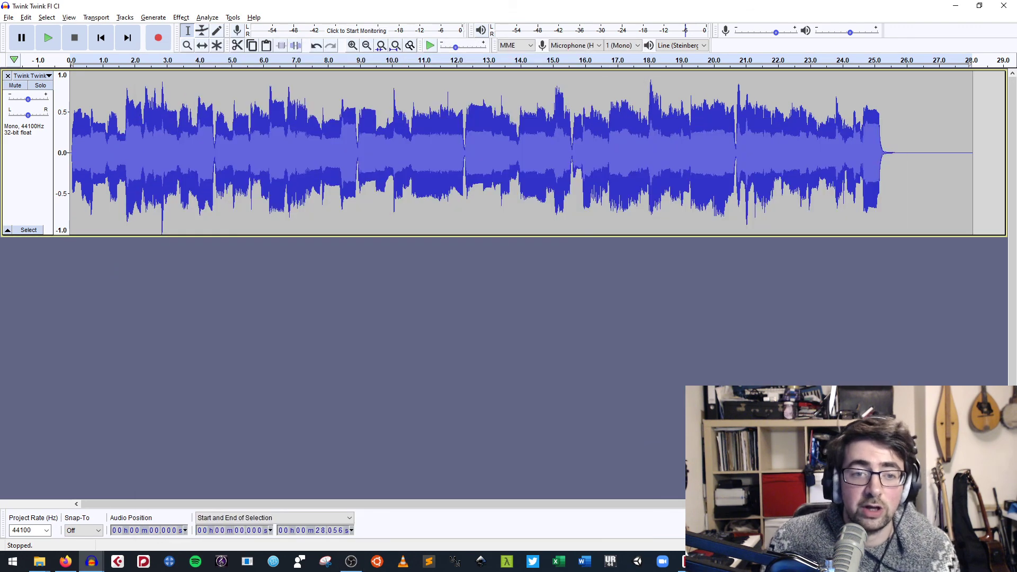
{"action": "key", "text": "alt+Tab"}
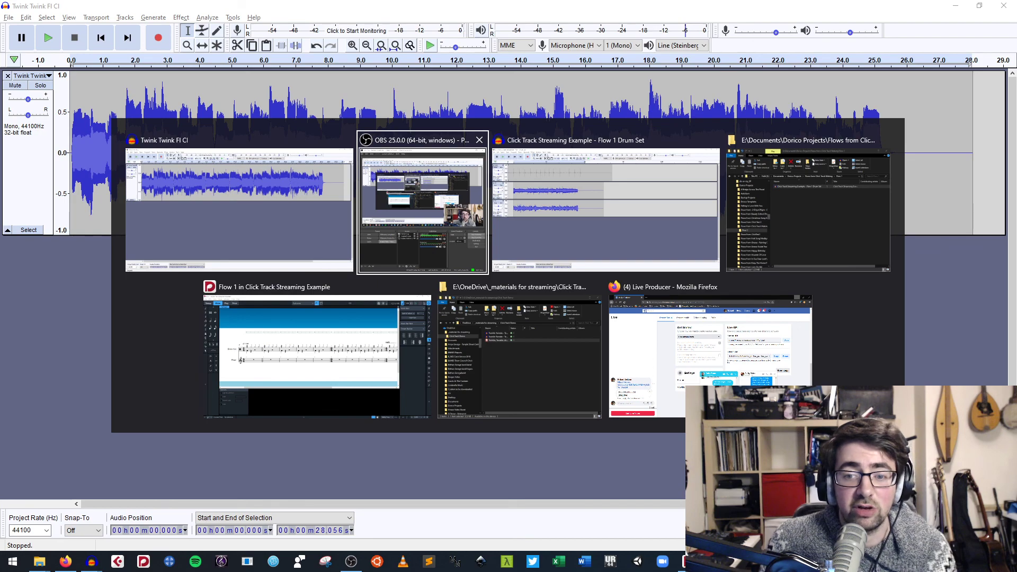
{"action": "left_click", "coordinate": [423, 210]}
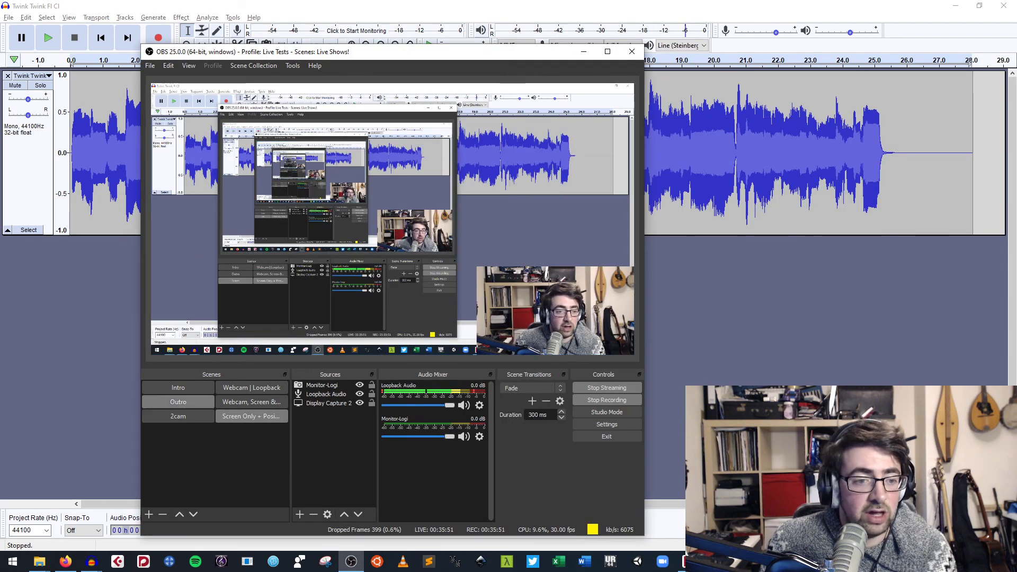